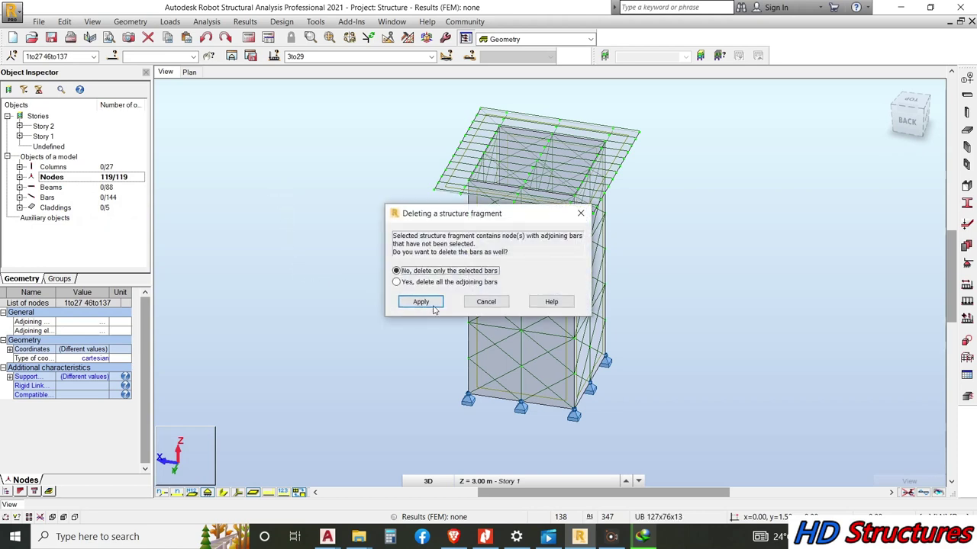
Confirm the deletion for only the selected bars, keeping the adjoining ones, and run the structural calculations.
{"action": "left_click", "coordinate": [426, 306]}
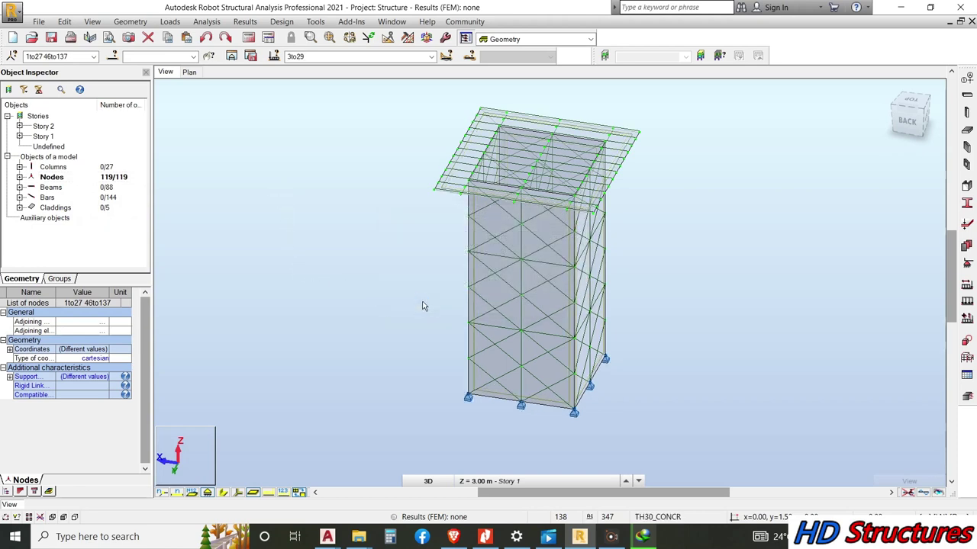
{"action": "left_click", "coordinate": [312, 202]}
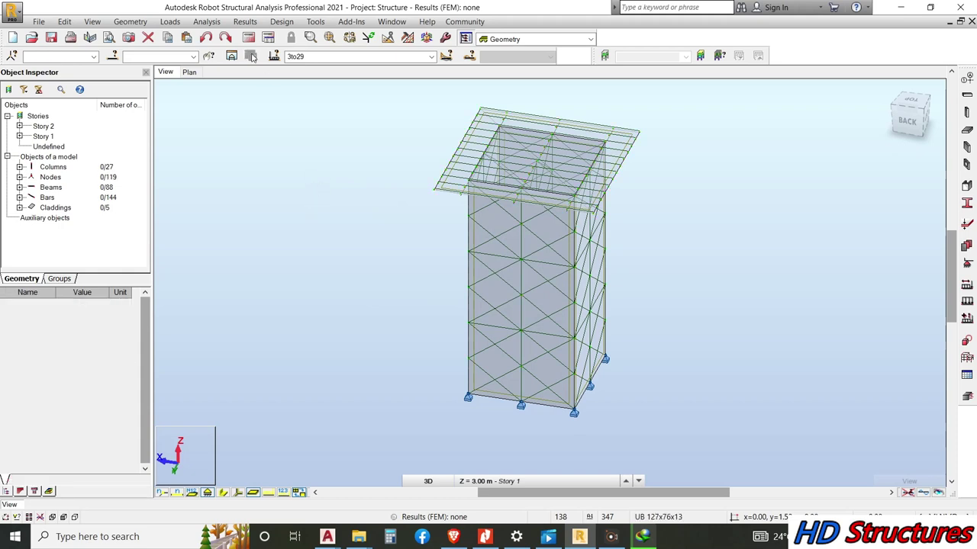
{"action": "left_click", "coordinate": [248, 38]}
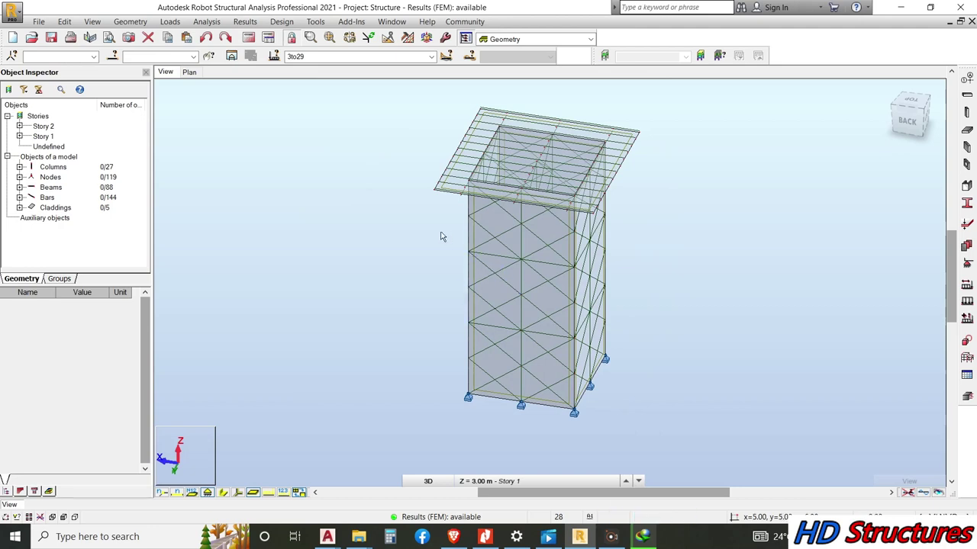
{"action": "left_click", "coordinate": [924, 492]}
{"action": "left_click", "coordinate": [923, 493]}
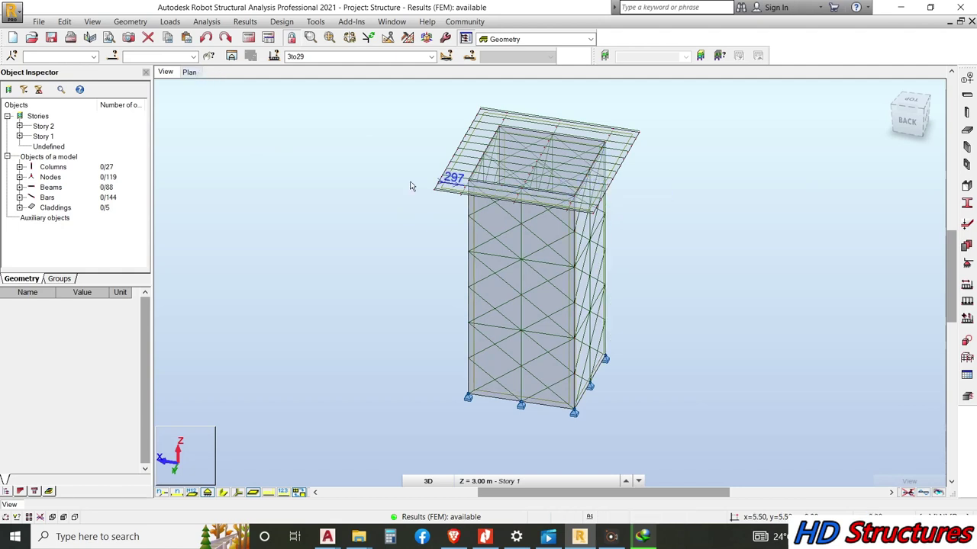
Display the FZ support reactions with descriptions and diagrams for linear supports.
{"action": "left_click", "coordinate": [206, 22]}
{"action": "mouse_move", "coordinate": [231, 23]}
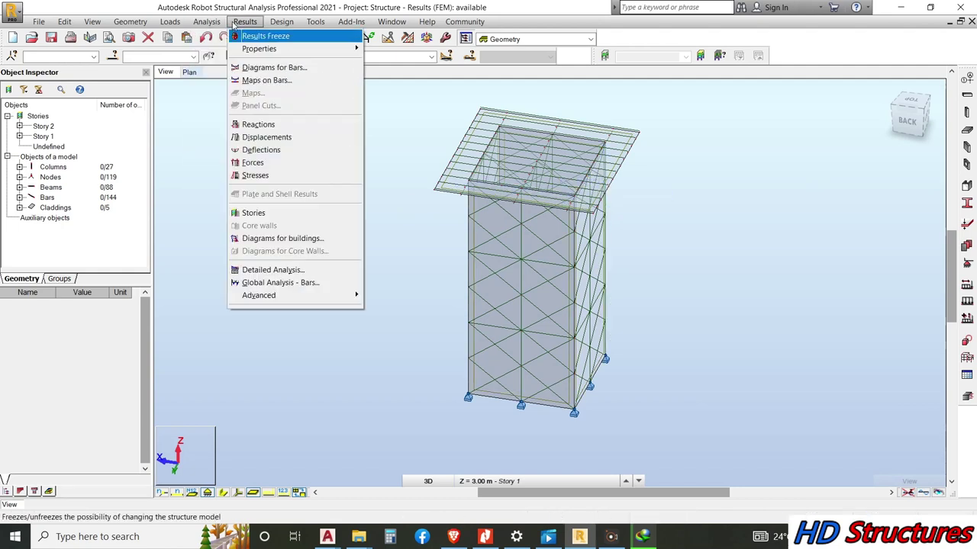
{"action": "left_click", "coordinate": [284, 70]}
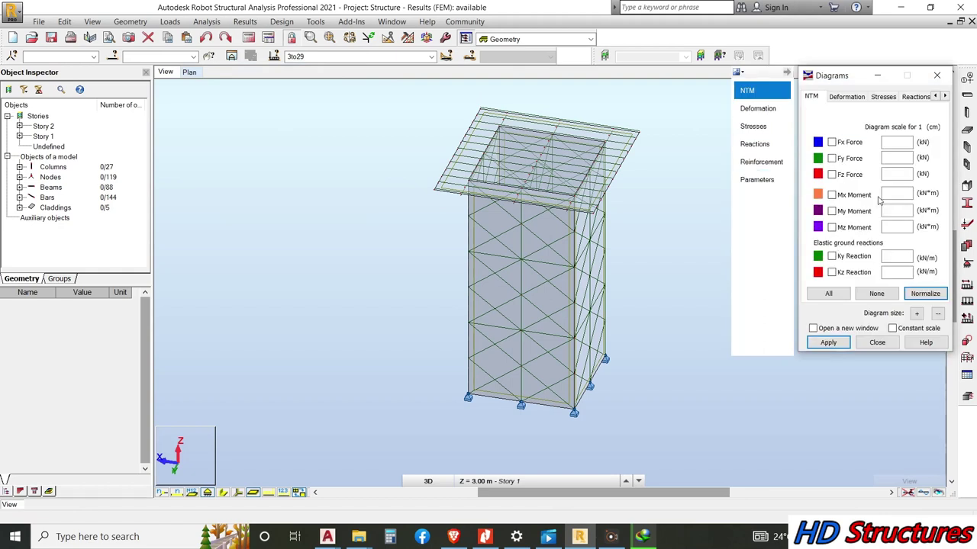
{"action": "left_click", "coordinate": [915, 97]}
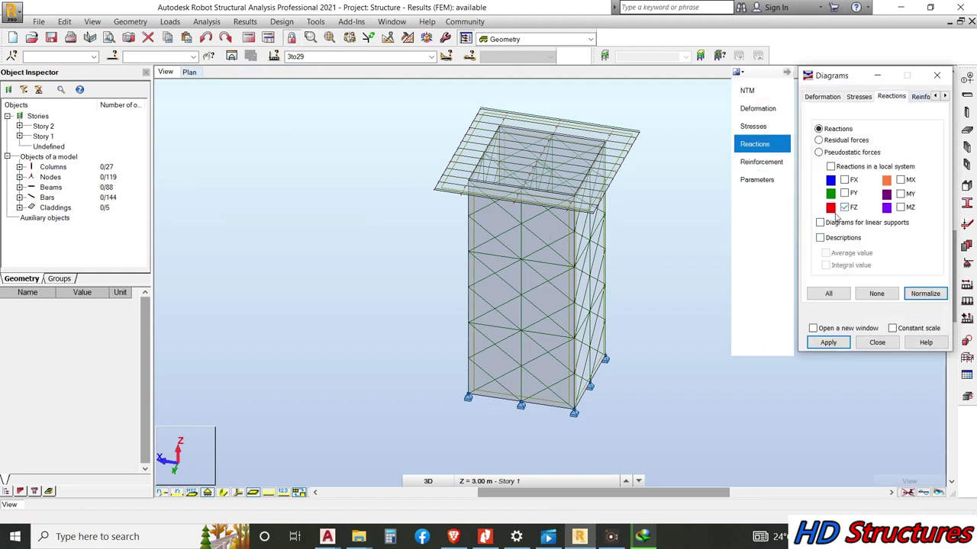
{"action": "left_click", "coordinate": [820, 238]}
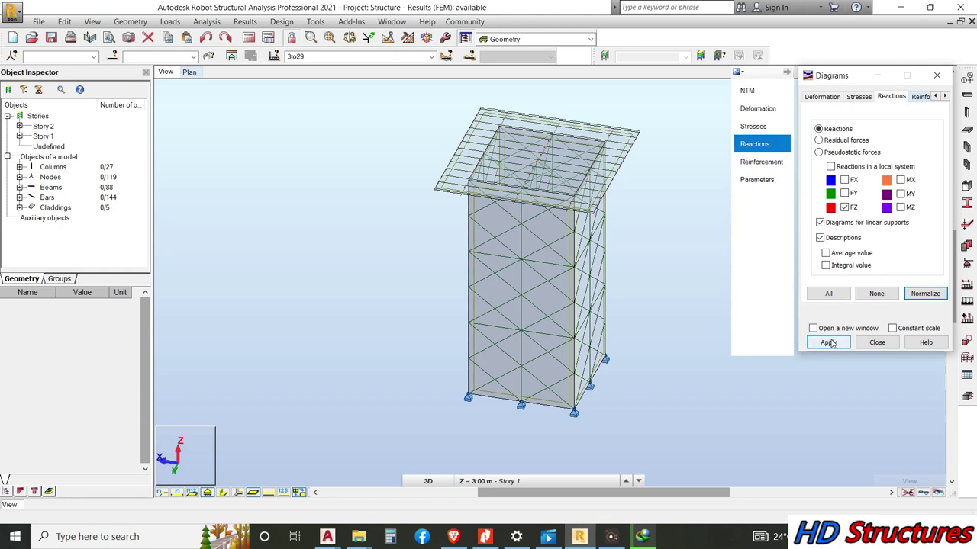
{"action": "left_click", "coordinate": [828, 342]}
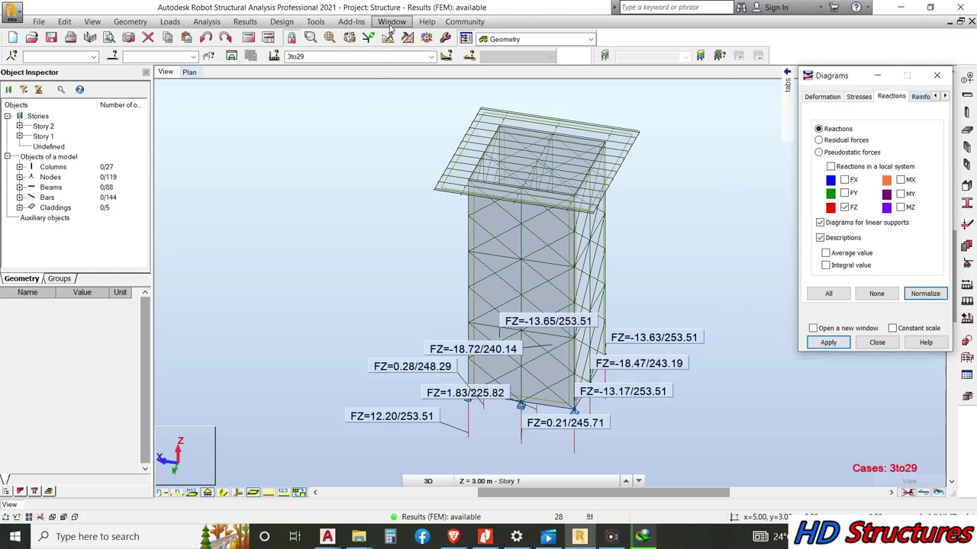
Set the displayed load case to 6: ULS/1=1*1.40 + 2*1.40 + 3*1.60.
{"action": "left_click", "coordinate": [432, 56]}
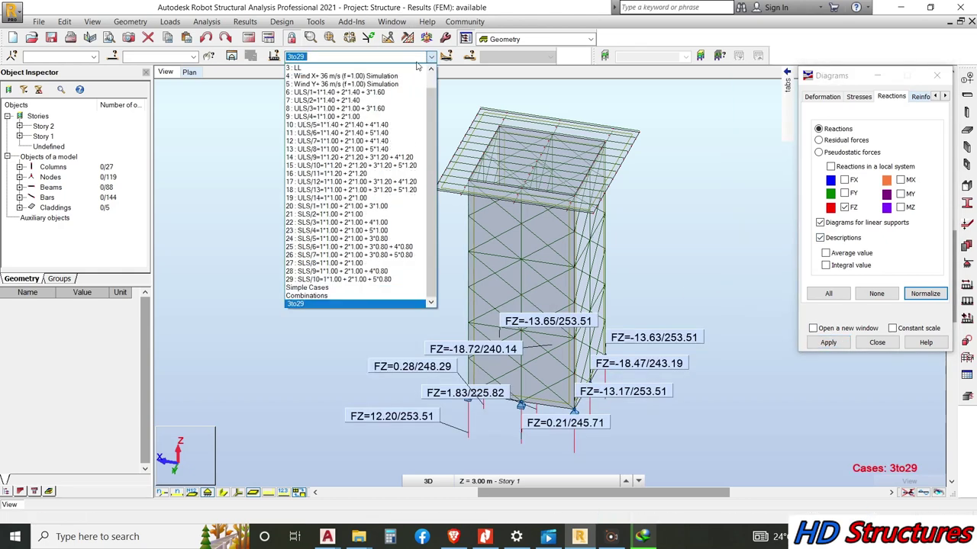
{"action": "left_click", "coordinate": [389, 93]}
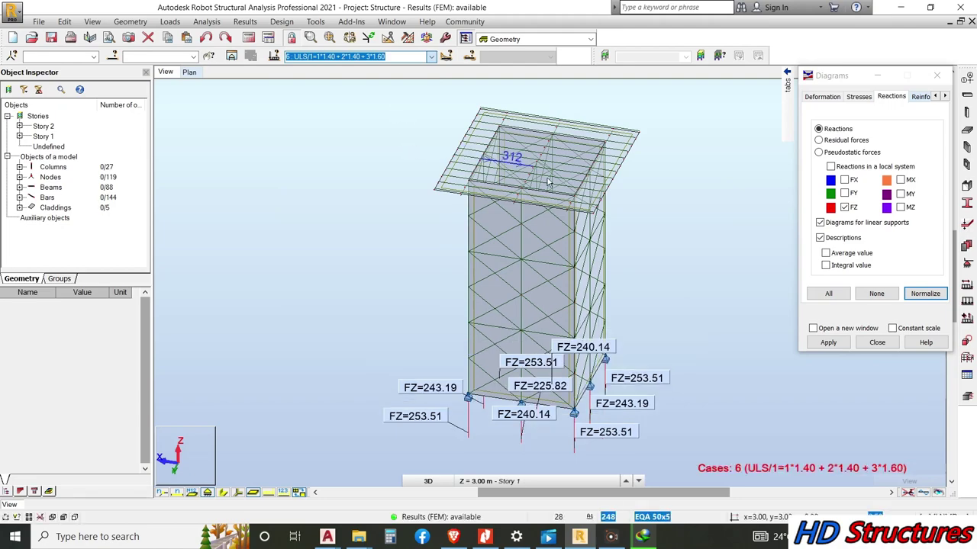
{"action": "right_click", "coordinate": [386, 200]}
{"action": "left_click", "coordinate": [306, 252]}
{"action": "left_click_drag", "start_coordinate": [336, 256], "coordinate": [522, 277]}
Add the FX and FY components to the displayed support reactions.
{"action": "left_click", "coordinate": [819, 221]}
{"action": "left_click", "coordinate": [846, 196]}
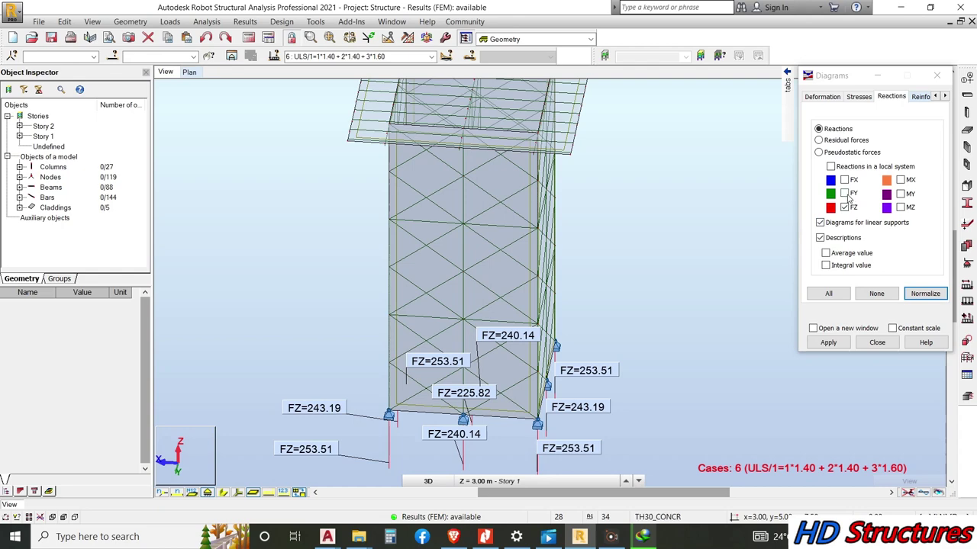
{"action": "left_click", "coordinate": [844, 180]}
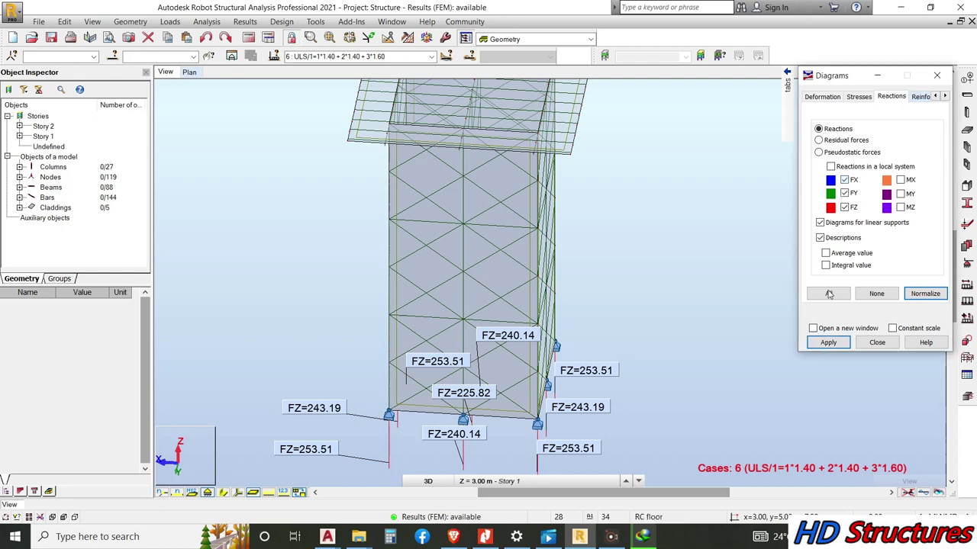
{"action": "left_click", "coordinate": [828, 343]}
Examine the FX, FY and FZ reactions at the supports all around the tower base.
{"action": "scroll", "coordinate": [594, 391], "scroll_direction": "up", "scroll_amount": 5}
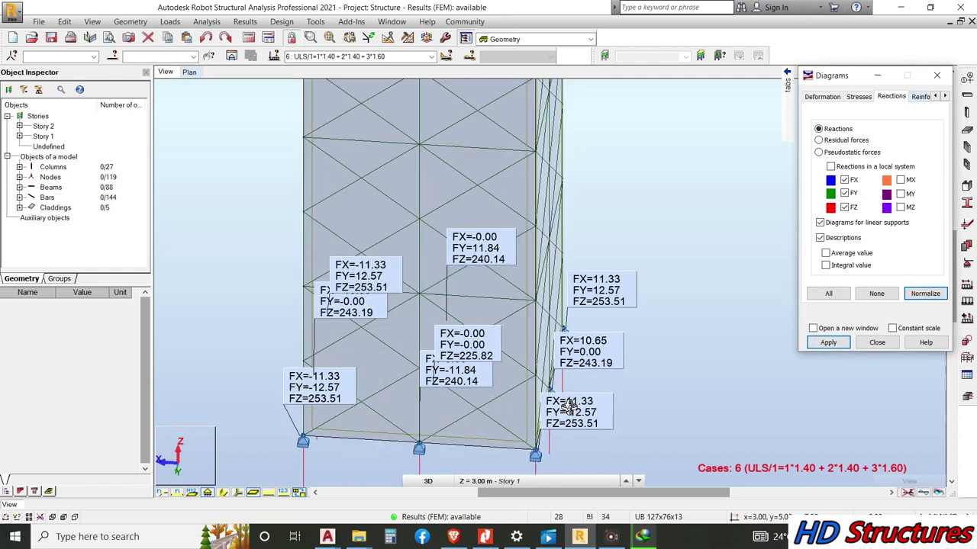
{"action": "middle_click_drag", "start_coordinate": [594, 391], "coordinate": [498, 340], "text": "shift"}
{"action": "scroll", "coordinate": [545, 262], "scroll_direction": "up", "scroll_amount": 4}
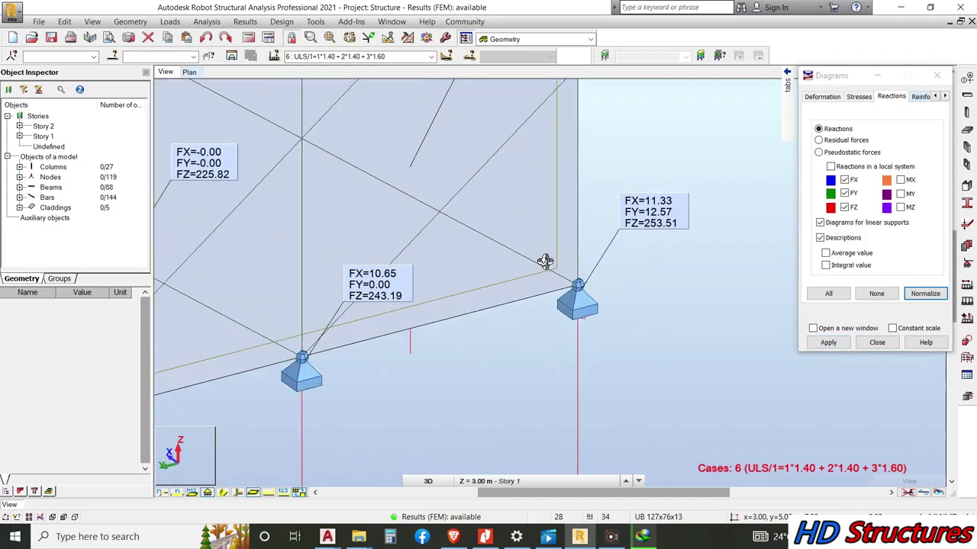
{"action": "scroll", "coordinate": [546, 267], "scroll_direction": "down", "scroll_amount": 2}
{"action": "middle_click_drag", "start_coordinate": [545, 270], "coordinate": [464, 275], "text": "shift"}
{"action": "scroll", "coordinate": [676, 257], "scroll_direction": "up", "scroll_amount": 4}
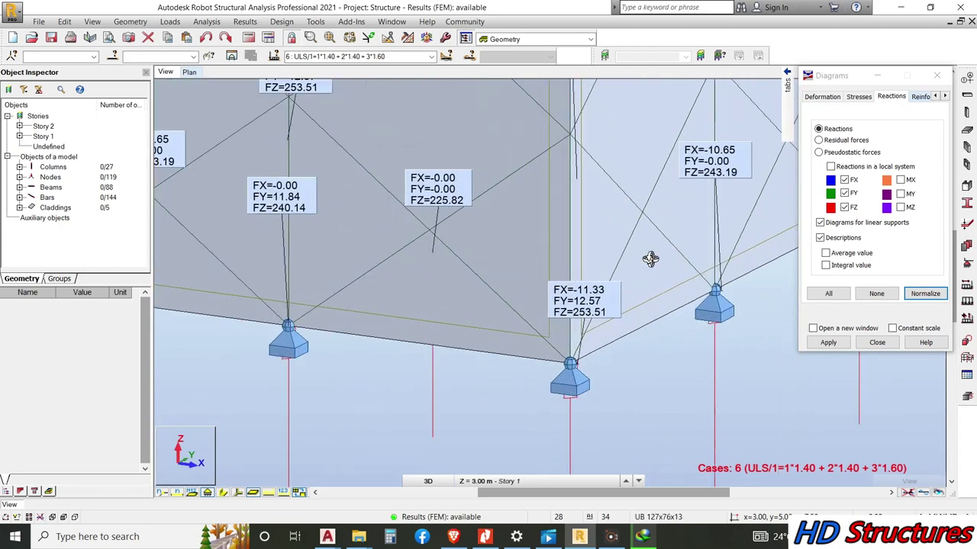
{"action": "middle_click_drag", "start_coordinate": [562, 239], "coordinate": [562, 222], "text": "shift"}
{"action": "scroll", "coordinate": [561, 221], "scroll_direction": "down", "scroll_amount": 3}
{"action": "middle_click_drag", "start_coordinate": [525, 276], "coordinate": [440, 258], "text": "shift"}
{"action": "scroll", "coordinate": [648, 262], "scroll_direction": "up", "scroll_amount": 5}
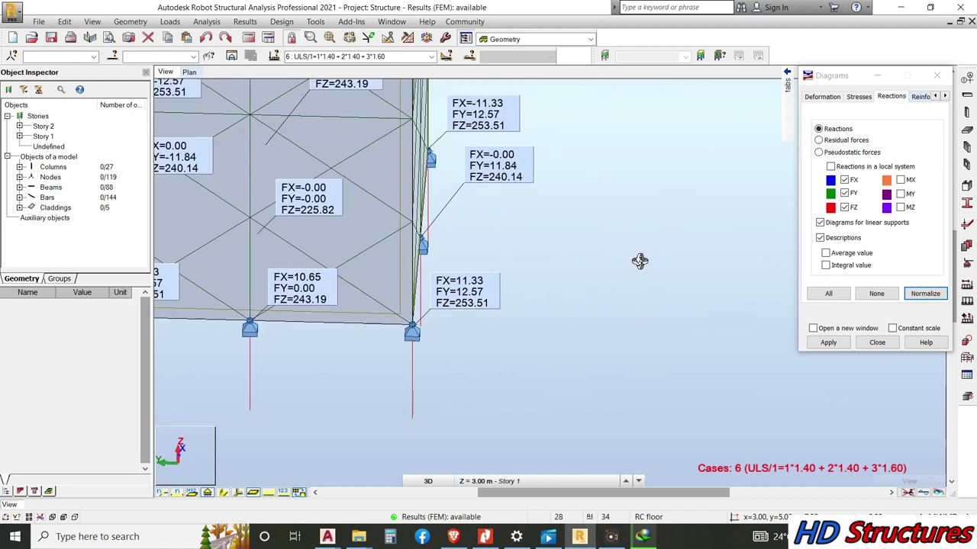
Remove all reaction diagrams and descriptions from the model, and look through the deformation, reinforcement and stress diagram options.
{"action": "left_click", "coordinate": [820, 223]}
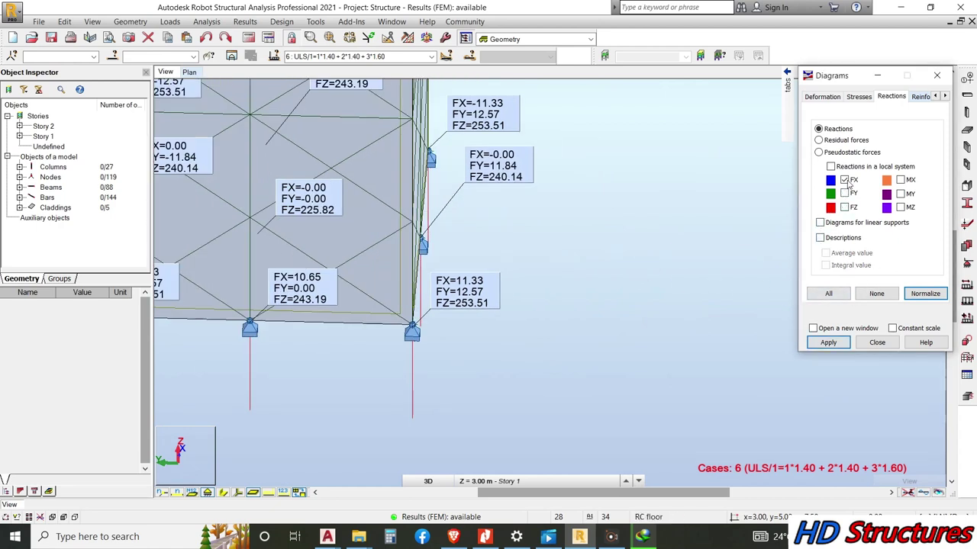
{"action": "left_click", "coordinate": [828, 343]}
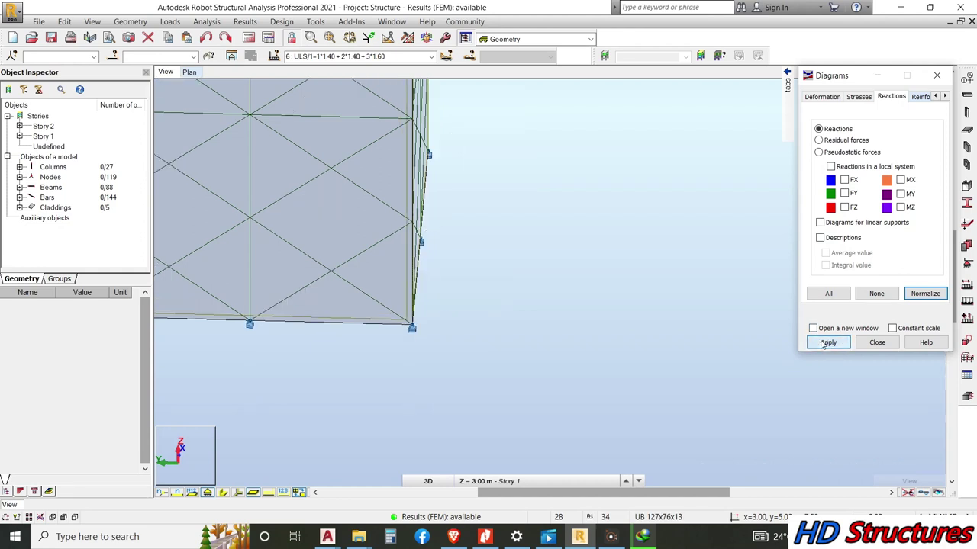
{"action": "left_click", "coordinate": [828, 97]}
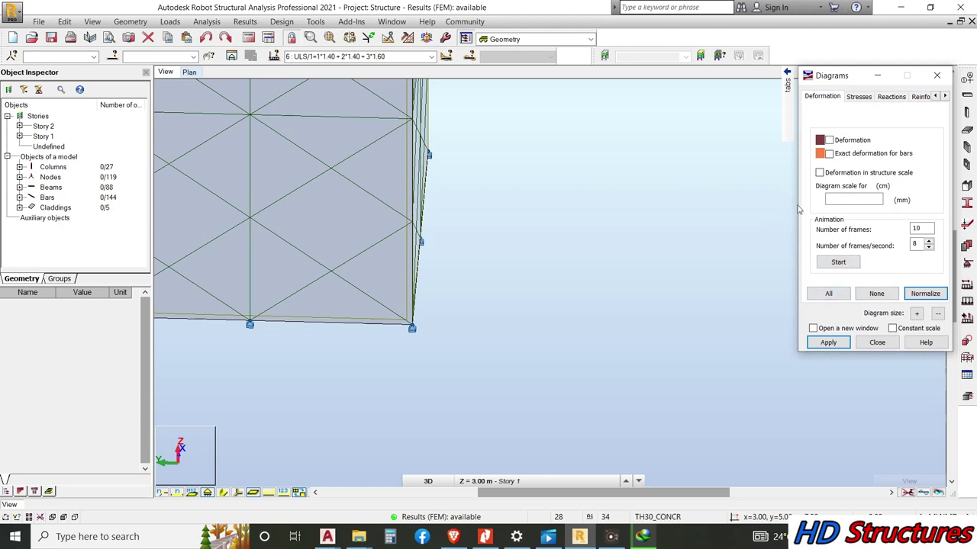
{"action": "left_click", "coordinate": [929, 98]}
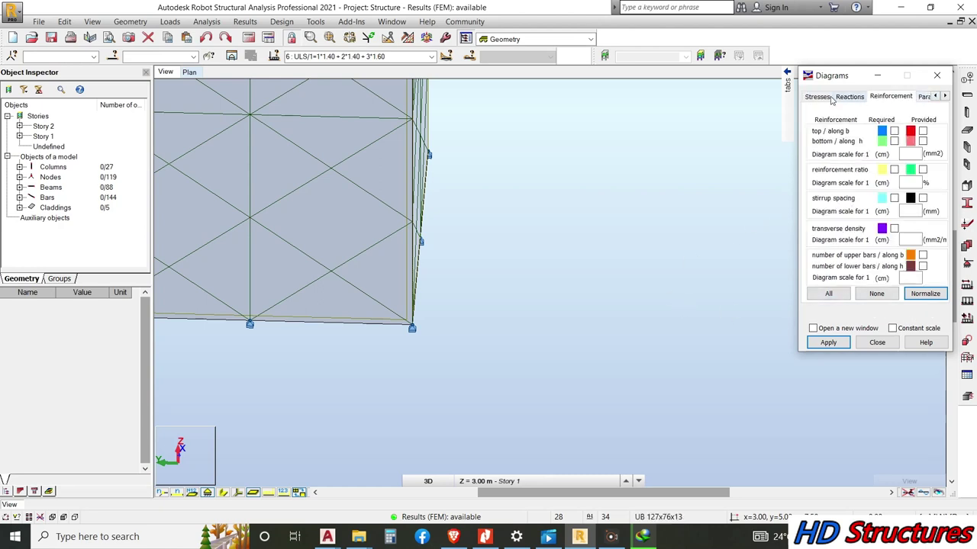
{"action": "mouse_move", "coordinate": [788, 98]}
{"action": "left_click", "coordinate": [753, 126]}
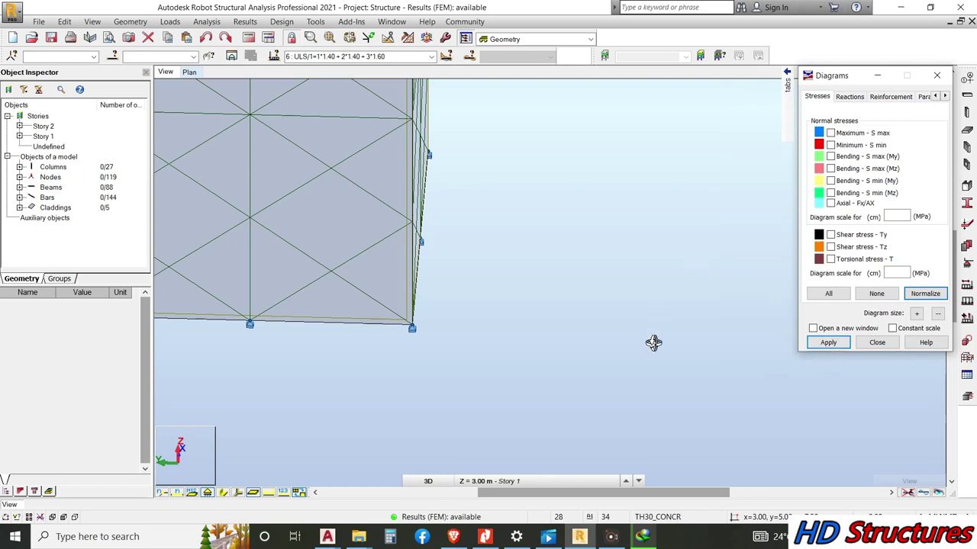
Hide the cladding panels and display the bars with their section shapes, leaving the diagram settings.
{"action": "scroll", "coordinate": [589, 354], "scroll_direction": "down", "scroll_amount": 2}
{"action": "middle_click_drag", "start_coordinate": [588, 353], "coordinate": [484, 246], "text": "shift"}
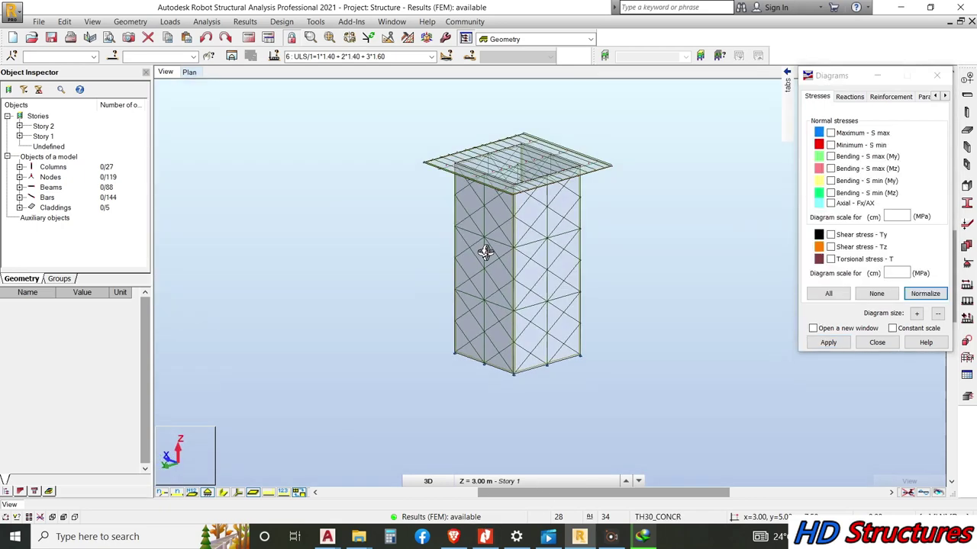
{"action": "left_click", "coordinate": [253, 493]}
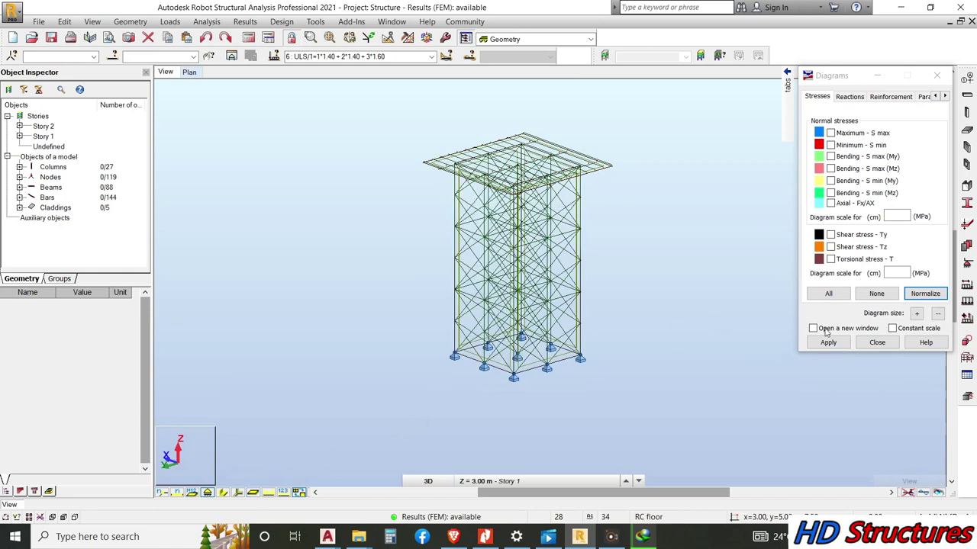
{"action": "left_click", "coordinate": [223, 493]}
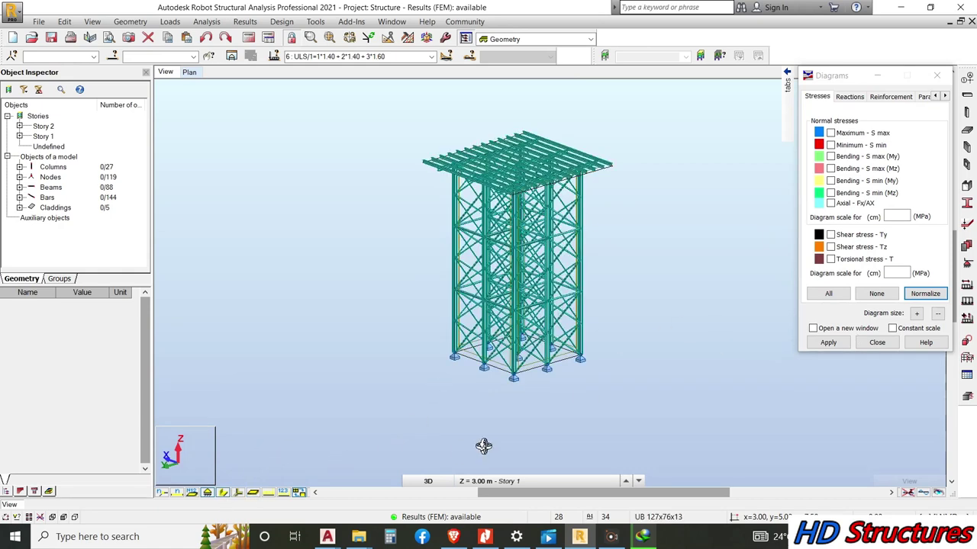
{"action": "left_click", "coordinate": [876, 343]}
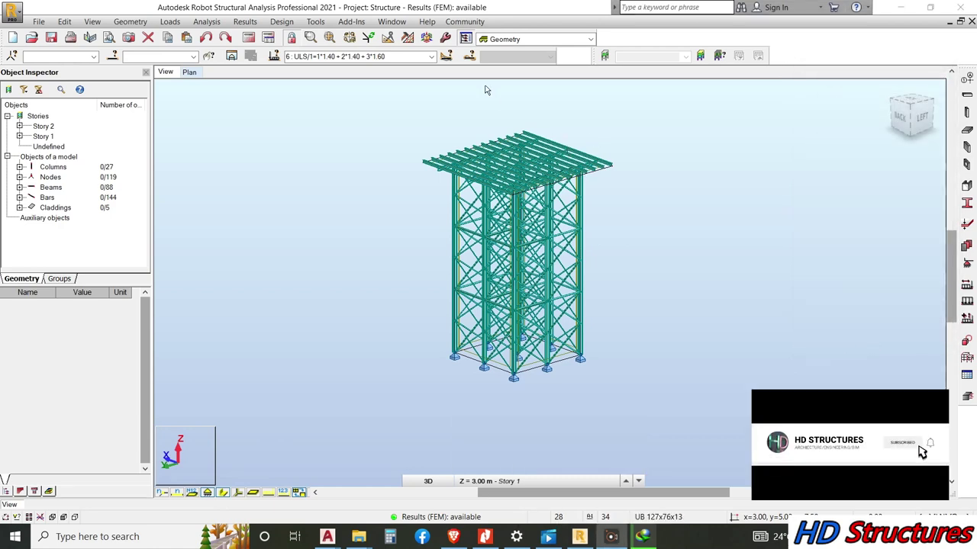
Switch the workspace layout to Steel/Aluminum Design.
{"action": "left_click", "coordinate": [576, 40]}
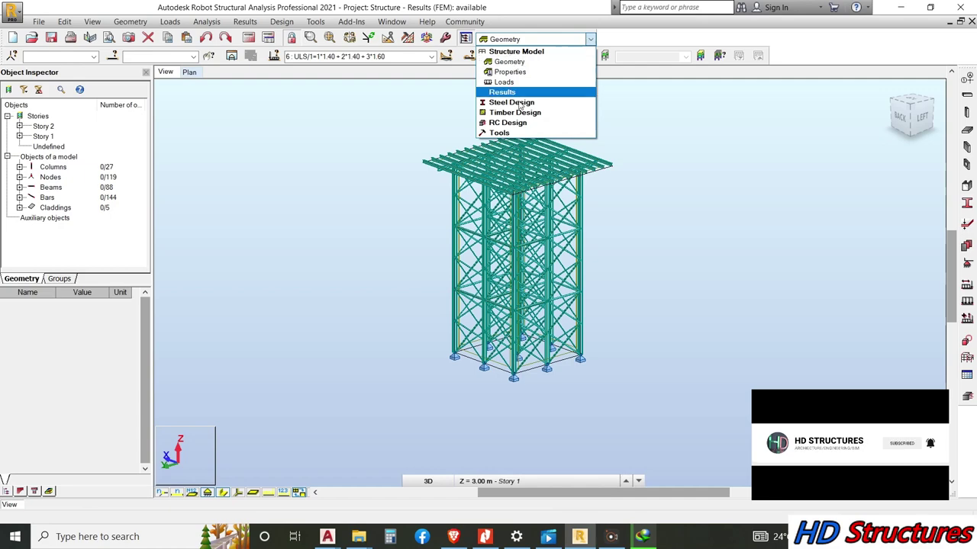
{"action": "left_click", "coordinate": [512, 103]}
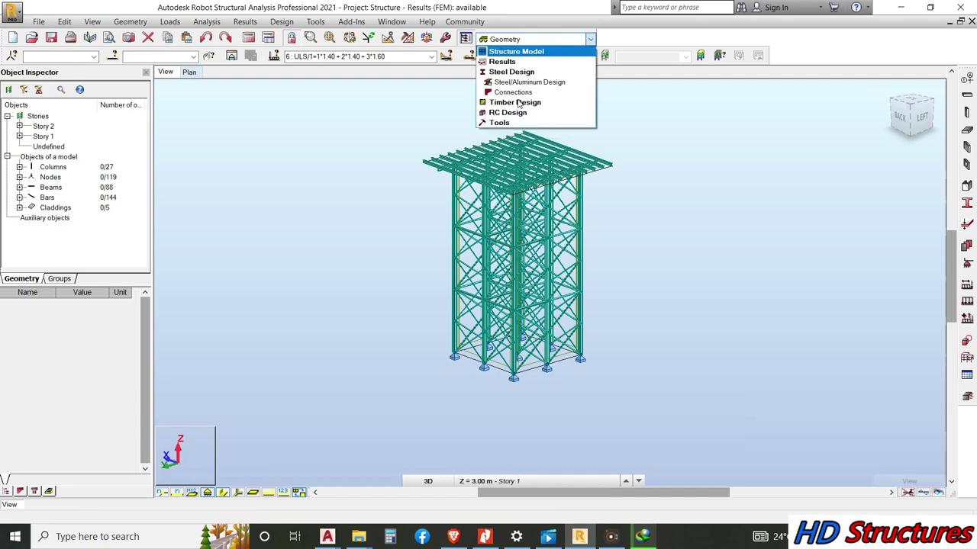
{"action": "left_click", "coordinate": [526, 83]}
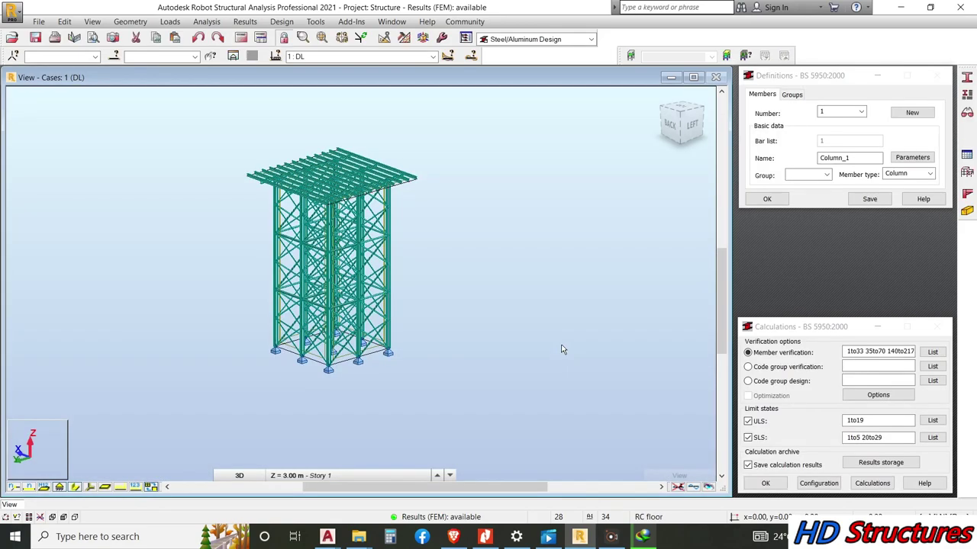
Select every bar that has the same cross-section as column bar 148.
{"action": "scroll", "coordinate": [343, 338], "scroll_direction": "up", "scroll_amount": 3}
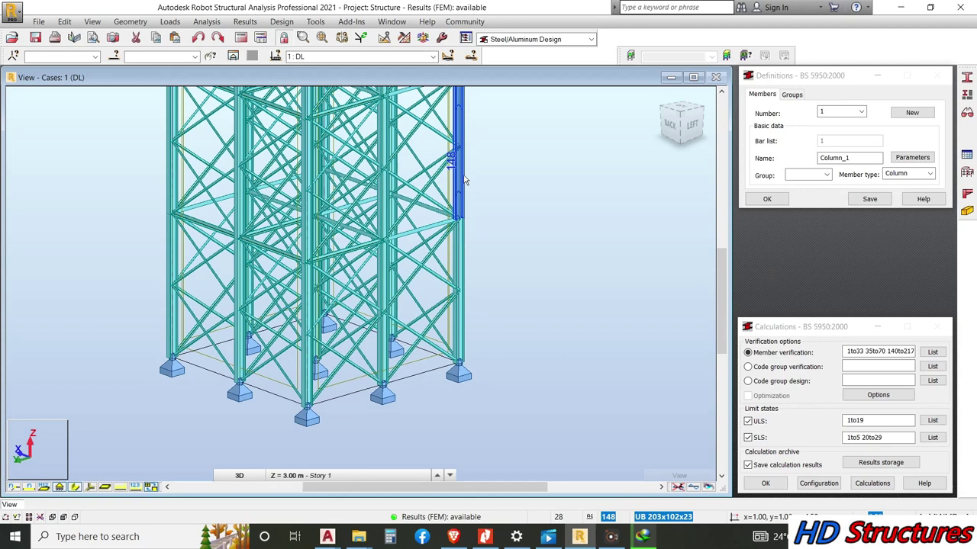
{"action": "left_click", "coordinate": [465, 180]}
{"action": "right_click", "coordinate": [467, 182]}
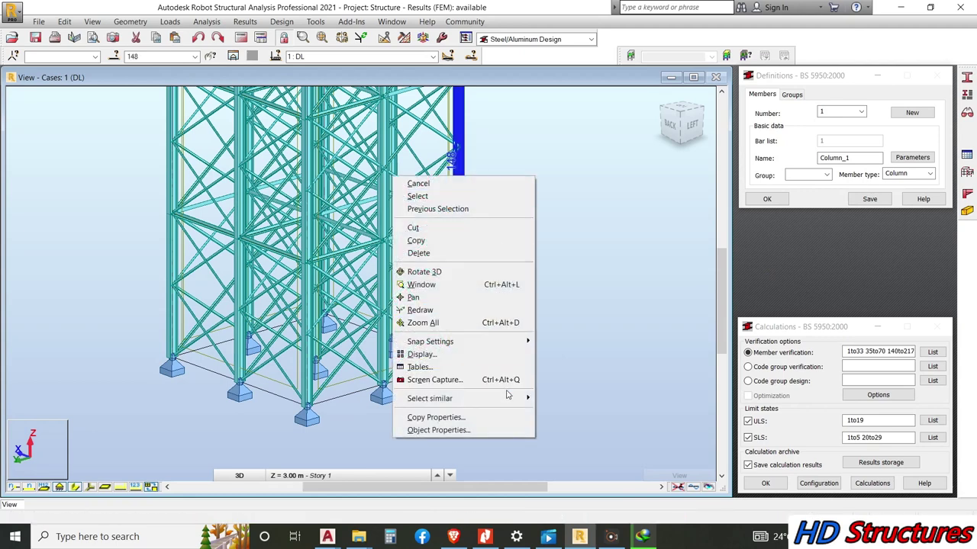
{"action": "mouse_move", "coordinate": [519, 398]}
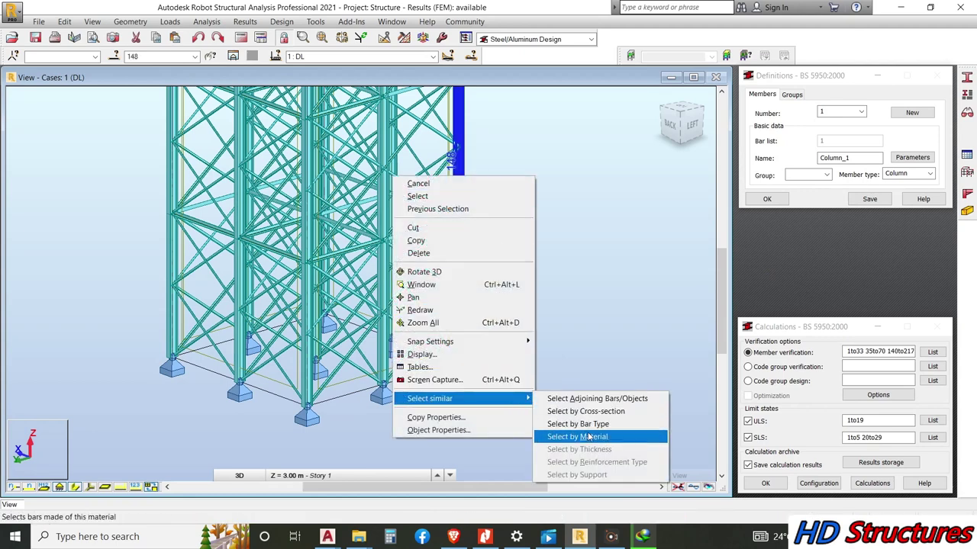
{"action": "left_click", "coordinate": [586, 411]}
{"action": "scroll", "coordinate": [538, 349], "scroll_direction": "down", "scroll_amount": 5}
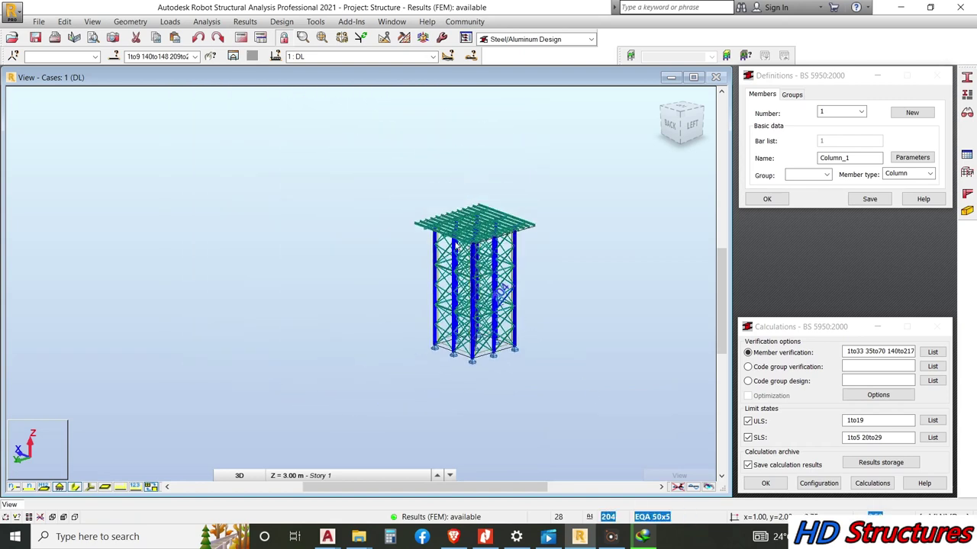
Copy the selected bar list and define a new design group 1 with members 1to9 140to148 209to217.
{"action": "triple_click", "coordinate": [164, 57]}
{"action": "right_click", "coordinate": [166, 57]}
{"action": "left_click", "coordinate": [191, 94]}
{"action": "left_click", "coordinate": [802, 98]}
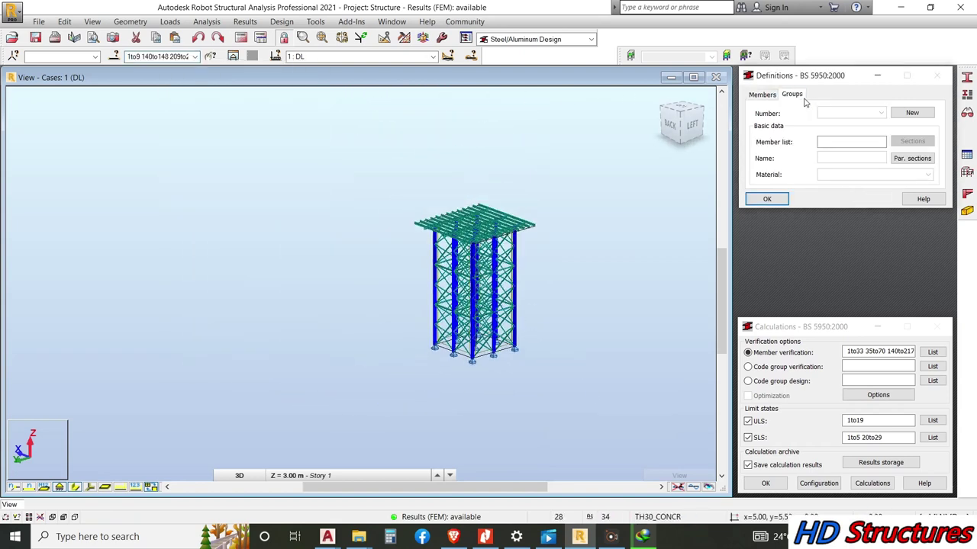
{"action": "left_click", "coordinate": [912, 112]}
{"action": "left_click", "coordinate": [856, 142]}
{"action": "left_click_drag", "start_coordinate": [856, 143], "coordinate": [767, 147]}
{"action": "key", "text": "ctrl+v"}
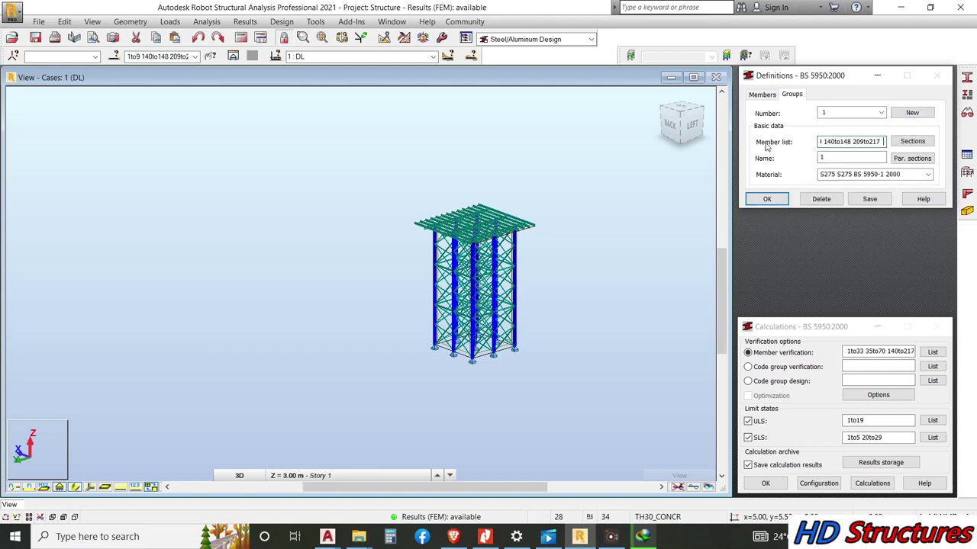
Name group 1 STANCHIONS, assign it the UB family from the UK sections database, and save the group.
{"action": "left_click_drag", "start_coordinate": [850, 161], "coordinate": [758, 161]}
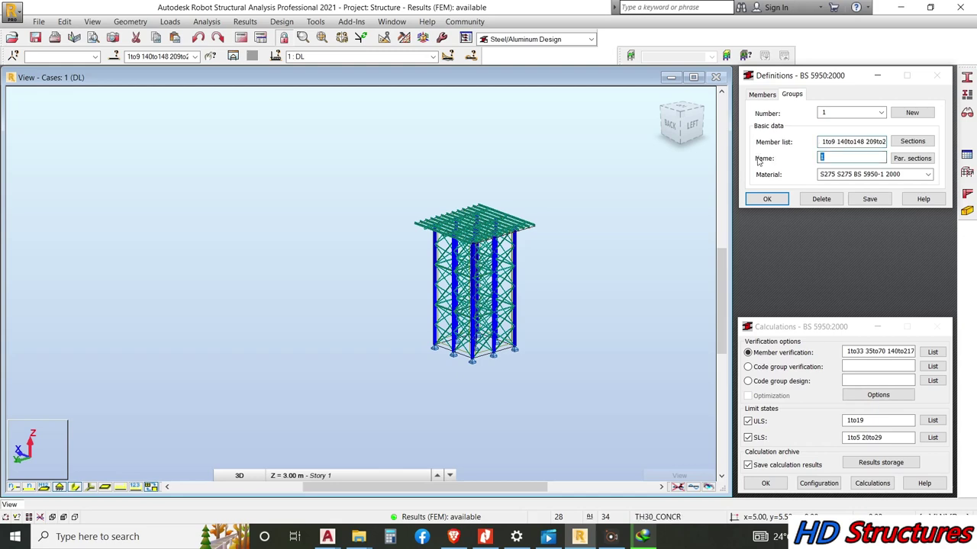
{"action": "type", "text": "STANCHIONS"}
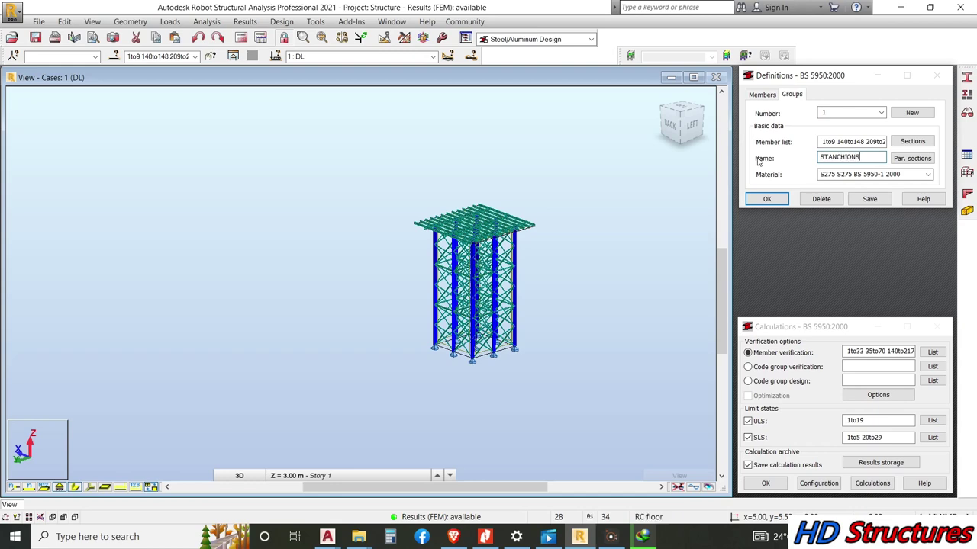
{"action": "left_click", "coordinate": [912, 142]}
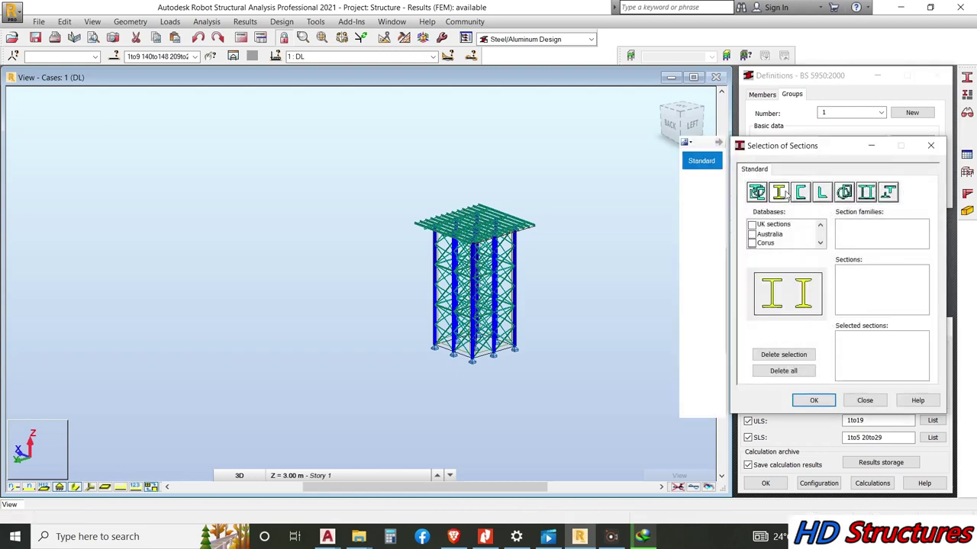
{"action": "left_click", "coordinate": [753, 226]}
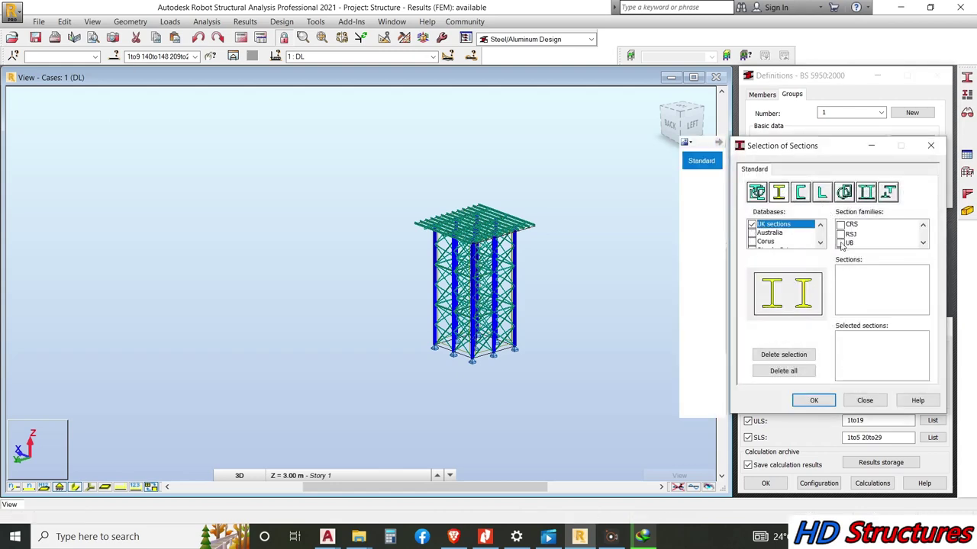
{"action": "left_click", "coordinate": [841, 243]}
{"action": "left_click", "coordinate": [814, 401]}
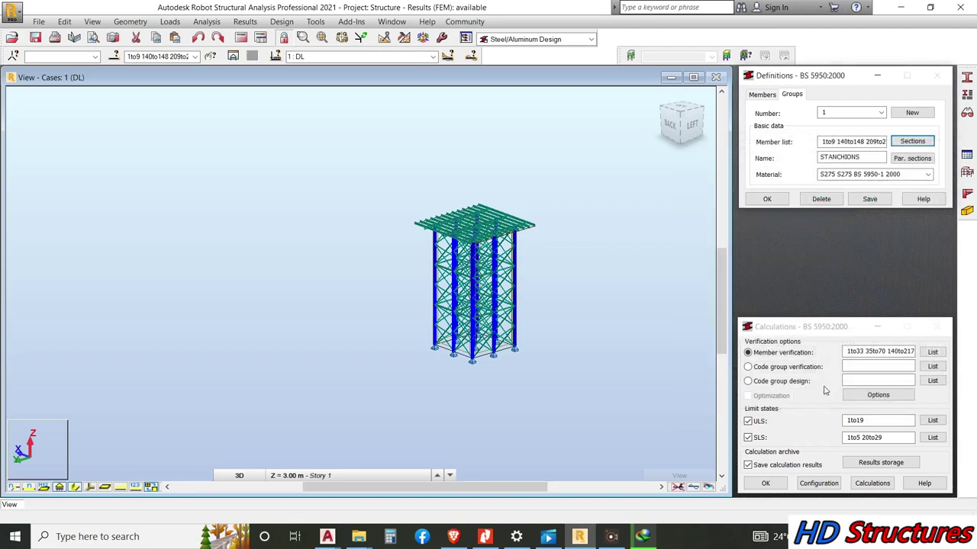
{"action": "left_click", "coordinate": [874, 201]}
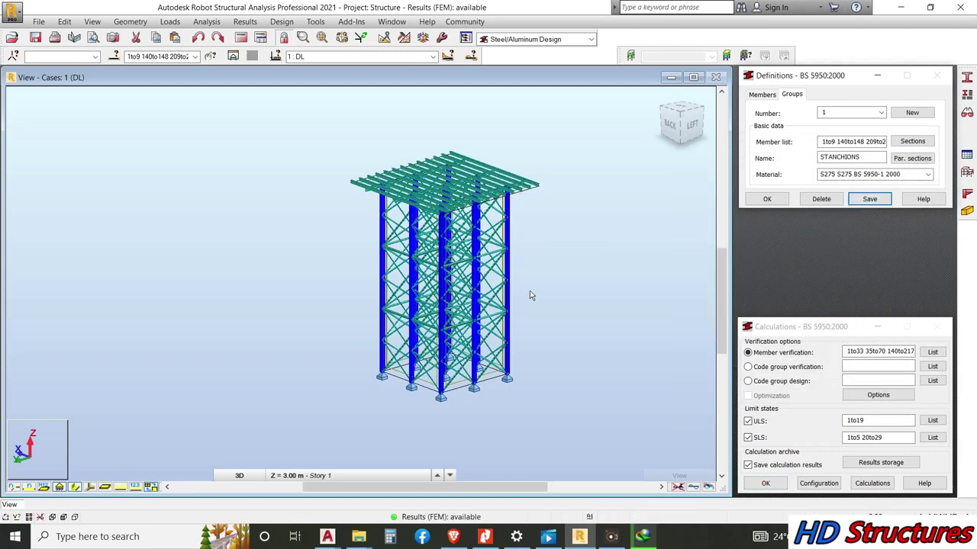
{"action": "scroll", "coordinate": [530, 294], "scroll_direction": "up", "scroll_amount": 5}
{"action": "scroll", "coordinate": [503, 213], "scroll_direction": "down", "scroll_amount": 5}
{"action": "scroll", "coordinate": [473, 152], "scroll_direction": "up", "scroll_amount": 8}
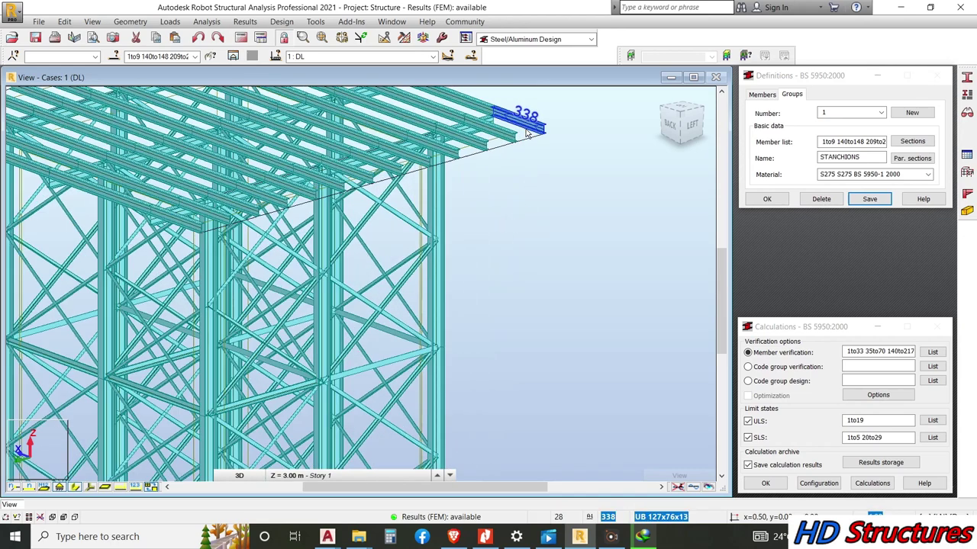
{"action": "left_click", "coordinate": [397, 114]}
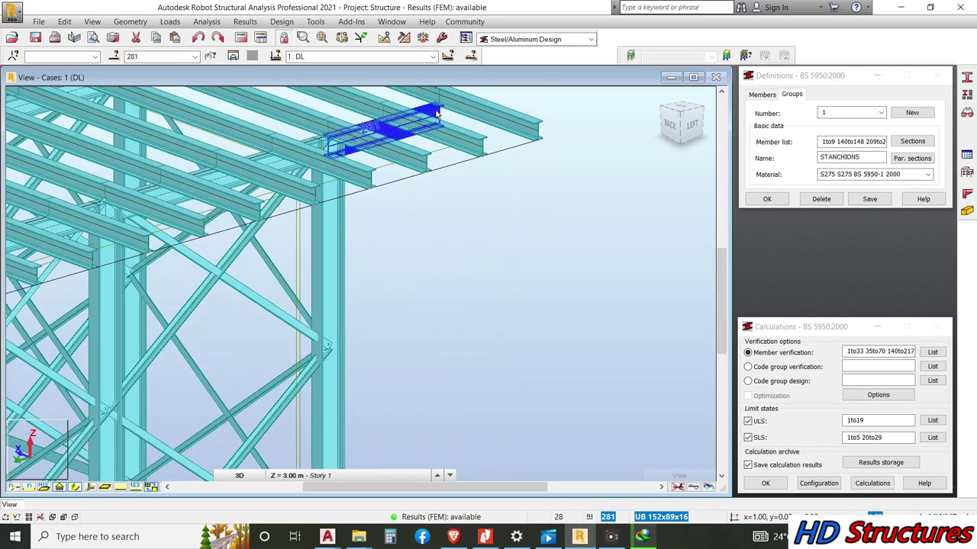
{"action": "right_click", "coordinate": [365, 112]}
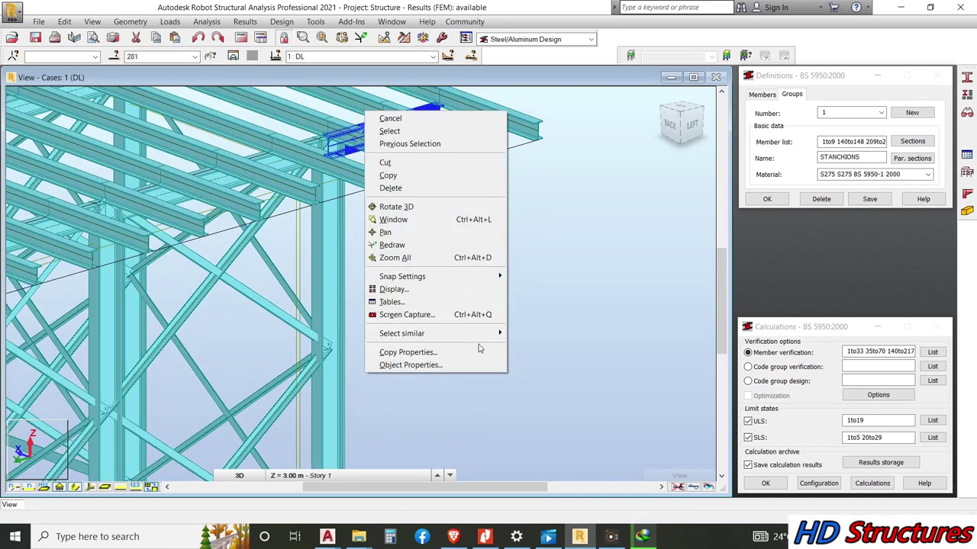
{"action": "left_click", "coordinate": [585, 237]}
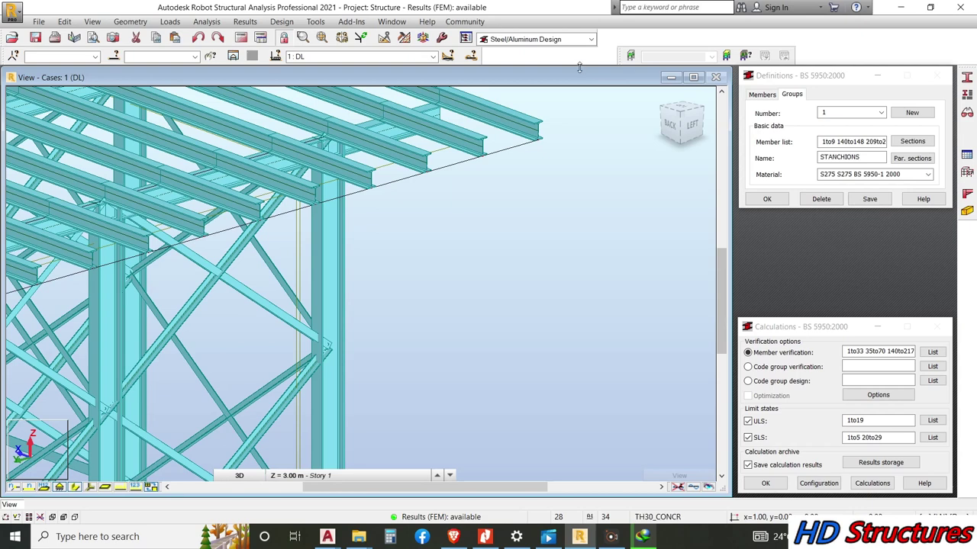
Switch the workspace layout to the Structure Model geometry layout.
{"action": "left_click", "coordinate": [531, 39]}
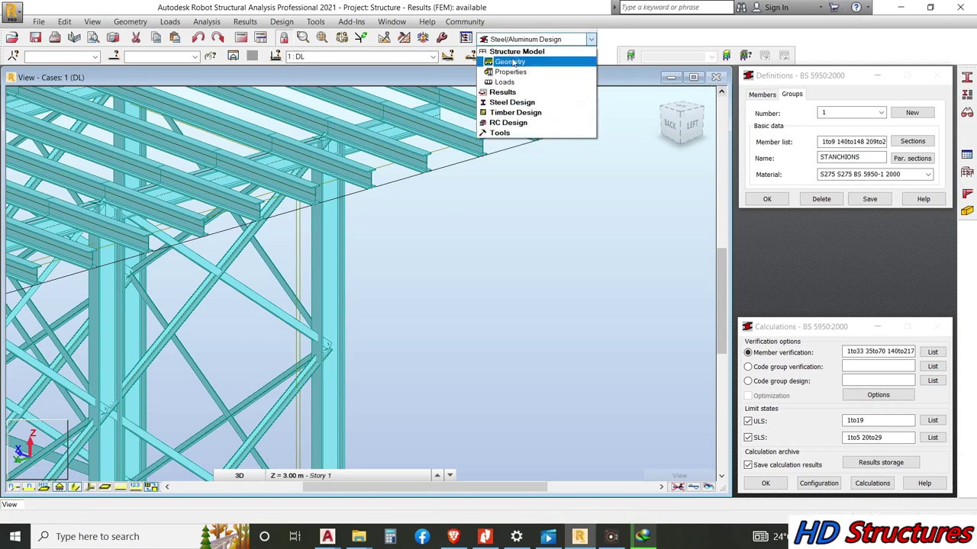
{"action": "left_click", "coordinate": [516, 51]}
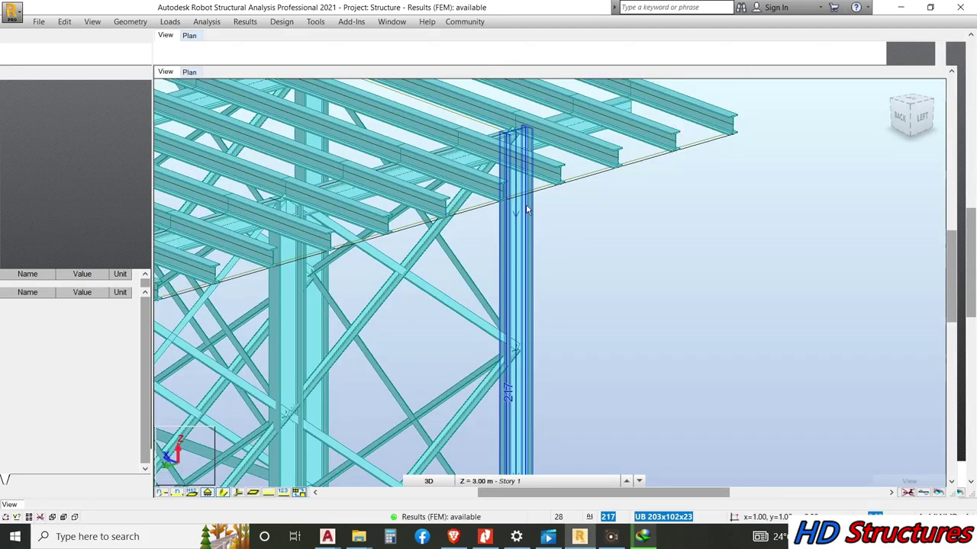
{"action": "scroll", "coordinate": [473, 218], "scroll_direction": "up", "scroll_amount": 3}
{"action": "scroll", "coordinate": [473, 218], "scroll_direction": "down", "scroll_amount": 2}
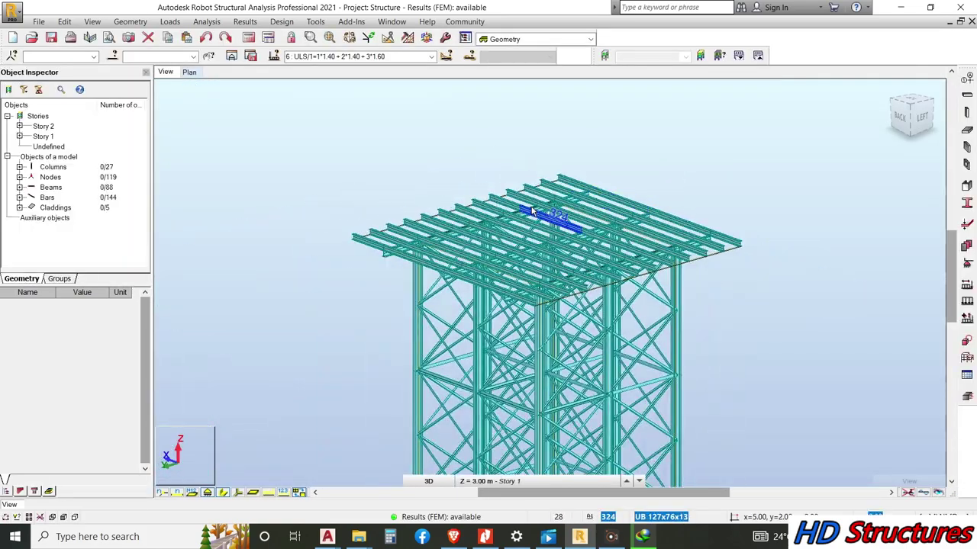
Display the cladding panels with filled interiors and their direction of load distribution.
{"action": "right_click", "coordinate": [229, 186]}
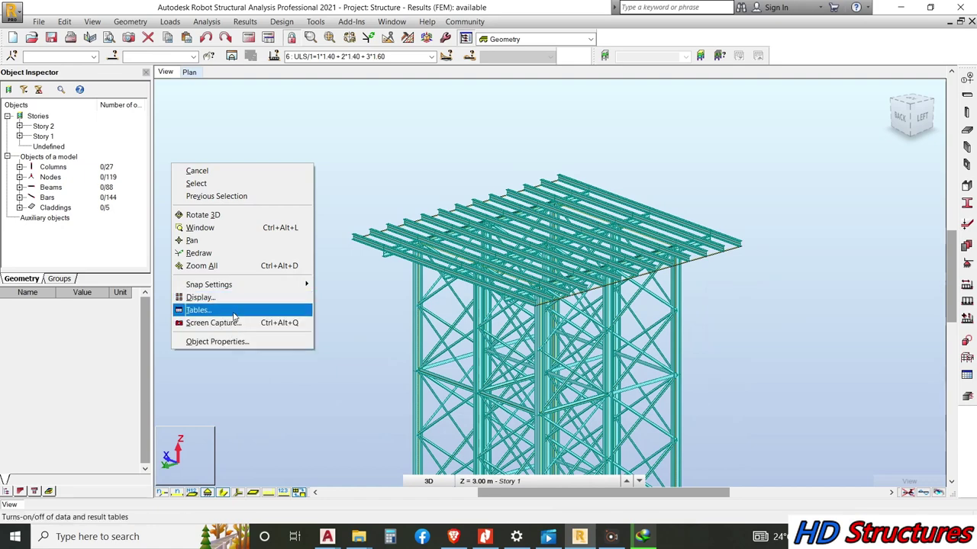
{"action": "left_click", "coordinate": [225, 255]}
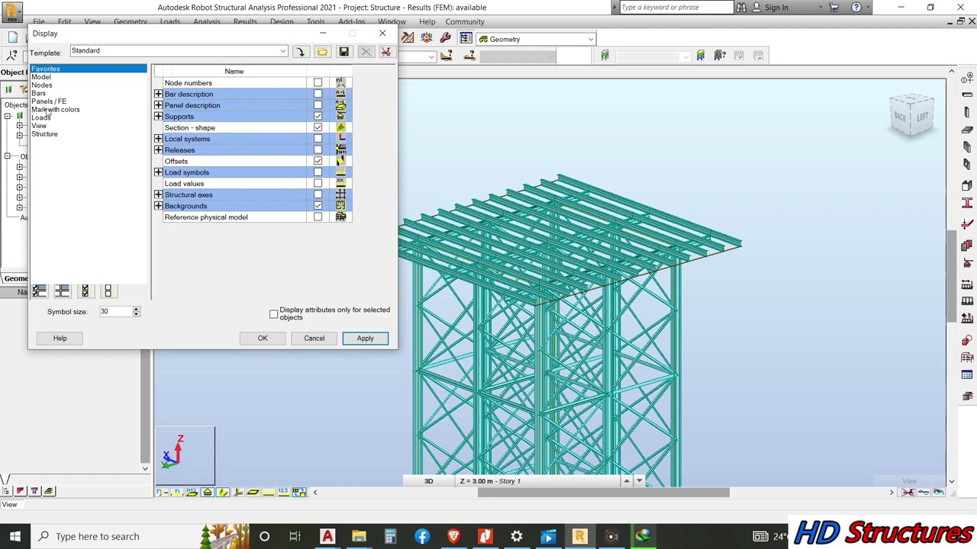
{"action": "left_click", "coordinate": [49, 110]}
{"action": "left_click", "coordinate": [53, 103]}
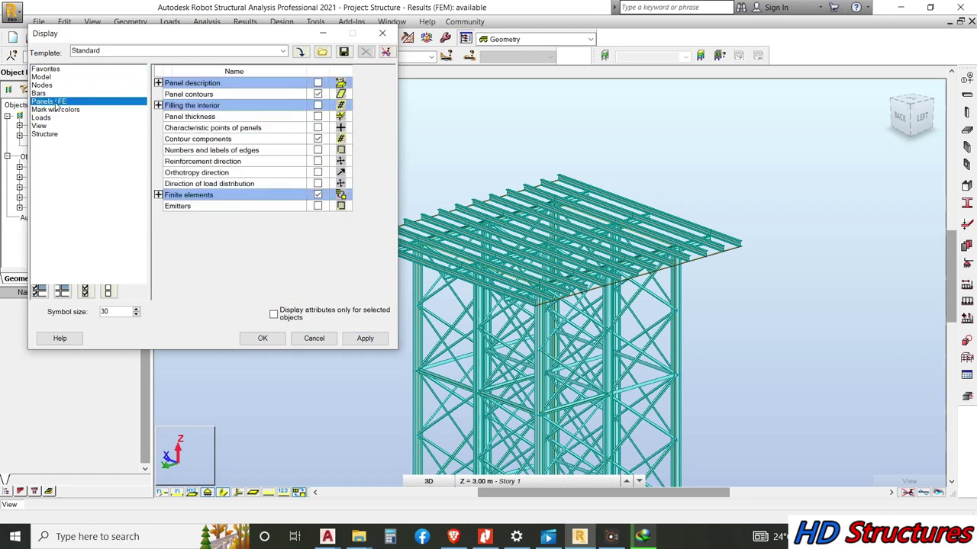
{"action": "left_click", "coordinate": [318, 184]}
{"action": "left_click", "coordinate": [365, 339]}
{"action": "left_click", "coordinate": [262, 339]}
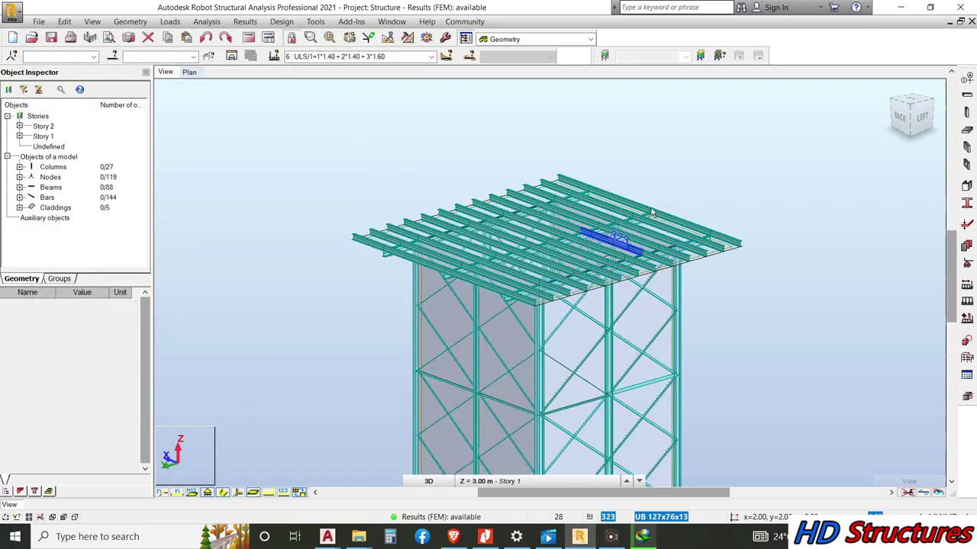
Select the roof cladding panel 342 by its edge at the purlin ends.
{"action": "scroll", "coordinate": [610, 229], "scroll_direction": "up", "scroll_amount": 3}
{"action": "right_click", "coordinate": [611, 164]}
{"action": "left_click", "coordinate": [660, 227]}
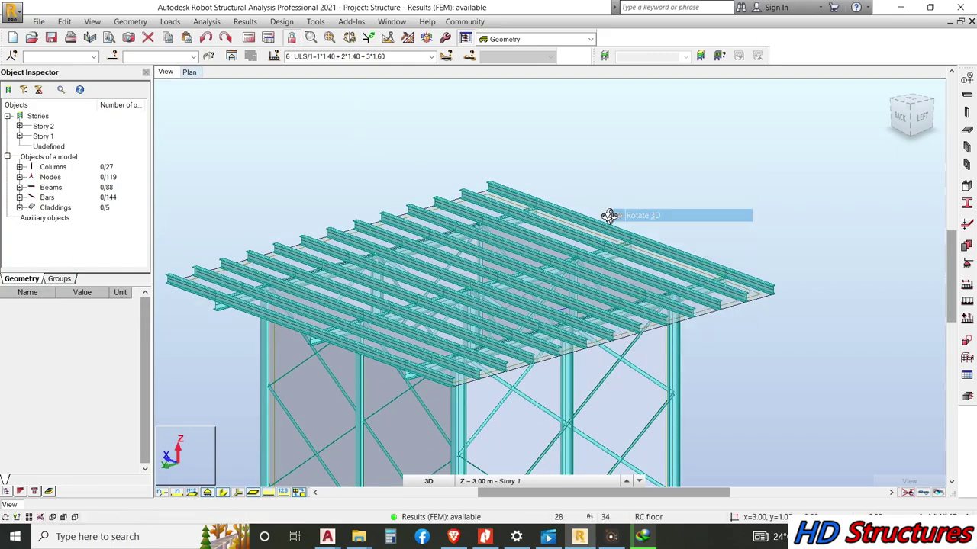
{"action": "left_click_drag", "start_coordinate": [611, 214], "coordinate": [621, 251]}
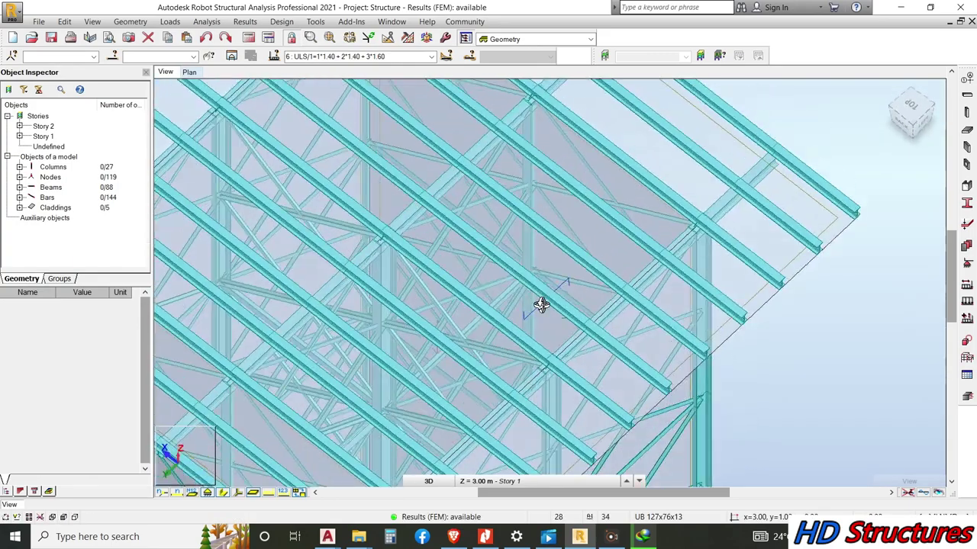
{"action": "left_click_drag", "start_coordinate": [540, 306], "coordinate": [626, 214]}
{"action": "right_click", "coordinate": [626, 214]}
{"action": "left_click", "coordinate": [587, 227]}
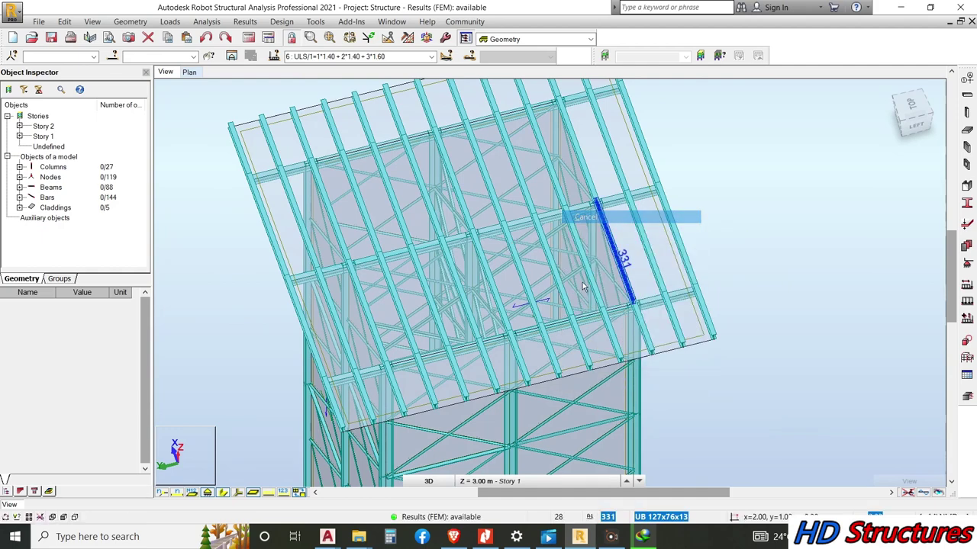
{"action": "left_click", "coordinate": [572, 374]}
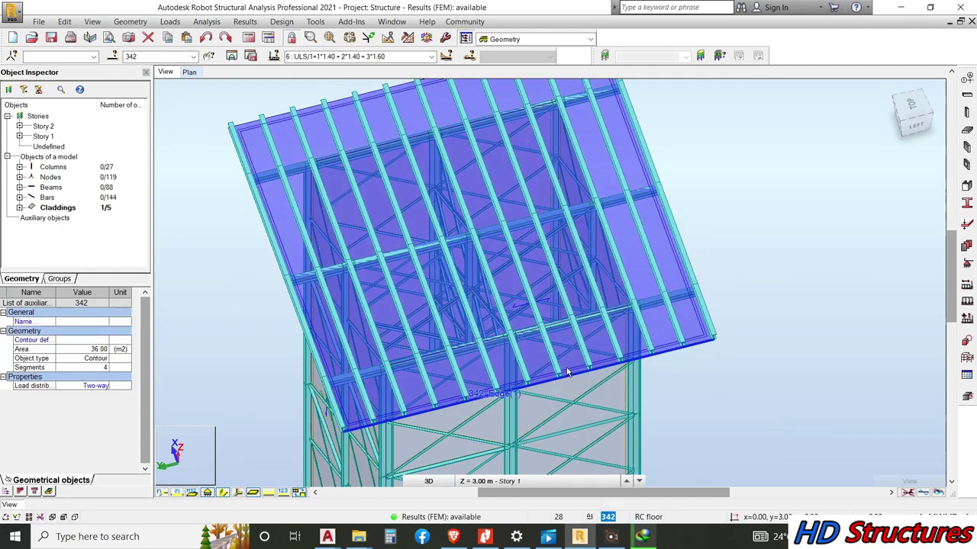
{"action": "right_click", "coordinate": [529, 358]}
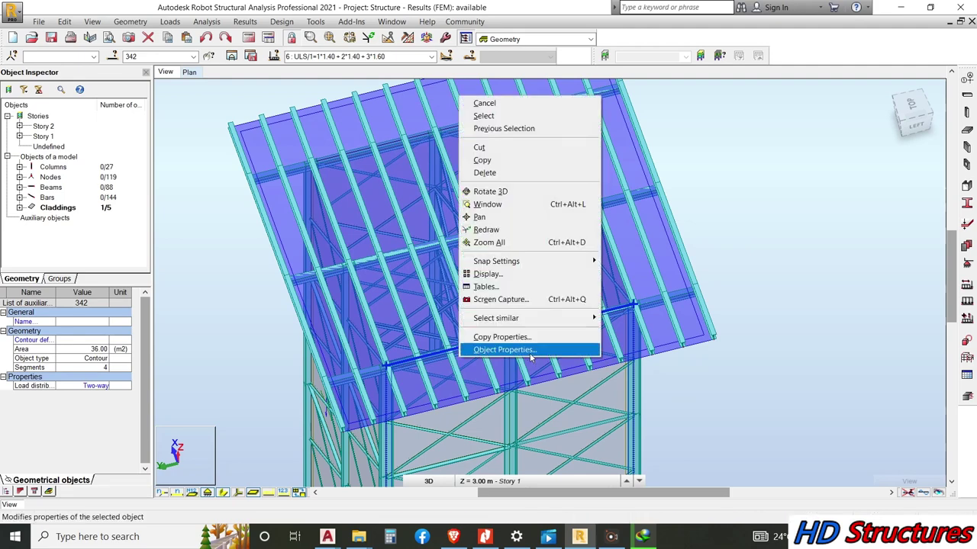
Set the roof cladding's load distribution to One-way X and accept the change to the structure data.
{"action": "left_click", "coordinate": [102, 387]}
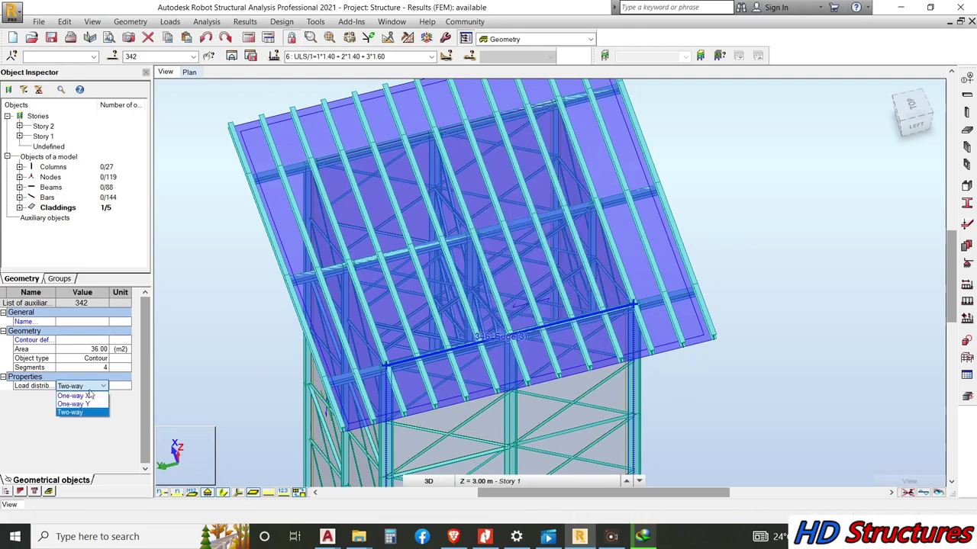
{"action": "left_click", "coordinate": [84, 396]}
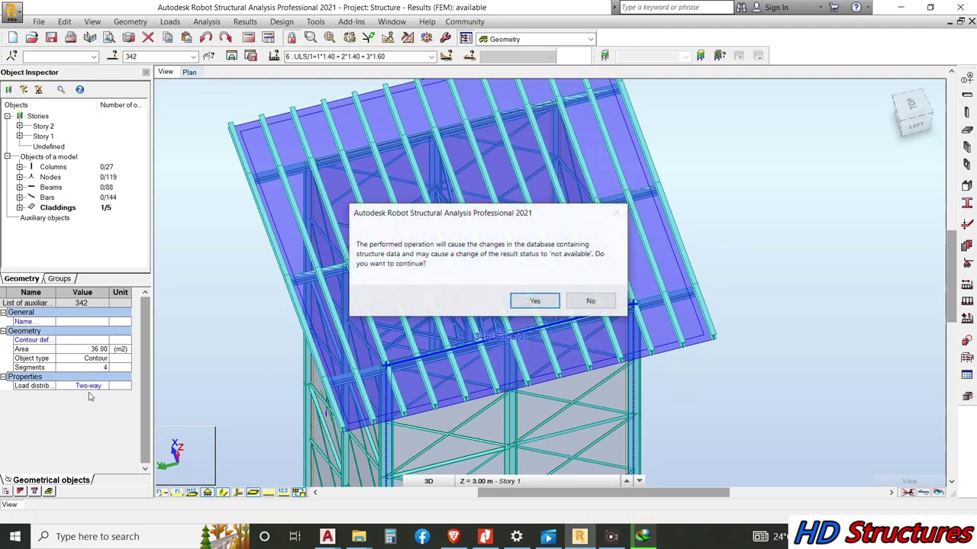
{"action": "left_click", "coordinate": [534, 300]}
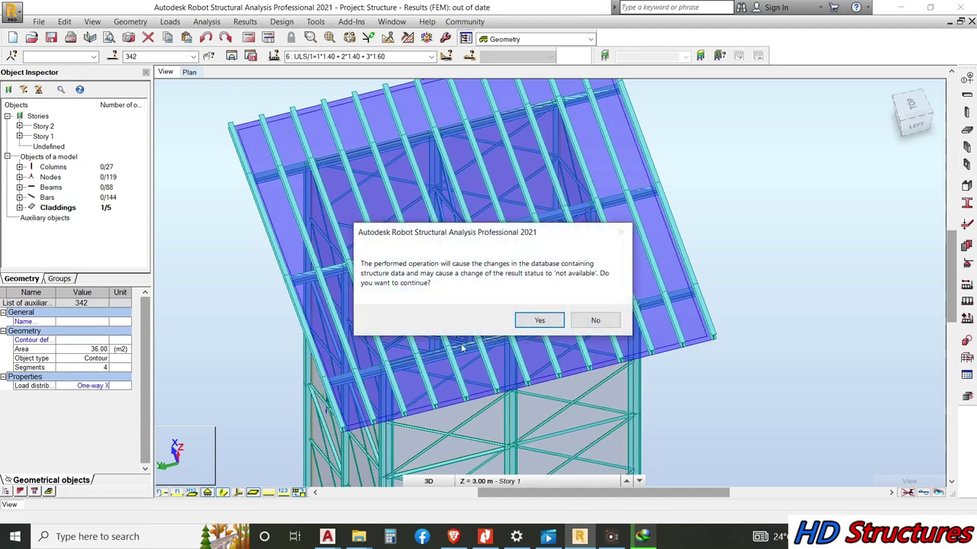
{"action": "left_click", "coordinate": [539, 320]}
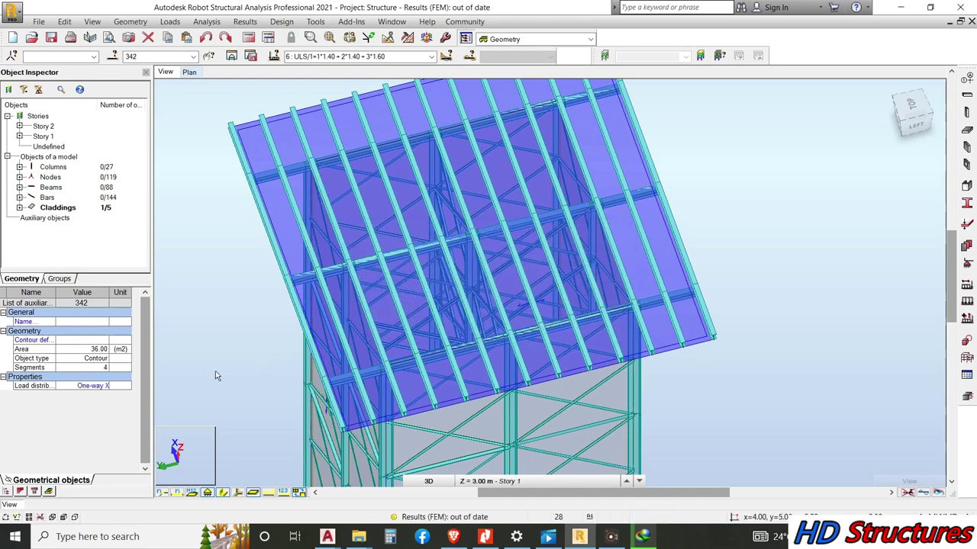
Set the roof cladding's load distribution to One-way Y.
{"action": "scroll", "coordinate": [534, 298], "scroll_direction": "up", "scroll_amount": 3}
{"action": "left_click", "coordinate": [104, 386]}
{"action": "left_click", "coordinate": [86, 398]}
{"action": "scroll", "coordinate": [432, 348], "scroll_direction": "down", "scroll_amount": 2}
{"action": "scroll", "coordinate": [432, 348], "scroll_direction": "down", "scroll_amount": 2}
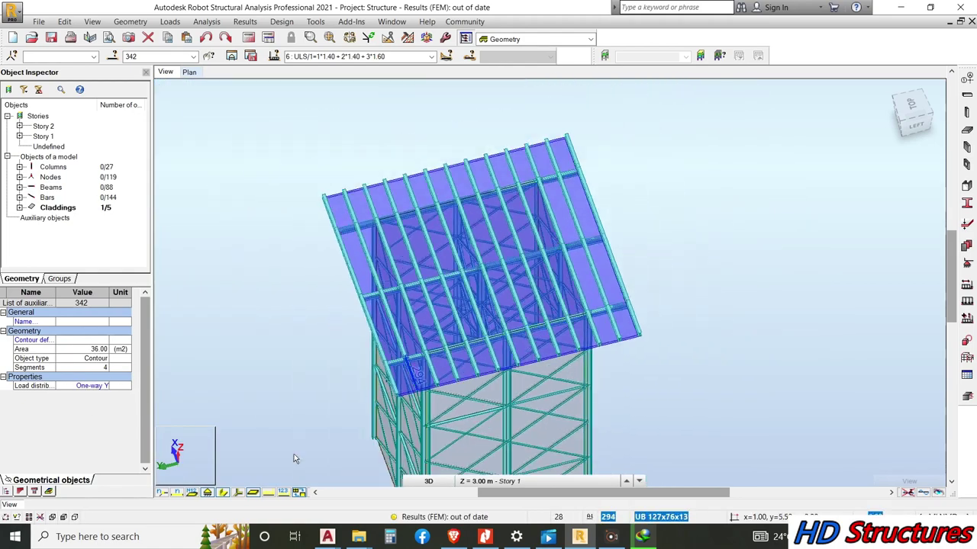
Hide the bar section shapes and examine the roof cladding's load distribution direction relative to the purlins.
{"action": "left_click", "coordinate": [229, 492]}
{"action": "scroll", "coordinate": [448, 403], "scroll_direction": "up", "scroll_amount": 2}
{"action": "right_click", "coordinate": [696, 178]}
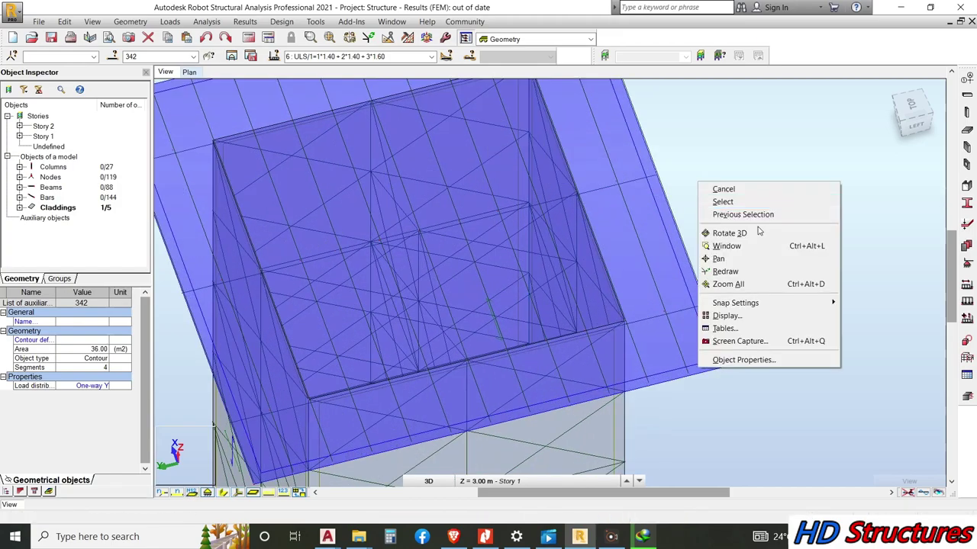
{"action": "left_click", "coordinate": [729, 235]}
{"action": "left_click_drag", "start_coordinate": [728, 236], "coordinate": [595, 255]}
{"action": "scroll", "coordinate": [725, 316], "scroll_direction": "down", "scroll_amount": 2}
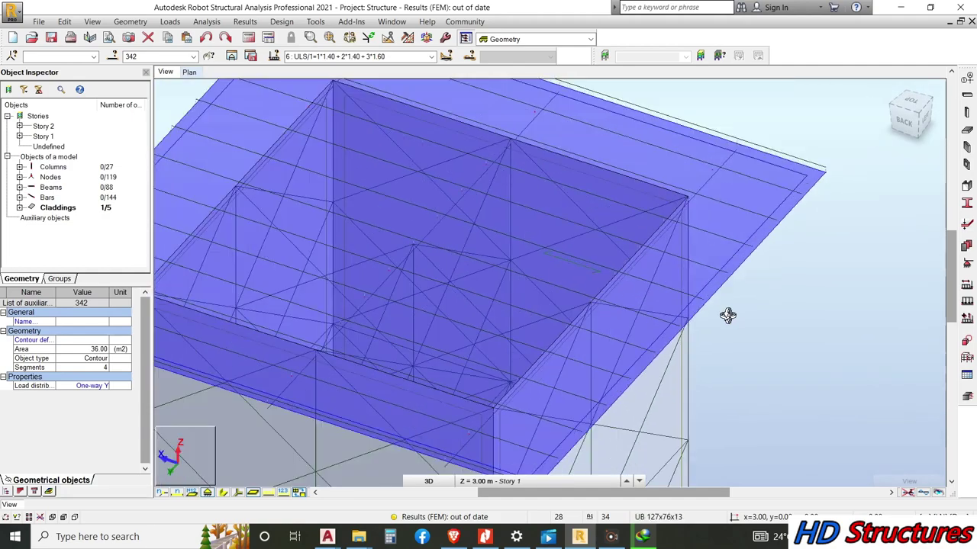
{"action": "scroll", "coordinate": [600, 295], "scroll_direction": "down", "scroll_amount": 2}
{"action": "scroll", "coordinate": [598, 252], "scroll_direction": "up", "scroll_amount": 3}
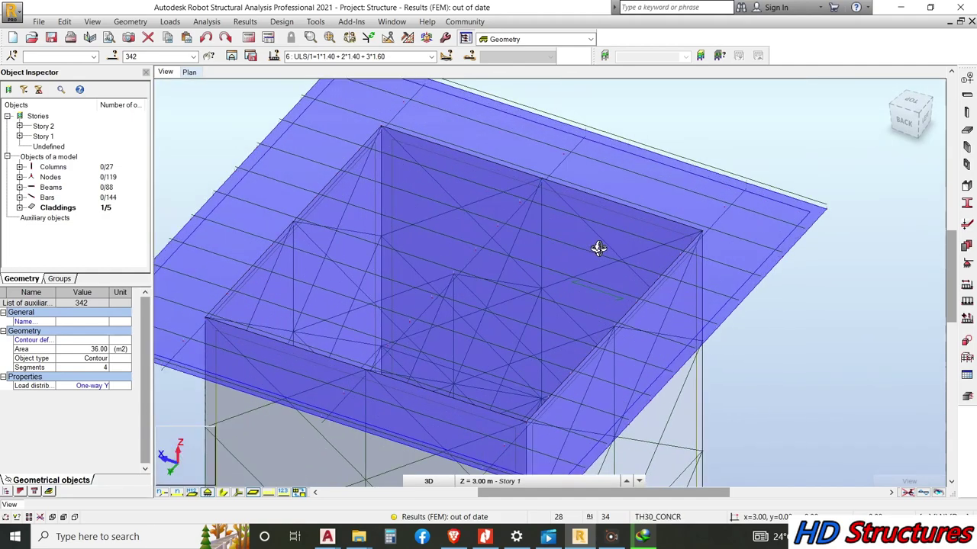
{"action": "key", "text": "Escape"}
{"action": "scroll", "coordinate": [605, 241], "scroll_direction": "down", "scroll_amount": 2}
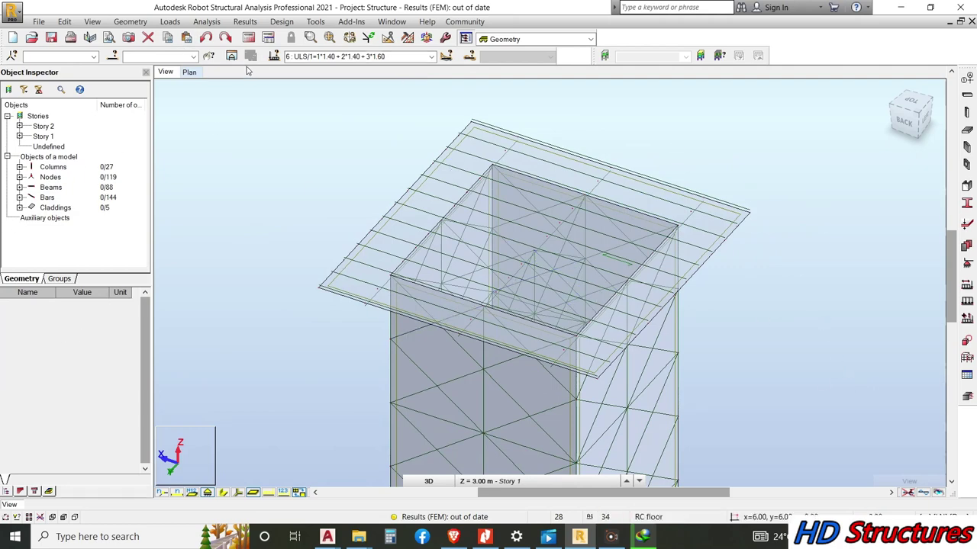
Rerun the structural analysis with the roof cladding's revised load distribution.
{"action": "left_click", "coordinate": [249, 38]}
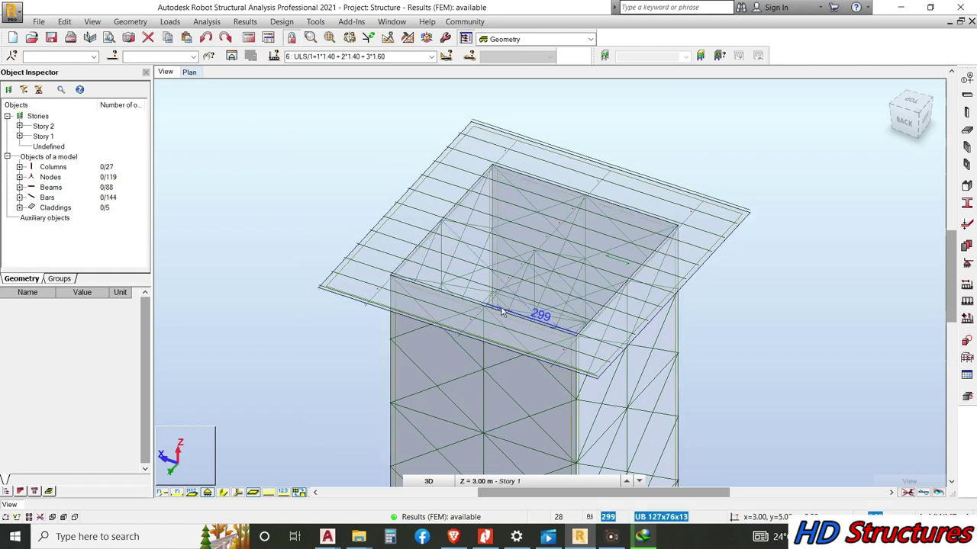
Return to the Steel/Aluminum Design layout and display the bars with their section shapes.
{"action": "left_click", "coordinate": [591, 39]}
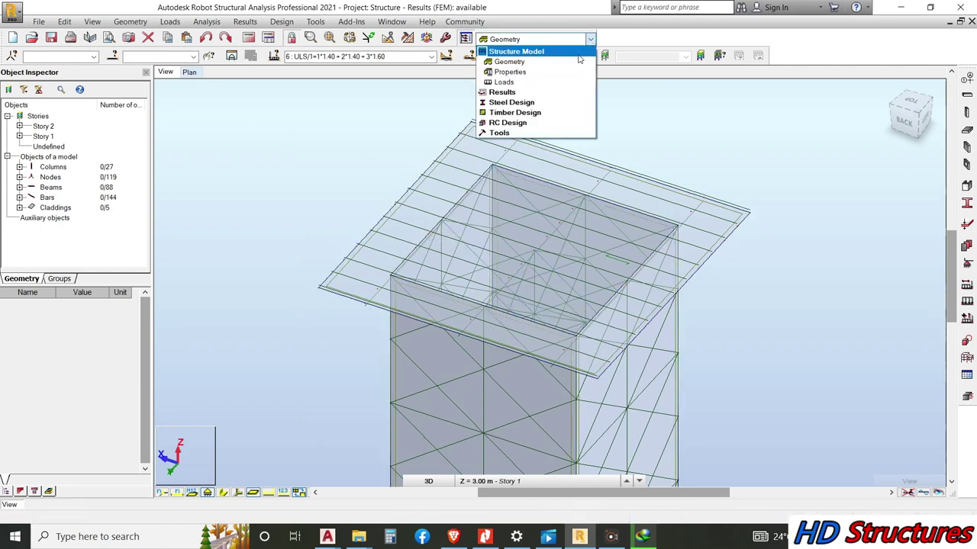
{"action": "left_click", "coordinate": [519, 107]}
{"action": "left_click", "coordinate": [523, 82]}
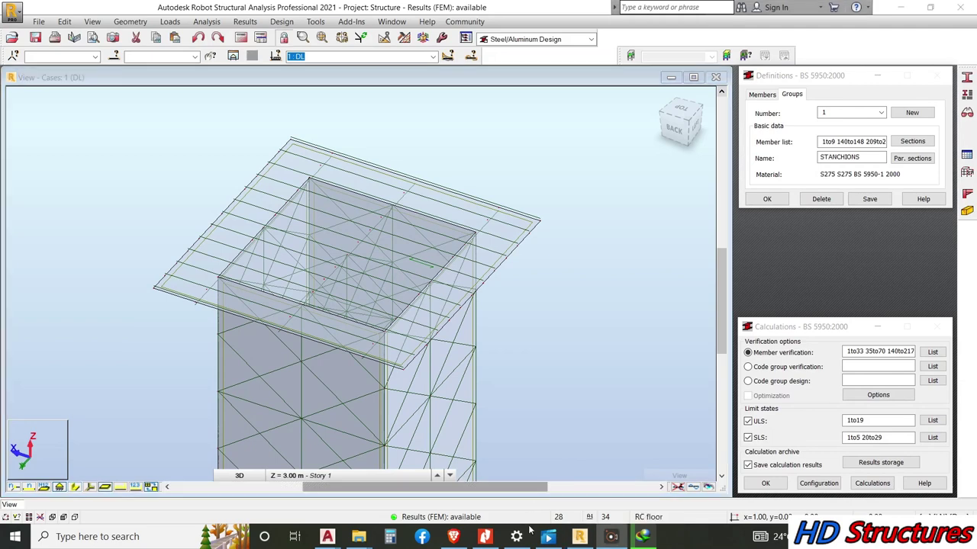
{"action": "left_click", "coordinate": [81, 489]}
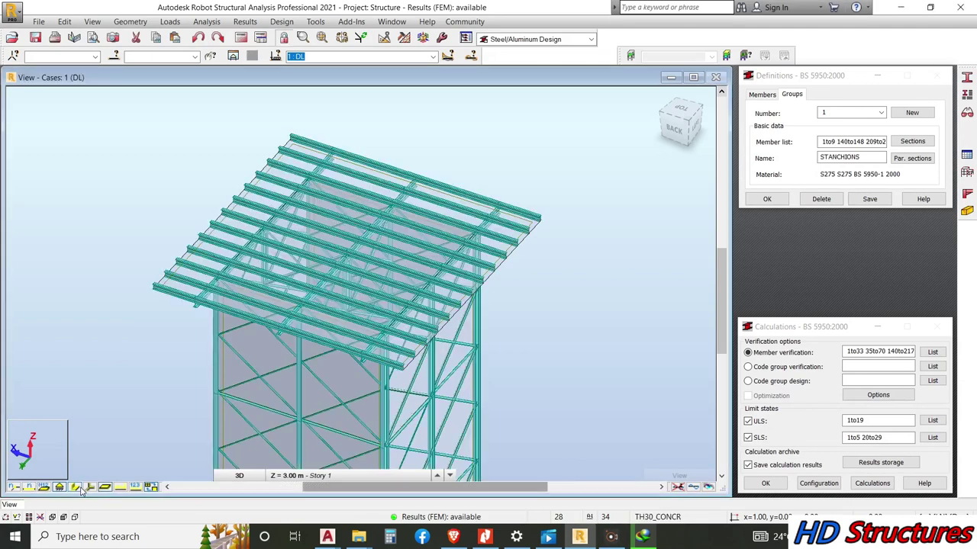
Hide the panel interiors and select all inclined roof beams sharing the UB 152x89x16 cross-section.
{"action": "left_click", "coordinate": [122, 487]}
{"action": "scroll", "coordinate": [306, 138], "scroll_direction": "down", "scroll_amount": 2}
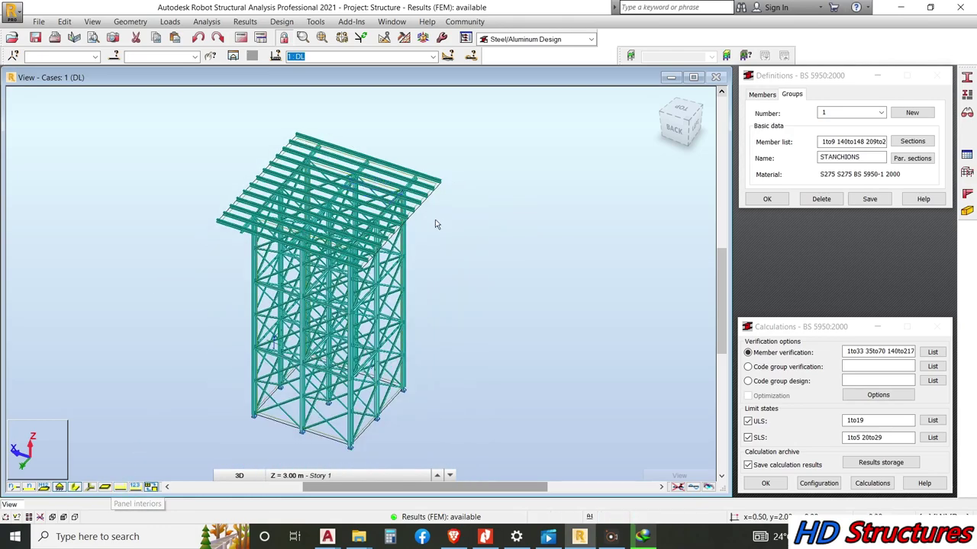
{"action": "scroll", "coordinate": [381, 206], "scroll_direction": "up", "scroll_amount": 3}
{"action": "scroll", "coordinate": [313, 265], "scroll_direction": "up", "scroll_amount": 3}
{"action": "scroll", "coordinate": [313, 265], "scroll_direction": "up", "scroll_amount": 3}
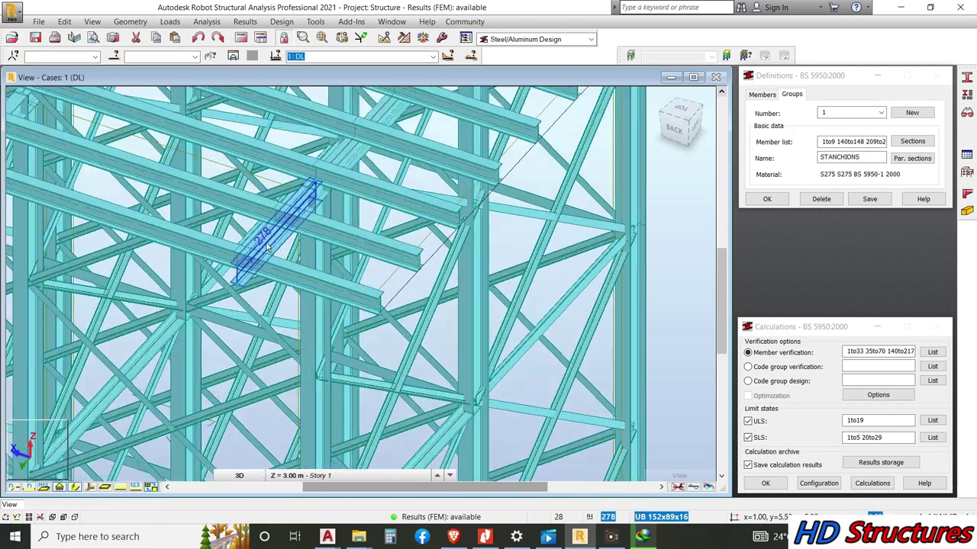
{"action": "left_click", "coordinate": [277, 246]}
{"action": "right_click", "coordinate": [203, 243]}
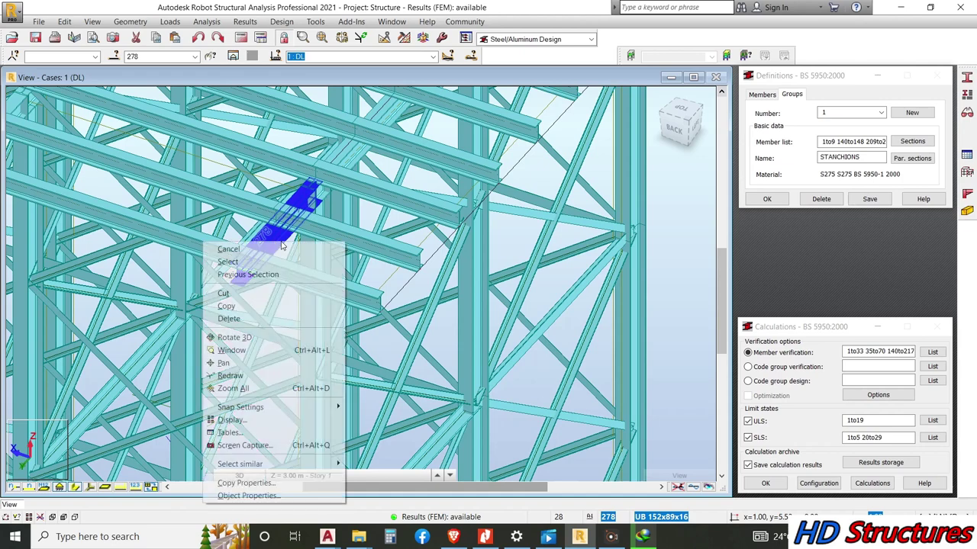
{"action": "mouse_move", "coordinate": [341, 464]}
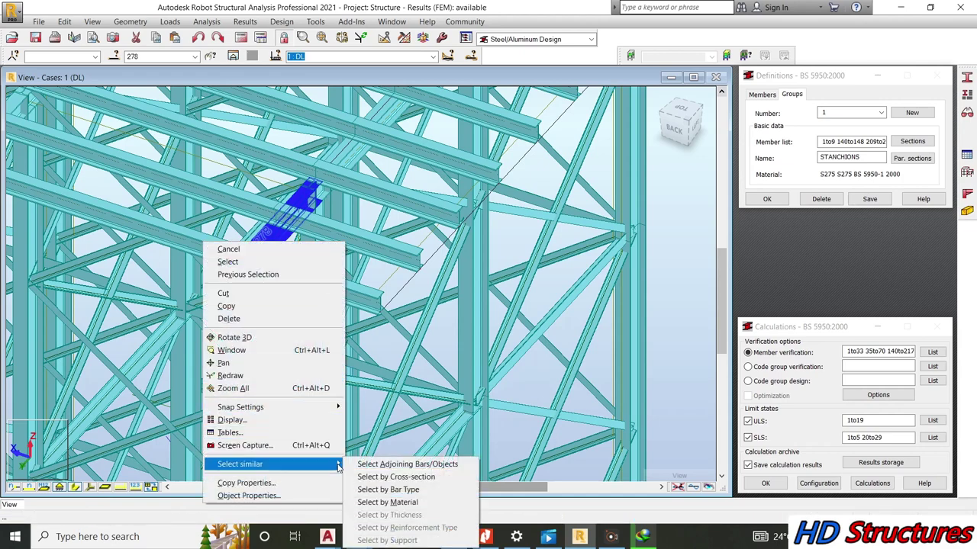
{"action": "left_click", "coordinate": [396, 477]}
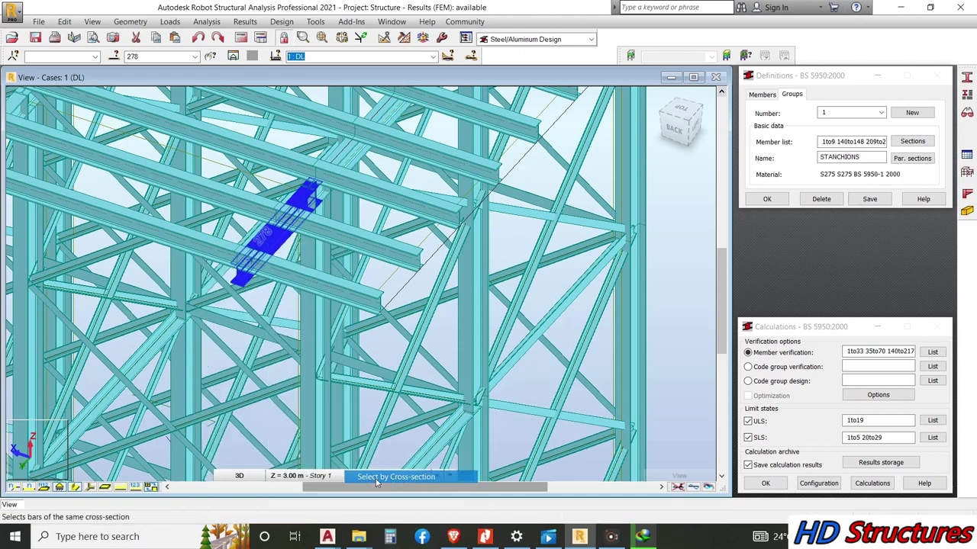
{"action": "scroll", "coordinate": [305, 267], "scroll_direction": "down", "scroll_amount": 5}
Copy the selected bar numbers into a new design group, number 2, with member list 278to289.
{"action": "double_click", "coordinate": [149, 56]}
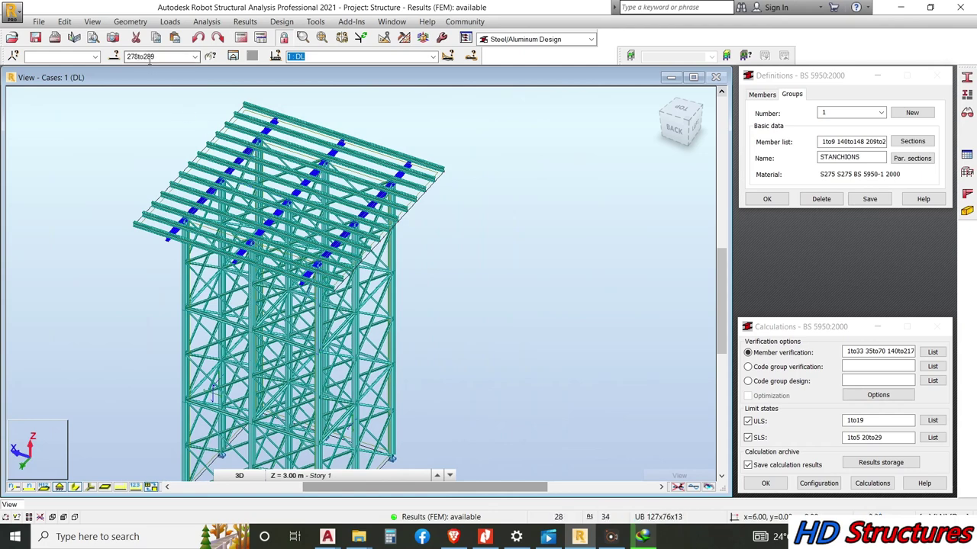
{"action": "right_click", "coordinate": [149, 58]}
{"action": "left_click", "coordinate": [171, 92]}
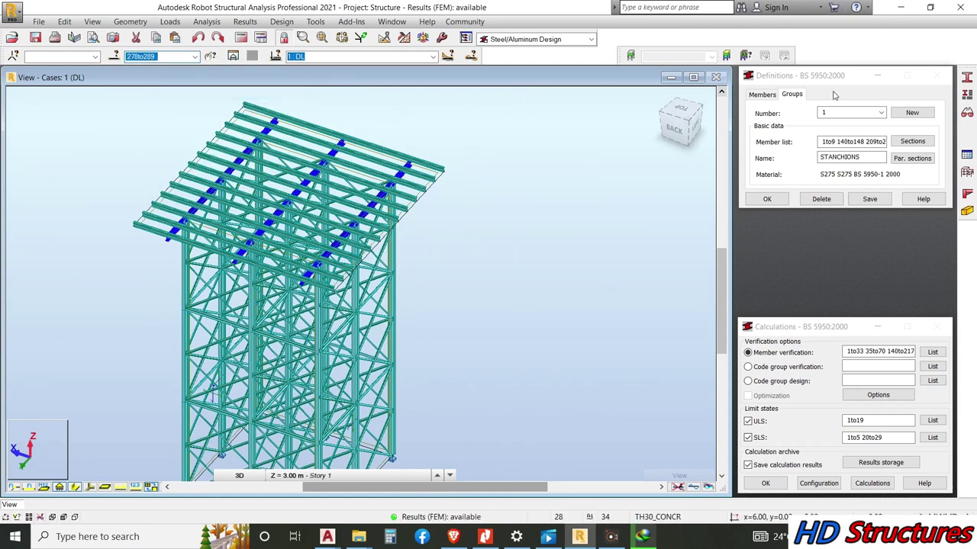
{"action": "left_click", "coordinate": [913, 113]}
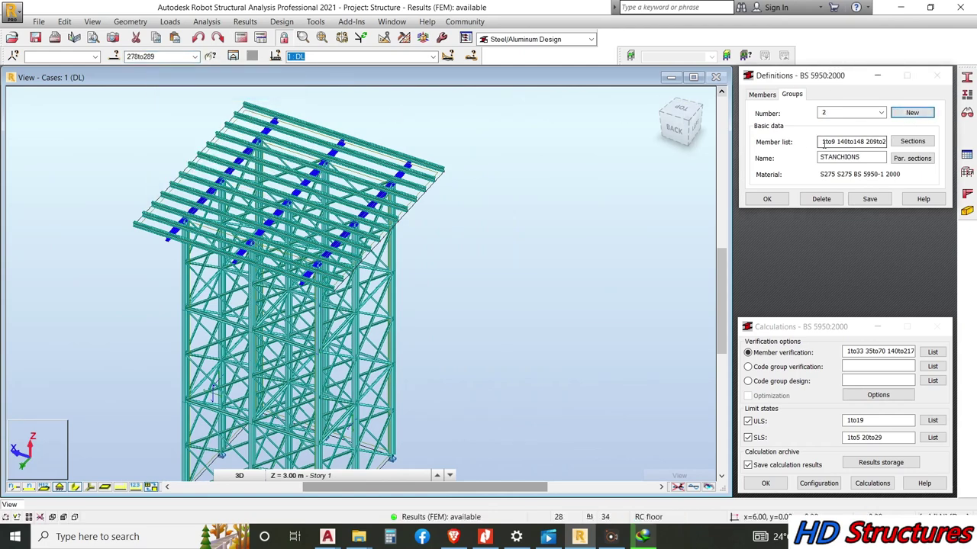
{"action": "left_click", "coordinate": [823, 142]}
{"action": "left_click_drag", "start_coordinate": [823, 142], "coordinate": [922, 147]}
{"action": "key", "text": "Delete"}
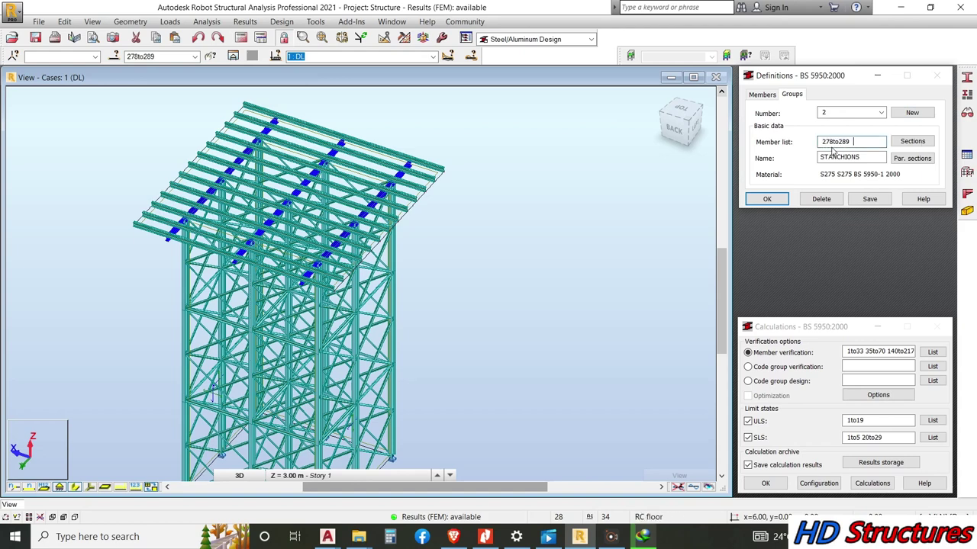
Name group 2 PBEAMS, accept its existing UB candidate sections and save the group.
{"action": "left_click_drag", "start_coordinate": [862, 158], "coordinate": [814, 164]}
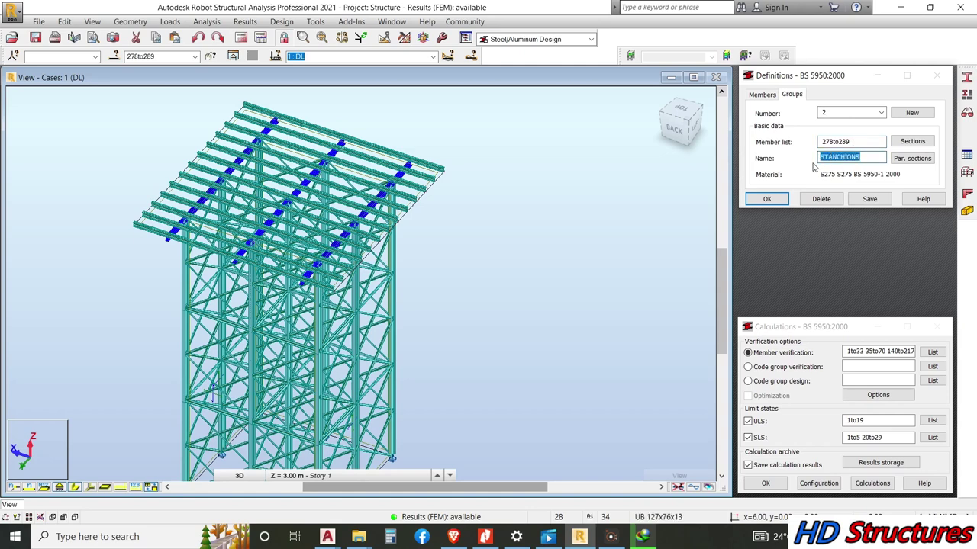
{"action": "type", "text": "PB"}
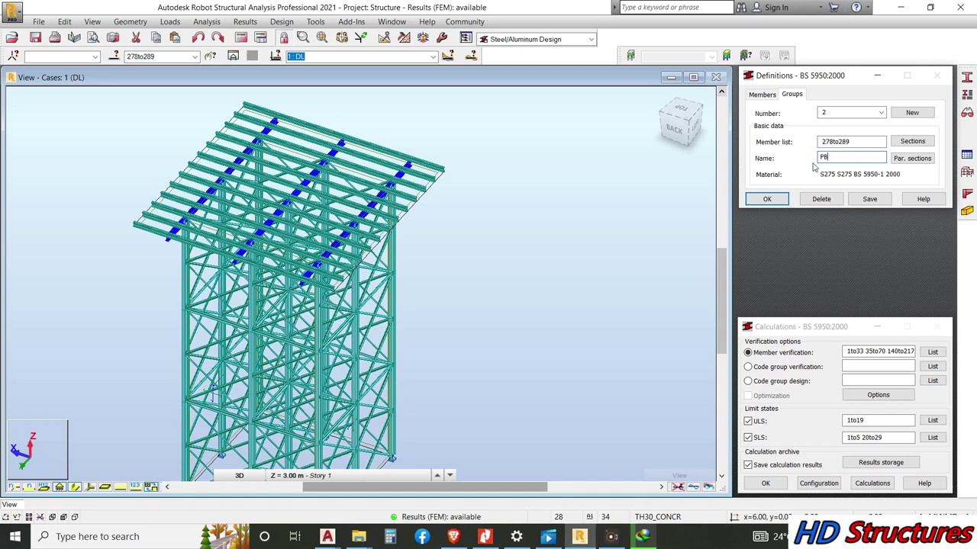
{"action": "type", "text": "EAMS"}
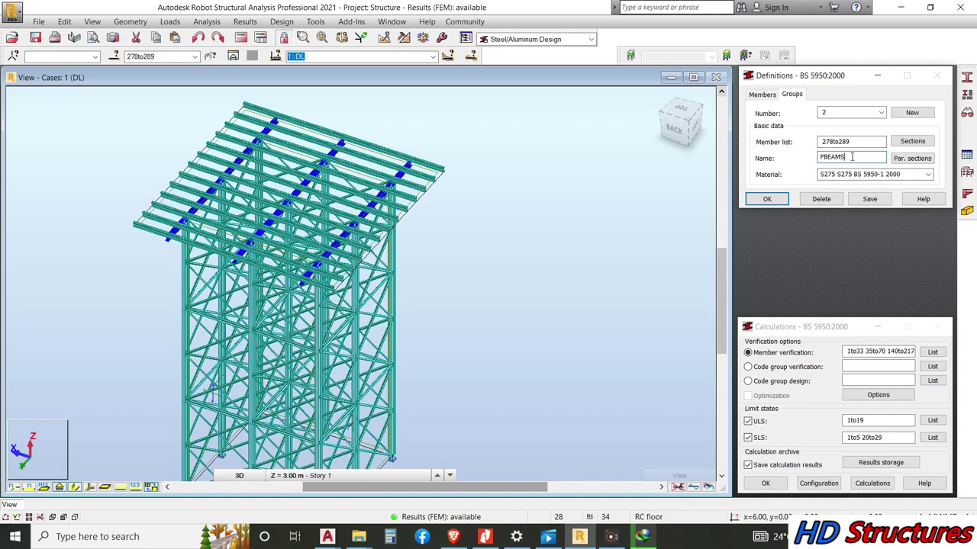
{"action": "left_click", "coordinate": [898, 146]}
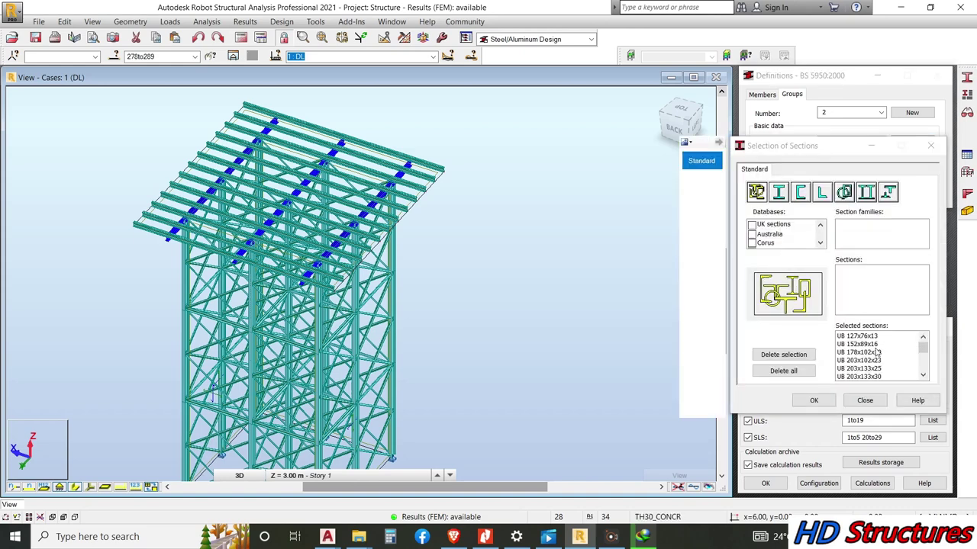
{"action": "left_click", "coordinate": [814, 400]}
{"action": "left_click", "coordinate": [868, 199]}
Select all roof purlins that share the UB 127x76x13 cross-section.
{"action": "scroll", "coordinate": [424, 157], "scroll_direction": "up", "scroll_amount": 3}
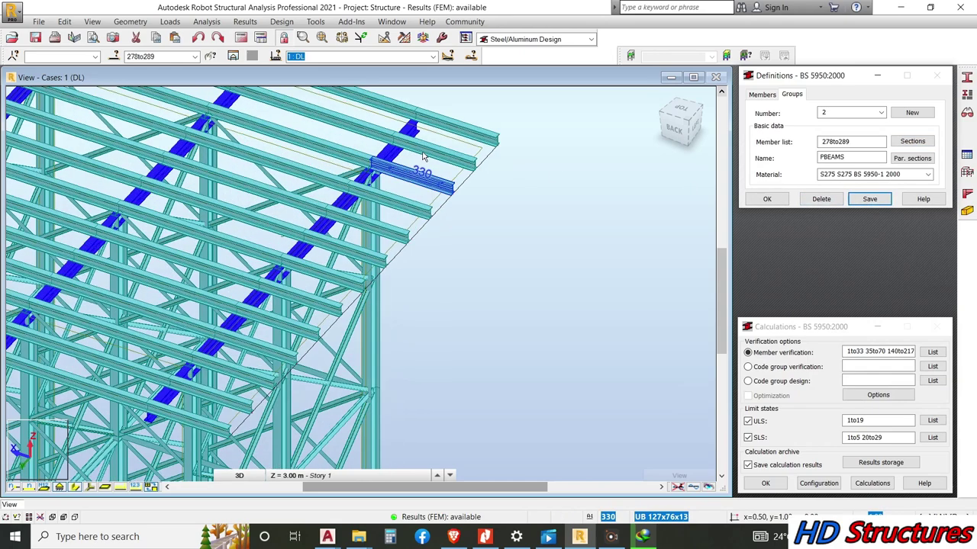
{"action": "scroll", "coordinate": [423, 156], "scroll_direction": "up", "scroll_amount": 1}
{"action": "left_click", "coordinate": [450, 110]}
{"action": "right_click", "coordinate": [384, 113]}
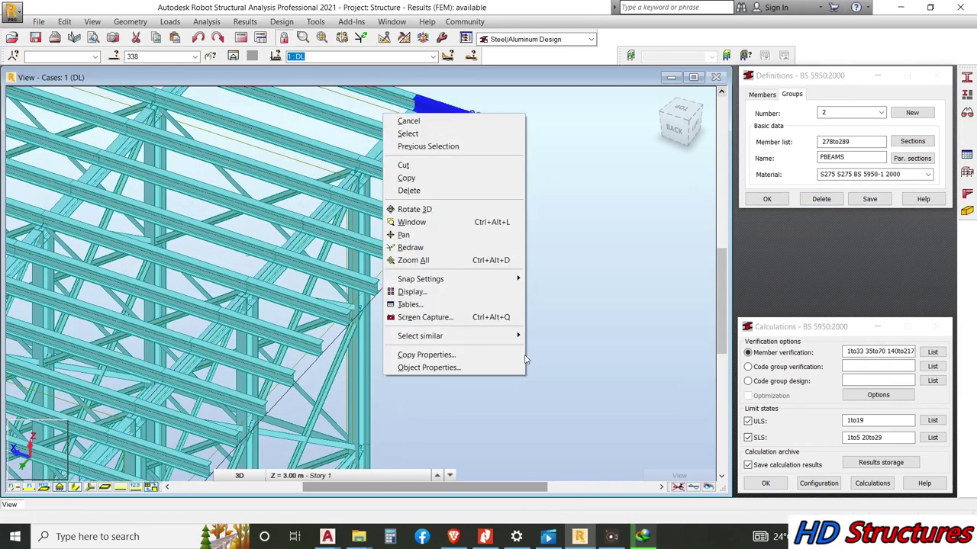
{"action": "mouse_move", "coordinate": [524, 334]}
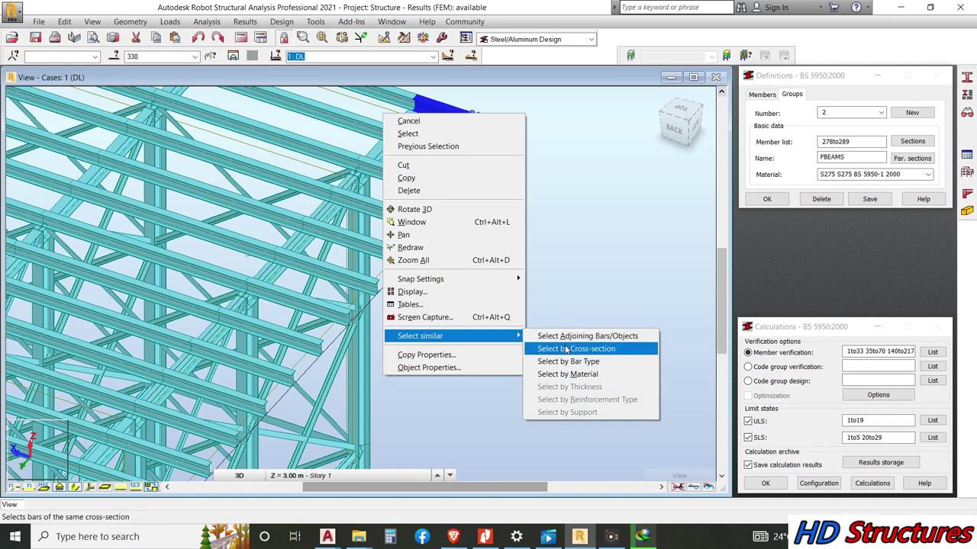
{"action": "left_click", "coordinate": [567, 348]}
{"action": "scroll", "coordinate": [554, 294], "scroll_direction": "down", "scroll_amount": 5}
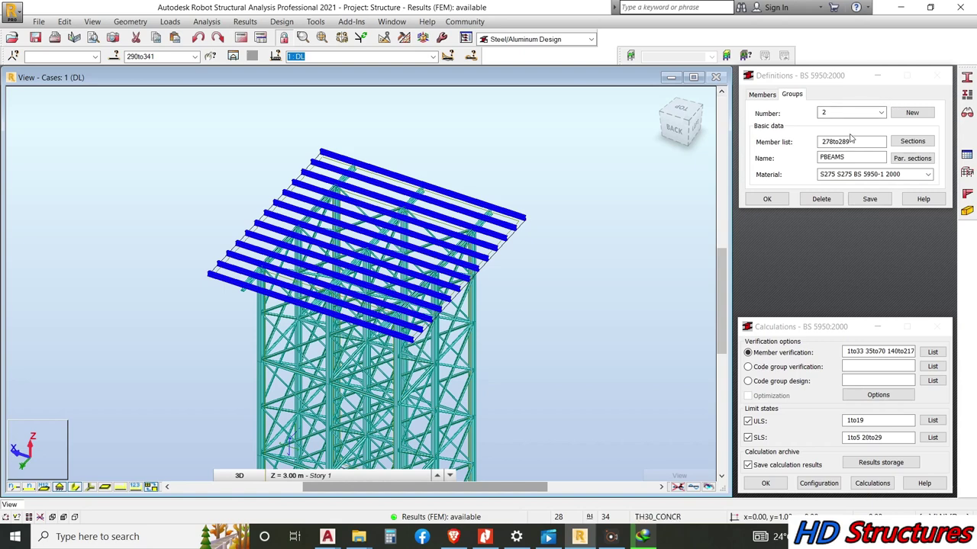
Copy the purlin numbers into a new design group, number 3, with member list 290to341.
{"action": "double_click", "coordinate": [141, 57]}
{"action": "right_click", "coordinate": [147, 59]}
{"action": "left_click", "coordinate": [174, 97]}
{"action": "left_click", "coordinate": [921, 114]}
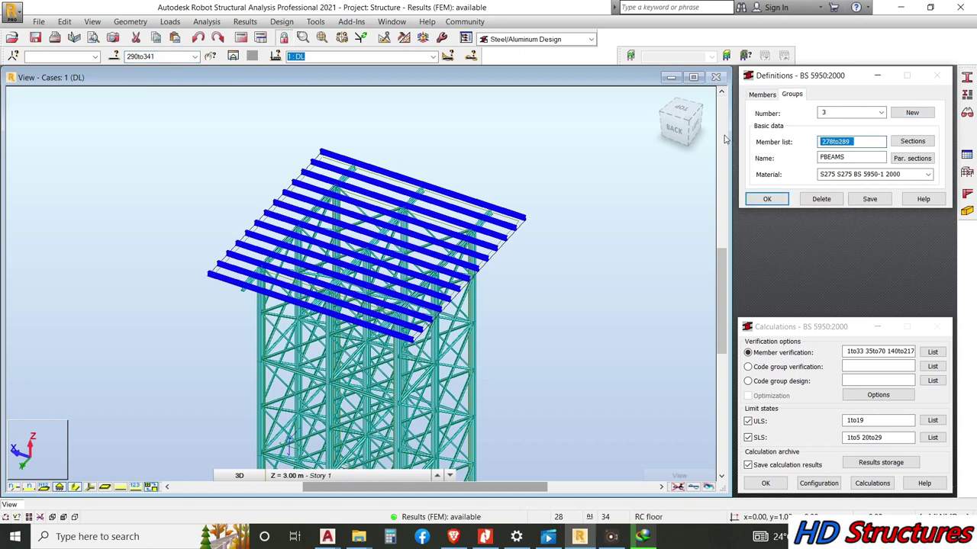
{"action": "key", "text": "ctrl+v"}
Name group 3 SBEAMS, accept its existing UB candidate sections and save the group.
{"action": "left_click", "coordinate": [845, 156]}
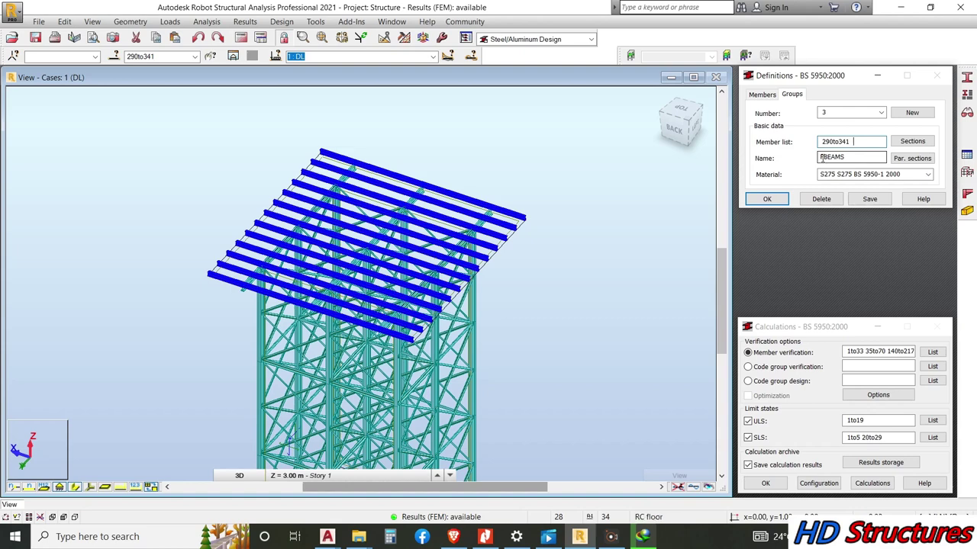
{"action": "left_click_drag", "start_coordinate": [820, 157], "coordinate": [826, 158]}
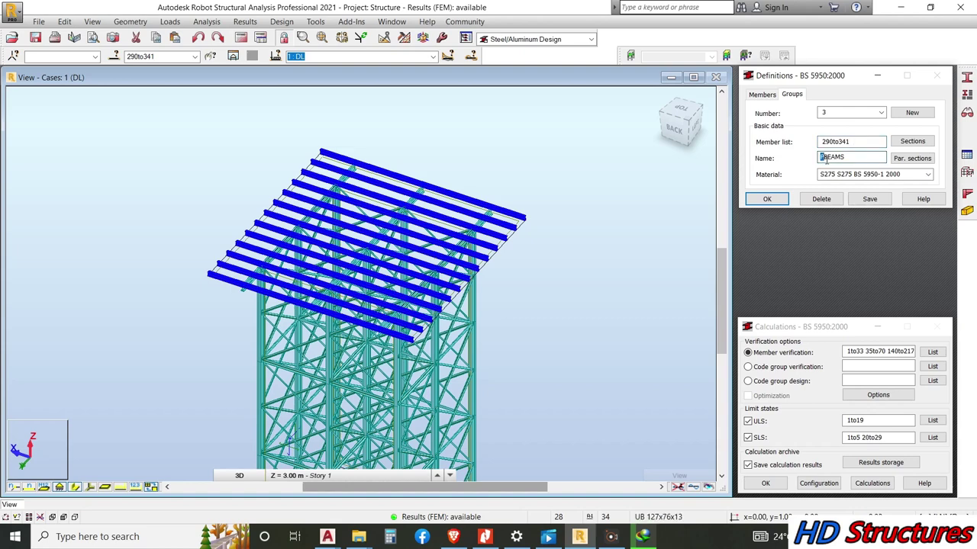
{"action": "left_click", "coordinate": [915, 140]}
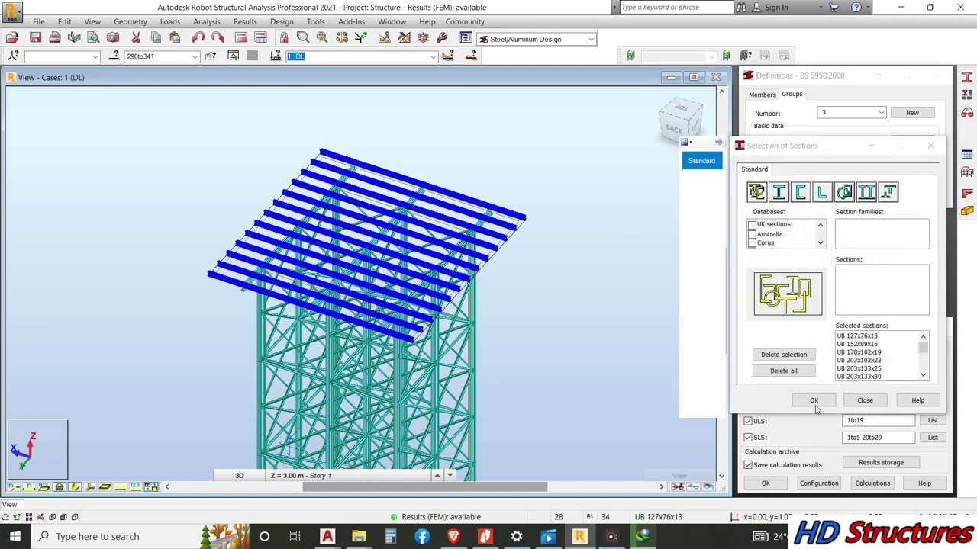
{"action": "left_click", "coordinate": [813, 400]}
{"action": "left_click", "coordinate": [870, 199]}
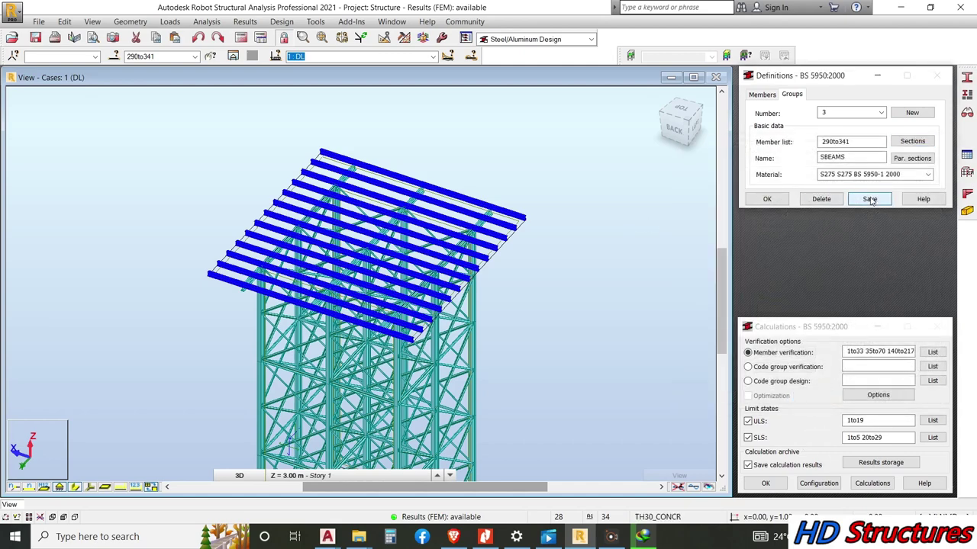
Select all of the tower's bracing bars that share the EQA 50x5 cross-section.
{"action": "scroll", "coordinate": [214, 150], "scroll_direction": "down", "scroll_amount": 2}
{"action": "scroll", "coordinate": [469, 350], "scroll_direction": "up", "scroll_amount": 8}
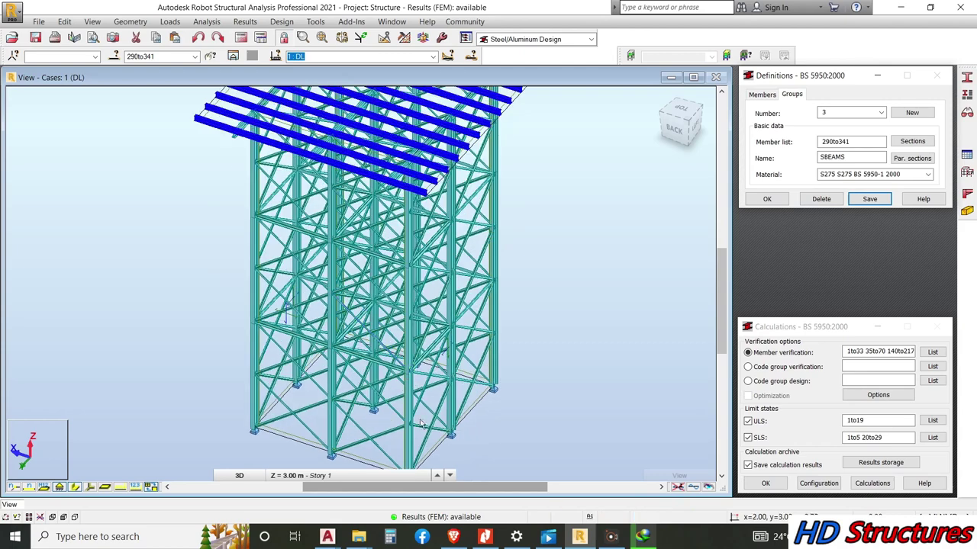
{"action": "left_click", "coordinate": [469, 350]}
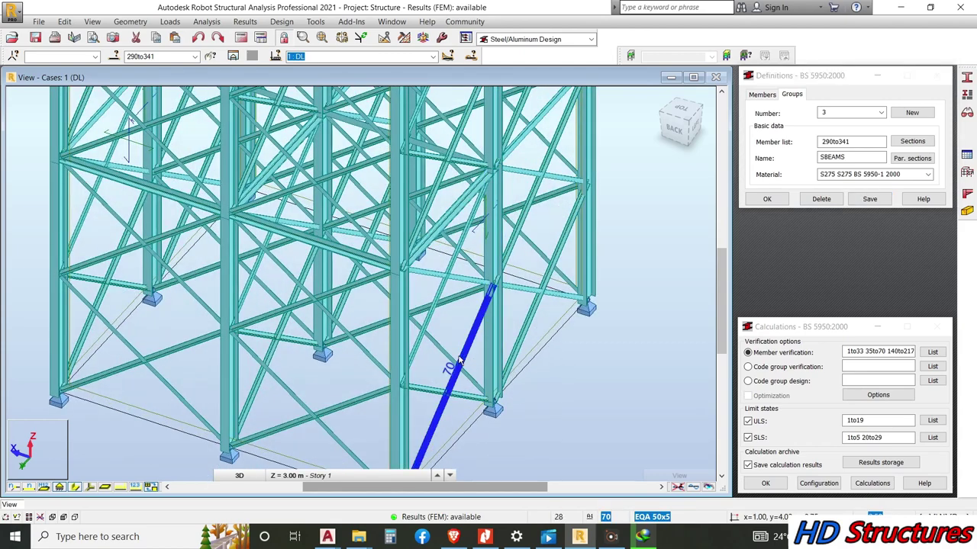
{"action": "right_click", "coordinate": [469, 350]}
{"action": "mouse_move", "coordinate": [486, 316]}
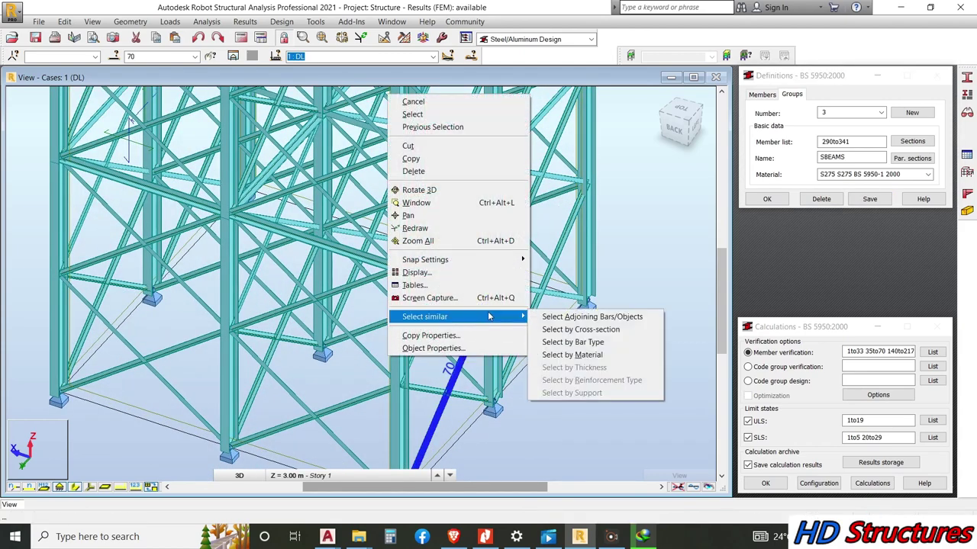
{"action": "left_click", "coordinate": [577, 334]}
{"action": "scroll", "coordinate": [578, 334], "scroll_direction": "down", "scroll_amount": 5}
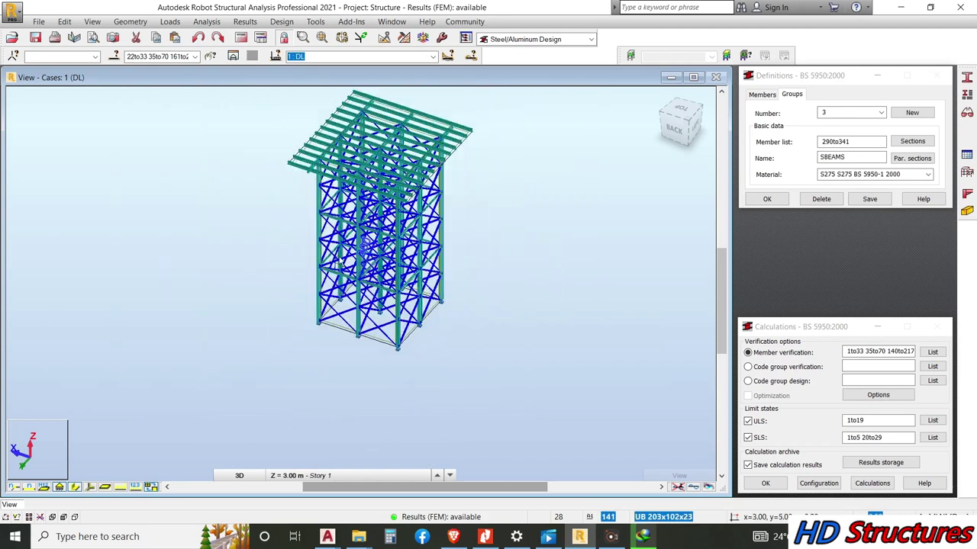
Copy the brace numbers into a new design group, number 4, with member list 22to33 35to70 161to208 230to277.
{"action": "left_click", "coordinate": [156, 56]}
{"action": "right_click", "coordinate": [157, 57]}
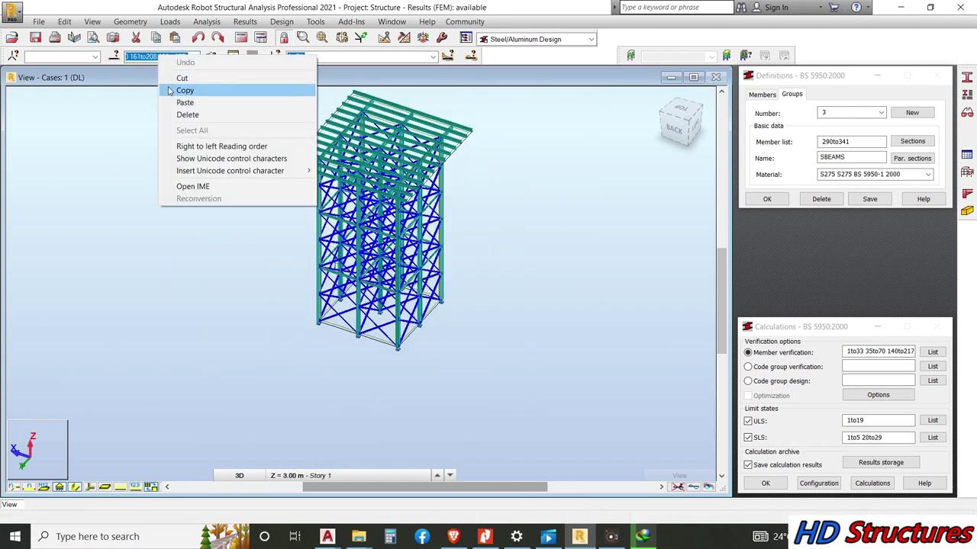
{"action": "left_click", "coordinate": [182, 89]}
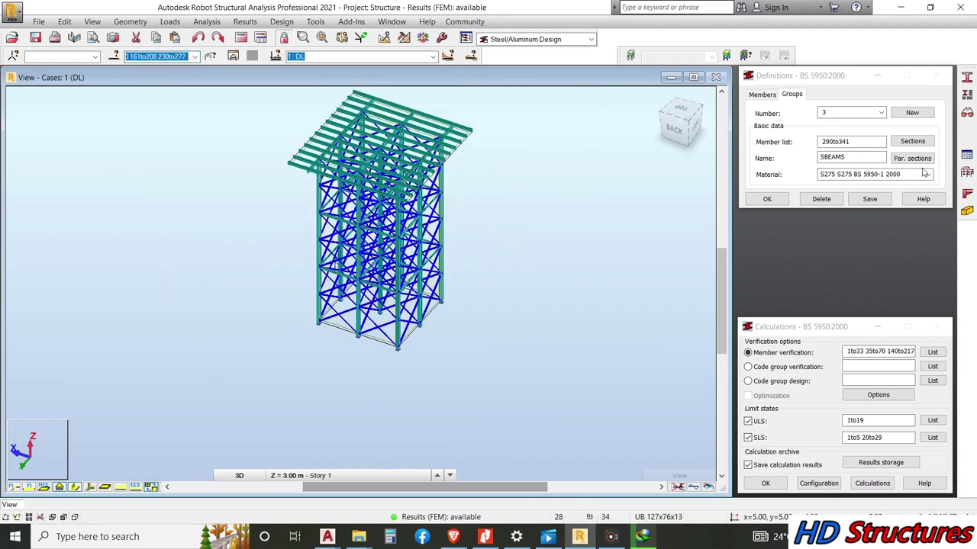
{"action": "left_click", "coordinate": [913, 113]}
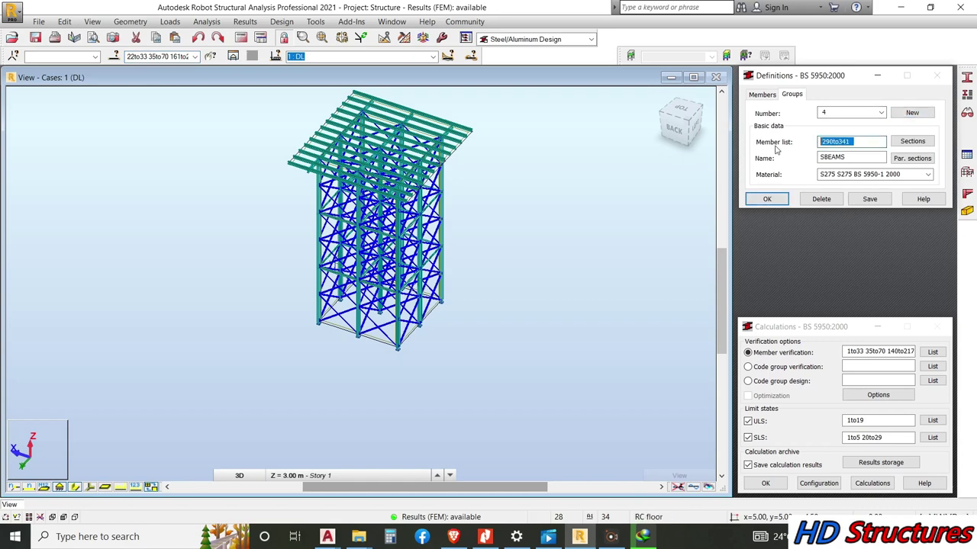
{"action": "key", "text": "ctrl+v"}
Name group 4 DIAGONALBRACES.
{"action": "key", "text": "Tab"}
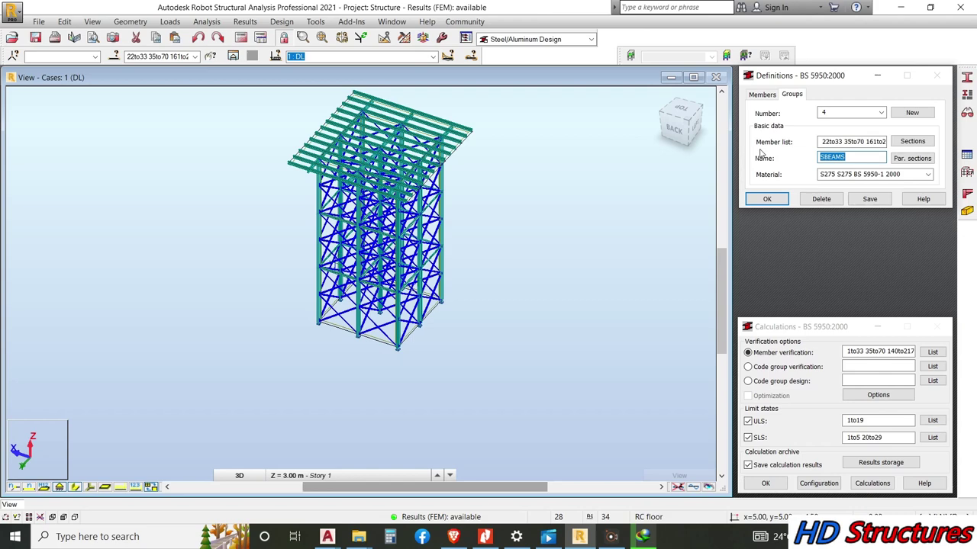
{"action": "type", "text": "B"}
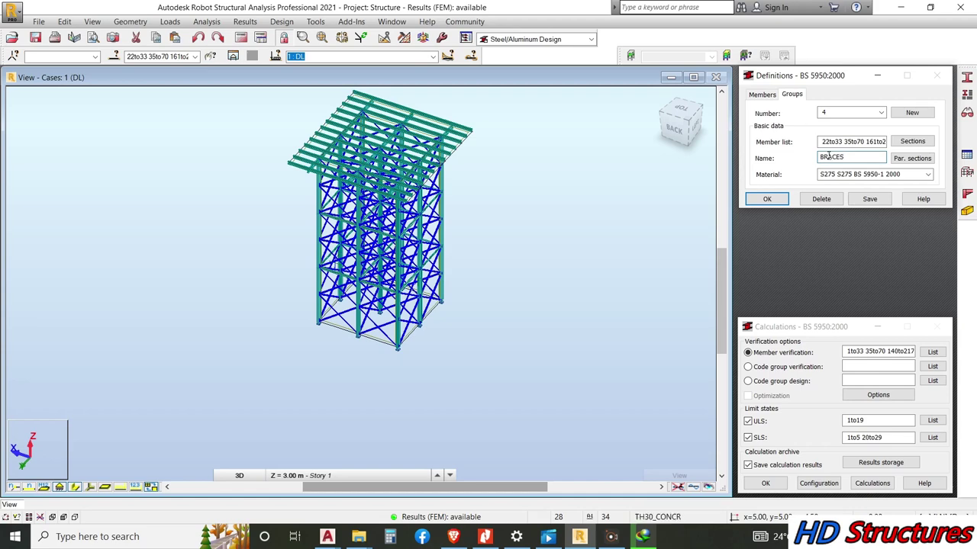
{"action": "type", "text": "DIAGO"}
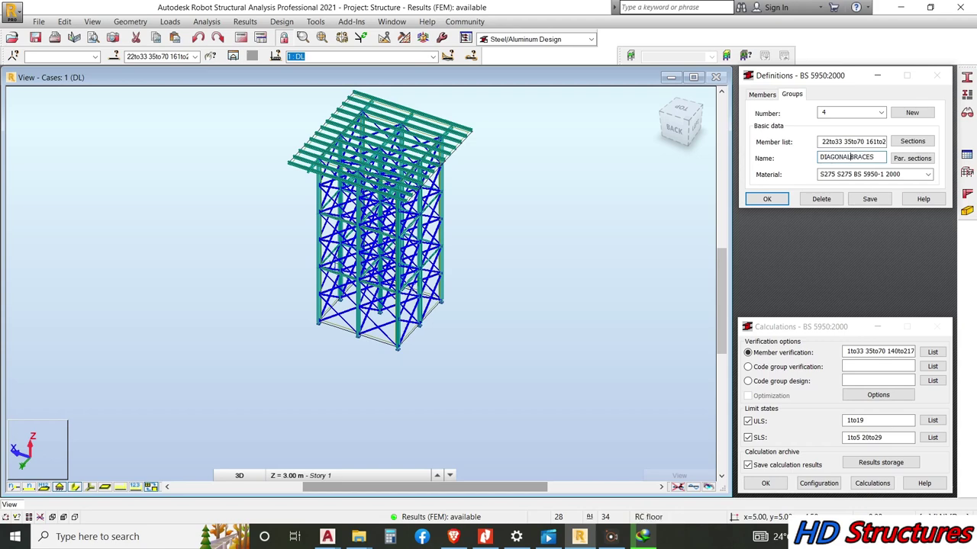
Replace group 4's candidate sections with the EQA equal angle family from the UK sections database and save the group.
{"action": "left_click", "coordinate": [903, 145]}
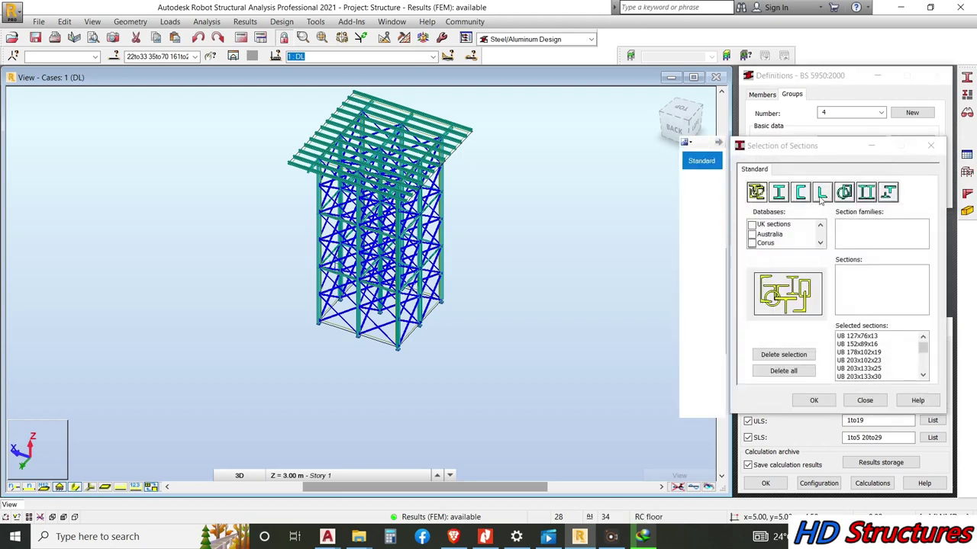
{"action": "left_click", "coordinate": [821, 195]}
{"action": "left_click", "coordinate": [781, 371]}
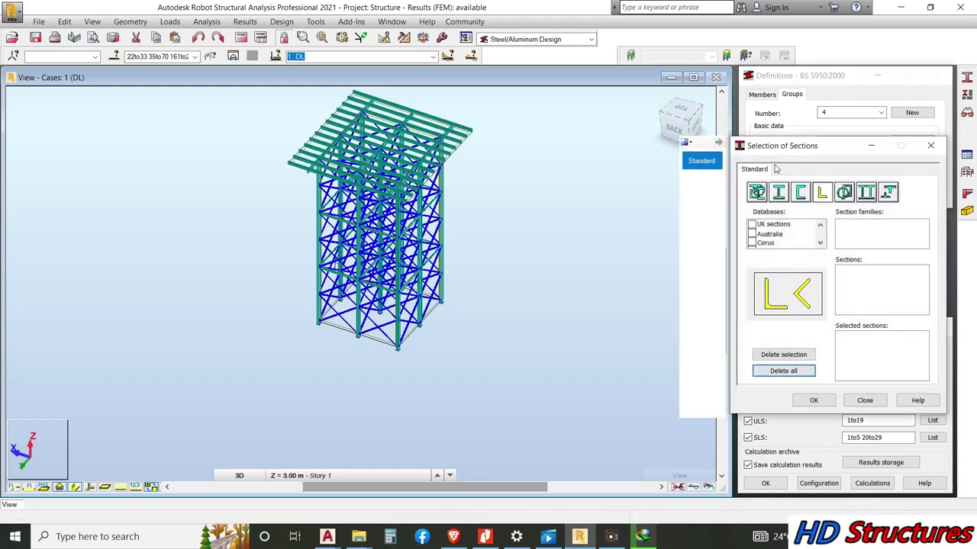
{"action": "left_click", "coordinate": [753, 225]}
{"action": "left_click", "coordinate": [840, 225]}
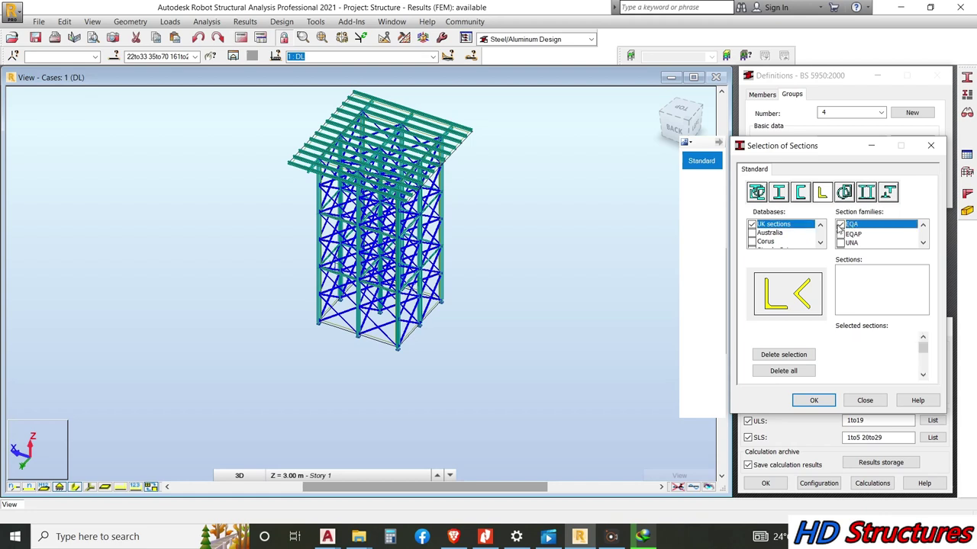
{"action": "left_click", "coordinate": [814, 401]}
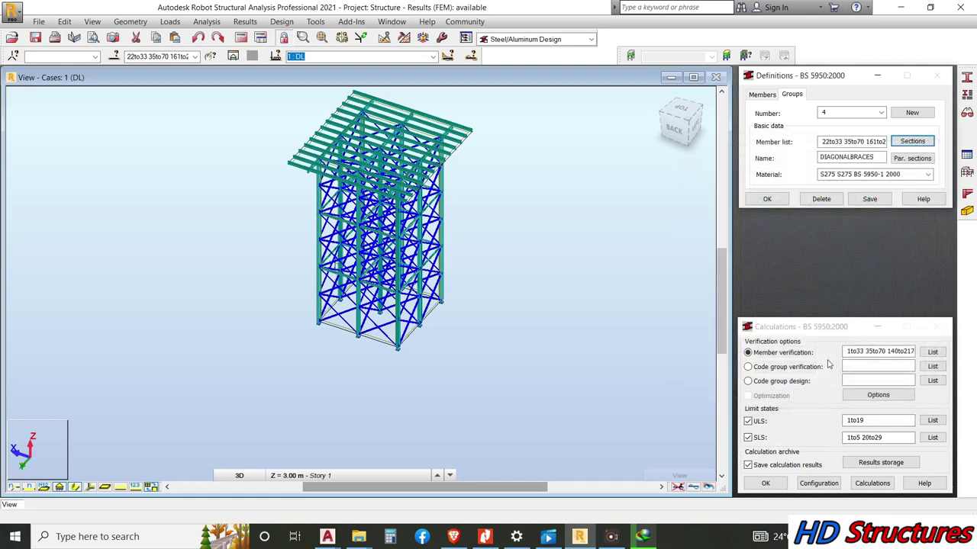
{"action": "left_click", "coordinate": [869, 199]}
Select all of the tower's horizontal bracing bars that share the EQA 75x8 cross-section.
{"action": "scroll", "coordinate": [449, 270], "scroll_direction": "up", "scroll_amount": 5}
{"action": "scroll", "coordinate": [449, 271], "scroll_direction": "down", "scroll_amount": 3}
{"action": "scroll", "coordinate": [378, 300], "scroll_direction": "up", "scroll_amount": 5}
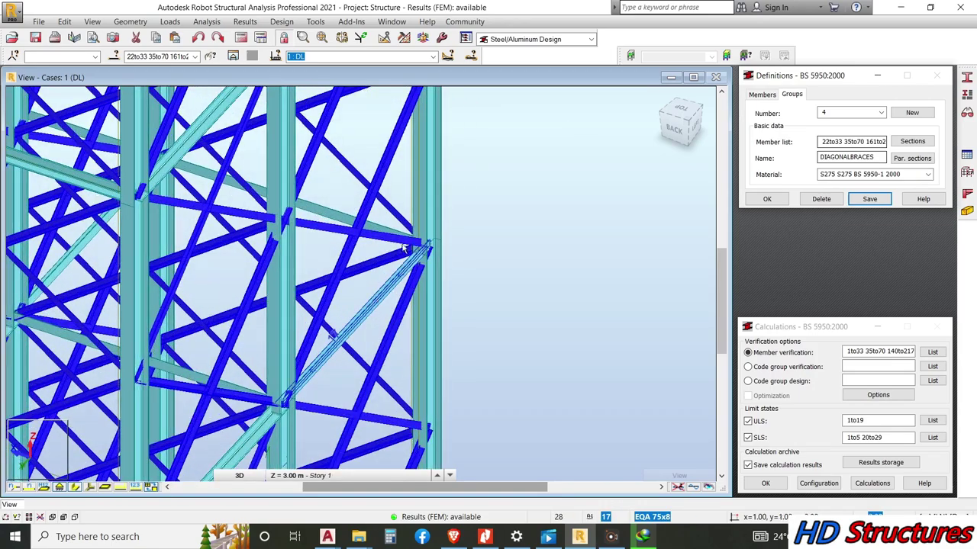
{"action": "scroll", "coordinate": [404, 248], "scroll_direction": "down", "scroll_amount": 4}
{"action": "left_click", "coordinate": [368, 294]}
{"action": "right_click", "coordinate": [368, 294]}
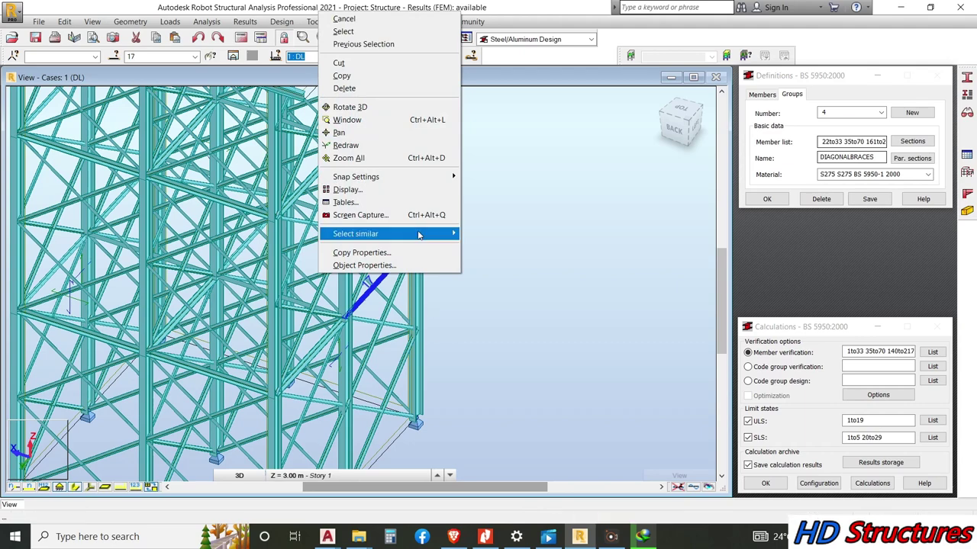
{"action": "mouse_move", "coordinate": [454, 236]}
{"action": "left_click", "coordinate": [515, 247]}
{"action": "scroll", "coordinate": [295, 175], "scroll_direction": "down", "scroll_amount": 4}
Copy the selected bar numbers into a new design group, number 5, with member list 10to21 149to160.
{"action": "left_click", "coordinate": [166, 57]}
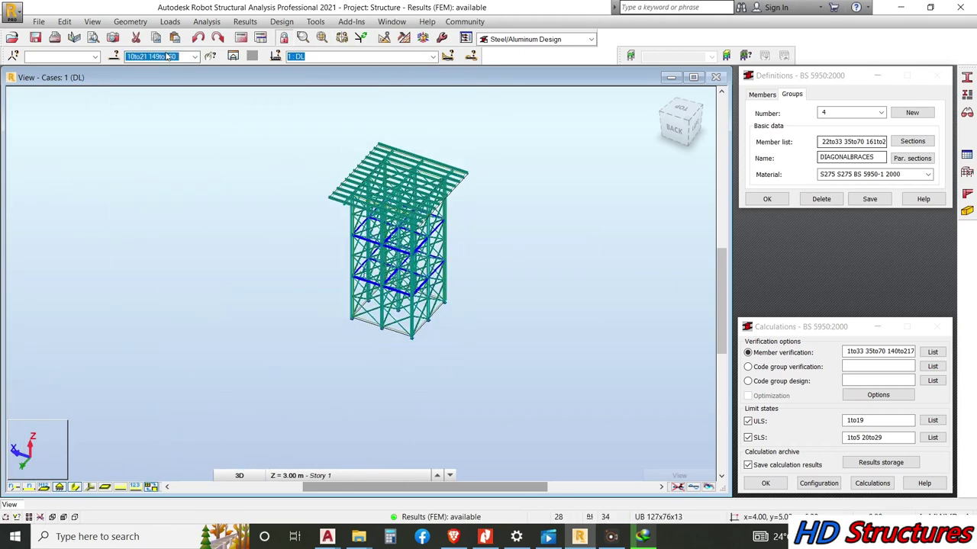
{"action": "right_click", "coordinate": [168, 61]}
{"action": "left_click", "coordinate": [191, 95]}
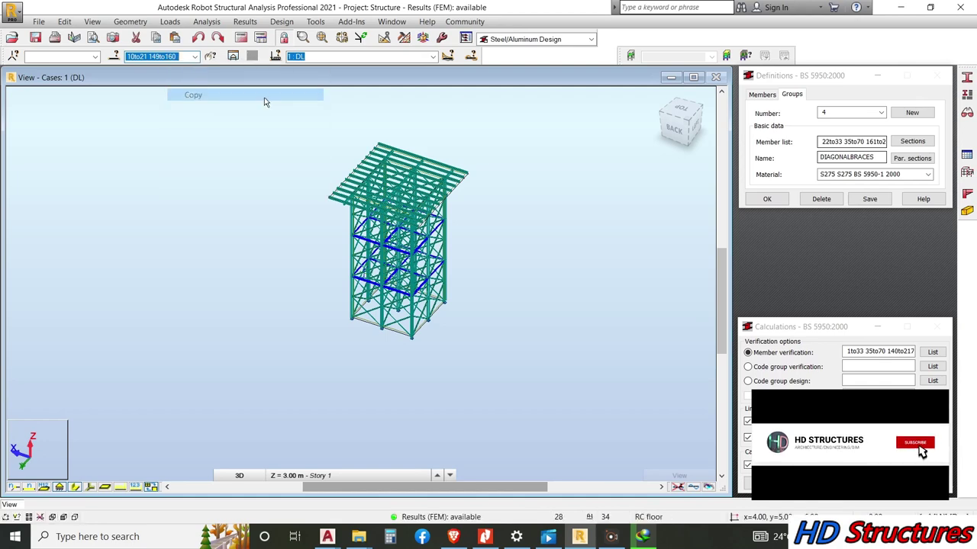
{"action": "left_click", "coordinate": [909, 115]}
{"action": "left_click", "coordinate": [876, 142]}
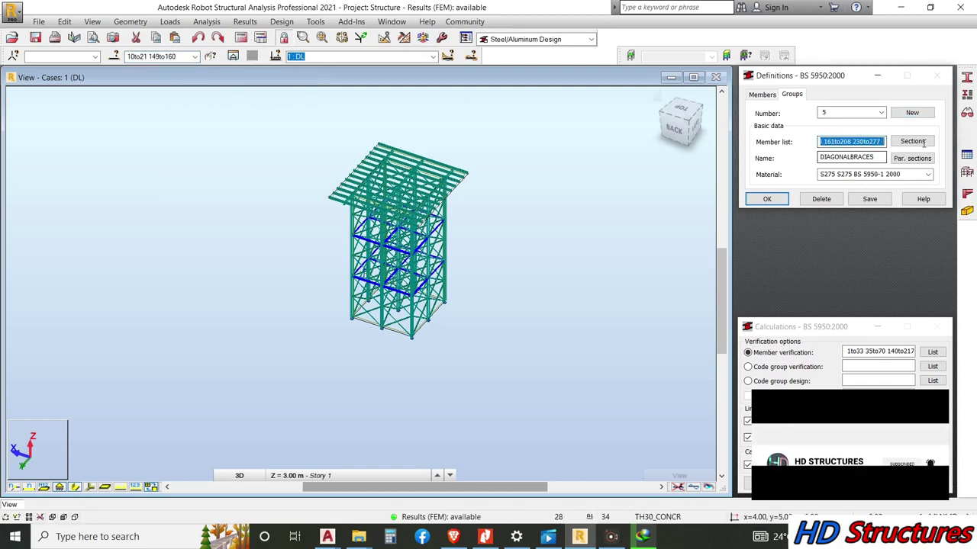
{"action": "key", "text": "Delete"}
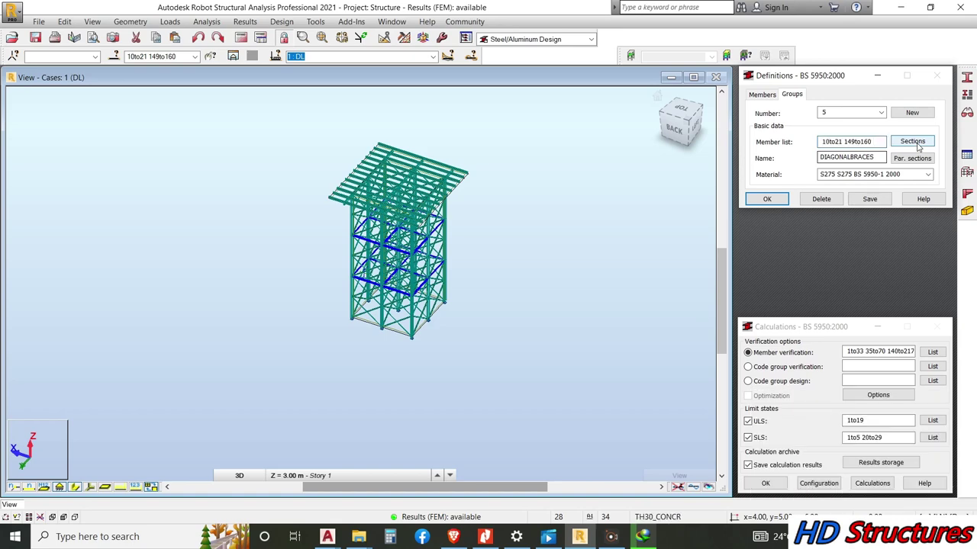
Accept the existing EQA candidate sections for group 5, name it BRACES and save the group.
{"action": "left_click", "coordinate": [933, 147]}
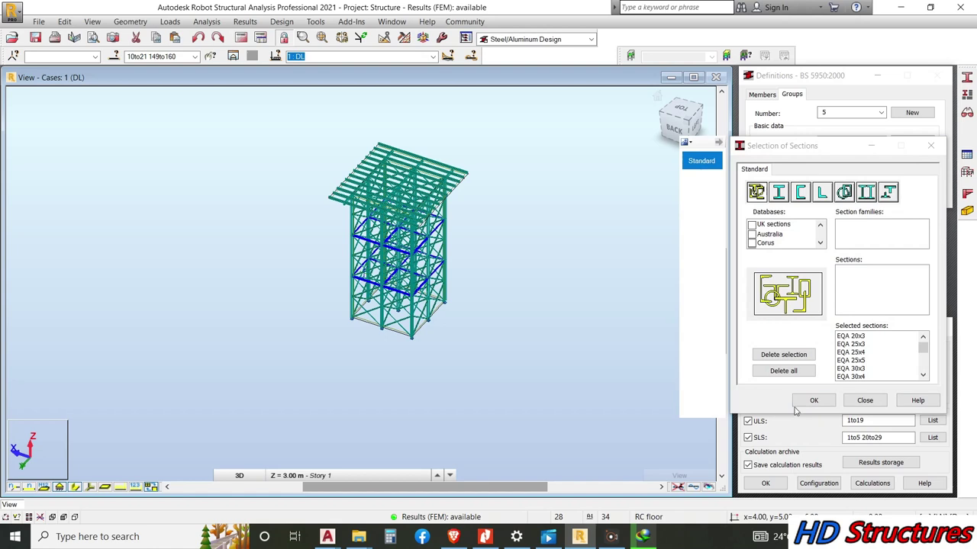
{"action": "left_click", "coordinate": [800, 403]}
{"action": "left_click", "coordinate": [849, 157]}
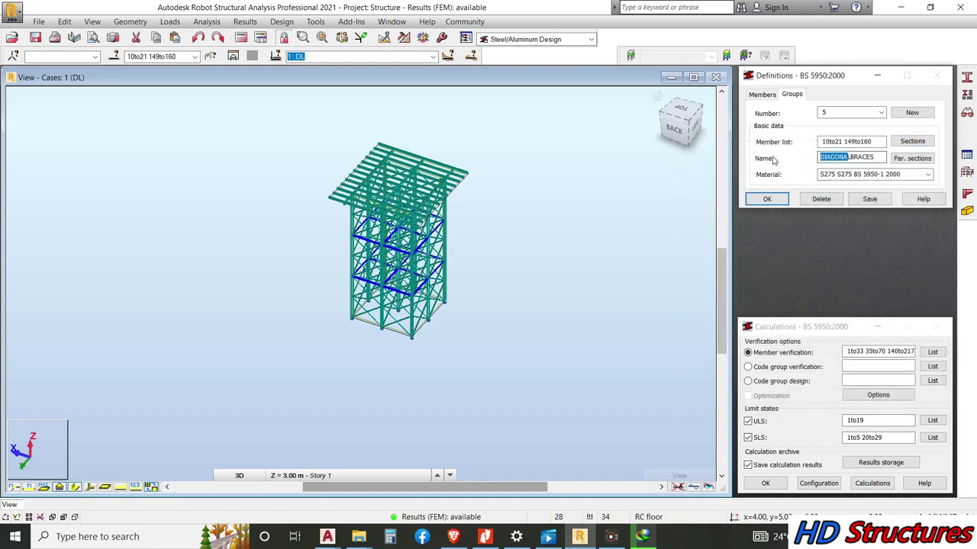
{"action": "key", "text": "Delete"}
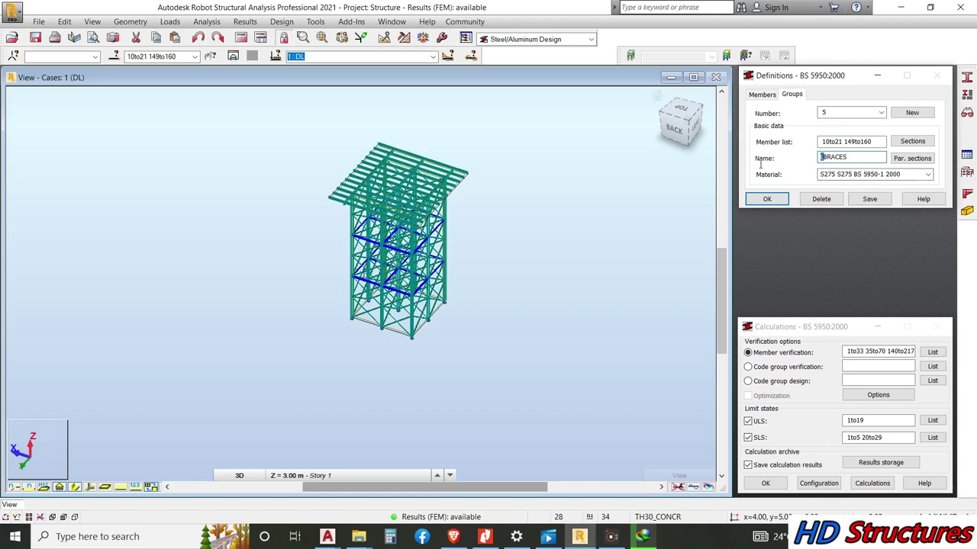
{"action": "left_click", "coordinate": [870, 199]}
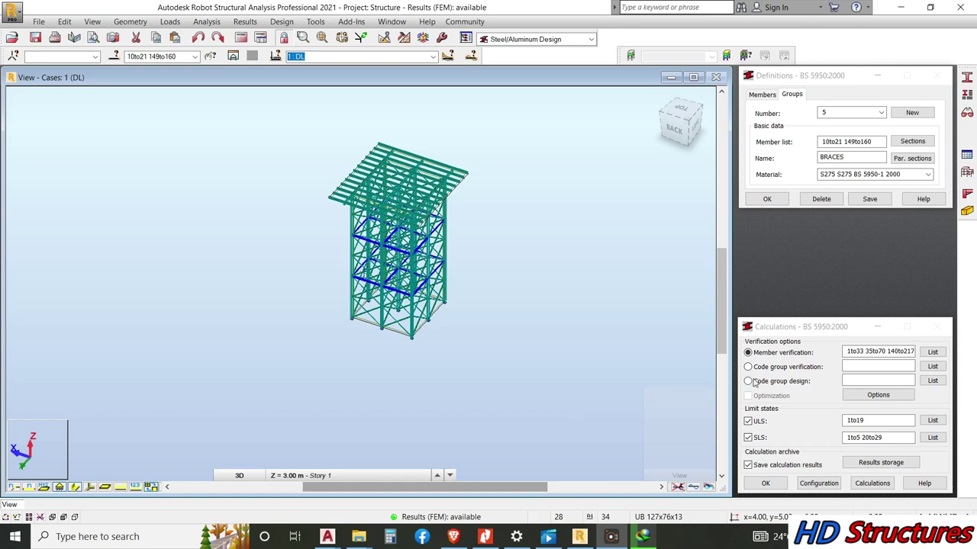
Switch the calculation to code group design and include all five groups, 1to5.
{"action": "left_click", "coordinate": [750, 382]}
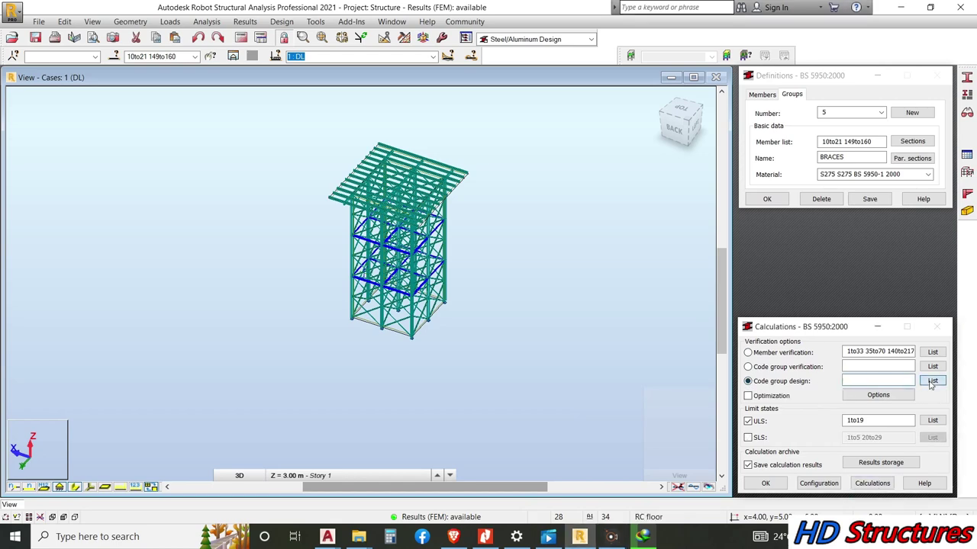
{"action": "left_click_drag", "start_coordinate": [828, 412], "coordinate": [827, 460]}
{"action": "left_click", "coordinate": [845, 380]}
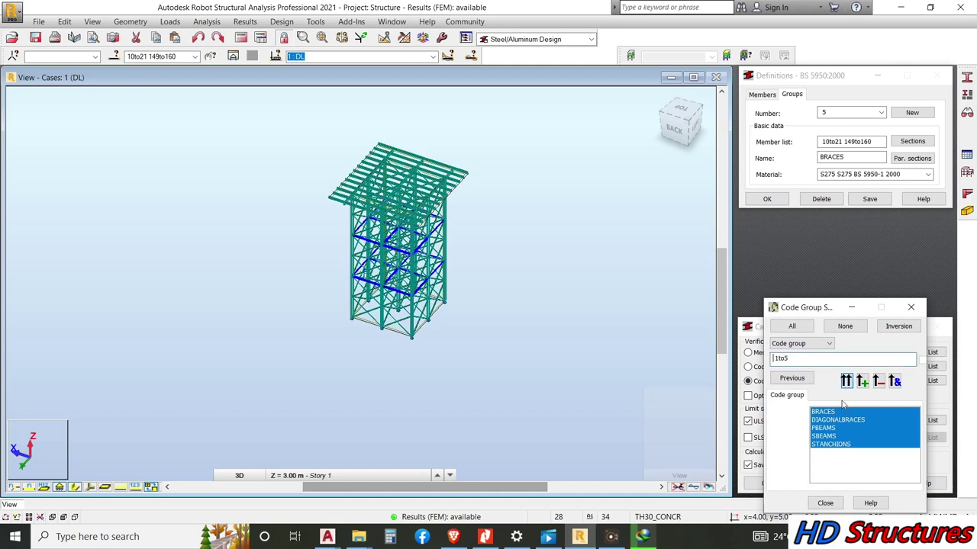
{"action": "left_click", "coordinate": [825, 504]}
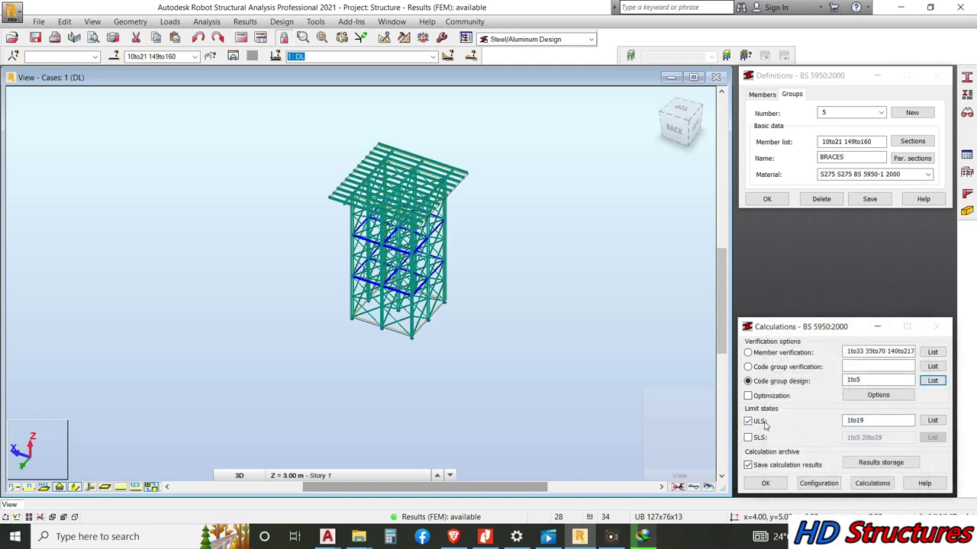
Set the ULS load cases to all the combinations, 6to29, and run the code group design calculations.
{"action": "left_click", "coordinate": [933, 421]}
{"action": "left_click", "coordinate": [807, 395]}
{"action": "left_click_drag", "start_coordinate": [858, 412], "coordinate": [902, 514]}
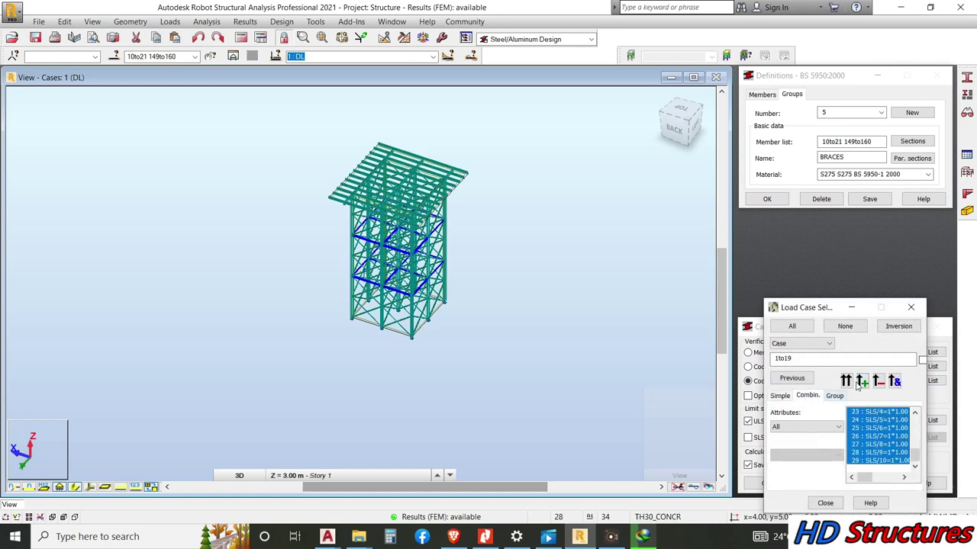
{"action": "left_click", "coordinate": [846, 382]}
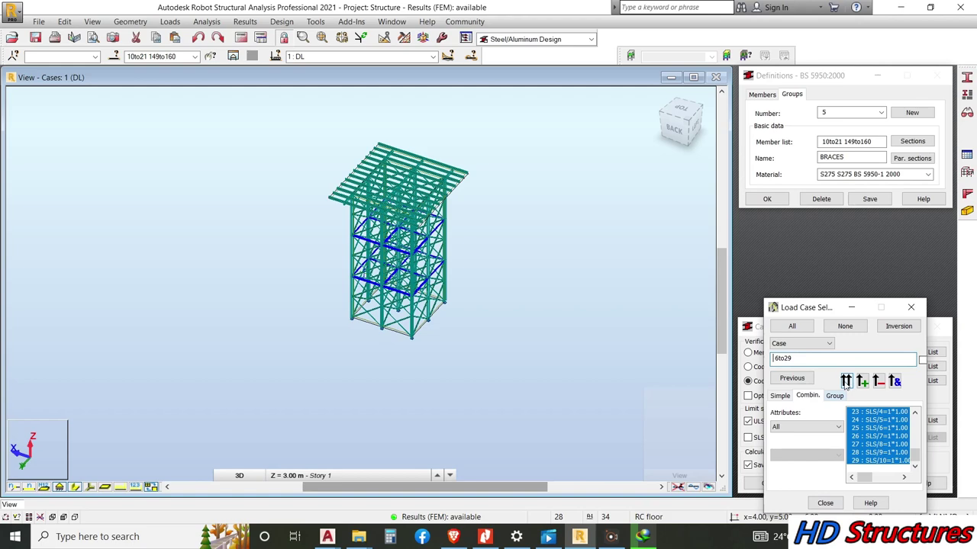
{"action": "left_click", "coordinate": [825, 504]}
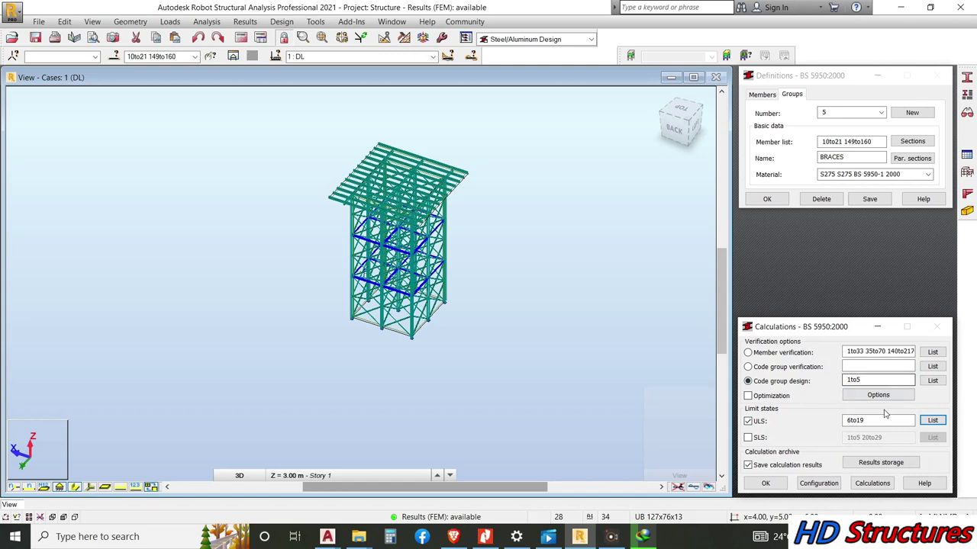
{"action": "left_click", "coordinate": [863, 483]}
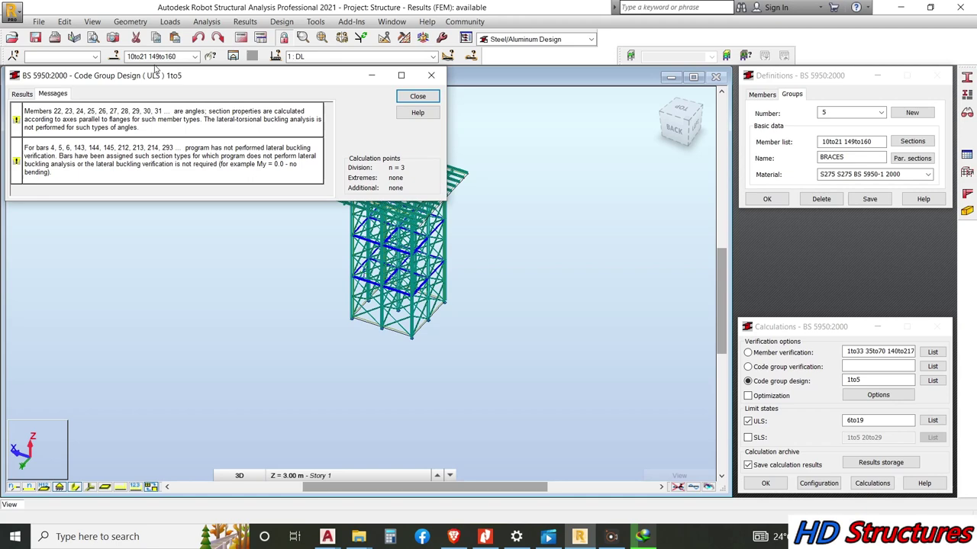
Examine the proposed sections and utilisation ratios for each of the five code groups, with the section names fully readable.
{"action": "left_click", "coordinate": [23, 94]}
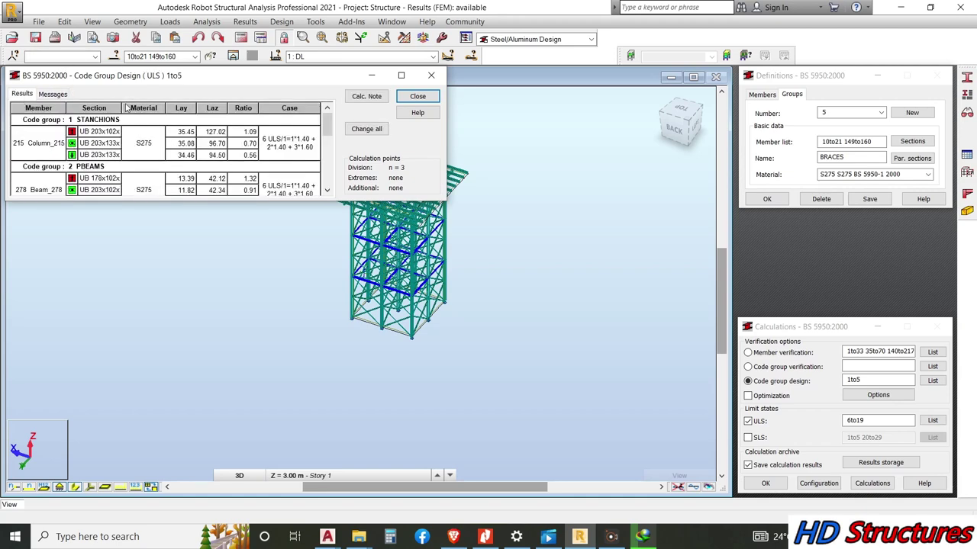
{"action": "left_click_drag", "start_coordinate": [123, 111], "coordinate": [154, 112]}
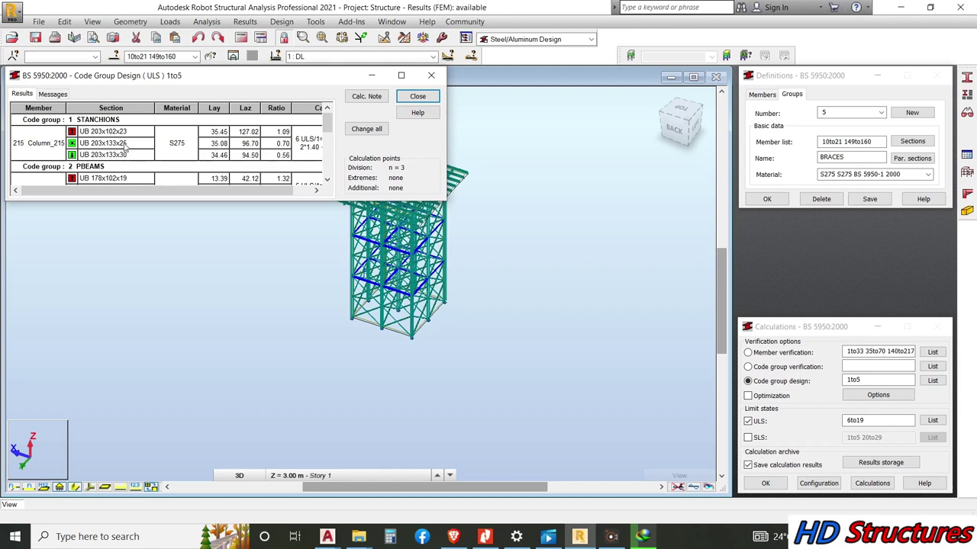
{"action": "scroll", "coordinate": [125, 148], "scroll_direction": "down", "scroll_amount": 3}
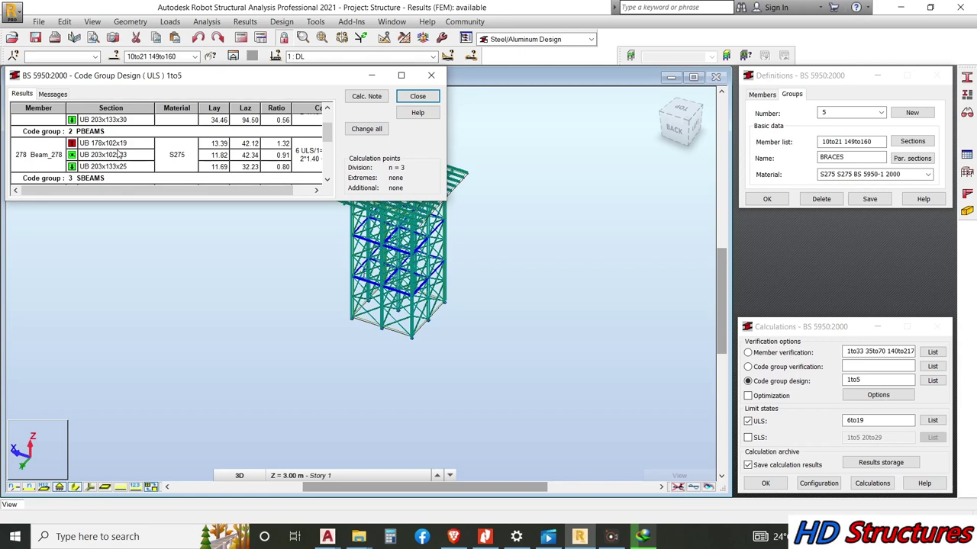
{"action": "scroll", "coordinate": [119, 156], "scroll_direction": "down", "scroll_amount": 3}
{"action": "scroll", "coordinate": [119, 165], "scroll_direction": "up", "scroll_amount": 2}
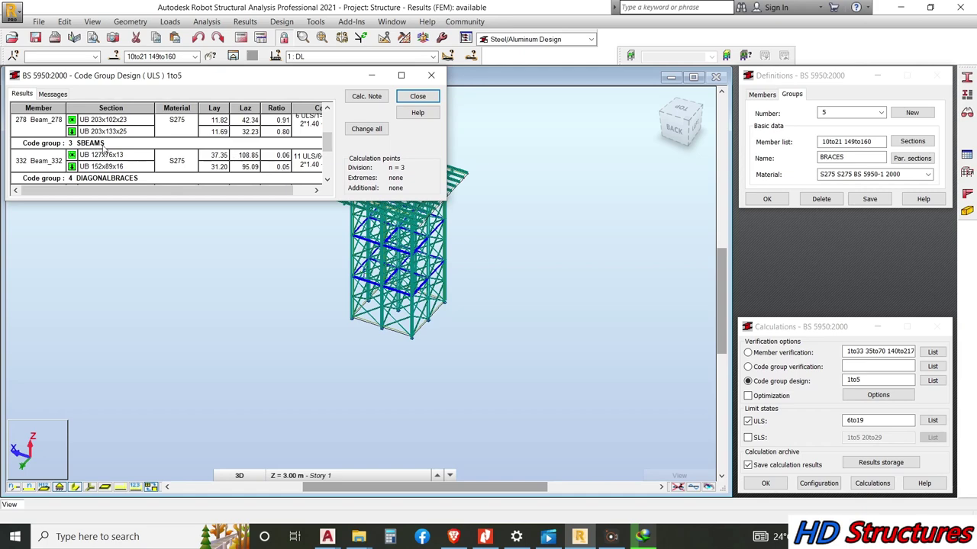
{"action": "scroll", "coordinate": [106, 151], "scroll_direction": "down", "scroll_amount": 3}
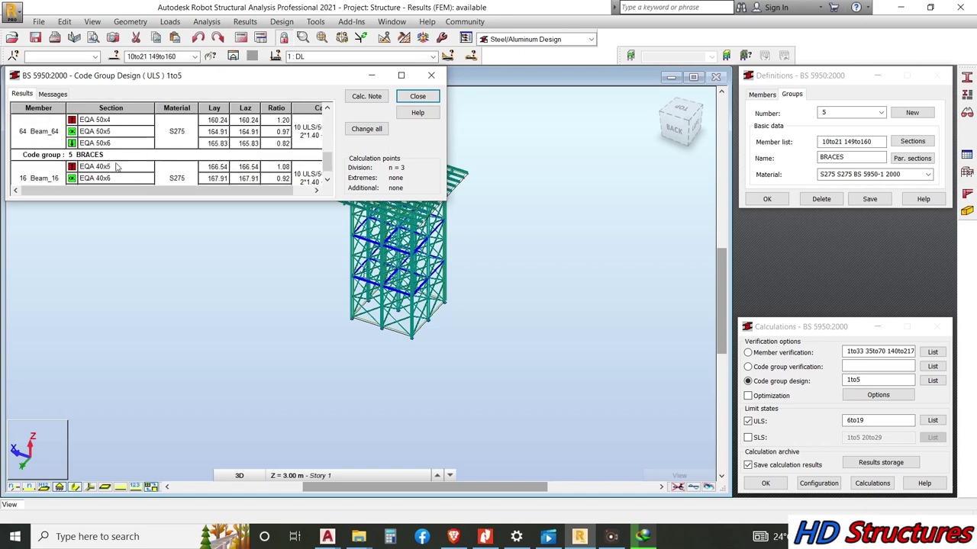
{"action": "scroll", "coordinate": [117, 167], "scroll_direction": "down", "scroll_amount": 1}
{"action": "scroll", "coordinate": [115, 172], "scroll_direction": "up", "scroll_amount": 2}
{"action": "scroll", "coordinate": [114, 172], "scroll_direction": "down", "scroll_amount": 2}
{"action": "scroll", "coordinate": [114, 171], "scroll_direction": "up", "scroll_amount": 3}
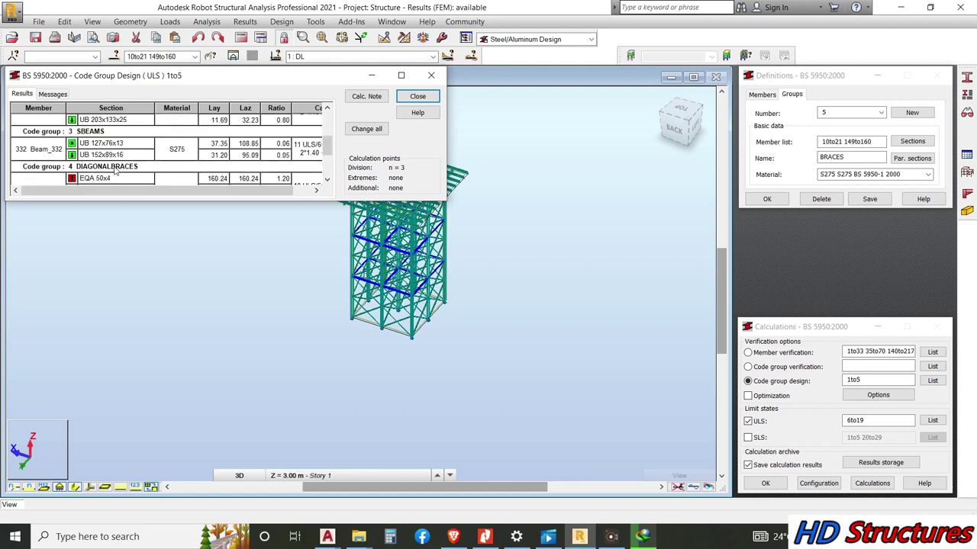
{"action": "scroll", "coordinate": [119, 165], "scroll_direction": "down", "scroll_amount": 3}
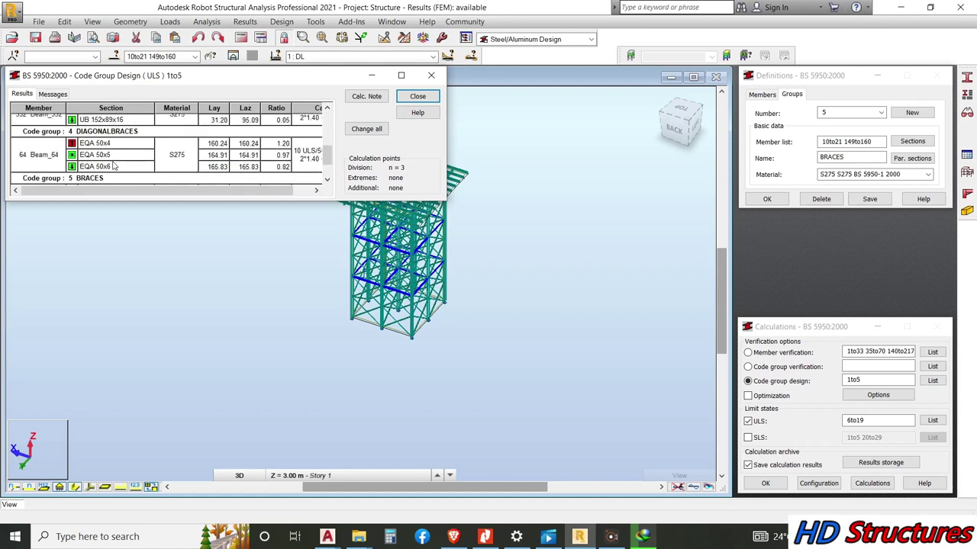
{"action": "scroll", "coordinate": [142, 161], "scroll_direction": "down", "scroll_amount": 3}
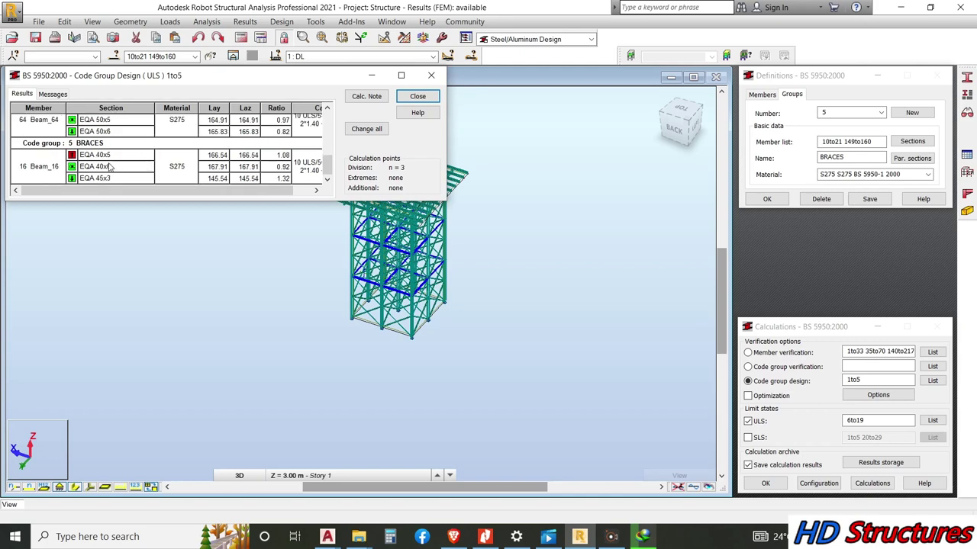
{"action": "scroll", "coordinate": [89, 145], "scroll_direction": "up", "scroll_amount": 8}
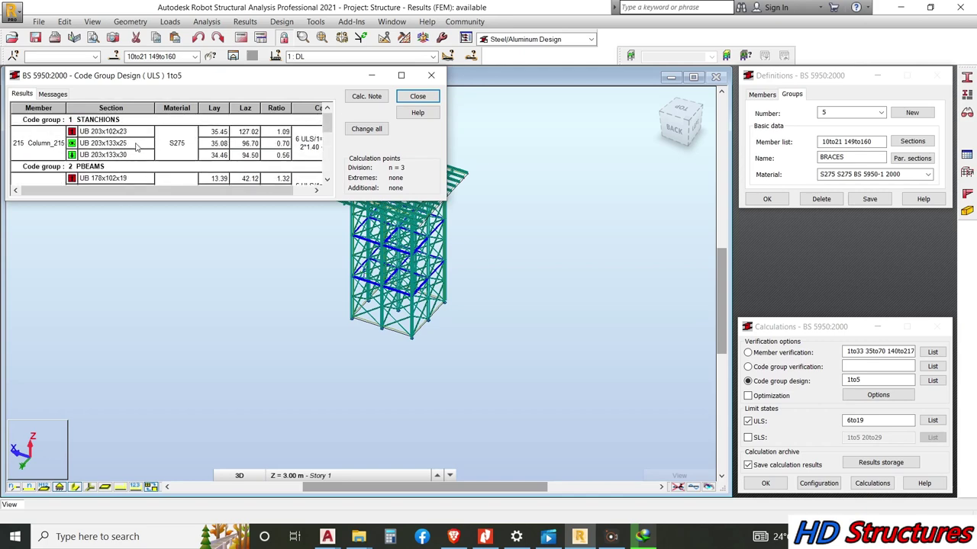
Change all members to the calculated design sections and archive the results as Code Group Design ( ULS ) 1to5.
{"action": "left_click", "coordinate": [367, 128]}
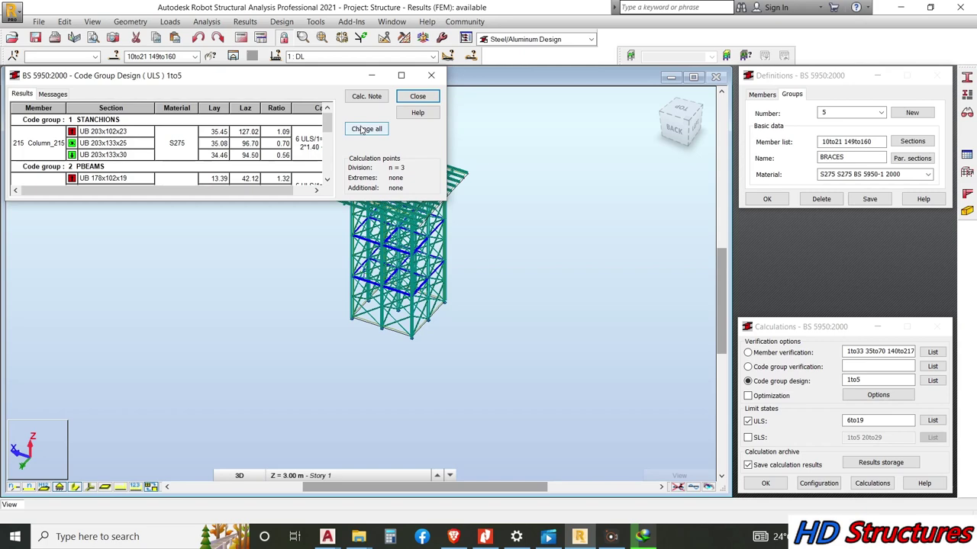
{"action": "left_click", "coordinate": [519, 299]}
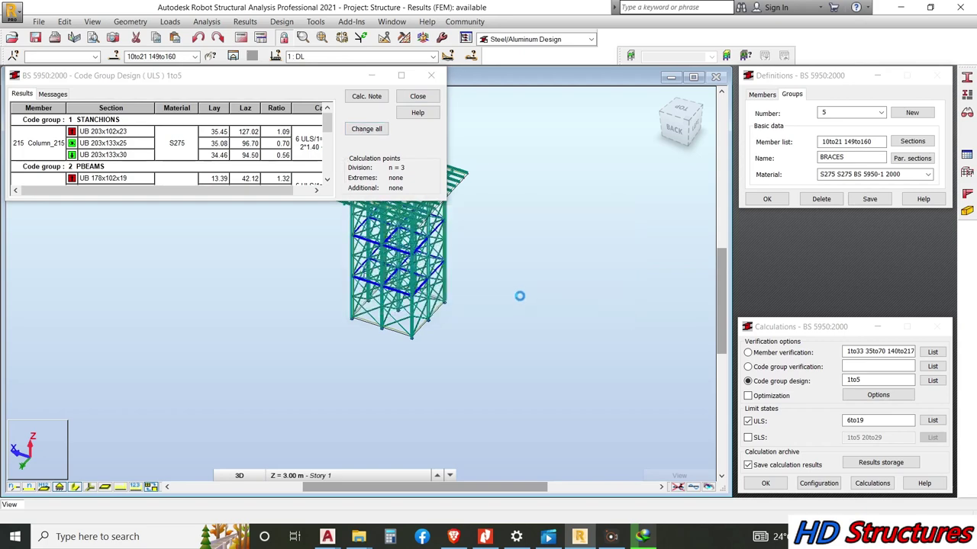
{"action": "scroll", "coordinate": [425, 307], "scroll_direction": "up", "scroll_amount": 3}
{"action": "scroll", "coordinate": [426, 307], "scroll_direction": "up", "scroll_amount": 2}
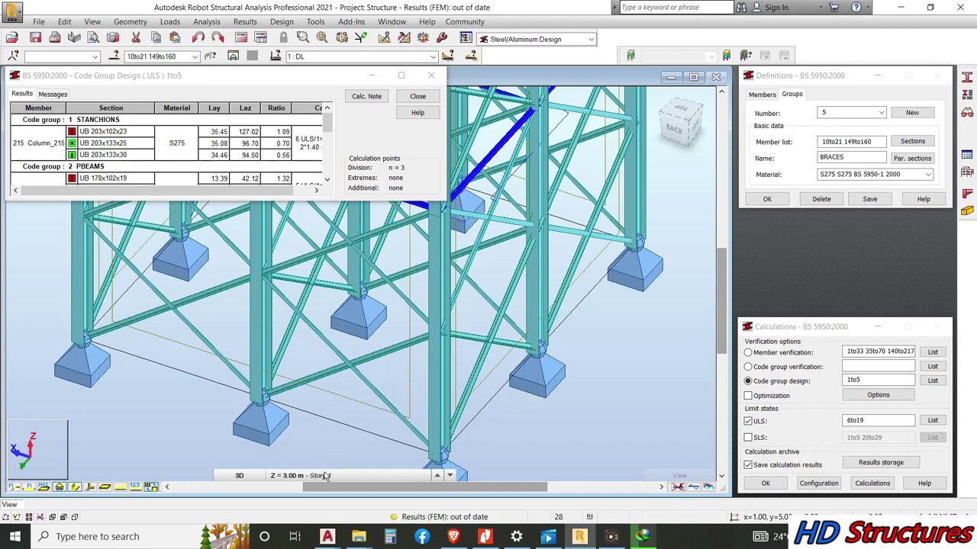
{"action": "left_click", "coordinate": [417, 96]}
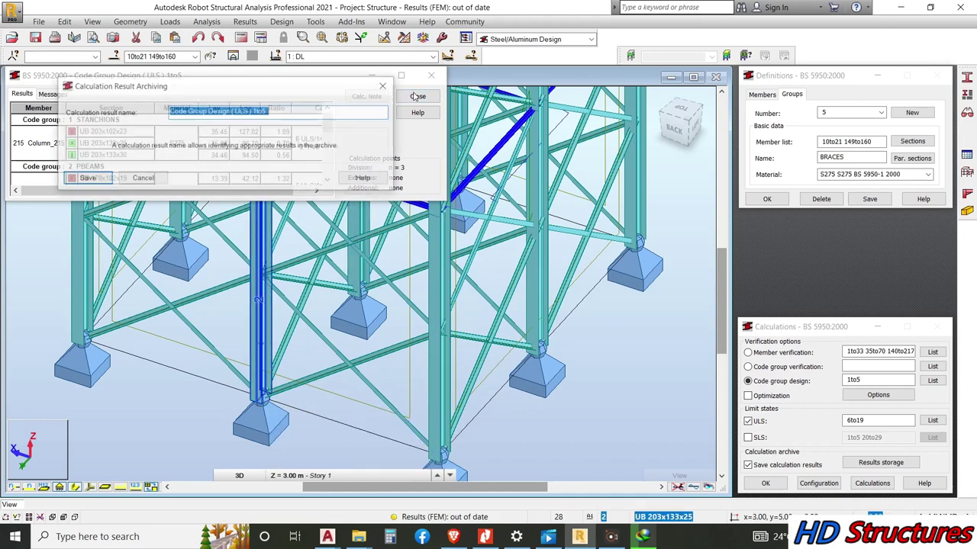
{"action": "left_click", "coordinate": [86, 179]}
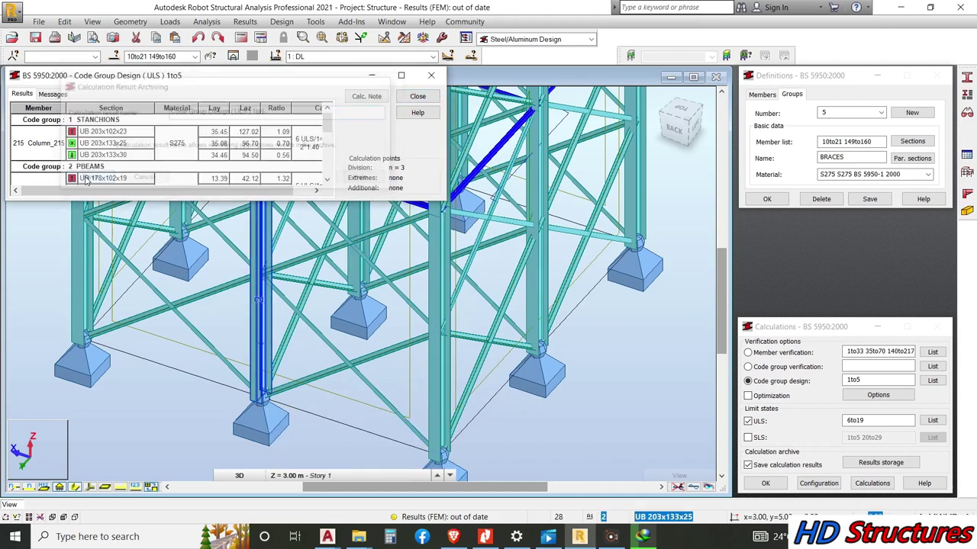
Recalculate the structure and copy the list of all bars that share the material of column 2.
{"action": "left_click", "coordinate": [240, 38]}
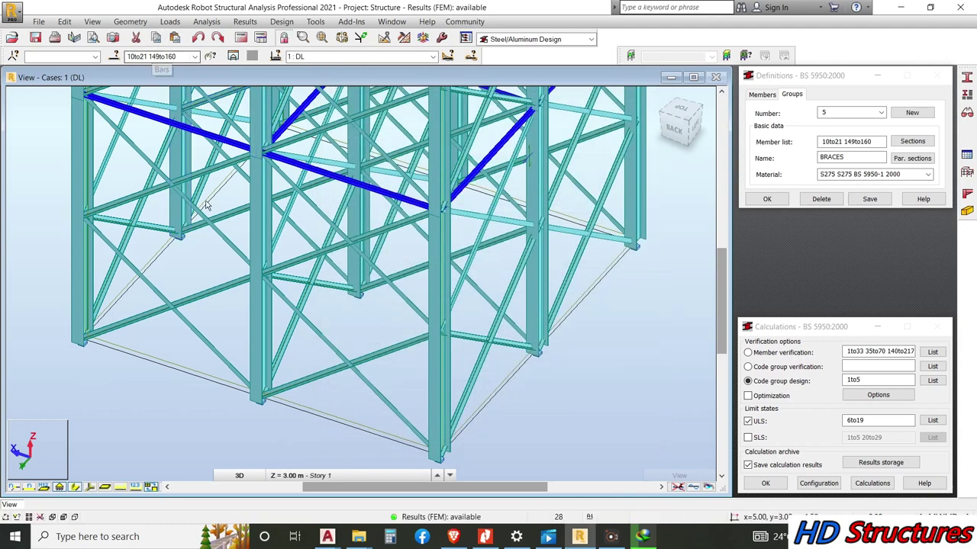
{"action": "scroll", "coordinate": [226, 298], "scroll_direction": "down", "scroll_amount": 1}
{"action": "left_click", "coordinate": [249, 317]}
{"action": "right_click", "coordinate": [257, 343]}
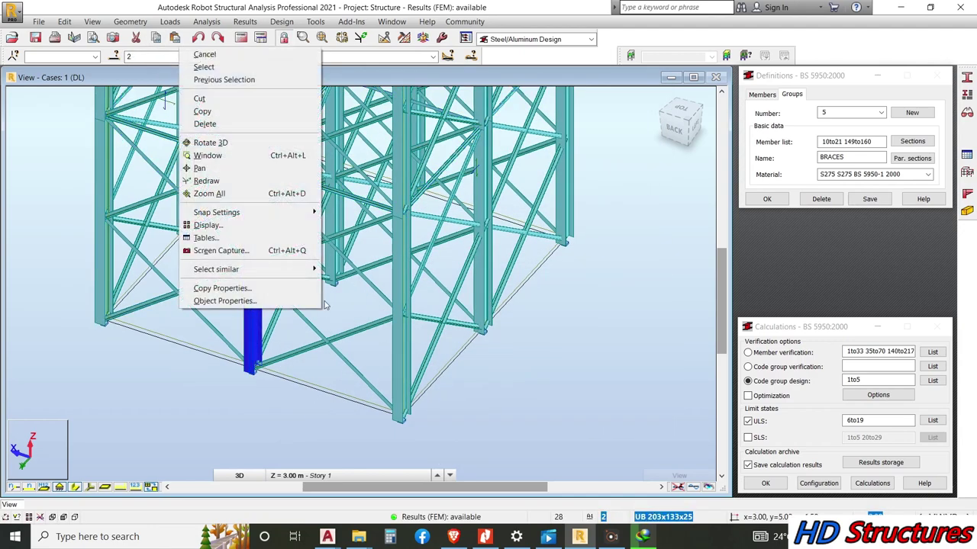
{"action": "mouse_move", "coordinate": [306, 269]}
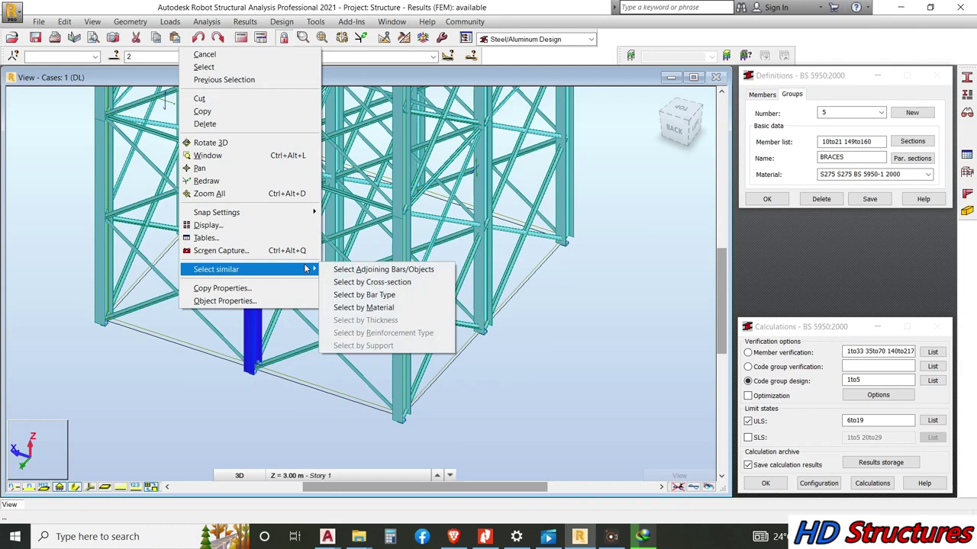
{"action": "left_click", "coordinate": [365, 308]}
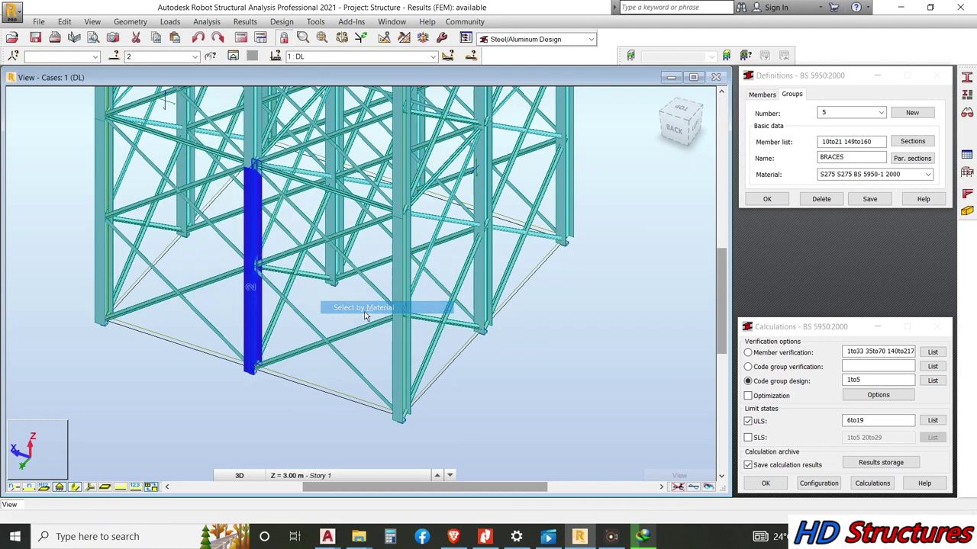
{"action": "scroll", "coordinate": [269, 367], "scroll_direction": "down", "scroll_amount": 5}
{"action": "left_click", "coordinate": [160, 56]}
{"action": "right_click", "coordinate": [163, 60]}
{"action": "left_click", "coordinate": [188, 94]}
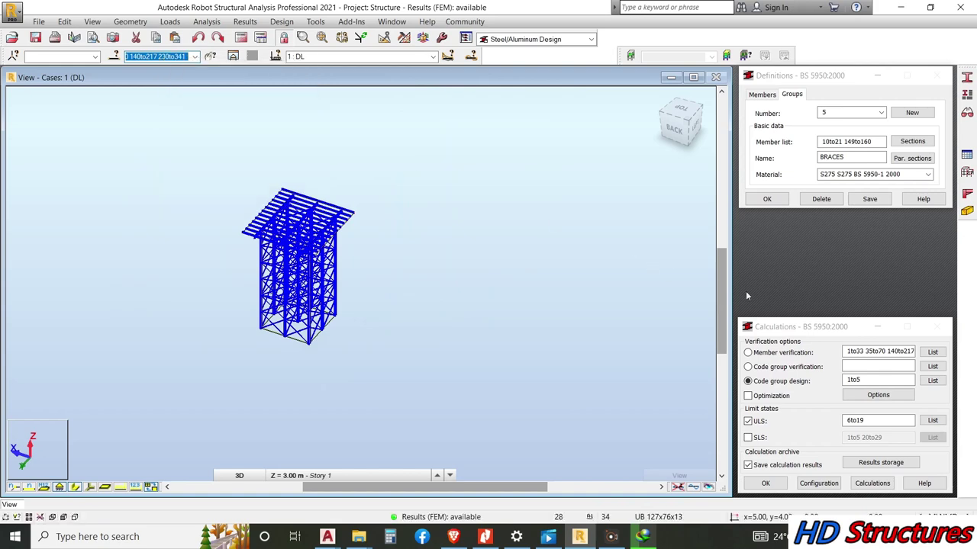
Set the member verification list to 1to33 35to70 140to217 230to341 and run the ULS verification for cases 6to19.
{"action": "left_click", "coordinate": [847, 352]}
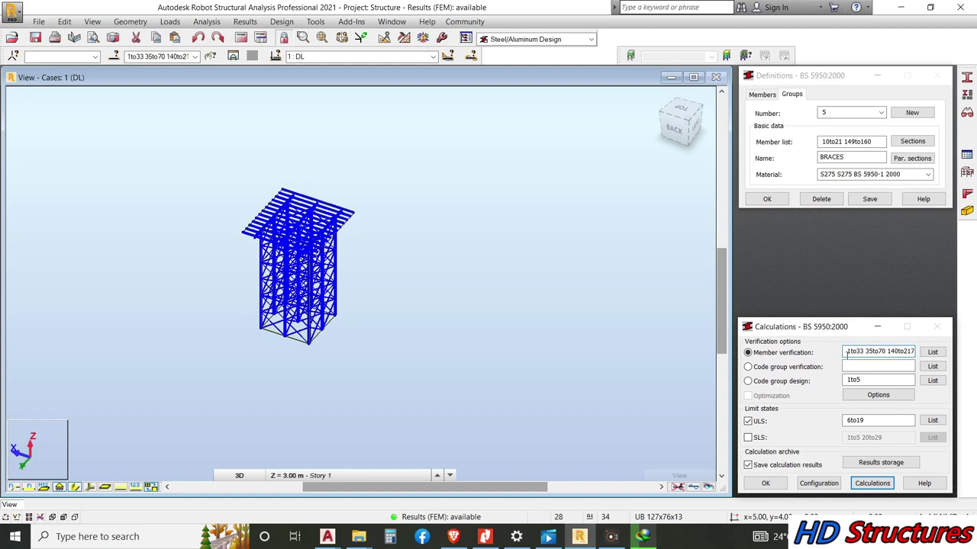
{"action": "triple_click", "coordinate": [847, 352]}
{"action": "type", "text": "1to341"}
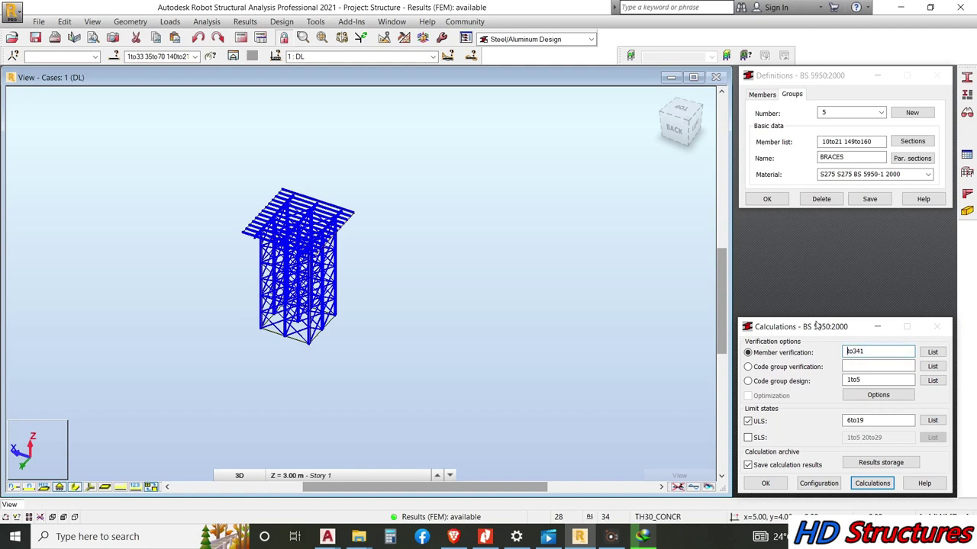
{"action": "left_click", "coordinate": [796, 353]}
{"action": "key", "text": "BackSpace"}
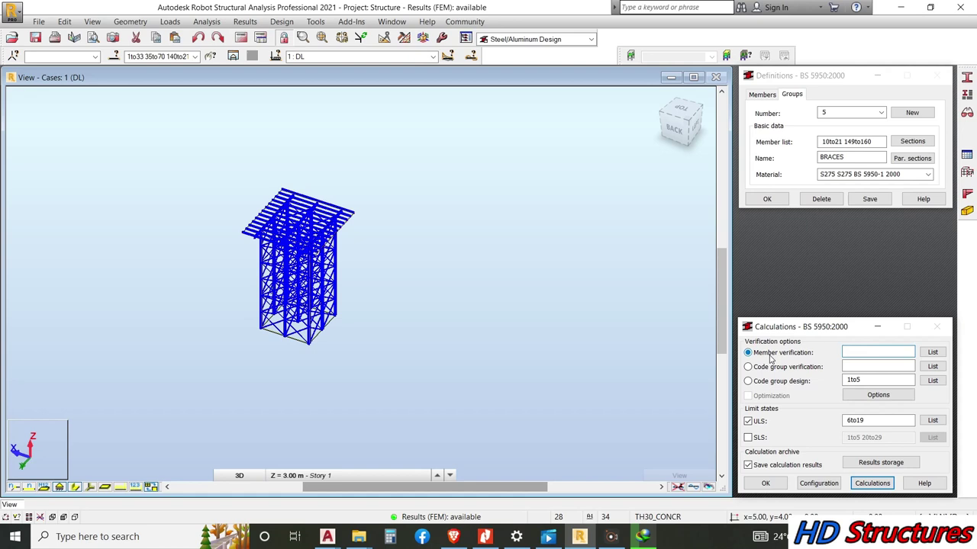
{"action": "key", "text": "ctrl+v"}
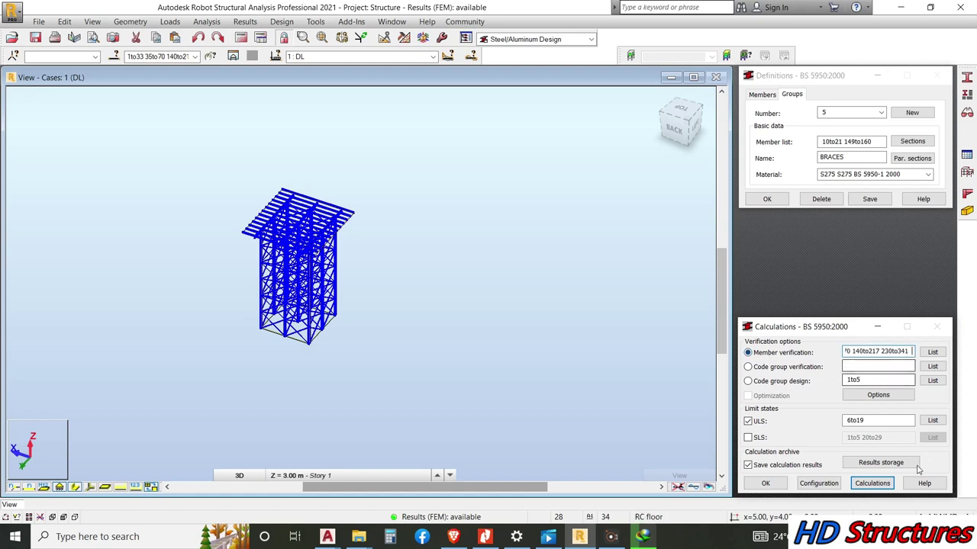
{"action": "left_click", "coordinate": [886, 488]}
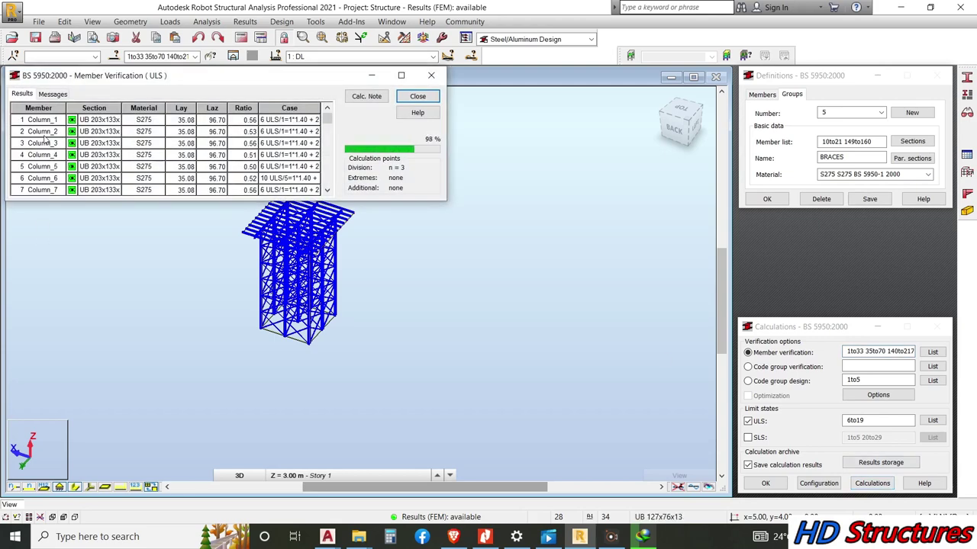
Examine the sections, slenderness values and utilisation ratios of all members in the ULS verification results.
{"action": "left_click", "coordinate": [31, 94]}
{"action": "scroll", "coordinate": [252, 158], "scroll_direction": "down", "scroll_amount": 20}
{"action": "scroll", "coordinate": [252, 158], "scroll_direction": "down", "scroll_amount": 20}
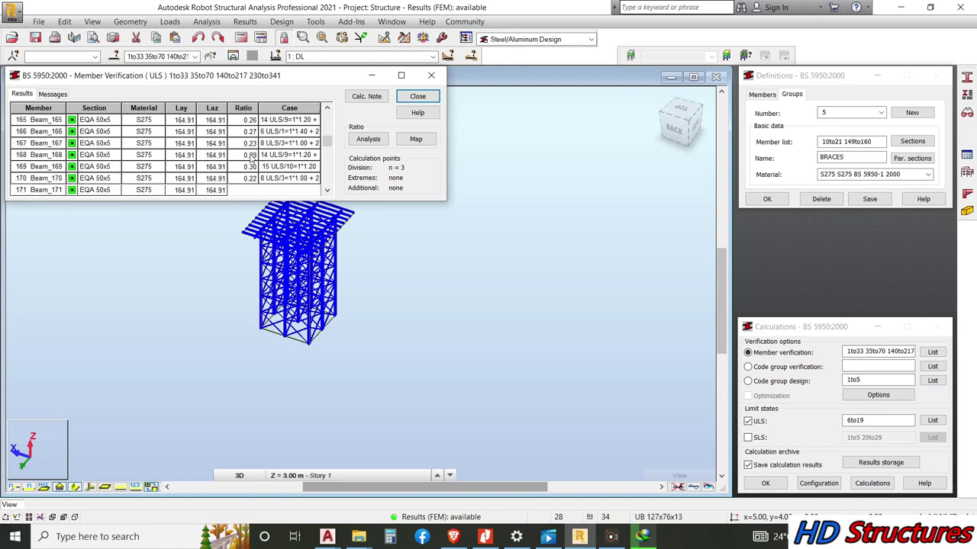
{"action": "scroll", "coordinate": [262, 159], "scroll_direction": "down", "scroll_amount": 20}
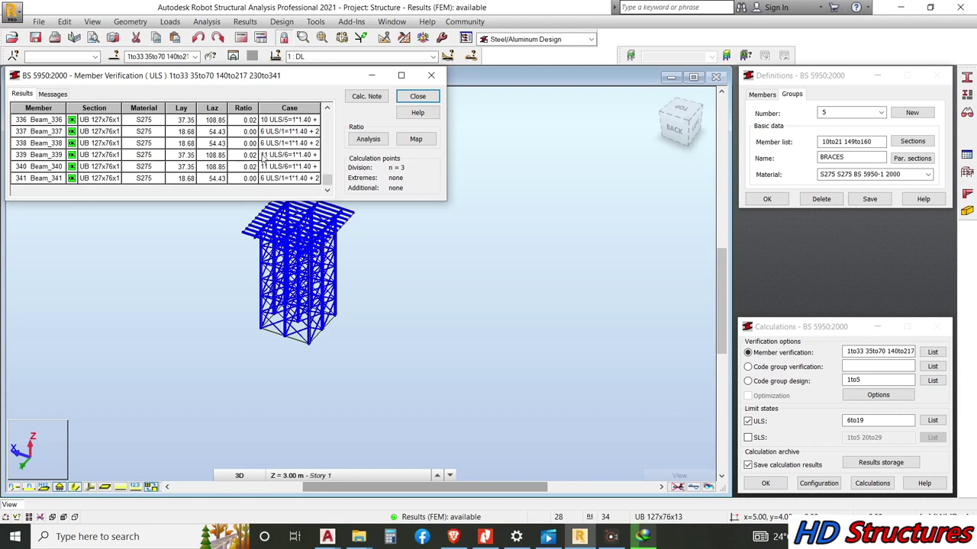
{"action": "scroll", "coordinate": [263, 158], "scroll_direction": "up", "scroll_amount": 14}
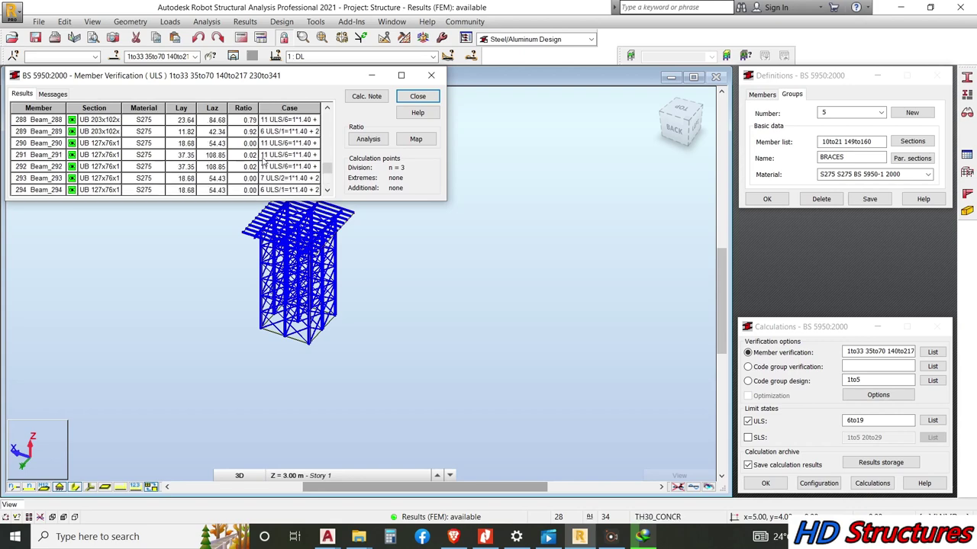
{"action": "scroll", "coordinate": [255, 156], "scroll_direction": "up", "scroll_amount": 16}
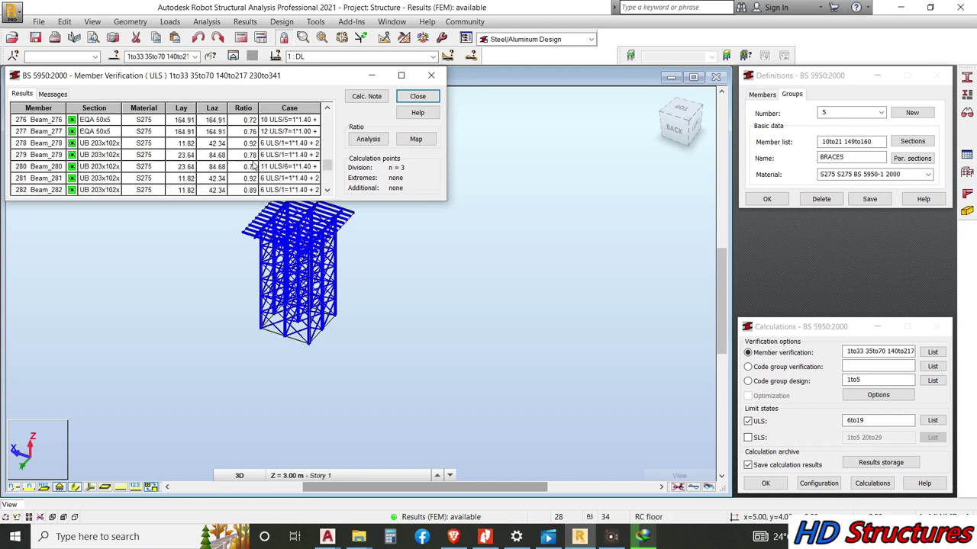
{"action": "scroll", "coordinate": [255, 156], "scroll_direction": "up", "scroll_amount": 20}
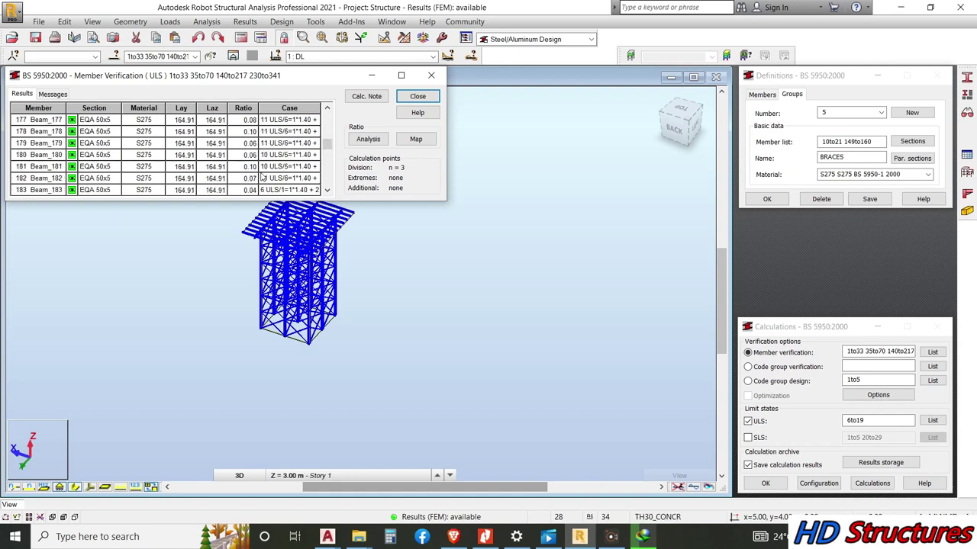
{"action": "scroll", "coordinate": [255, 164], "scroll_direction": "up", "scroll_amount": 20}
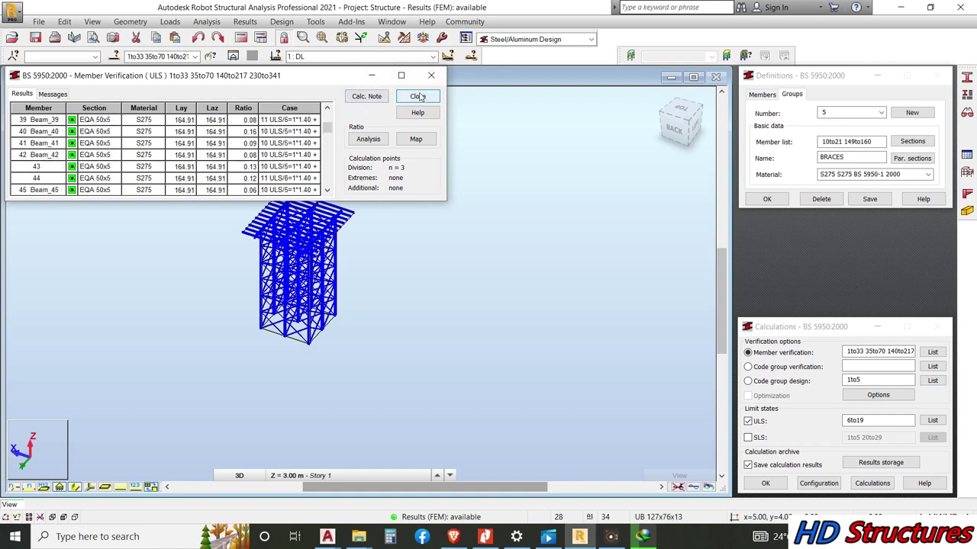
View the global analysis chart of the utilisation ratios for all verified bars and close it.
{"action": "left_click", "coordinate": [370, 139]}
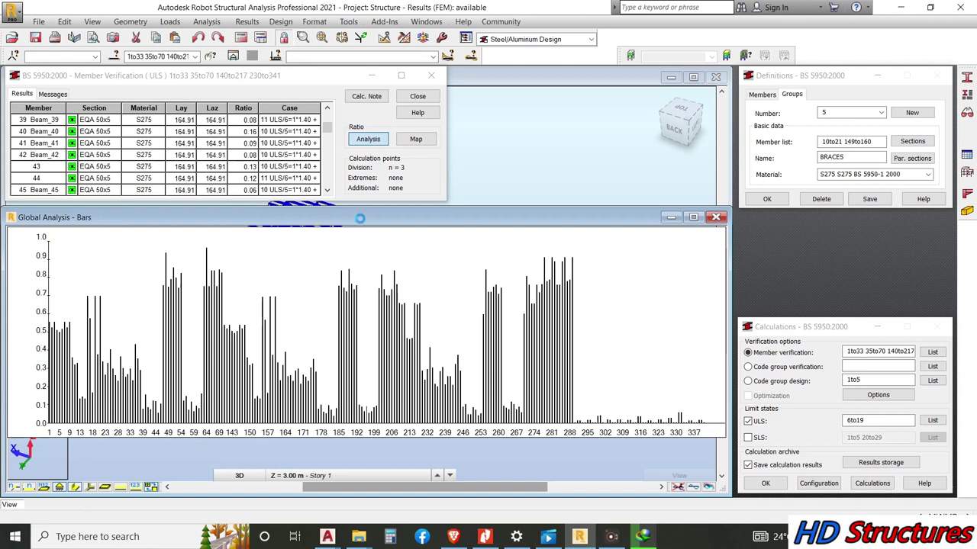
{"action": "scroll", "coordinate": [376, 238], "scroll_direction": "down", "scroll_amount": 2}
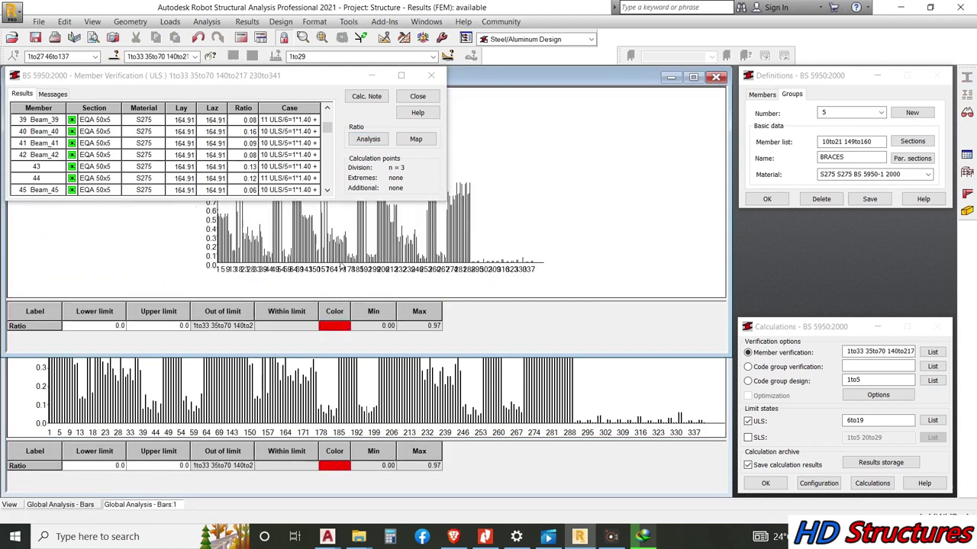
{"action": "scroll", "coordinate": [341, 268], "scroll_direction": "down", "scroll_amount": 1}
{"action": "scroll", "coordinate": [342, 269], "scroll_direction": "up", "scroll_amount": 2}
{"action": "scroll", "coordinate": [397, 260], "scroll_direction": "down", "scroll_amount": 2}
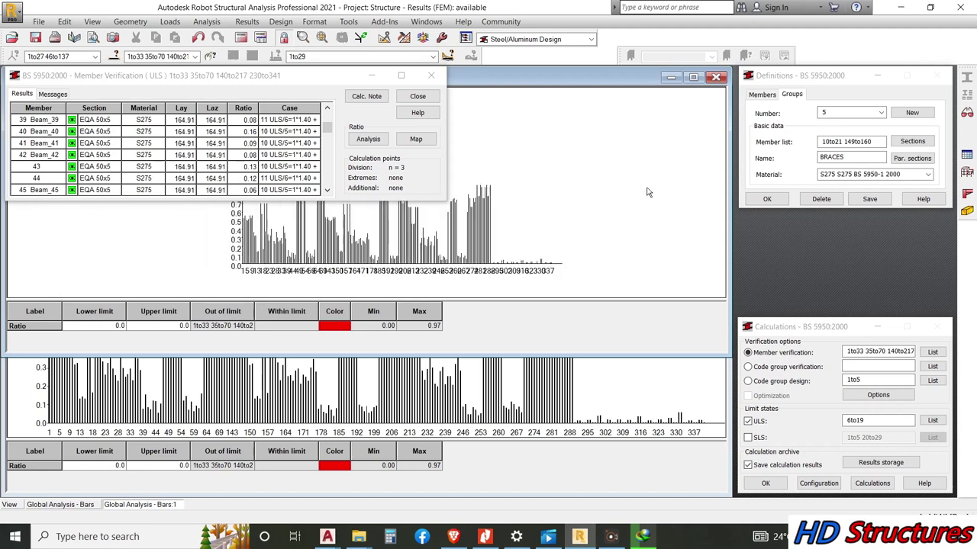
{"action": "left_click", "coordinate": [716, 76]}
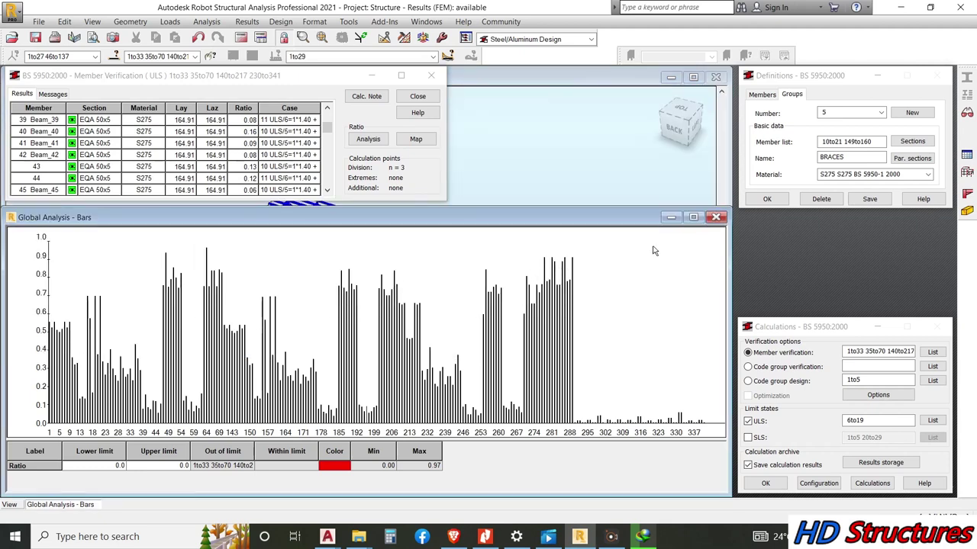
{"action": "left_click", "coordinate": [716, 217]}
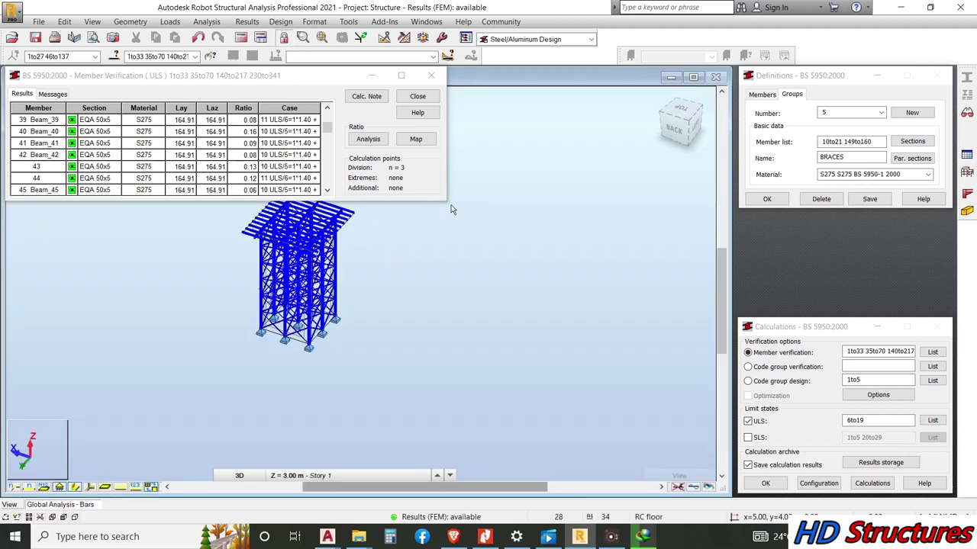
Preview the simplified calculation note for all verified members and close the verification results without printing or archiving them.
{"action": "left_click", "coordinate": [360, 97]}
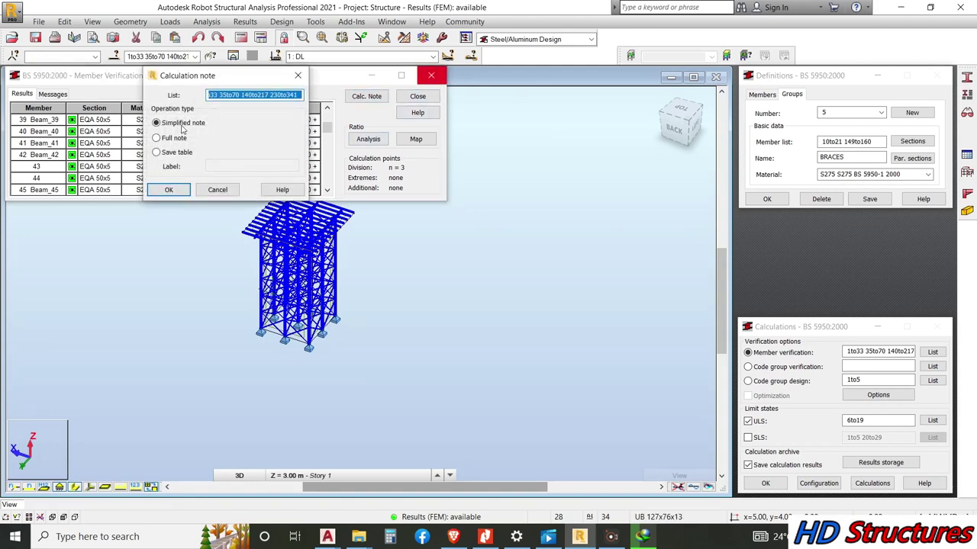
{"action": "left_click", "coordinate": [169, 189]}
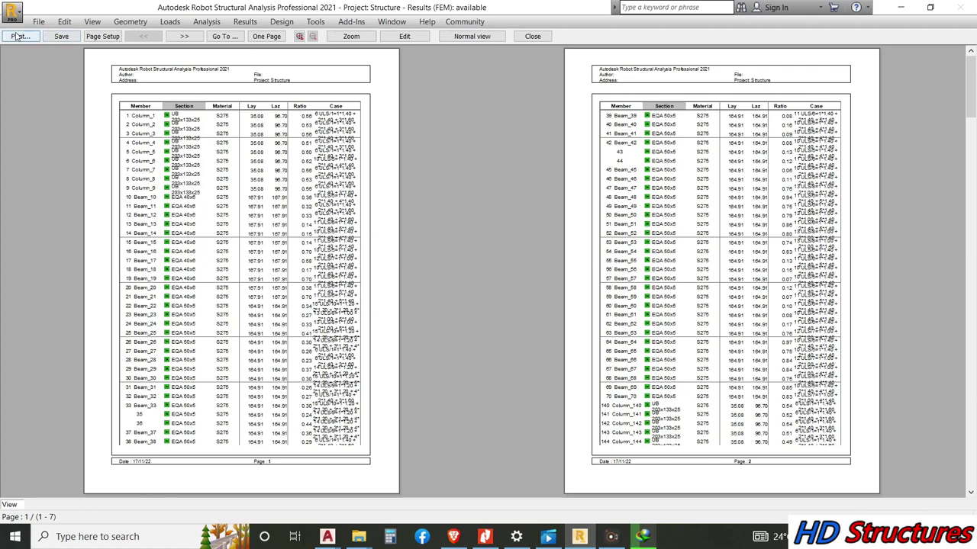
{"action": "key", "text": "Escape"}
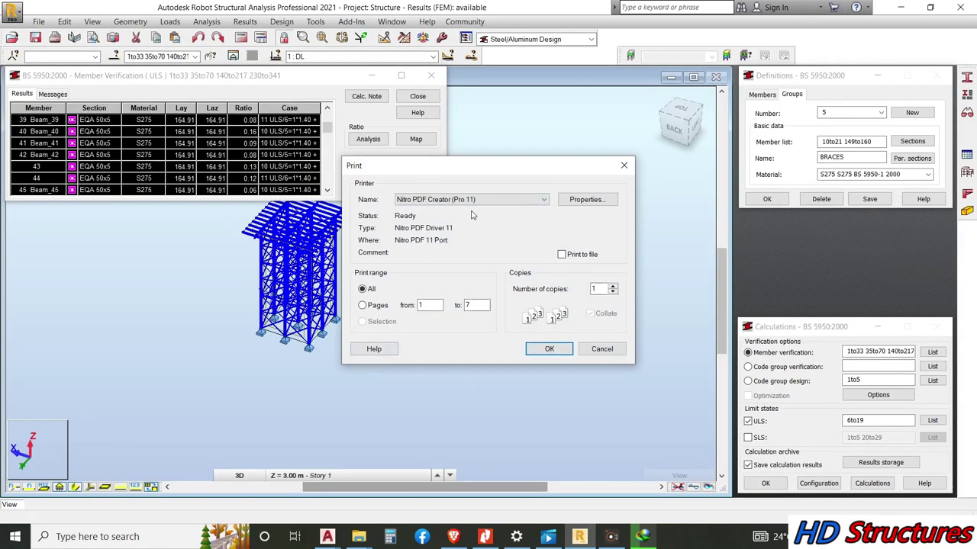
{"action": "left_click", "coordinate": [624, 165]}
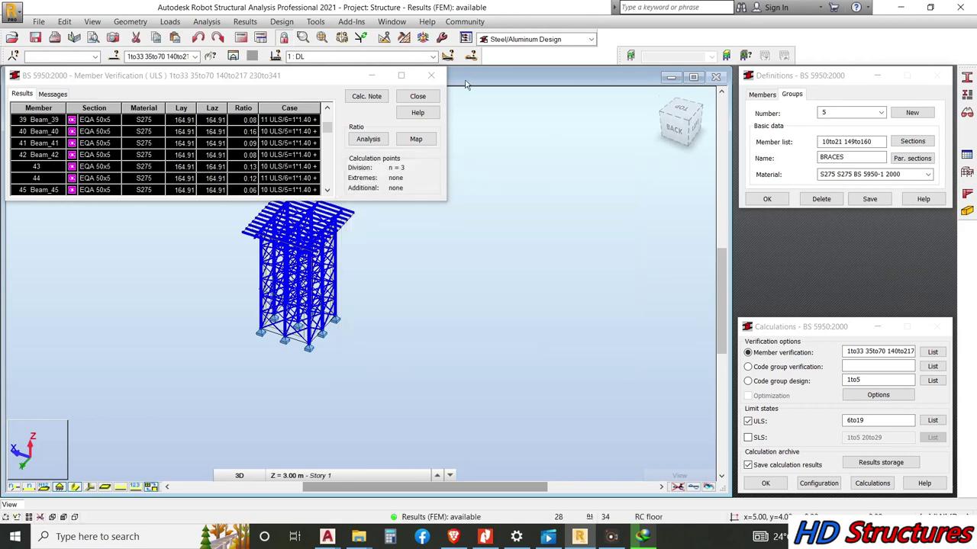
{"action": "left_click", "coordinate": [437, 76]}
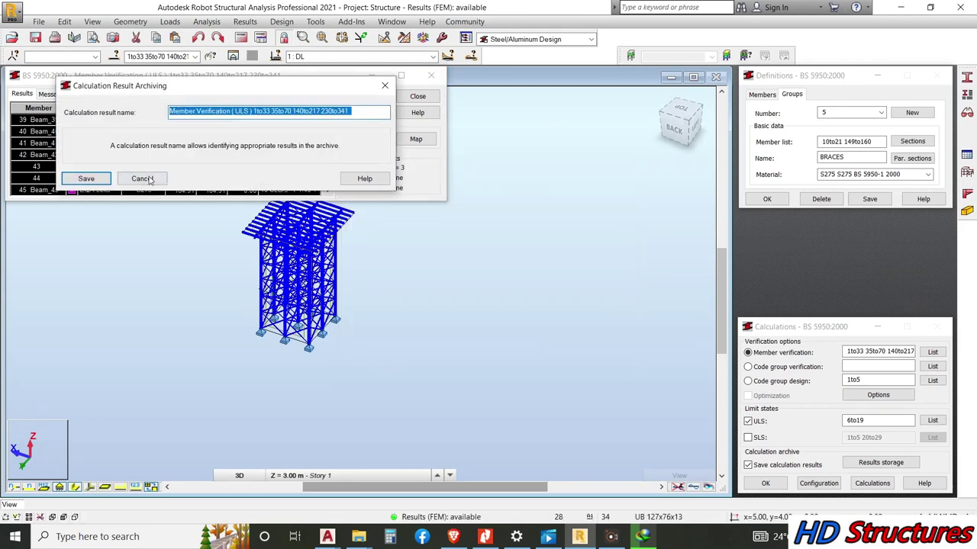
{"action": "left_click", "coordinate": [158, 179]}
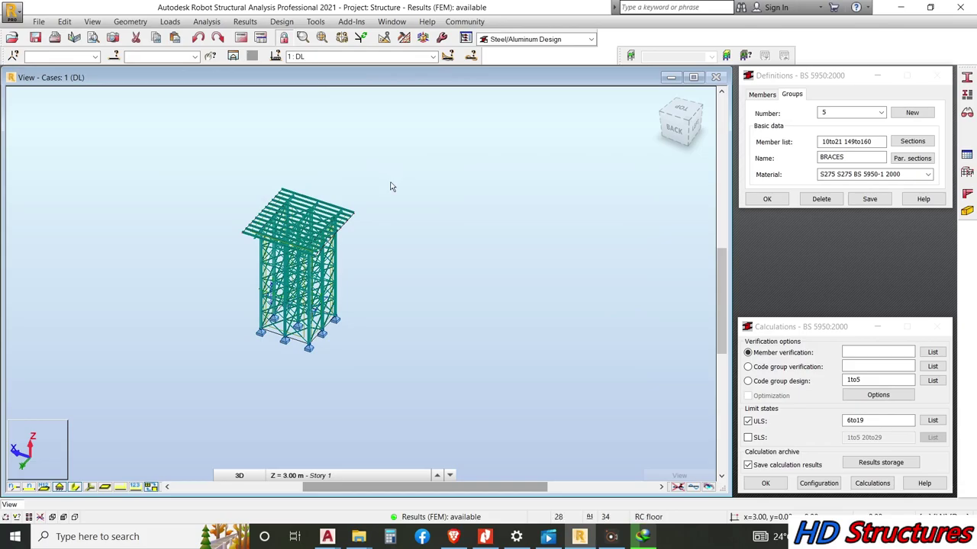
Select the middle base column, bar 2, on the tower's near side and switch to the Connections layout.
{"action": "scroll", "coordinate": [305, 260], "scroll_direction": "up", "scroll_amount": 10}
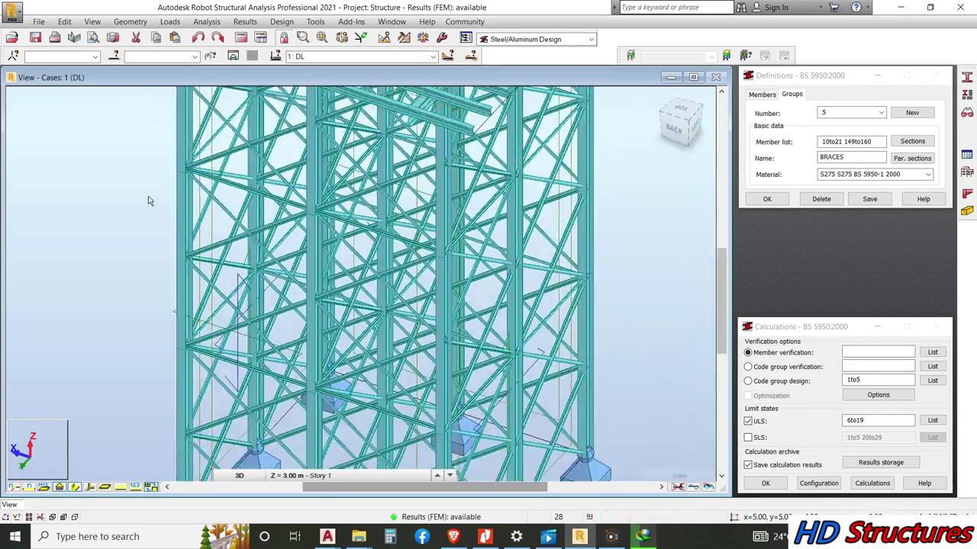
{"action": "right_click", "coordinate": [148, 201]}
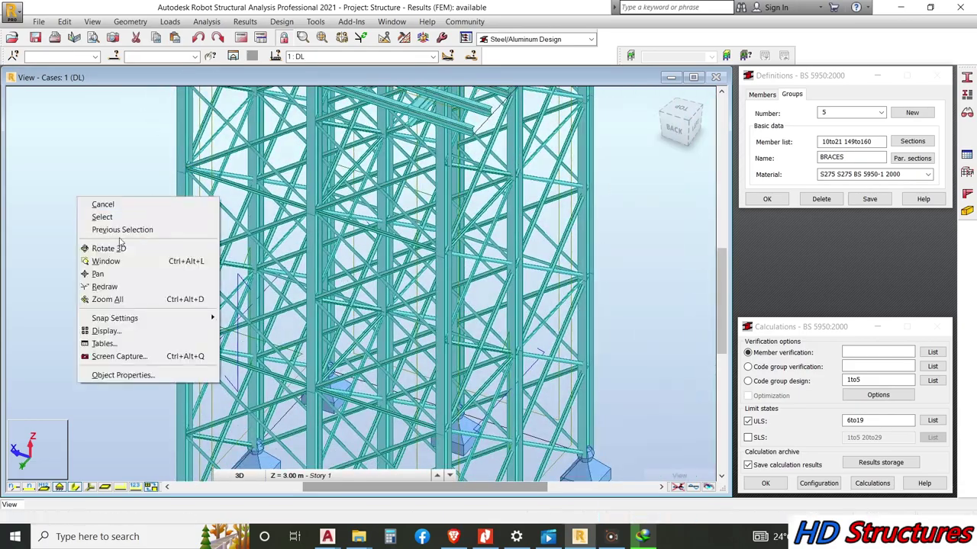
{"action": "left_click", "coordinate": [108, 248]}
{"action": "left_click_drag", "start_coordinate": [157, 242], "coordinate": [364, 325]}
{"action": "left_click_drag", "start_coordinate": [602, 213], "coordinate": [454, 160]}
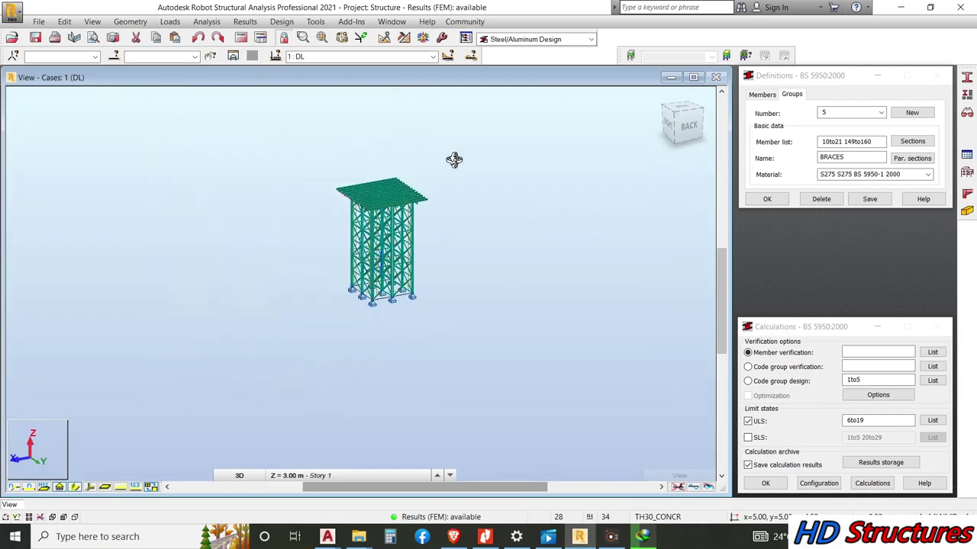
{"action": "left_click_drag", "start_coordinate": [340, 211], "coordinate": [251, 349]}
{"action": "right_click", "coordinate": [340, 316]}
{"action": "left_click", "coordinate": [336, 316]}
{"action": "left_click", "coordinate": [312, 319]}
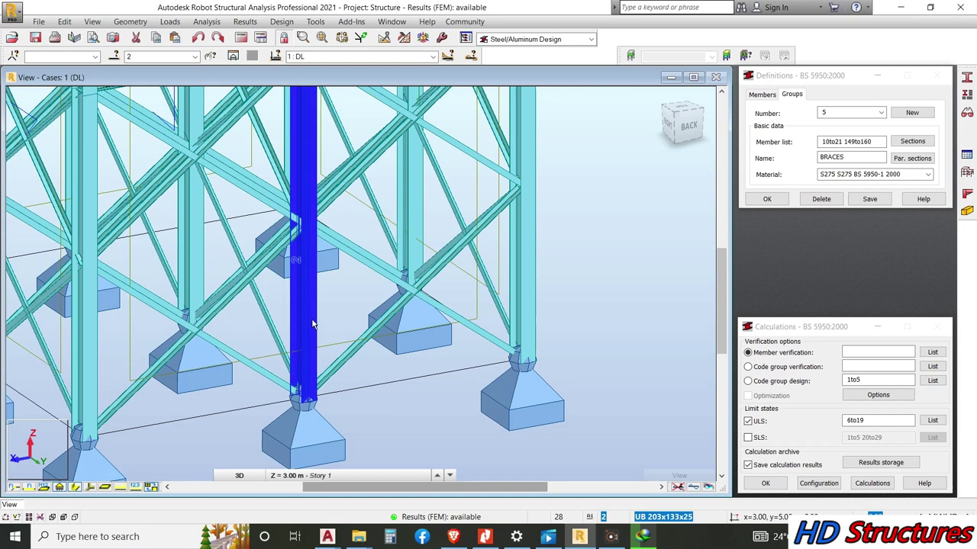
{"action": "left_click", "coordinate": [582, 41]}
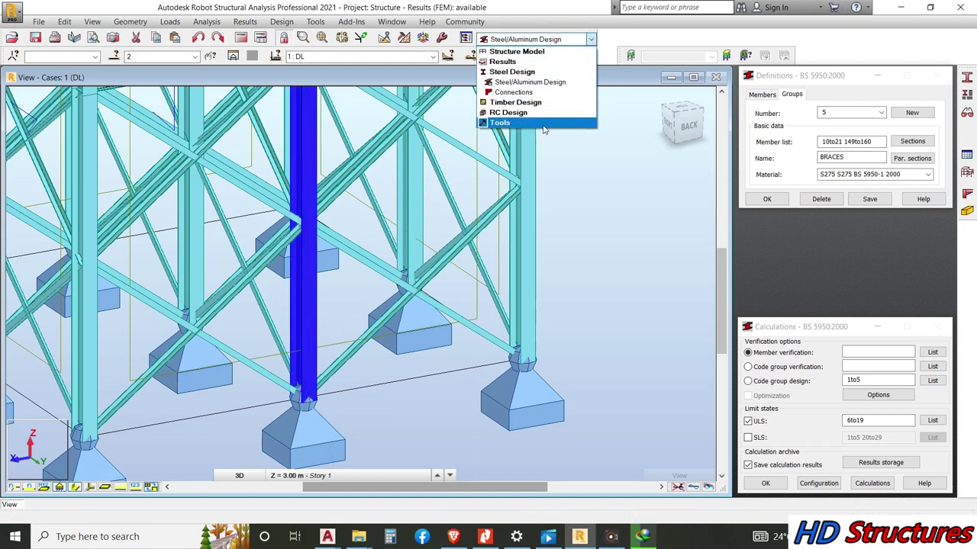
{"action": "left_click", "coordinate": [537, 92]}
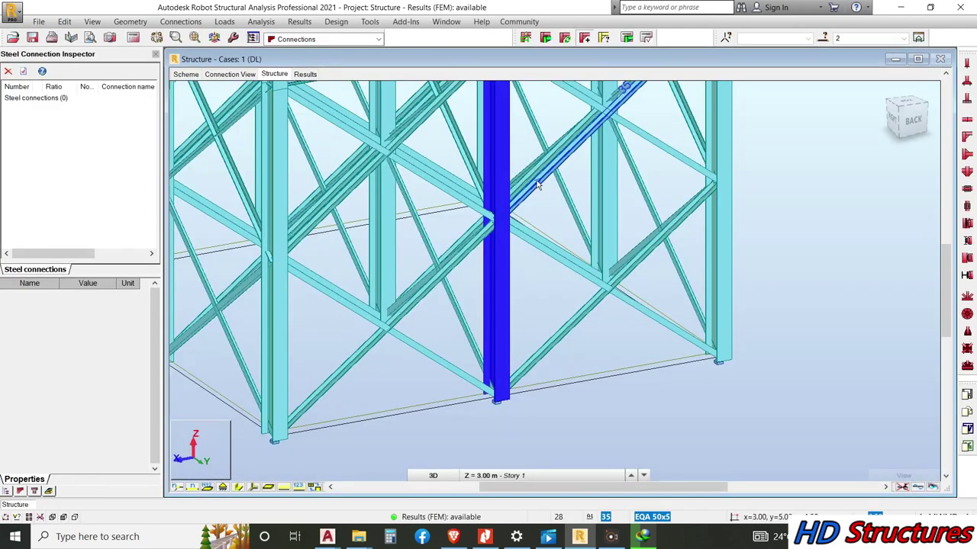
Try to create a connection from the middle base column and the members selected around its support.
{"action": "scroll", "coordinate": [500, 228], "scroll_direction": "down", "scroll_amount": 3}
{"action": "scroll", "coordinate": [510, 349], "scroll_direction": "up", "scroll_amount": 4}
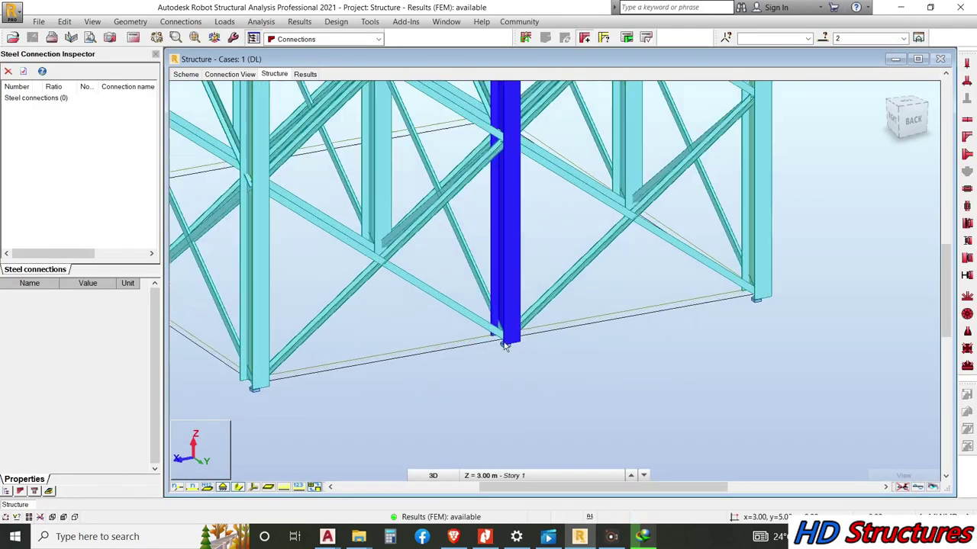
{"action": "left_click_drag", "start_coordinate": [474, 237], "coordinate": [533, 399]}
{"action": "left_click", "coordinate": [503, 267]}
{"action": "left_click_drag", "start_coordinate": [427, 266], "coordinate": [533, 405]}
{"action": "left_click", "coordinate": [506, 277]}
{"action": "left_click", "coordinate": [526, 38]}
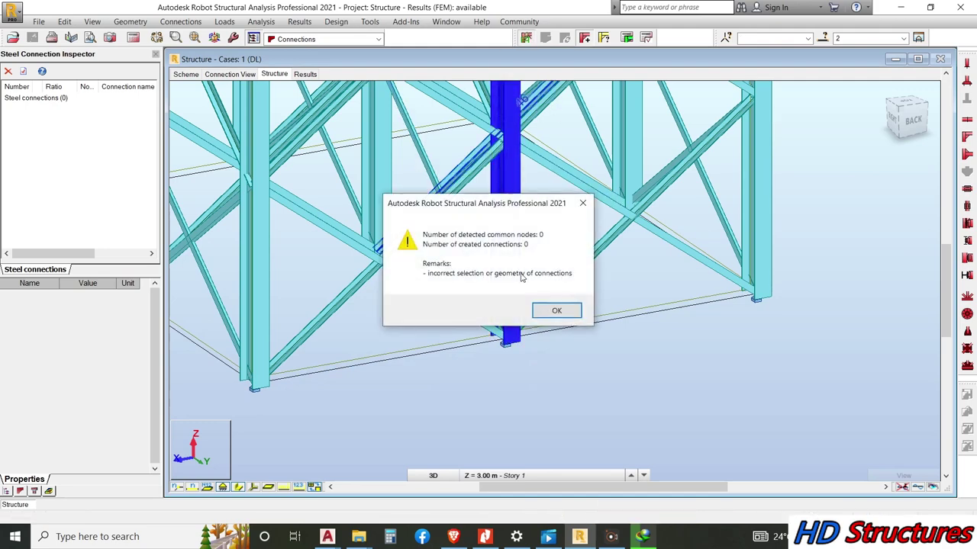
{"action": "left_click", "coordinate": [582, 203]}
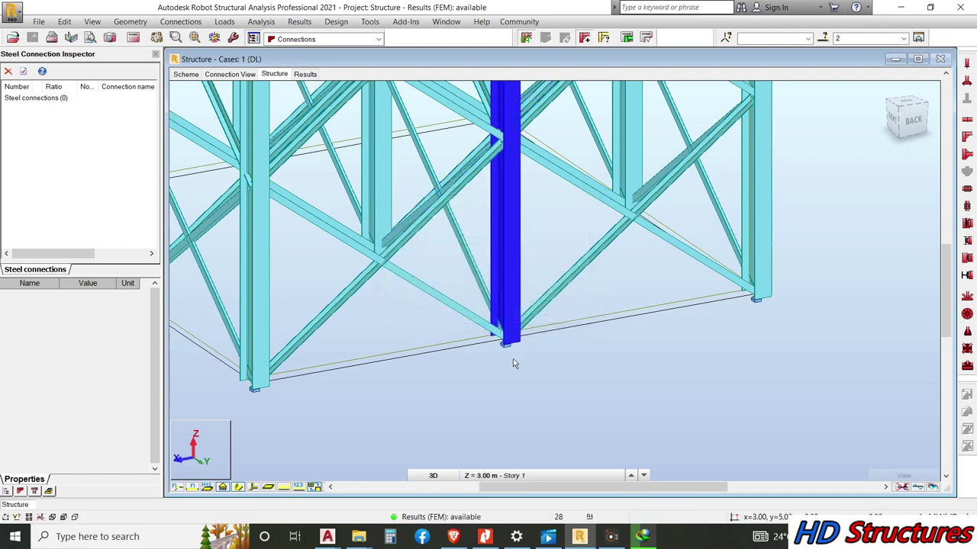
Select support node 5 with bars 3, 343 and 344 at the tower's corner column base, excluding the two diagonal braces.
{"action": "scroll", "coordinate": [526, 307], "scroll_direction": "up", "scroll_amount": 2}
{"action": "scroll", "coordinate": [526, 307], "scroll_direction": "down", "scroll_amount": 2}
{"action": "scroll", "coordinate": [328, 248], "scroll_direction": "up", "scroll_amount": 1}
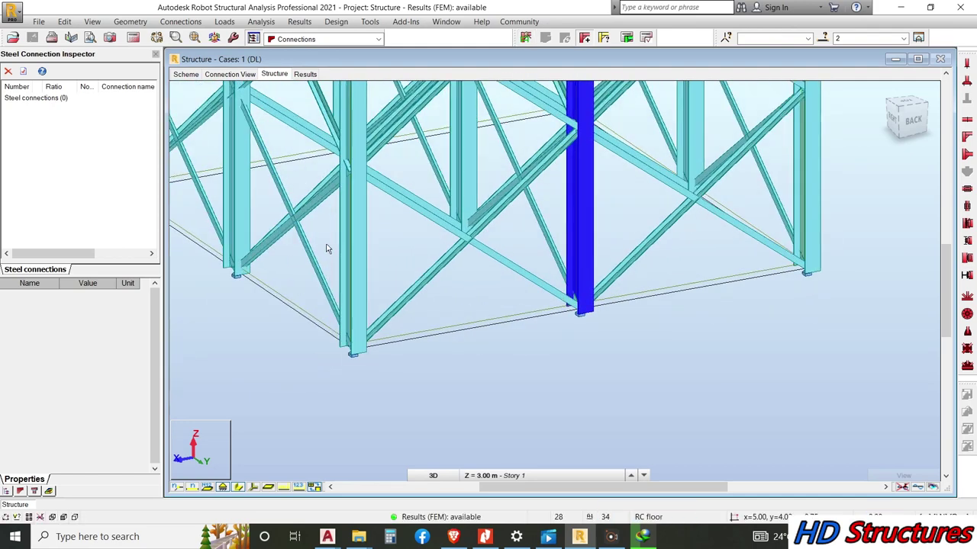
{"action": "scroll", "coordinate": [363, 220], "scroll_direction": "down", "scroll_amount": 1}
{"action": "left_click", "coordinate": [365, 247]}
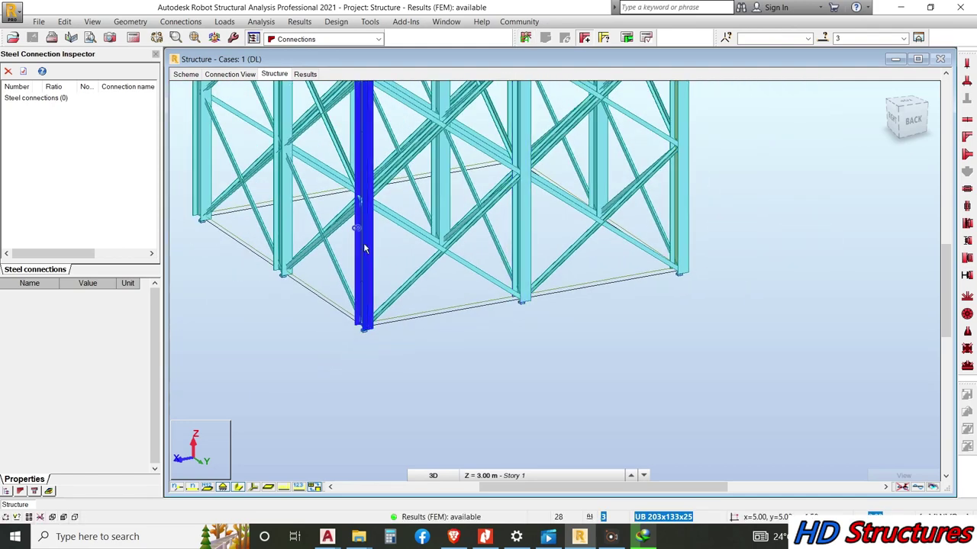
{"action": "left_click_drag", "start_coordinate": [336, 295], "coordinate": [382, 393]}
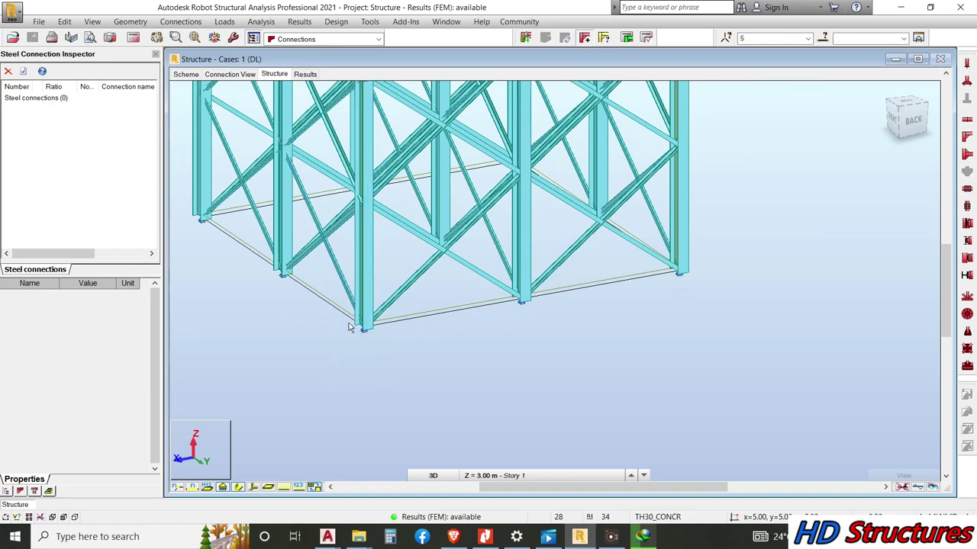
{"action": "scroll", "coordinate": [382, 266], "scroll_direction": "up", "scroll_amount": 2}
{"action": "left_click", "coordinate": [392, 348]}
{"action": "scroll", "coordinate": [373, 347], "scroll_direction": "up", "scroll_amount": 1}
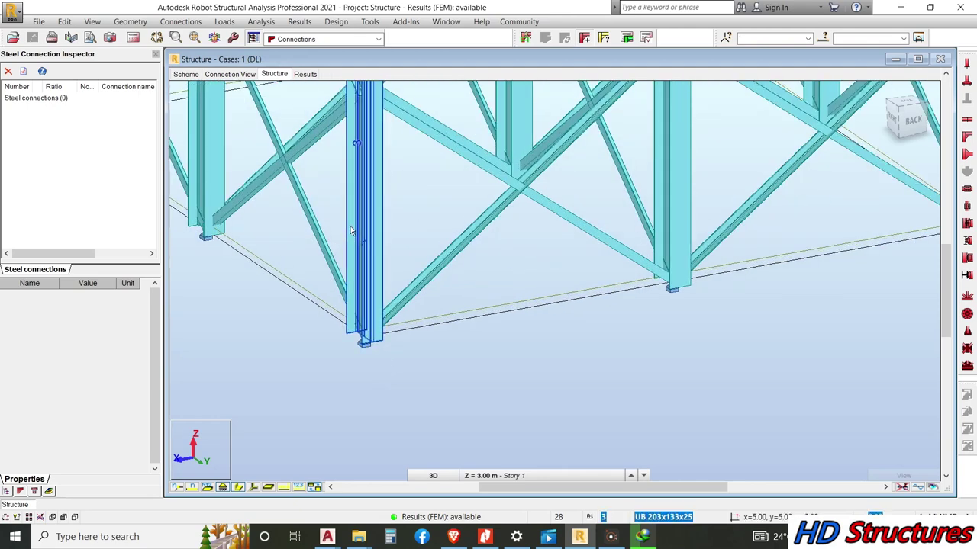
{"action": "left_click_drag", "start_coordinate": [281, 205], "coordinate": [427, 425]}
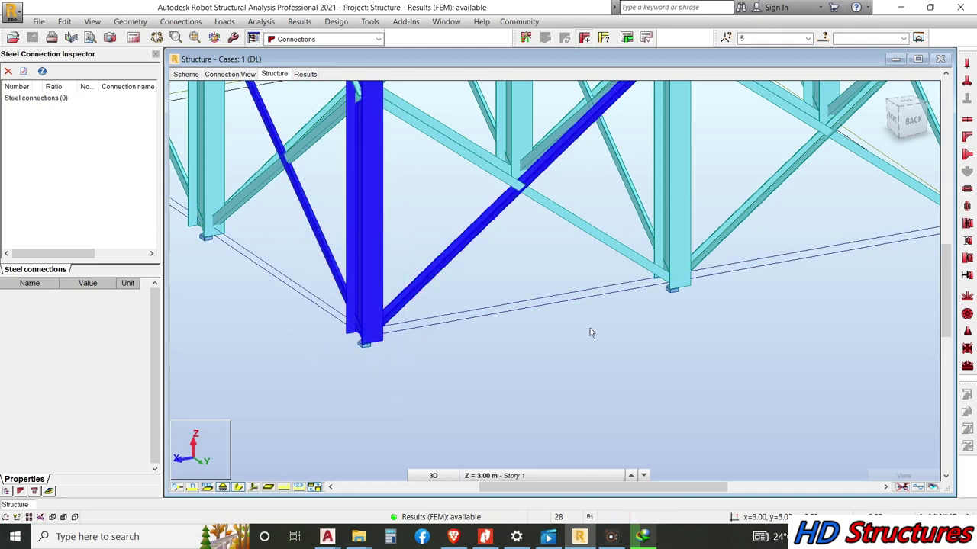
{"action": "left_click", "coordinate": [453, 242], "text": "ctrl"}
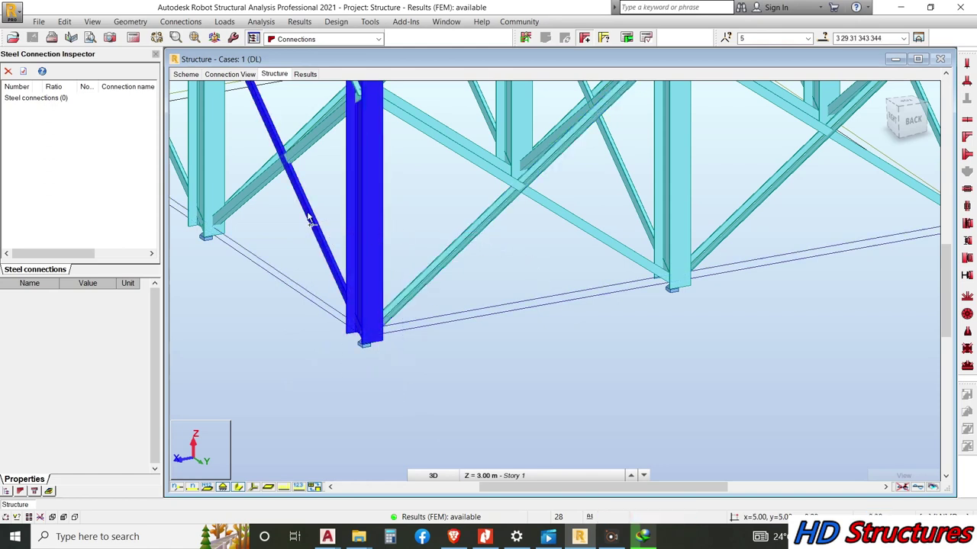
{"action": "left_click", "coordinate": [306, 212], "text": "ctrl"}
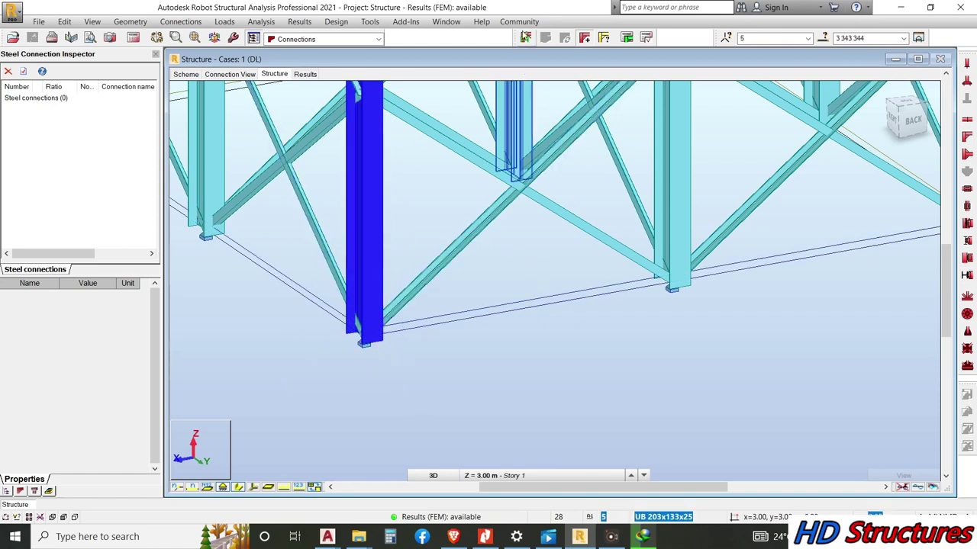
Create a pinned column base connection for the selected corner column and display it in the connection view beside its definition dialog.
{"action": "left_click", "coordinate": [525, 38]}
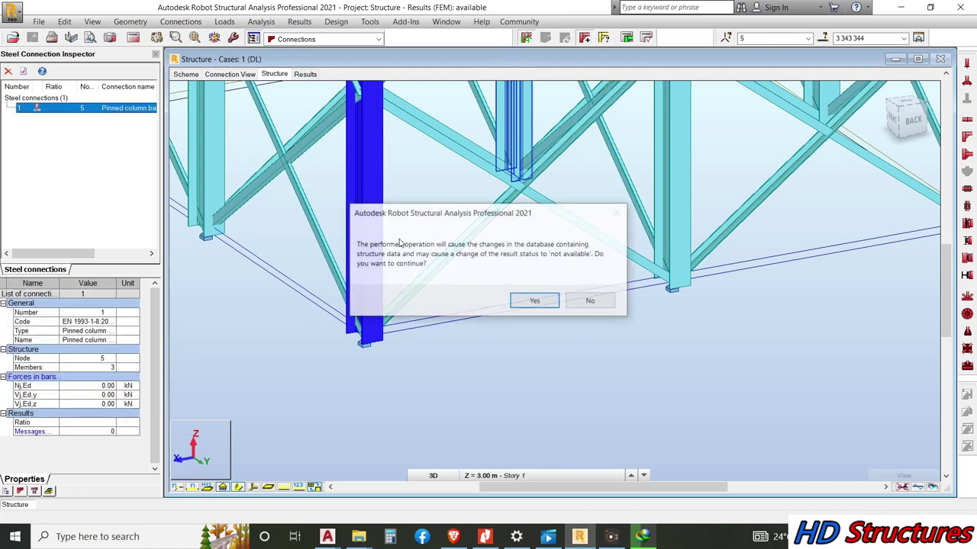
{"action": "left_click", "coordinate": [534, 302]}
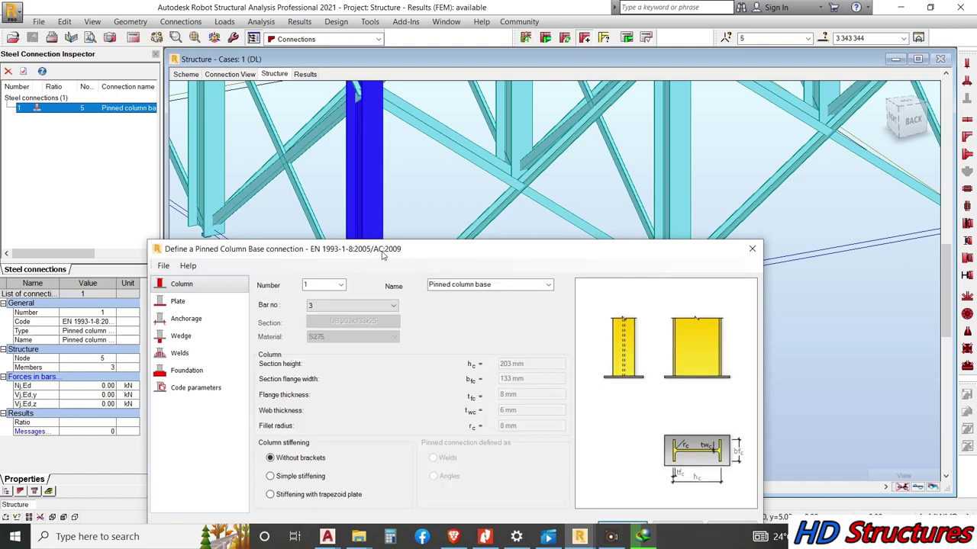
{"action": "left_click_drag", "start_coordinate": [384, 256], "coordinate": [148, 108]}
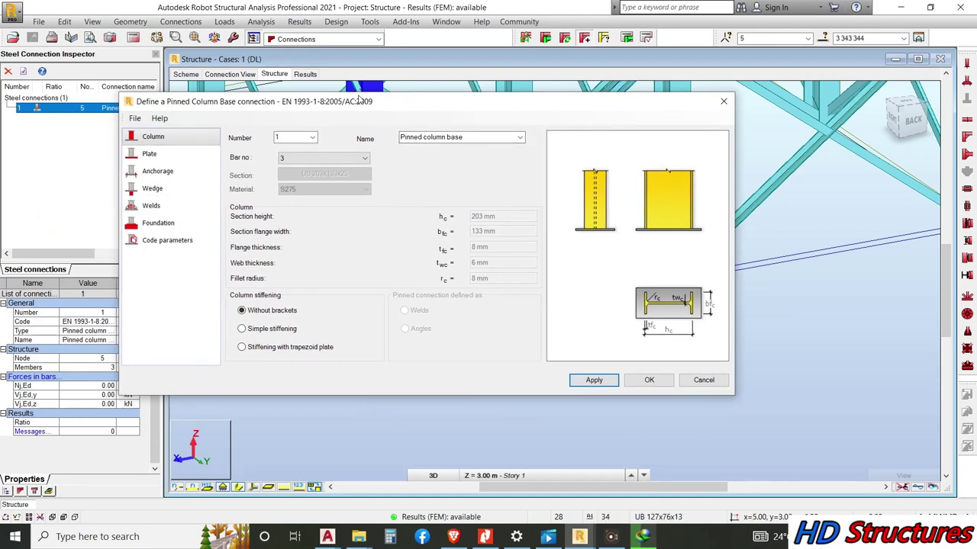
{"action": "left_click", "coordinate": [230, 74]}
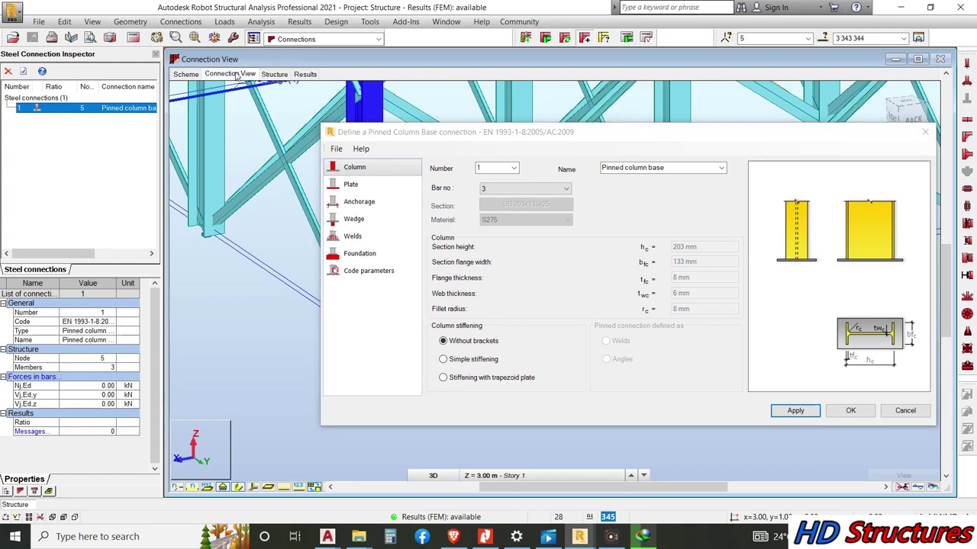
{"action": "left_click_drag", "start_coordinate": [399, 129], "coordinate": [1, 65]}
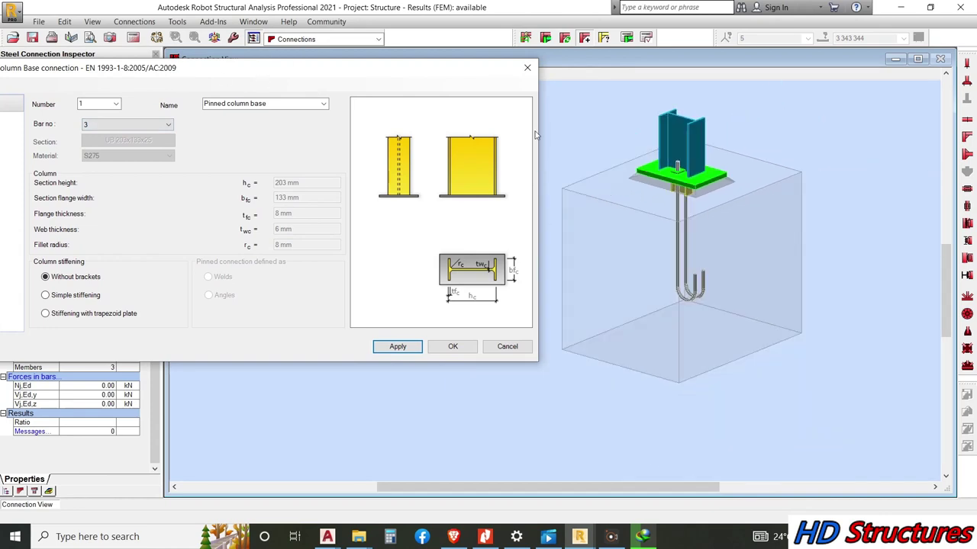
{"action": "left_click_drag", "start_coordinate": [273, 69], "coordinate": [370, 96]}
Set the base plate's length to 300 mm, its width to 250 mm and its material to S275.
{"action": "left_click", "coordinate": [82, 146]}
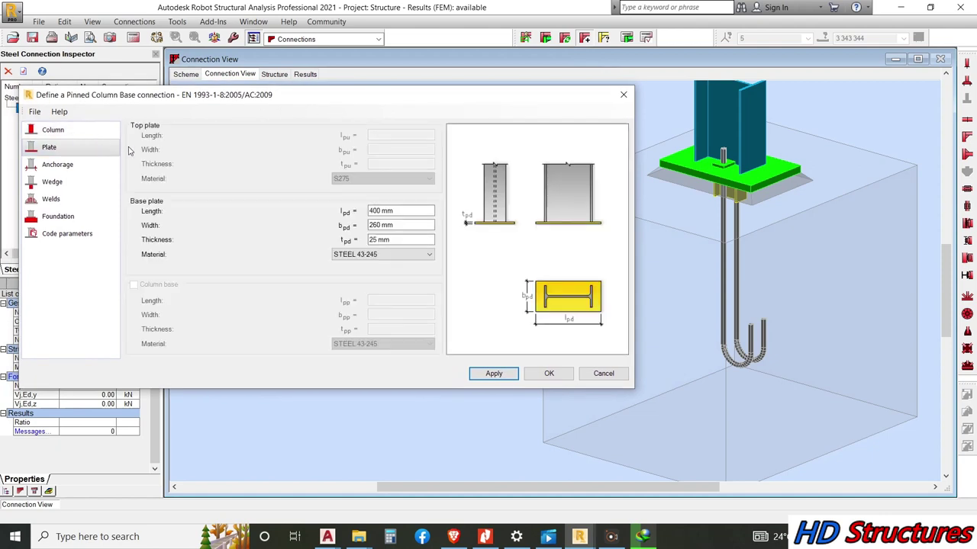
{"action": "left_click", "coordinate": [379, 208]}
{"action": "left_click_drag", "start_coordinate": [403, 212], "coordinate": [338, 216]}
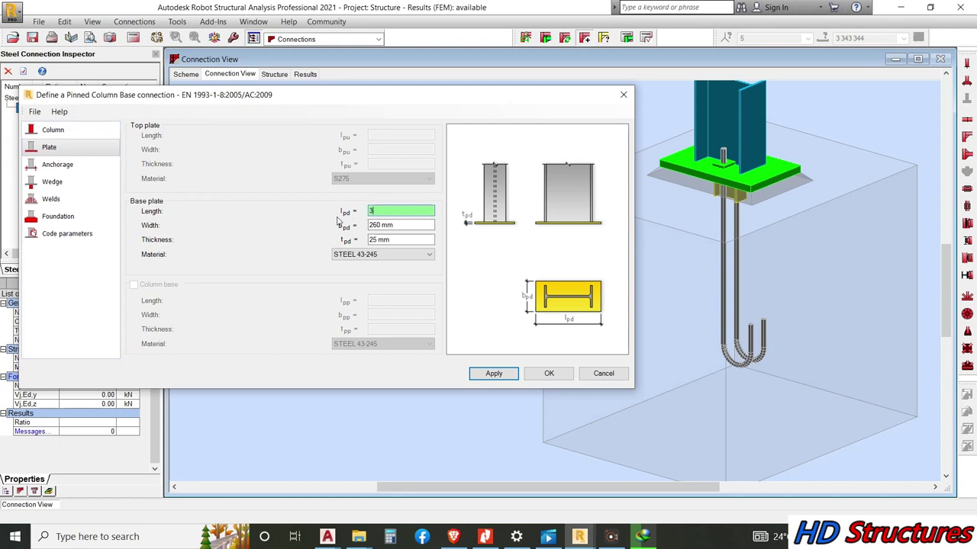
{"action": "type", "text": "300"}
{"action": "left_click", "coordinate": [395, 226]}
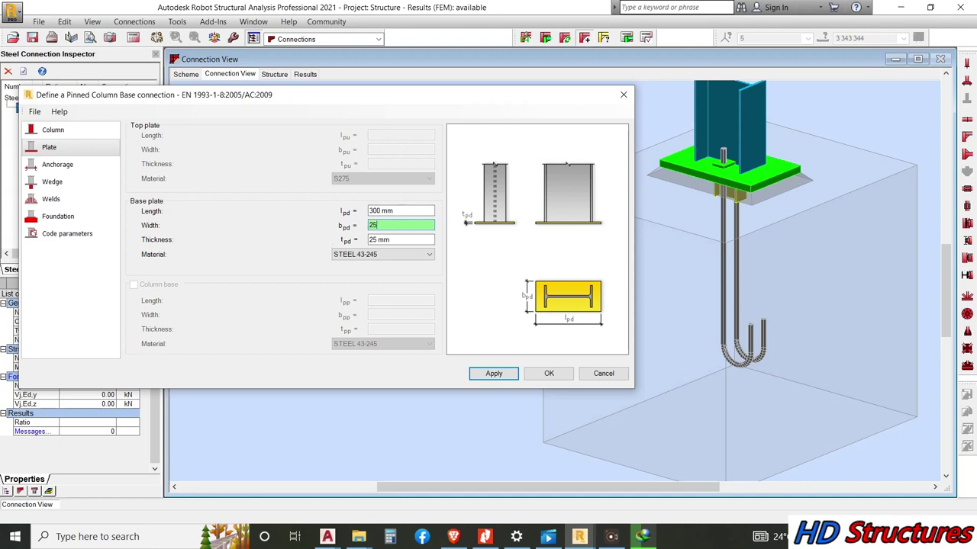
{"action": "left_click", "coordinate": [492, 374]}
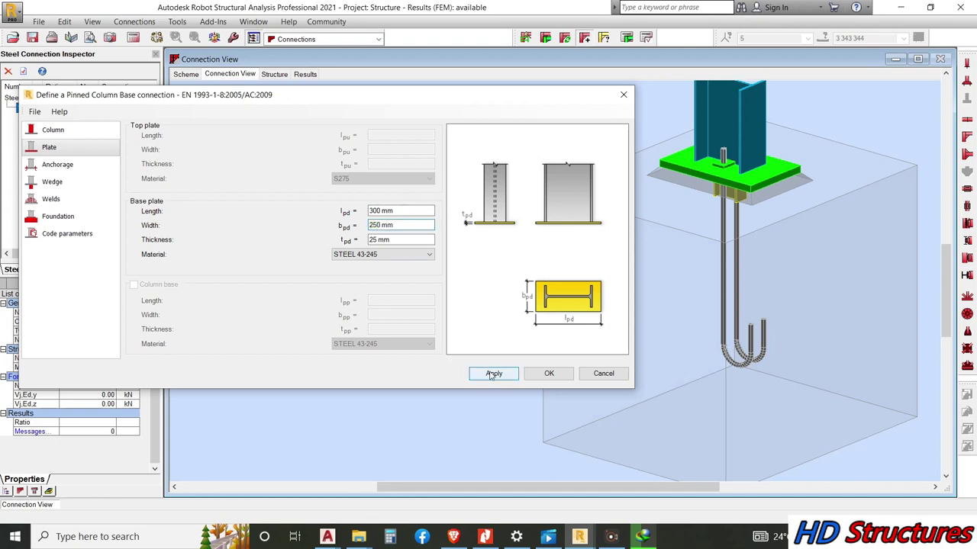
{"action": "scroll", "coordinate": [689, 163], "scroll_direction": "up", "scroll_amount": 1}
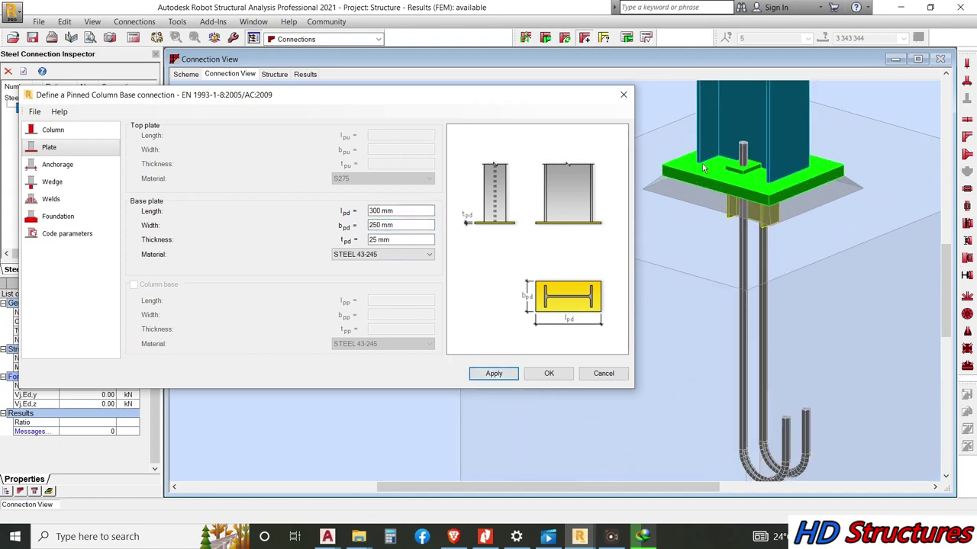
{"action": "left_click", "coordinate": [381, 255]}
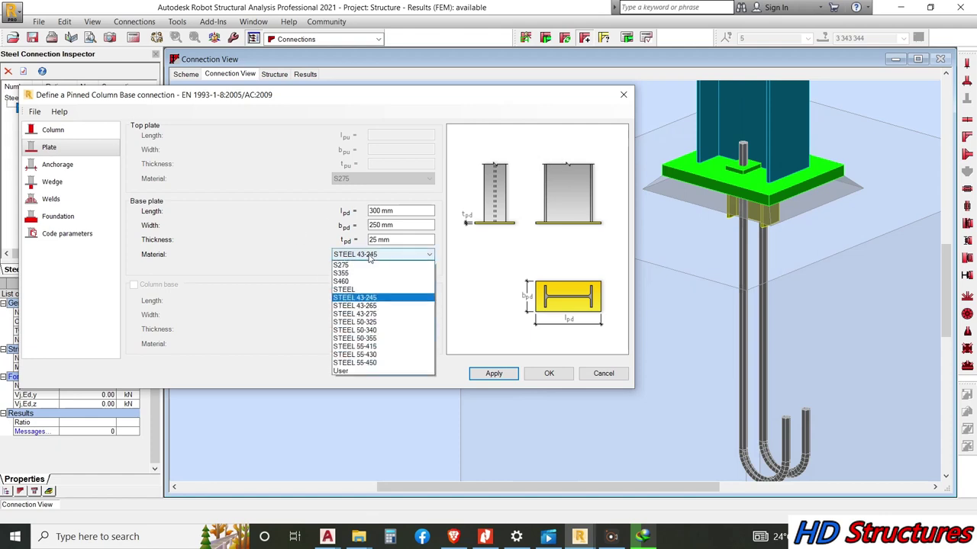
{"action": "left_click", "coordinate": [350, 266]}
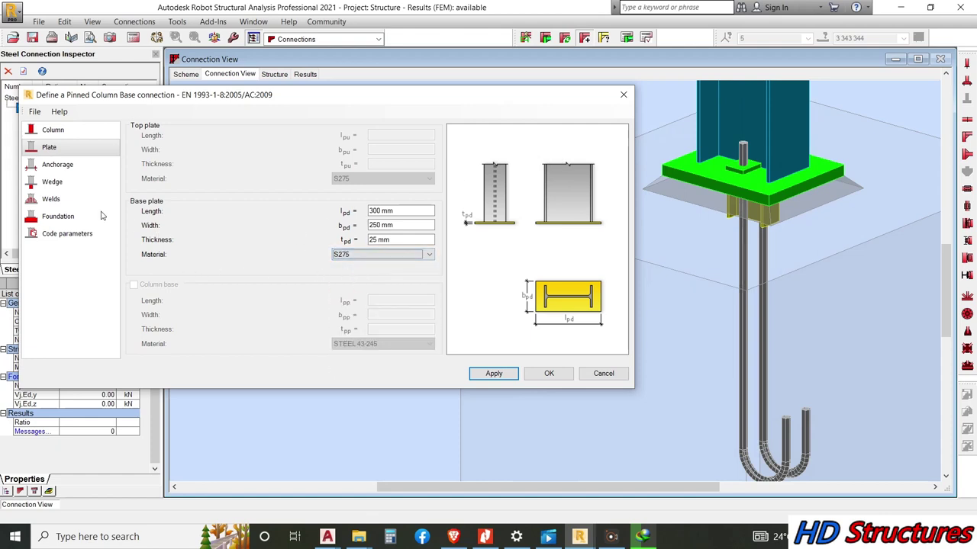
Arrange four anchors between the column flanges with a vertical spacing of 100 mm and apply the layout.
{"action": "left_click", "coordinate": [72, 164]}
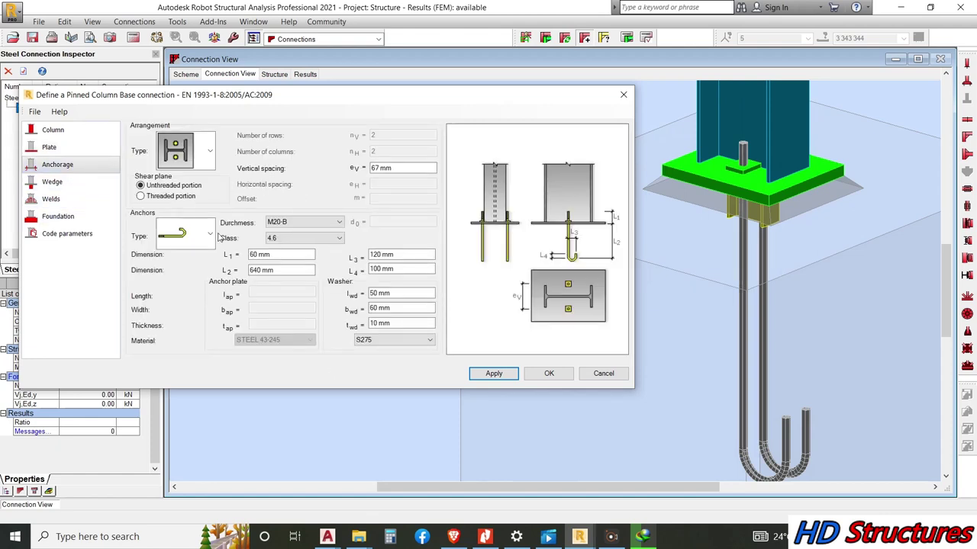
{"action": "left_click", "coordinate": [183, 152]}
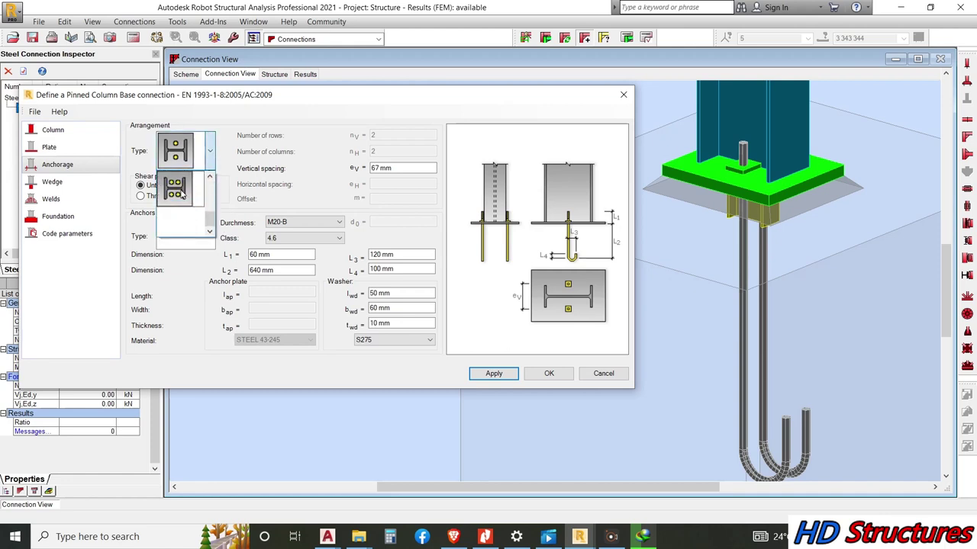
{"action": "left_click", "coordinate": [182, 195]}
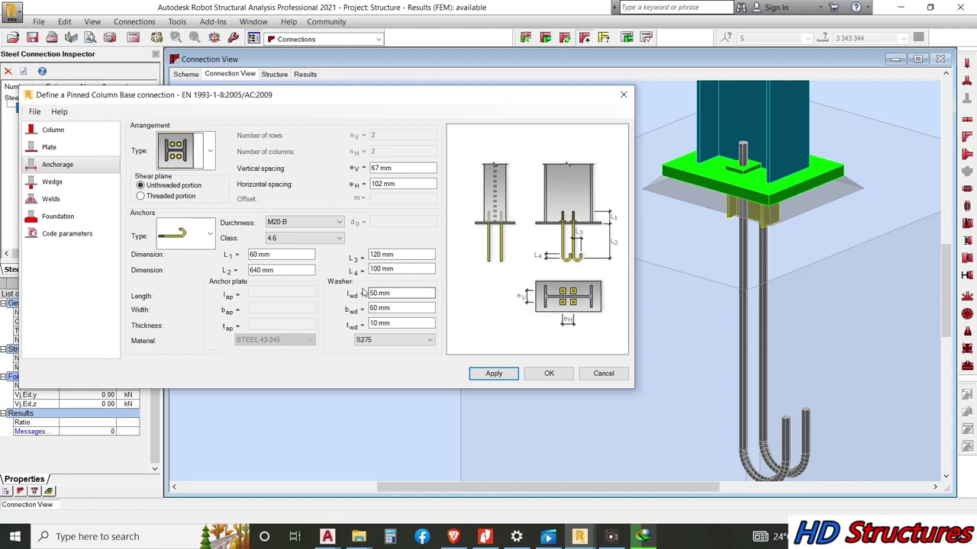
{"action": "left_click", "coordinate": [408, 169]}
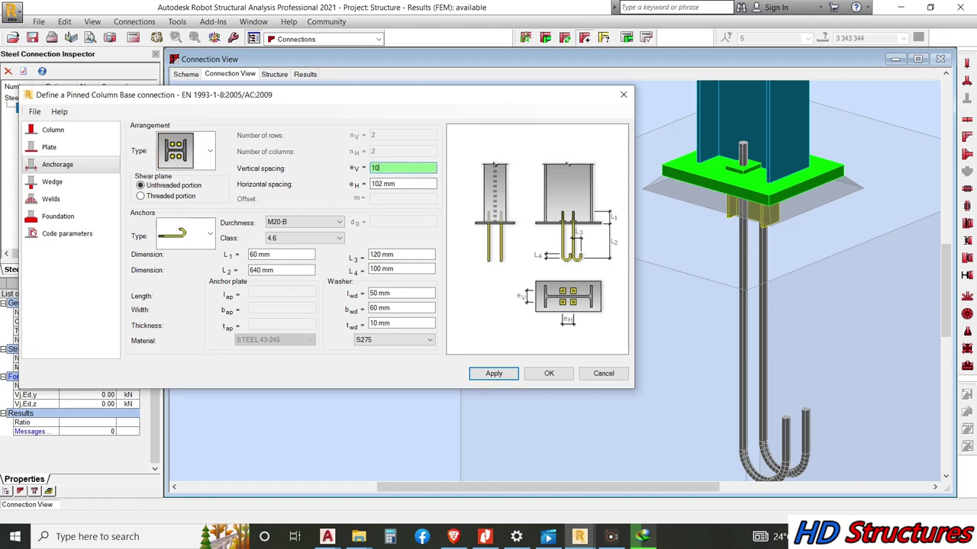
{"action": "type", "text": "100"}
{"action": "key", "text": "Tab"}
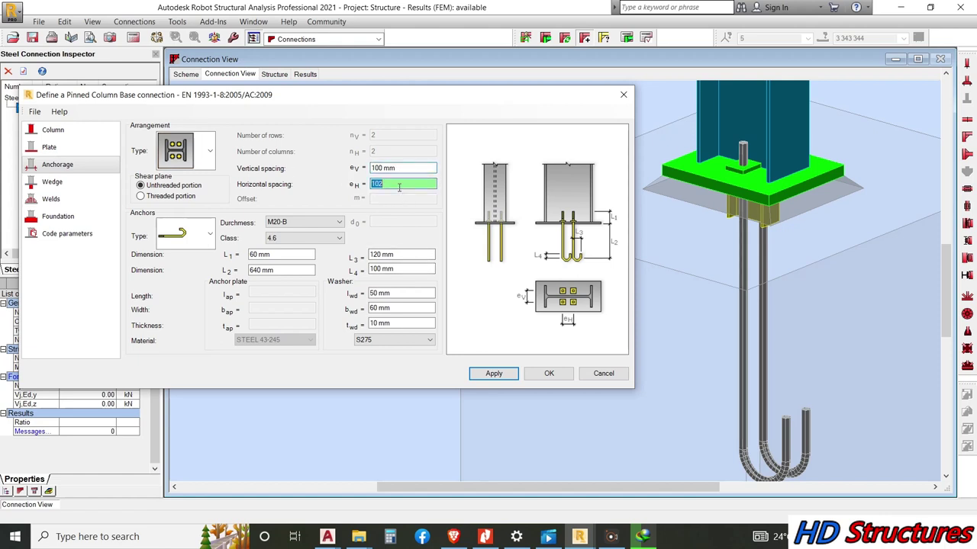
{"action": "left_click", "coordinate": [498, 376]}
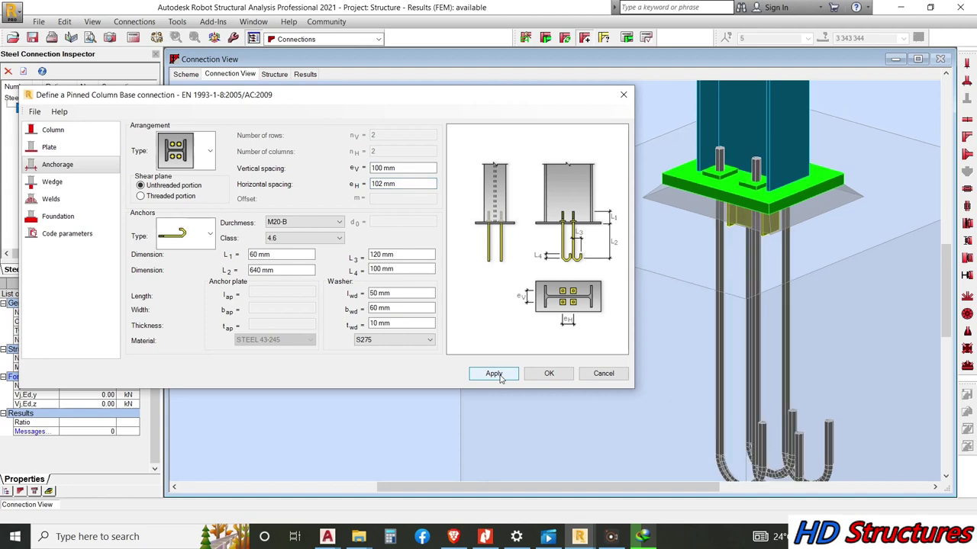
{"action": "right_click", "coordinate": [642, 203]}
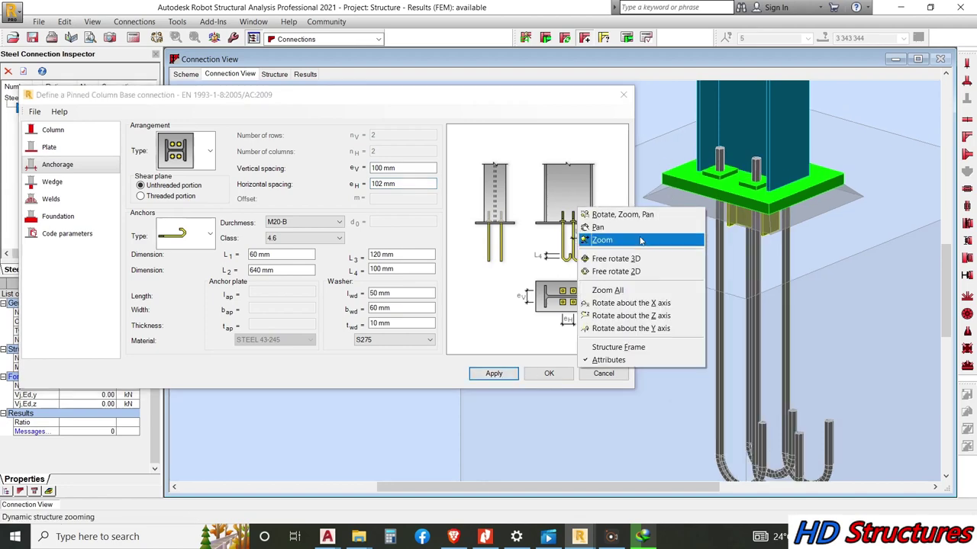
{"action": "left_click", "coordinate": [615, 259]}
{"action": "left_click_drag", "start_coordinate": [687, 252], "coordinate": [628, 221]}
Change the anchors to the straight type with a round anchor plate, apply it, and set the anchor plate material to S275.
{"action": "left_click", "coordinate": [184, 235]}
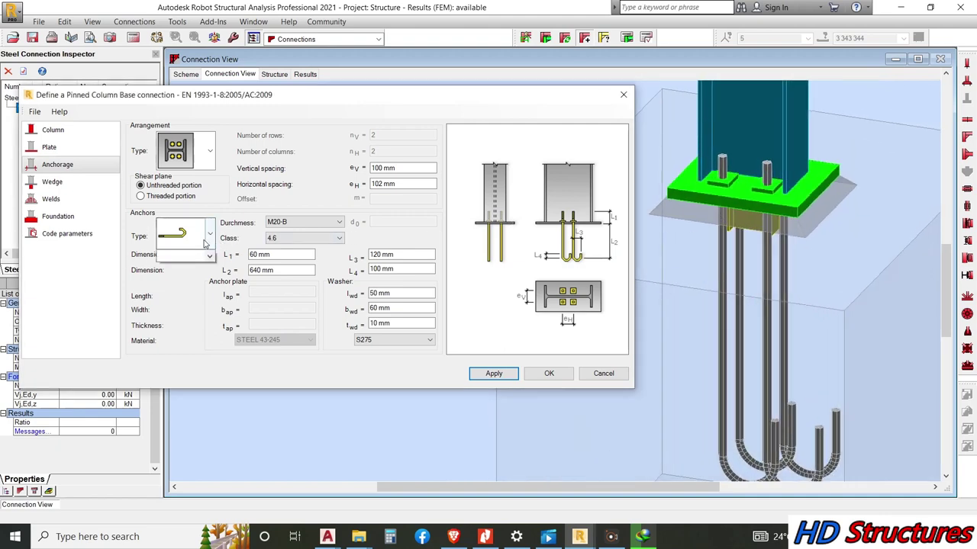
{"action": "left_click", "coordinate": [178, 292]}
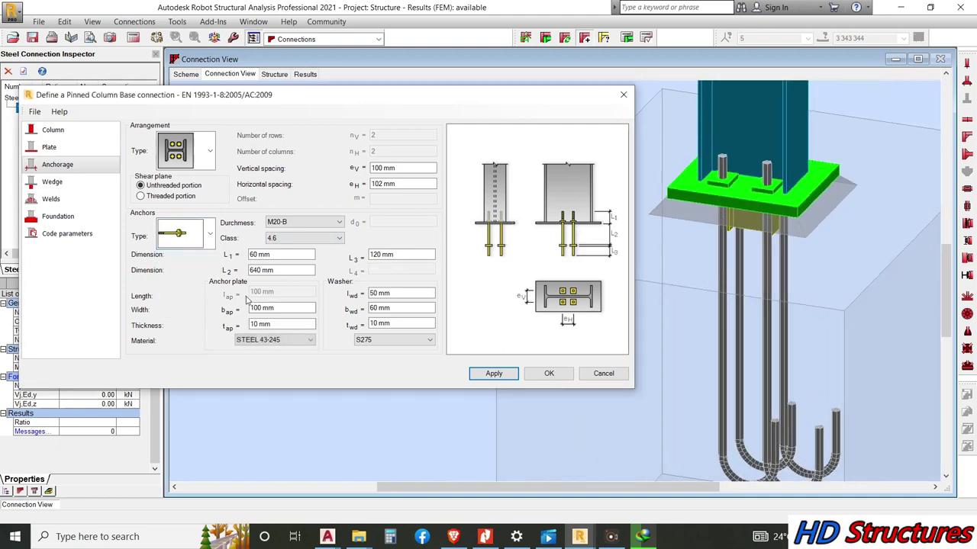
{"action": "left_click", "coordinate": [506, 377]}
{"action": "scroll", "coordinate": [767, 266], "scroll_direction": "down", "scroll_amount": 2}
{"action": "left_click_drag", "start_coordinate": [767, 267], "coordinate": [729, 316]}
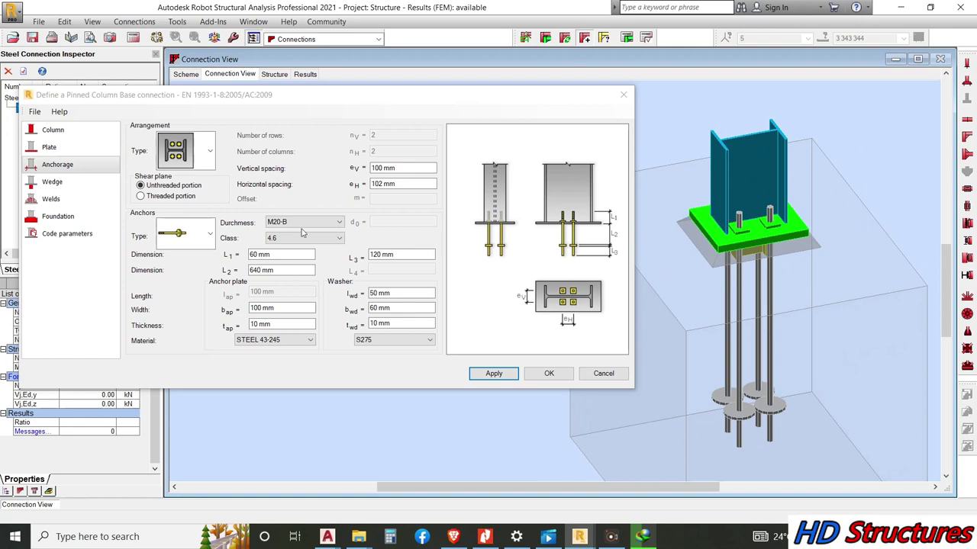
{"action": "left_click", "coordinate": [302, 340]}
{"action": "left_click", "coordinate": [300, 356]}
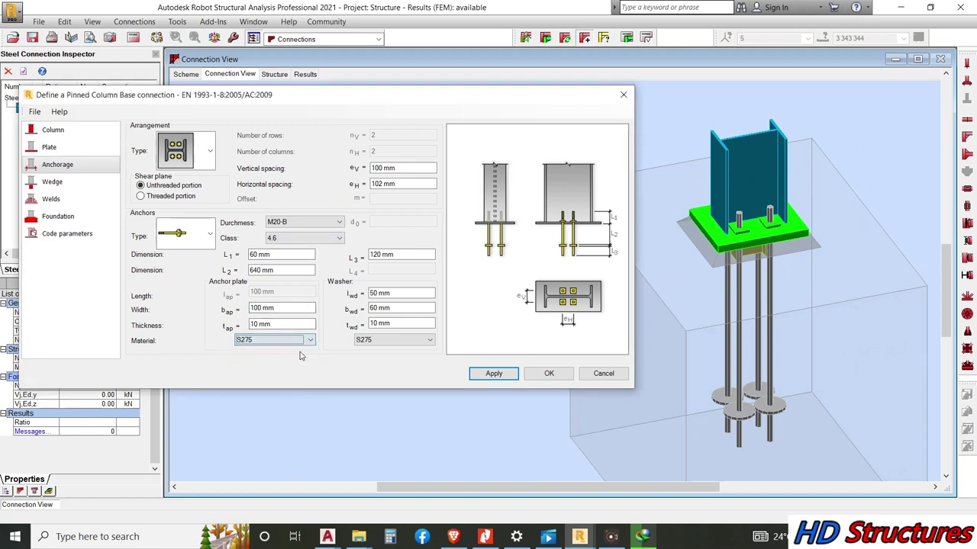
{"action": "scroll", "coordinate": [758, 240], "scroll_direction": "down", "scroll_amount": 2}
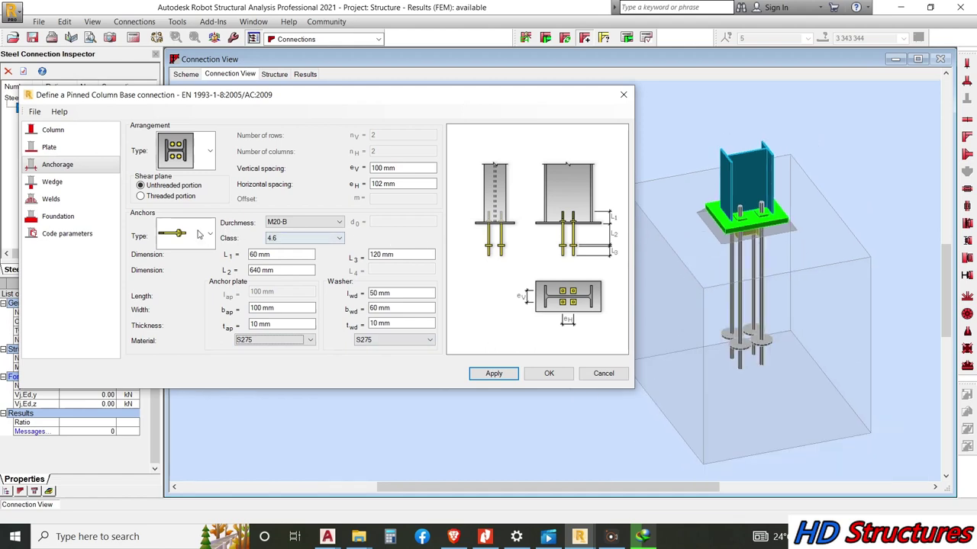
Set the column base's wedge type to none and check the main plate weld size.
{"action": "left_click", "coordinate": [52, 181]}
{"action": "left_click", "coordinate": [431, 163]}
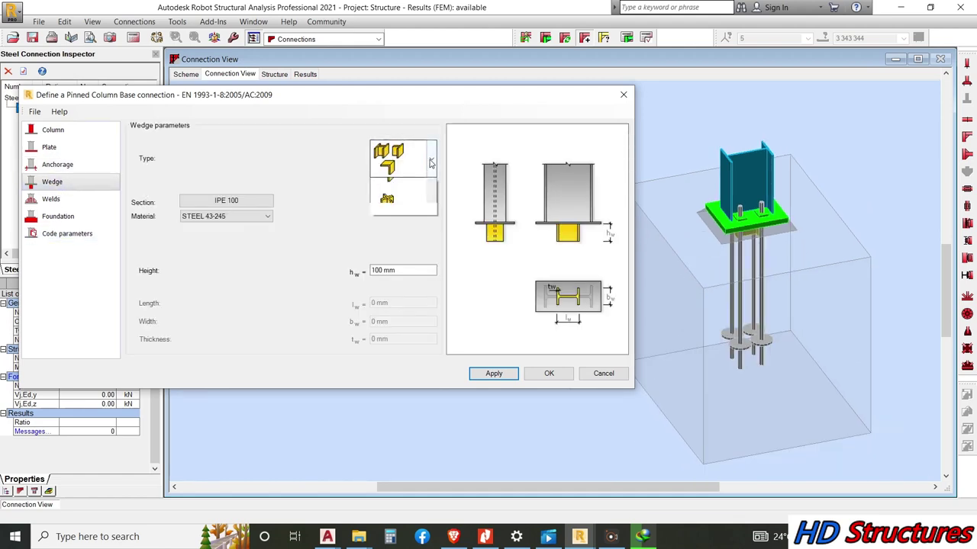
{"action": "scroll", "coordinate": [404, 194], "scroll_direction": "down", "scroll_amount": 2}
{"action": "left_click", "coordinate": [388, 200]}
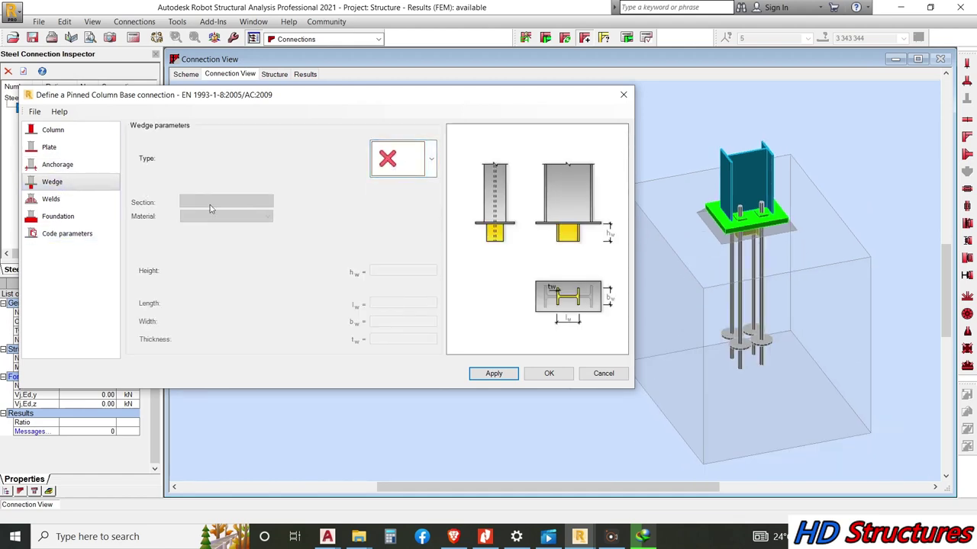
{"action": "left_click", "coordinate": [51, 199]}
{"action": "left_click_drag", "start_coordinate": [409, 142], "coordinate": [327, 147]}
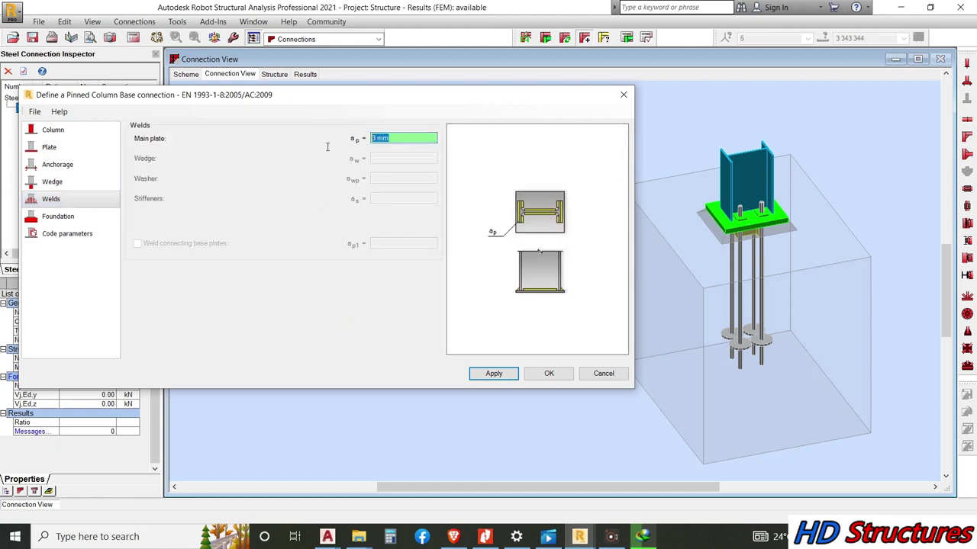
Set the foundation's concrete to C25 and its length and width to 400 mm each, and apply the changes.
{"action": "left_click", "coordinate": [84, 218]}
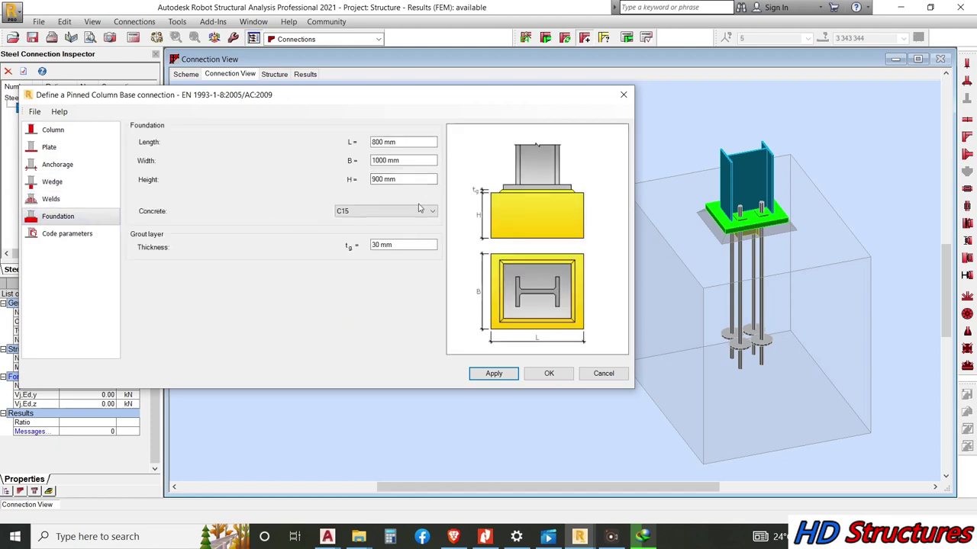
{"action": "left_click", "coordinate": [366, 213]}
{"action": "left_click", "coordinate": [351, 246]}
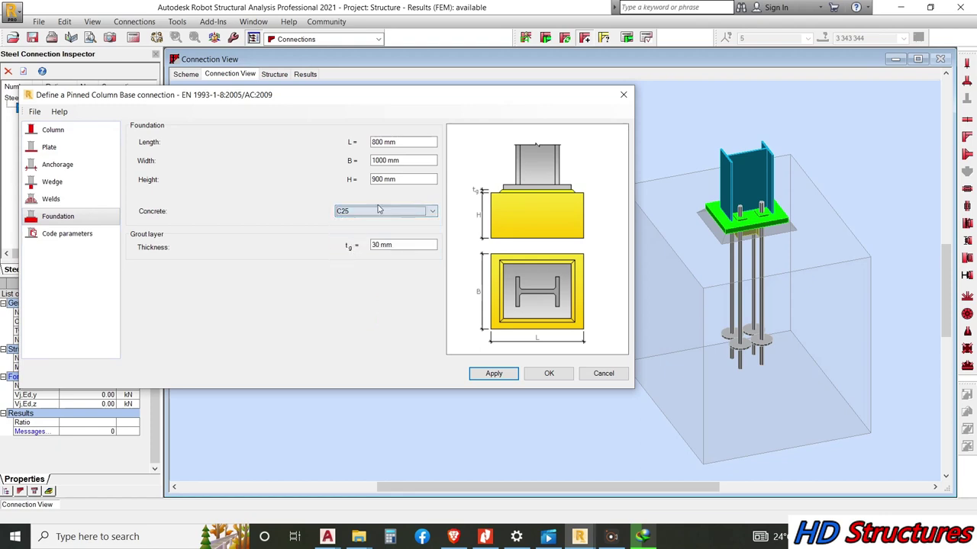
{"action": "left_click_drag", "start_coordinate": [426, 143], "coordinate": [329, 153]}
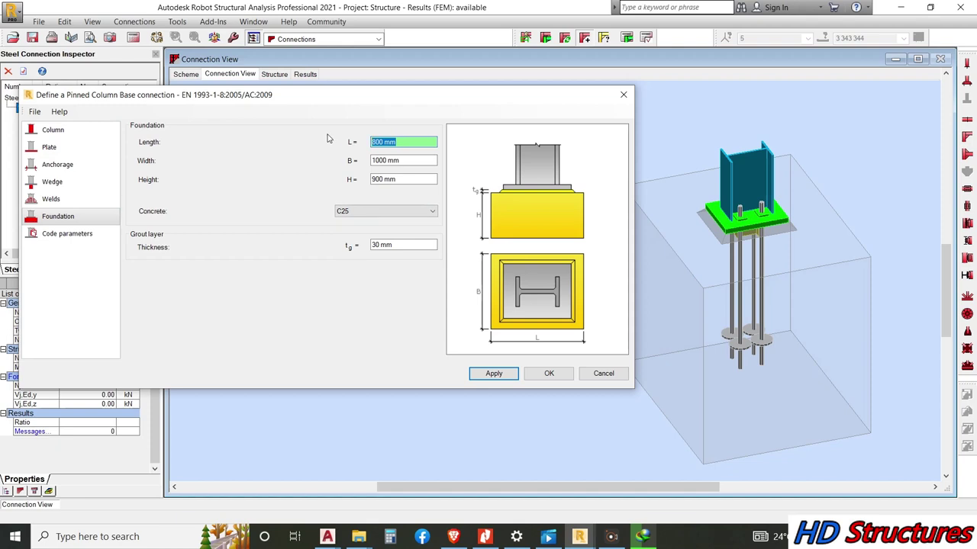
{"action": "type", "text": "400"}
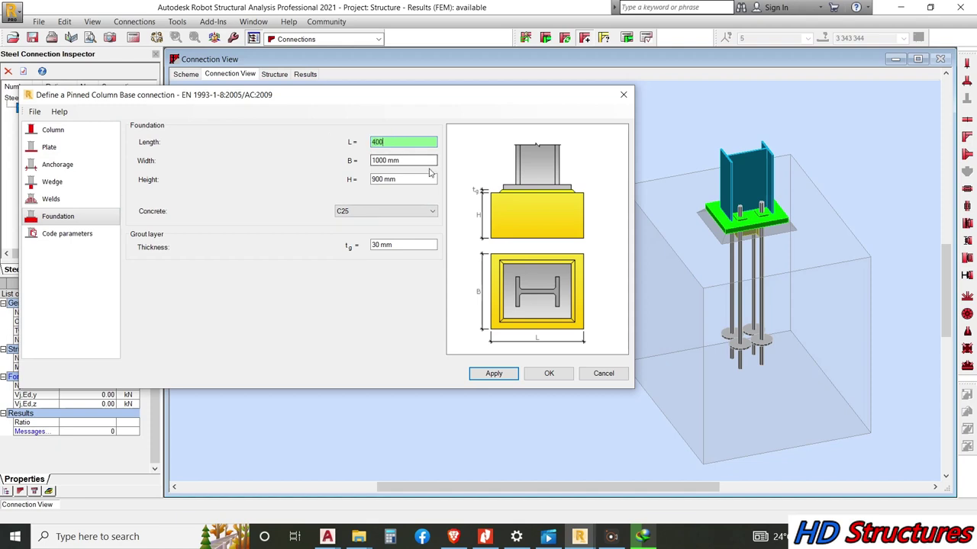
{"action": "key", "text": "Tab"}
{"action": "type", "text": "4"}
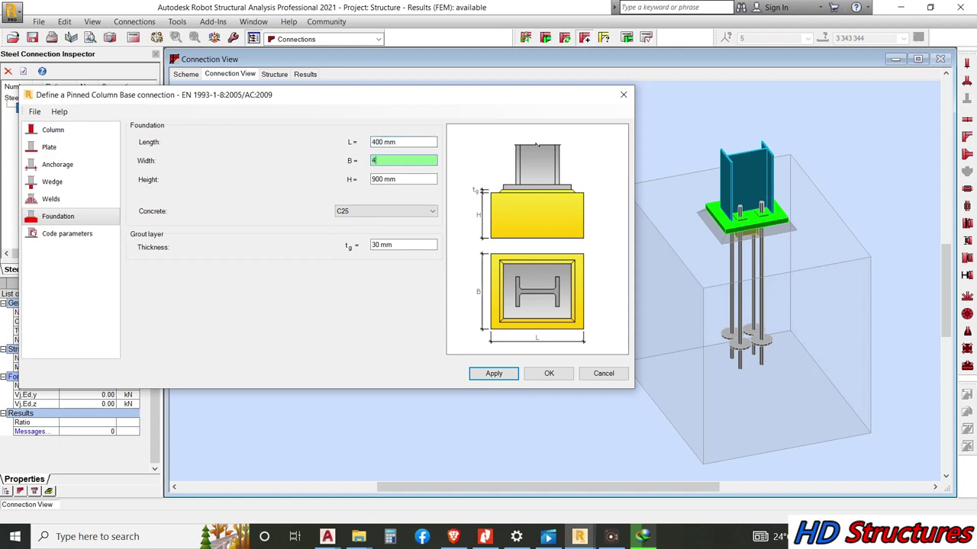
{"action": "left_click", "coordinate": [496, 374]}
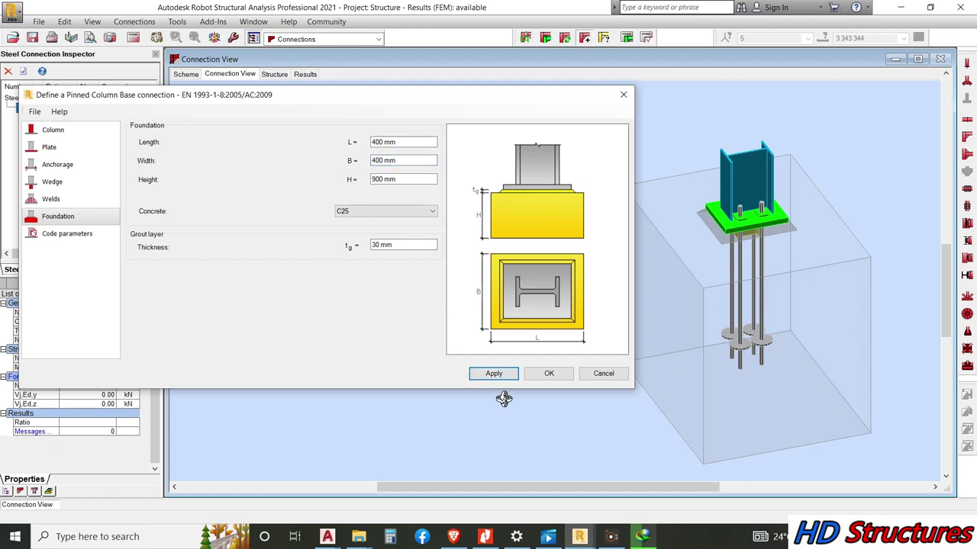
{"action": "left_click", "coordinate": [494, 373]}
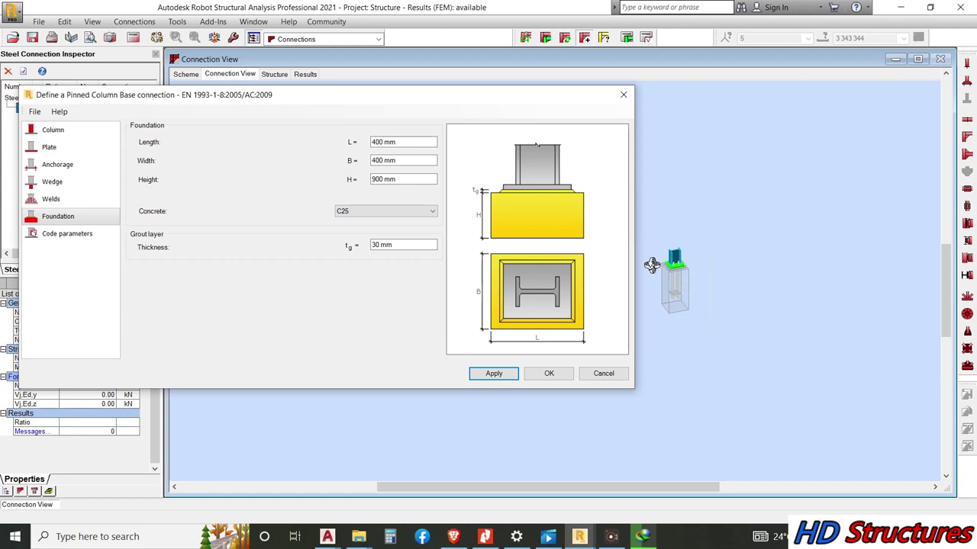
{"action": "scroll", "coordinate": [658, 266], "scroll_direction": "up", "scroll_amount": 5}
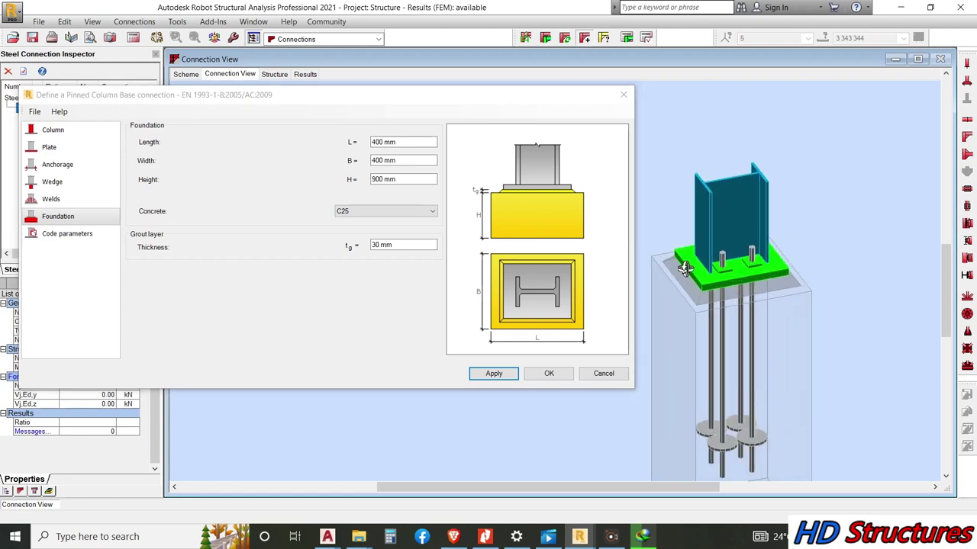
{"action": "middle_click_drag", "start_coordinate": [771, 275], "coordinate": [692, 261], "text": "shift"}
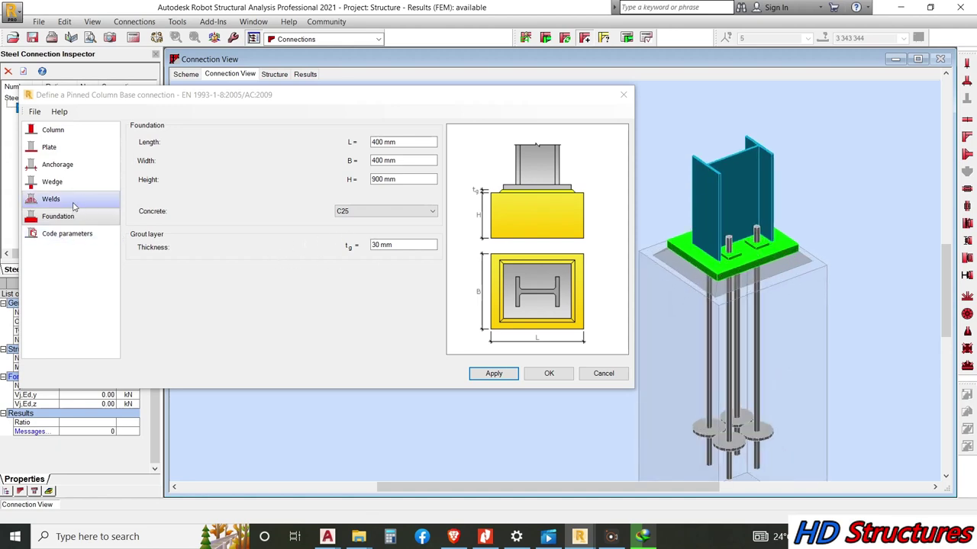
Set the base plate's thickness to 20 mm and apply it to the connection.
{"action": "left_click", "coordinate": [58, 182]}
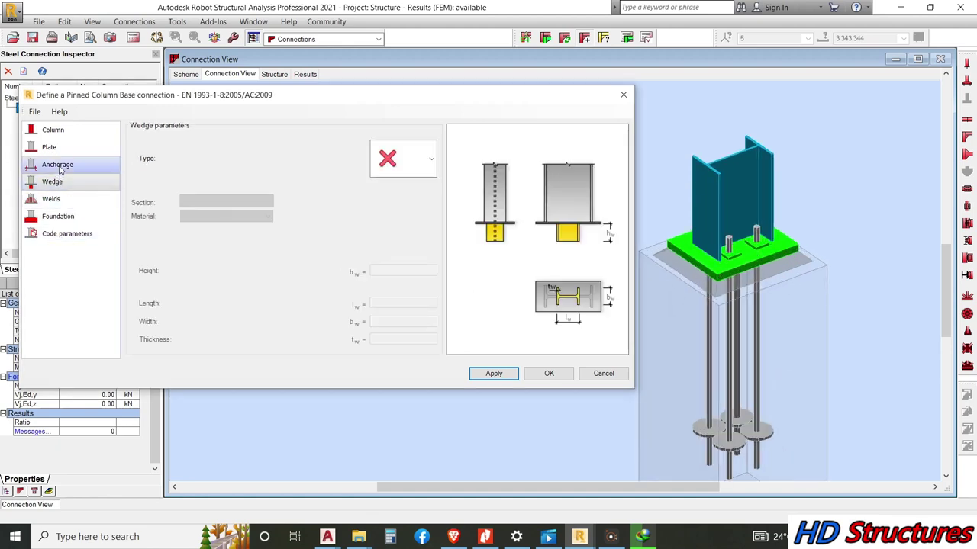
{"action": "left_click", "coordinate": [61, 165]}
{"action": "left_click", "coordinate": [65, 149]}
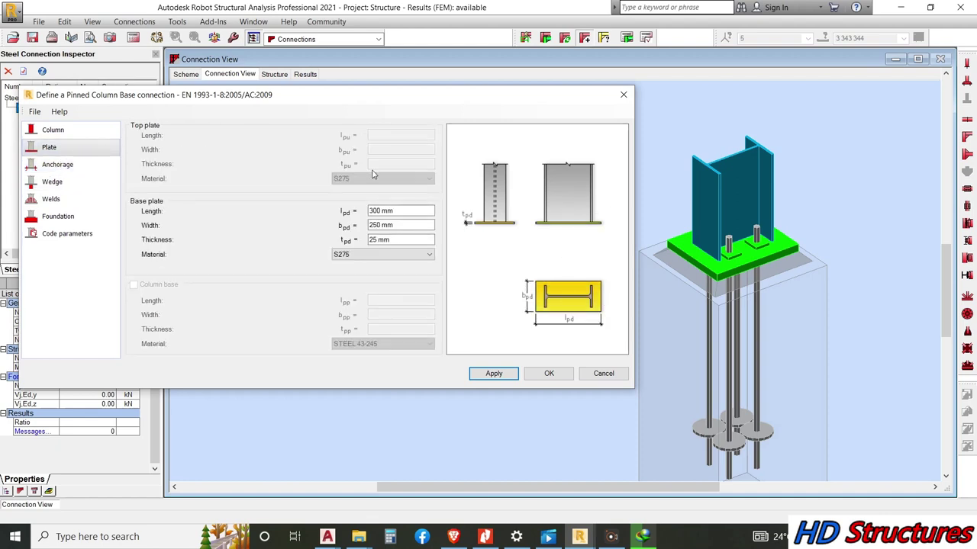
{"action": "key", "text": "Tab"}
{"action": "left_click", "coordinate": [396, 240]}
{"action": "type", "text": "20"}
{"action": "left_click", "coordinate": [494, 373]}
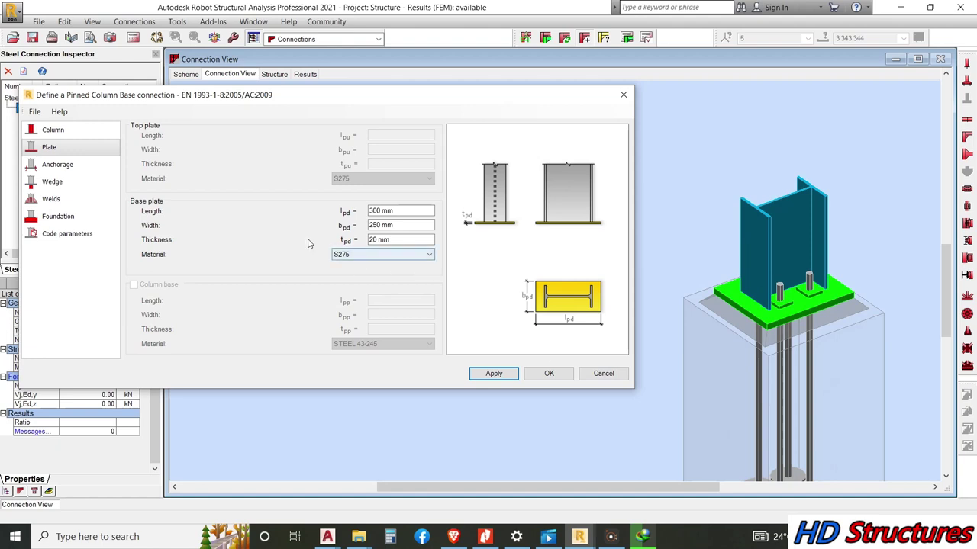
Set the grout layer's thickness under the base plate to 50 mm and inspect the applied result.
{"action": "left_click", "coordinate": [58, 216]}
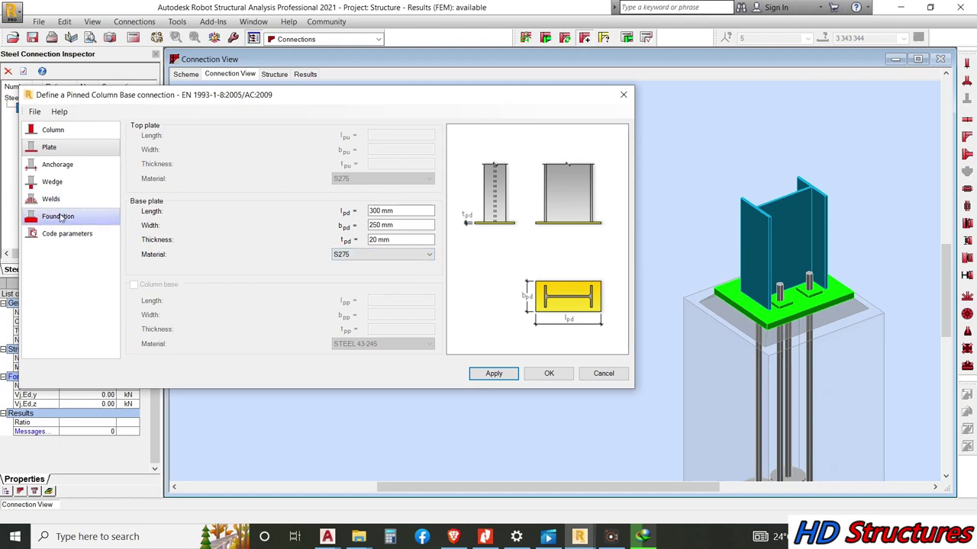
{"action": "left_click", "coordinate": [367, 247]}
{"action": "double_click", "coordinate": [367, 247]}
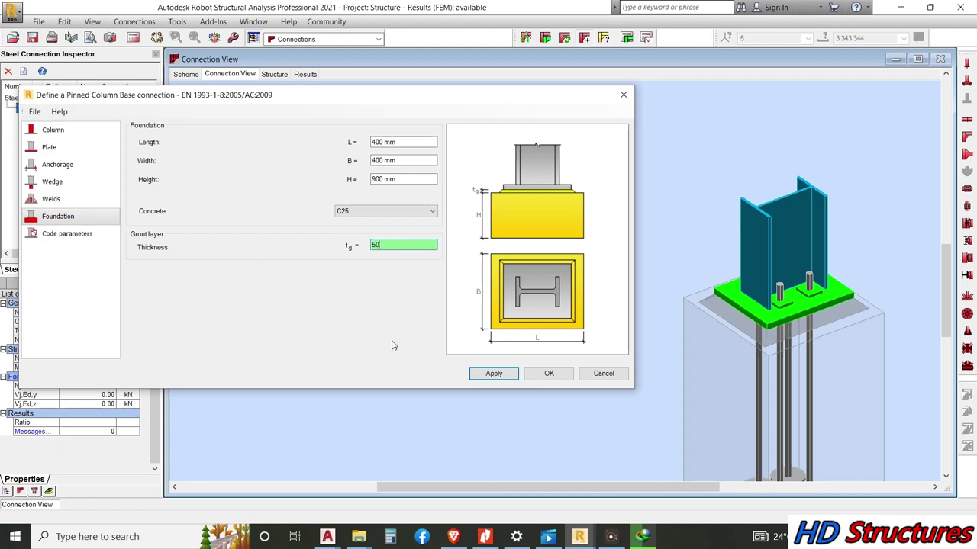
{"action": "left_click", "coordinate": [493, 374]}
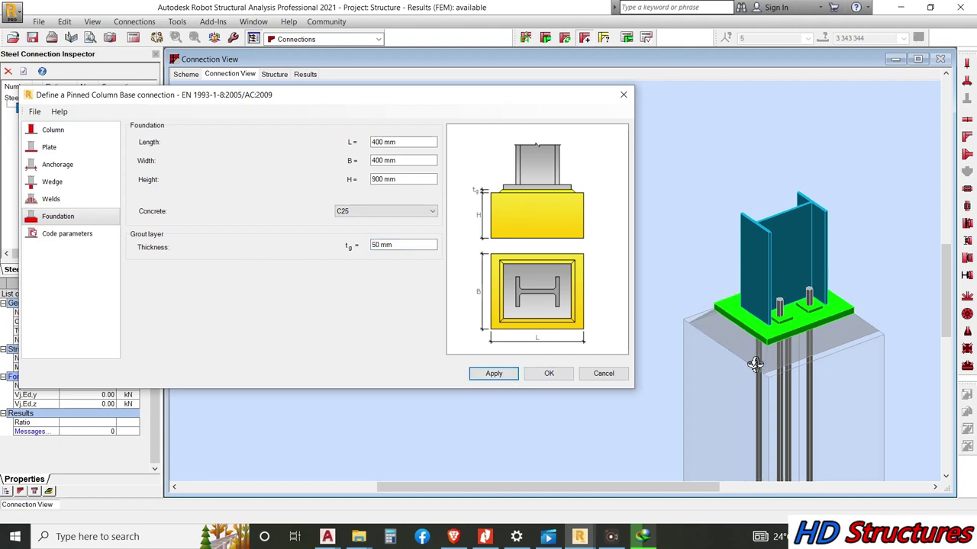
{"action": "scroll", "coordinate": [752, 363], "scroll_direction": "up", "scroll_amount": 2}
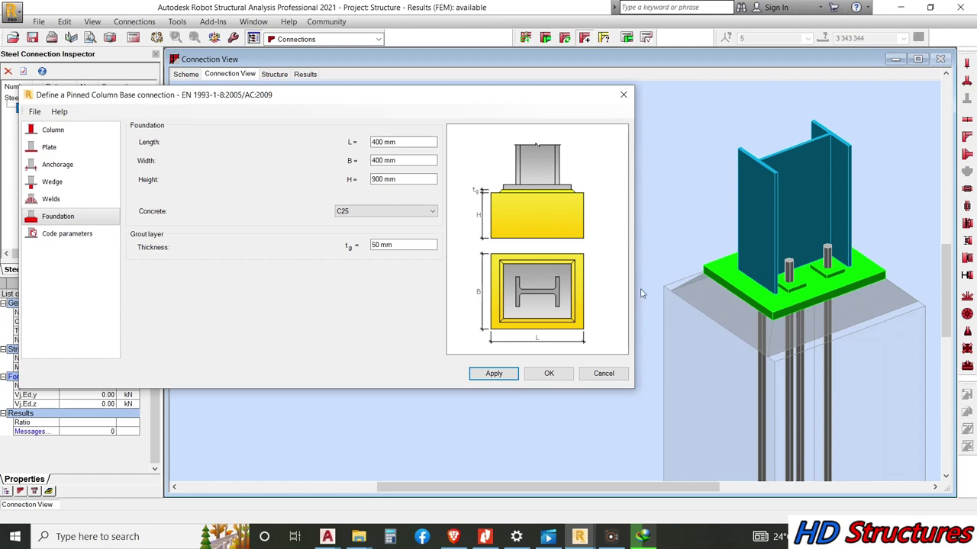
{"action": "scroll", "coordinate": [641, 293], "scroll_direction": "down", "scroll_amount": 2}
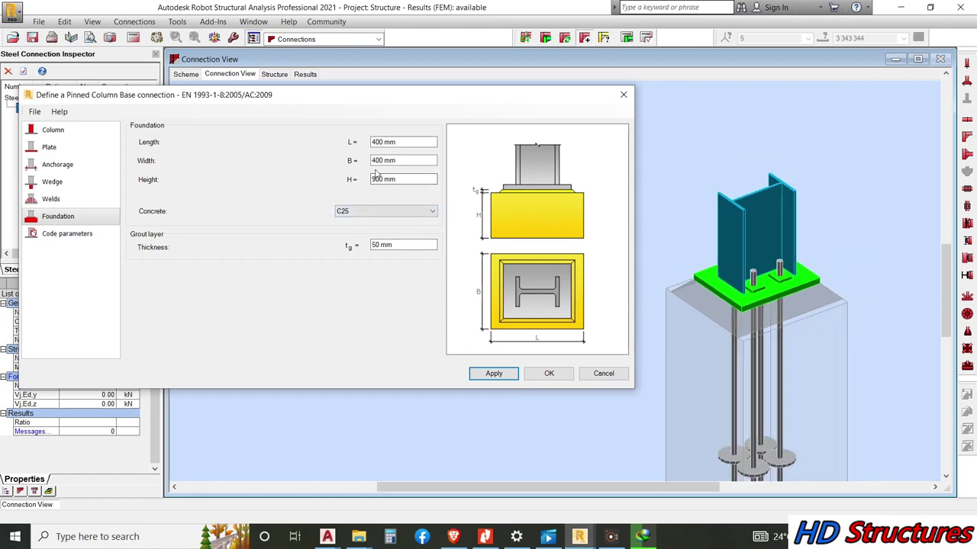
Set the grout layer's thickness to 40 mm and apply it.
{"action": "left_click", "coordinate": [399, 161]}
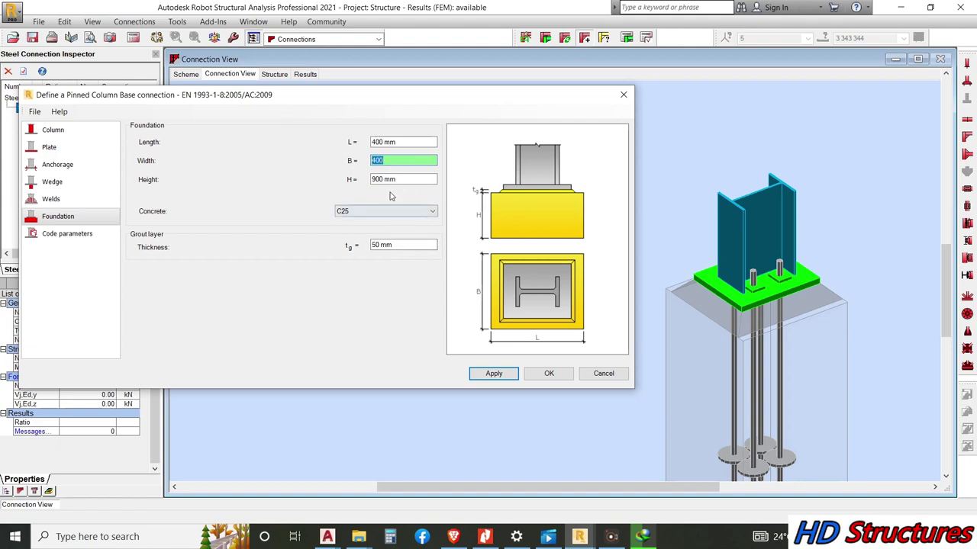
{"action": "left_click", "coordinate": [400, 245]}
{"action": "key", "text": "BackSpace"}
{"action": "type", "text": "40"}
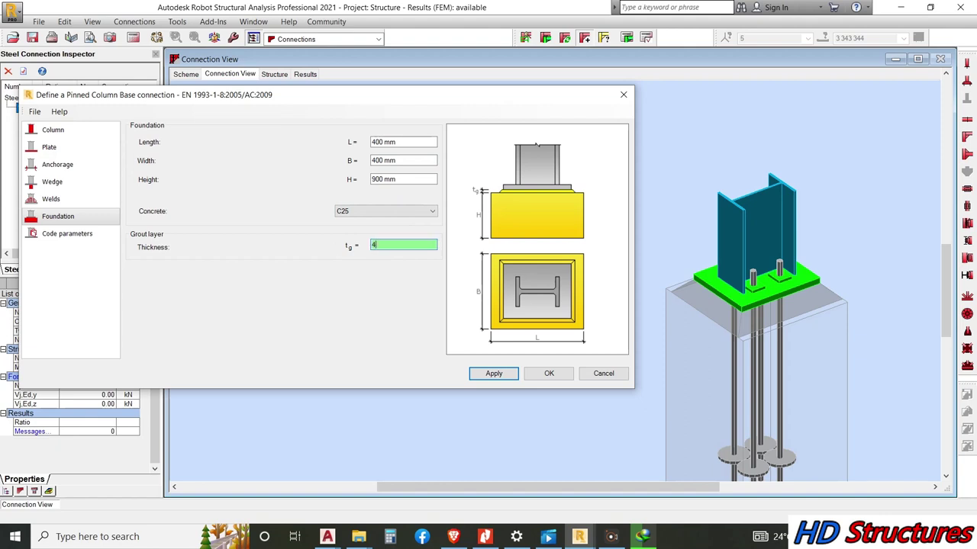
{"action": "left_click", "coordinate": [486, 379]}
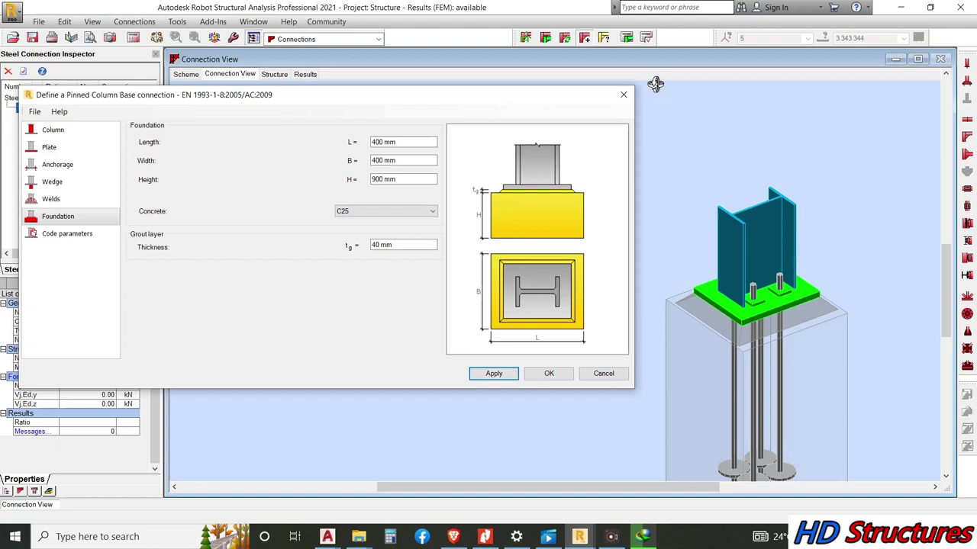
Run the connection verification for the pinned column base using only the load combinations.
{"action": "left_click", "coordinate": [626, 37]}
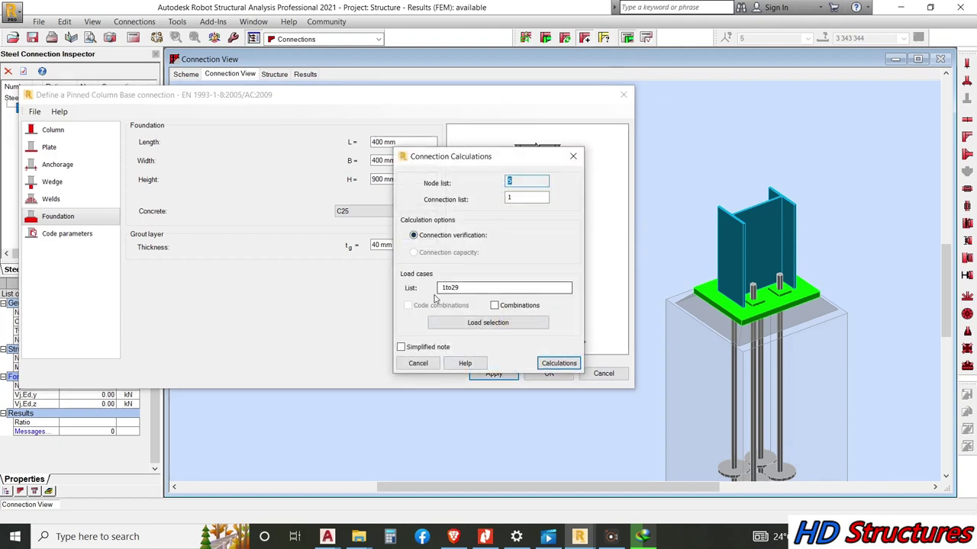
{"action": "left_click", "coordinate": [494, 306]}
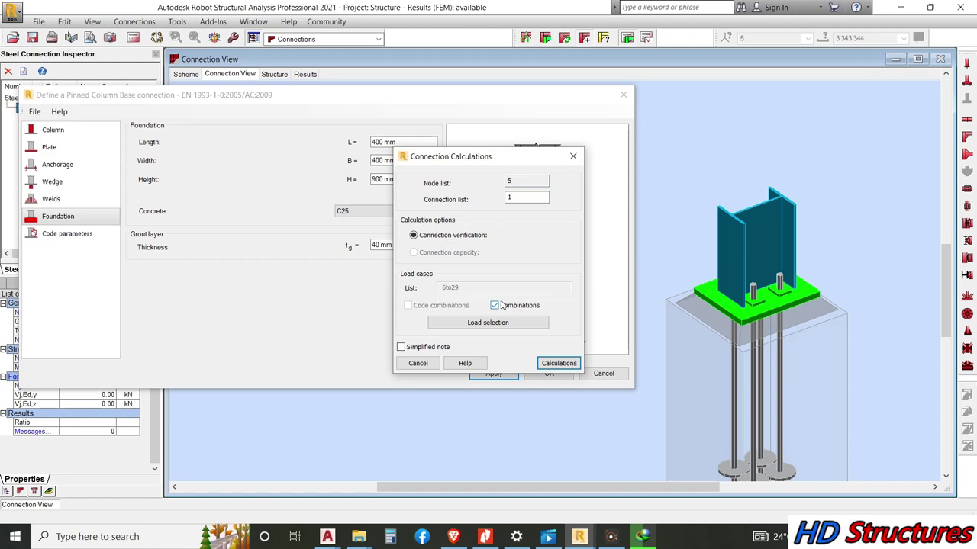
{"action": "left_click", "coordinate": [559, 363]}
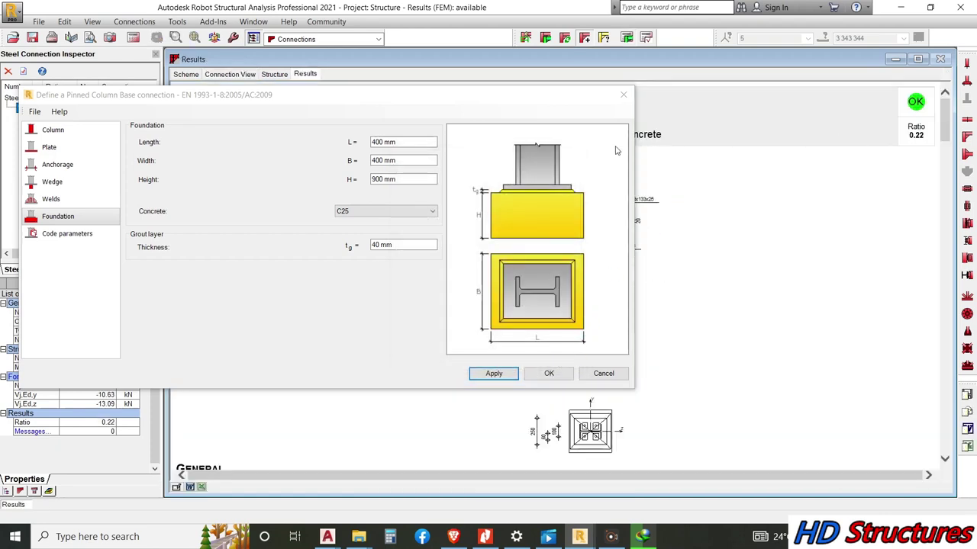
Clear the definition dialog away from the results and examine the pinned column base design report's drawings and resistance checks.
{"action": "left_click_drag", "start_coordinate": [325, 103], "coordinate": [729, 109]}
{"action": "double_click", "coordinate": [534, 101]}
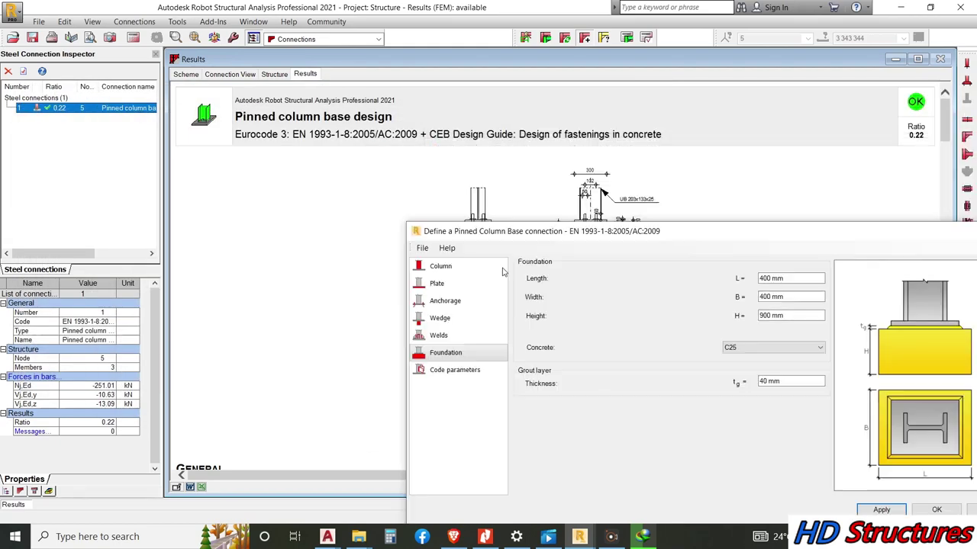
{"action": "scroll", "coordinate": [526, 297], "scroll_direction": "down", "scroll_amount": 20}
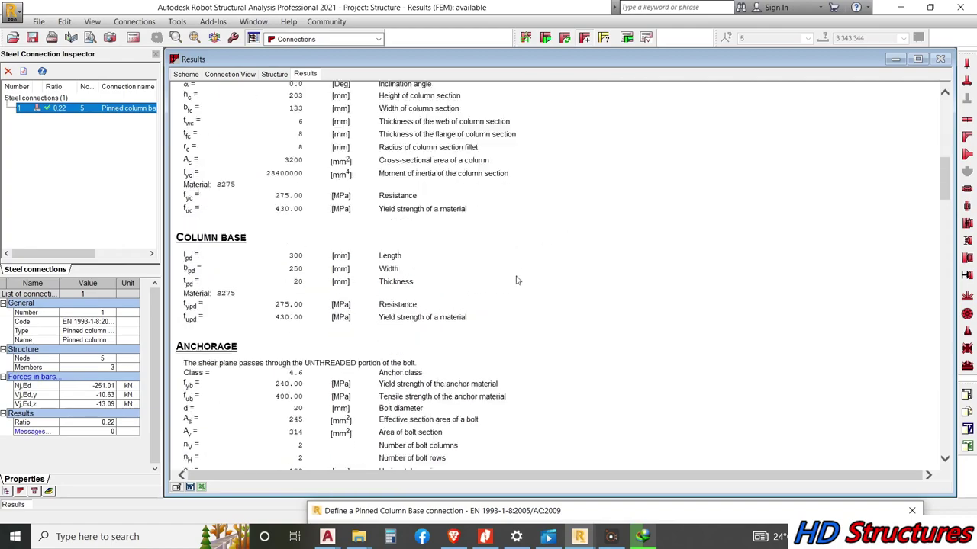
{"action": "scroll", "coordinate": [513, 283], "scroll_direction": "down", "scroll_amount": 20}
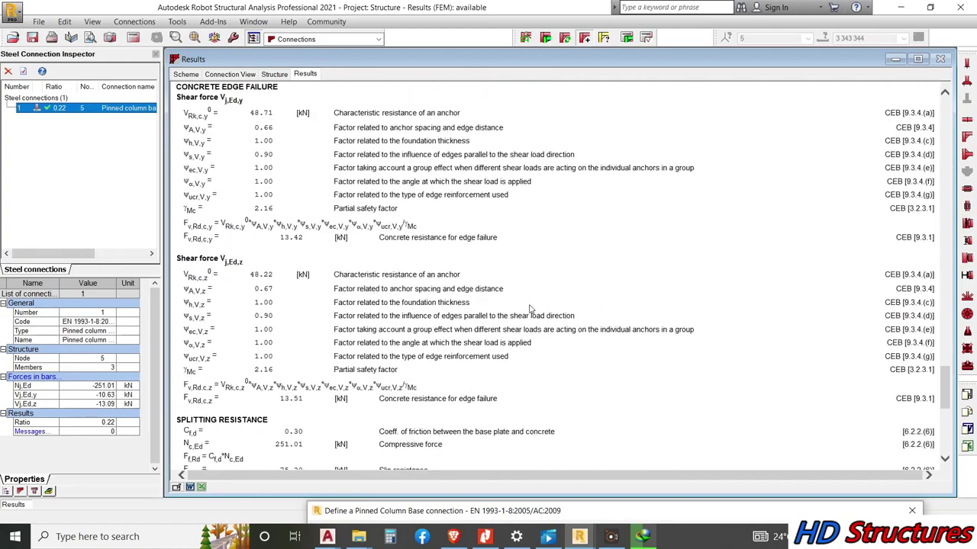
{"action": "scroll", "coordinate": [540, 292], "scroll_direction": "up", "scroll_amount": 20}
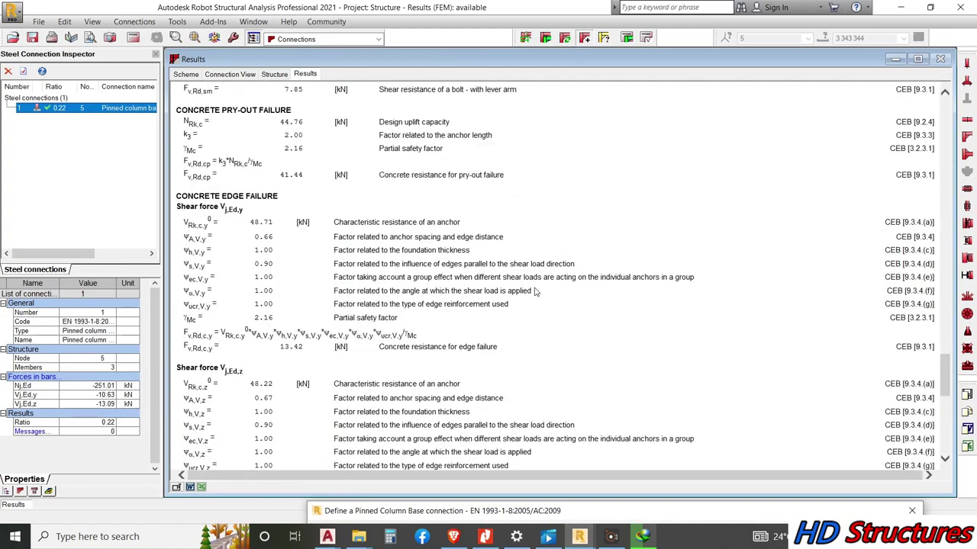
{"action": "scroll", "coordinate": [458, 295], "scroll_direction": "up", "scroll_amount": 5}
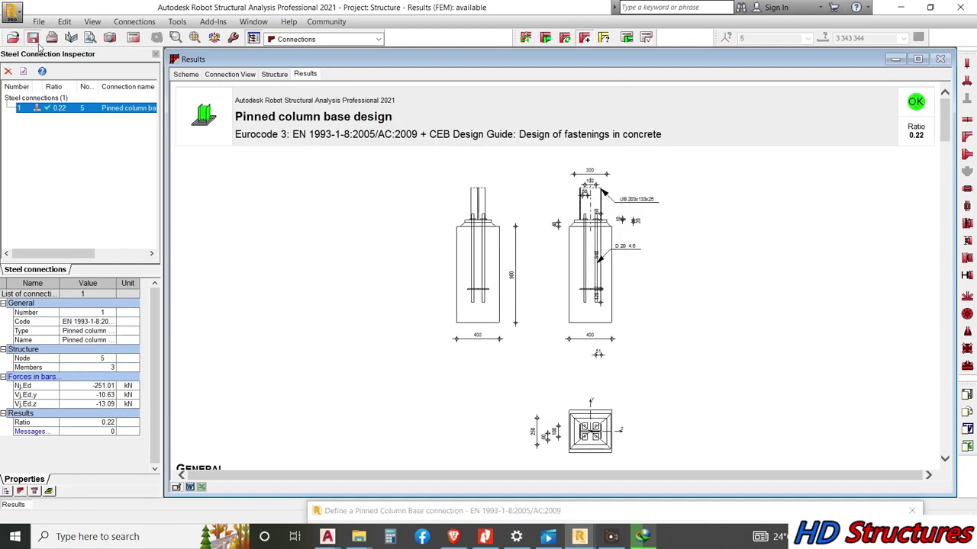
Save the pinned column base connection as a DXF format (*.dxf) file named BASE in the WT folder.
{"action": "left_click", "coordinate": [32, 37]}
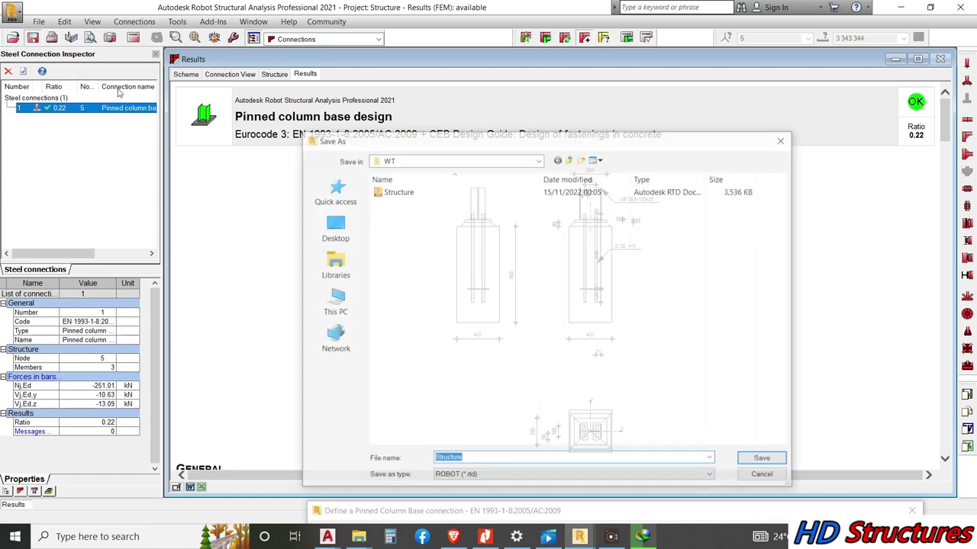
{"action": "left_click", "coordinate": [451, 478]}
{"action": "left_click", "coordinate": [481, 401]}
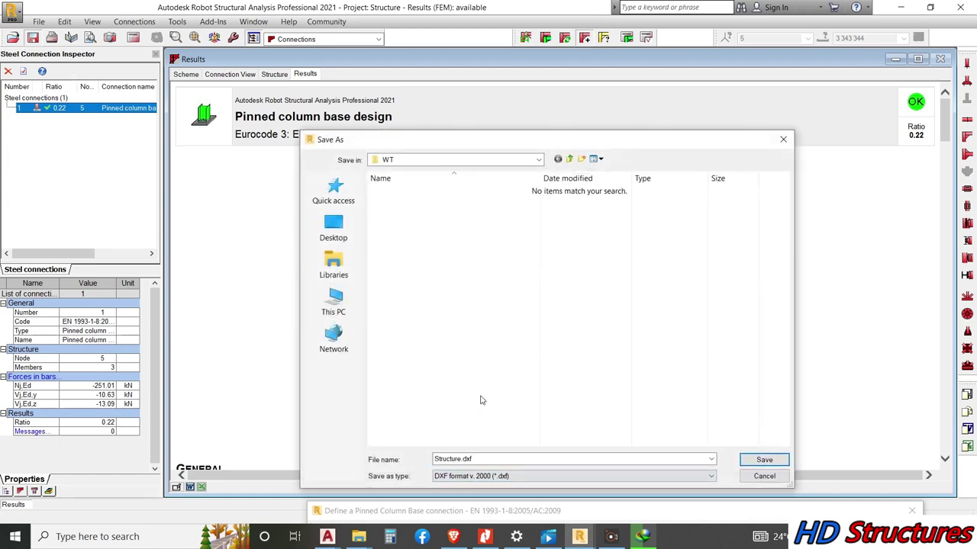
{"action": "left_click", "coordinate": [465, 478]}
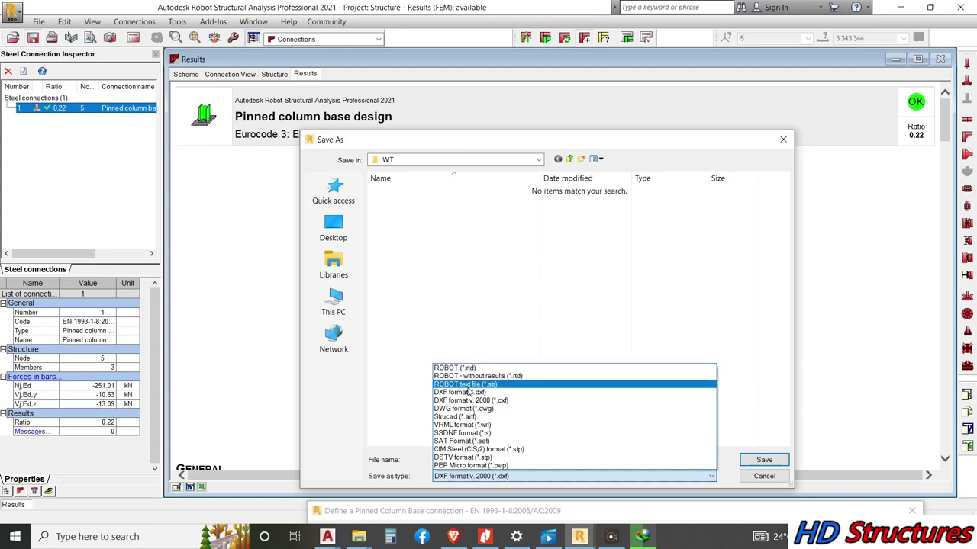
{"action": "left_click", "coordinate": [469, 389]}
{"action": "left_click", "coordinate": [467, 478]}
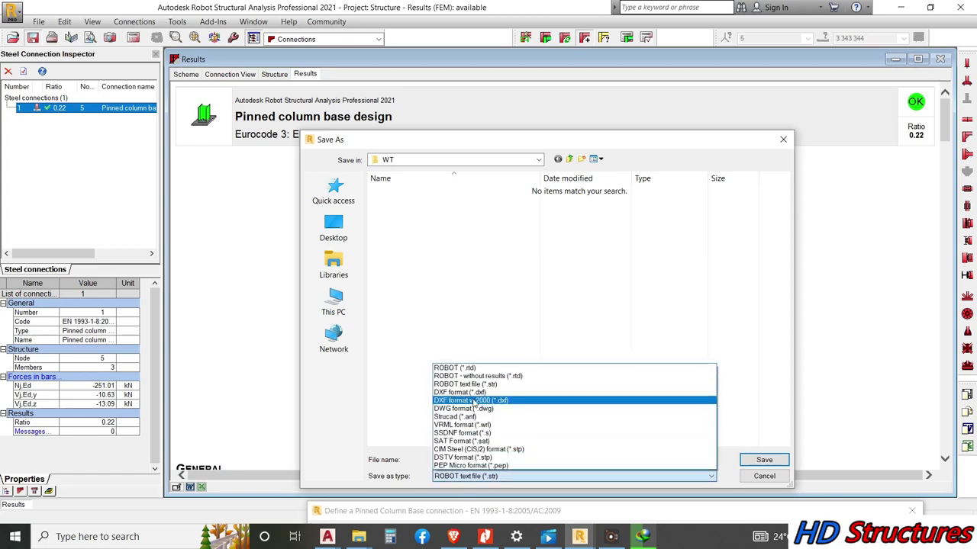
{"action": "left_click", "coordinate": [475, 402]}
{"action": "double_click", "coordinate": [482, 459]}
{"action": "type", "text": "BASE"}
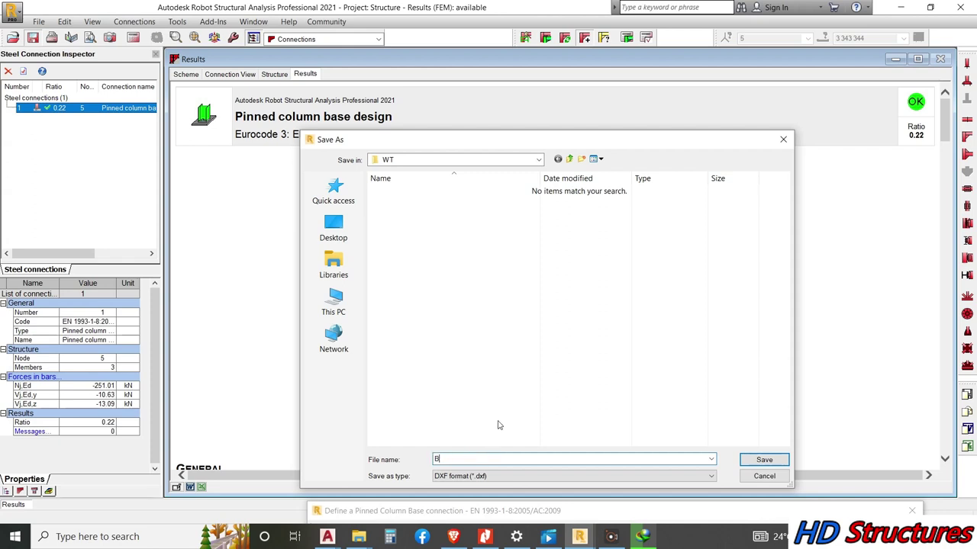
{"action": "left_click", "coordinate": [762, 460]}
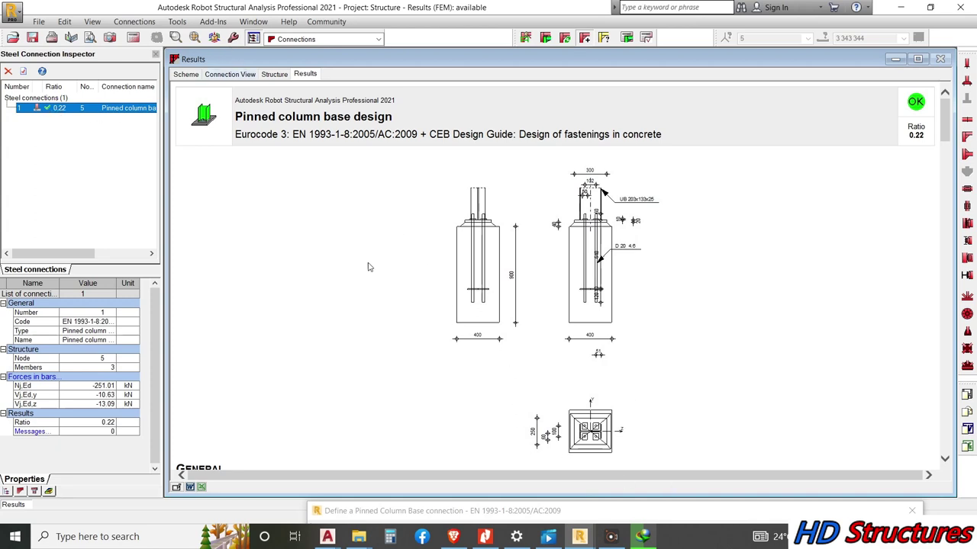
{"action": "right_click", "coordinate": [402, 185]}
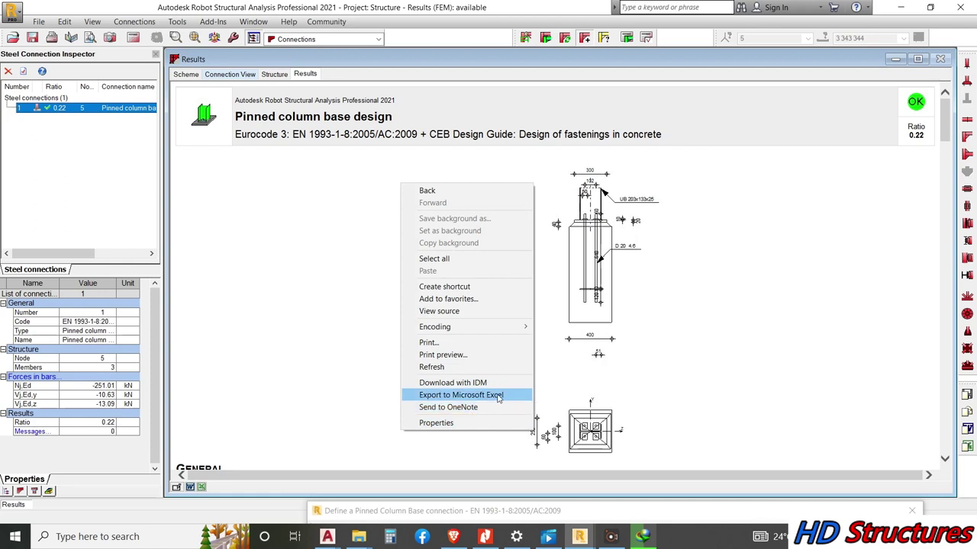
{"action": "left_click", "coordinate": [344, 175]}
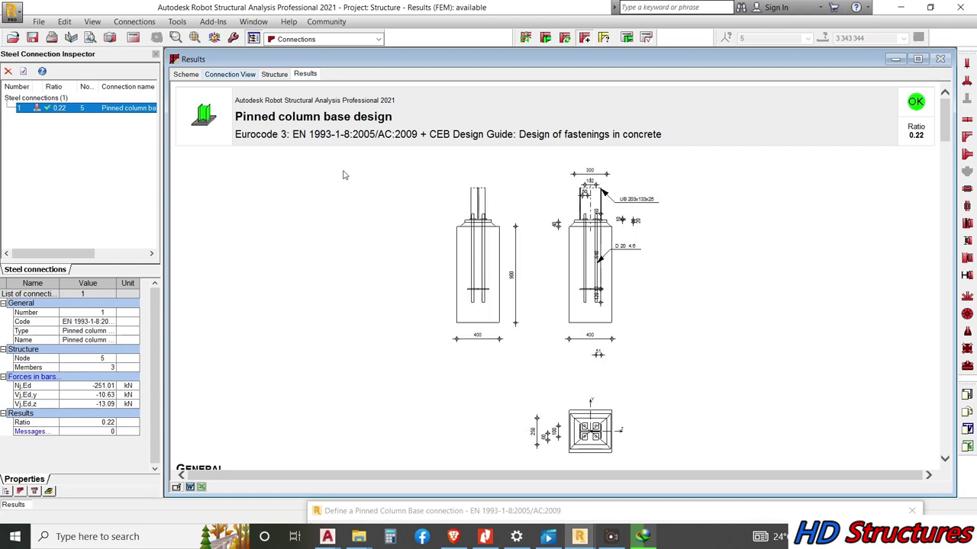
{"action": "right_click", "coordinate": [346, 180]}
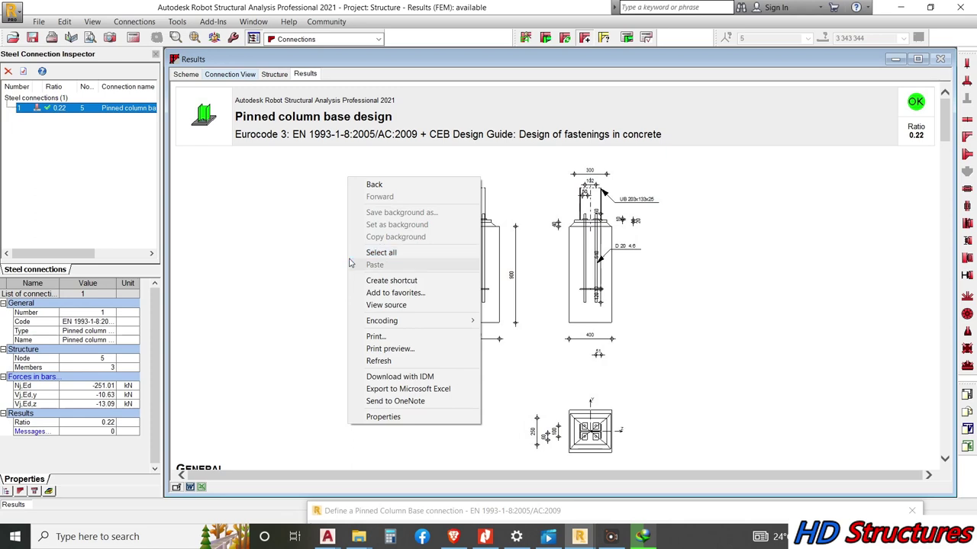
{"action": "left_click", "coordinate": [390, 343]}
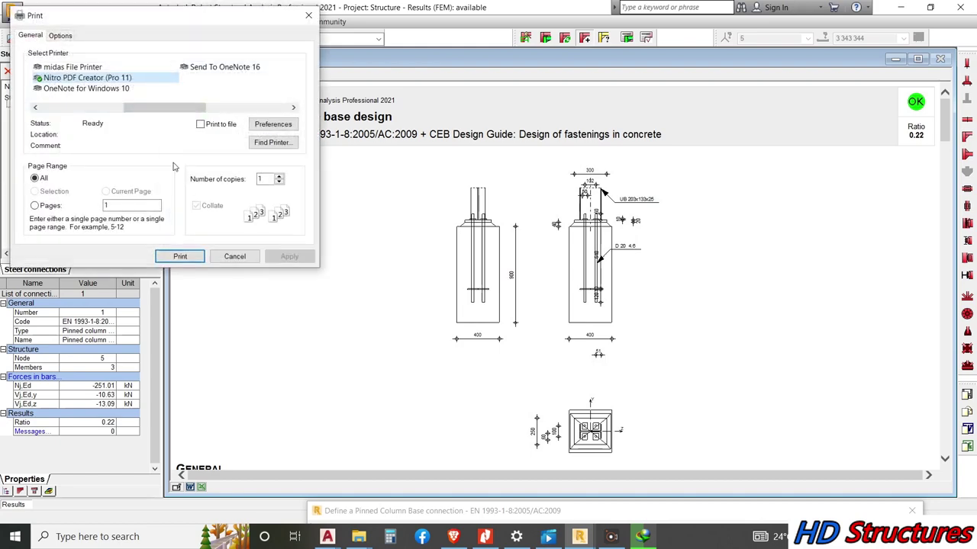
{"action": "left_click", "coordinate": [237, 258]}
Review the rest of the column base design report, its dimensioned scheme and the 3D connection view.
{"action": "scroll", "coordinate": [511, 267], "scroll_direction": "down", "scroll_amount": 20}
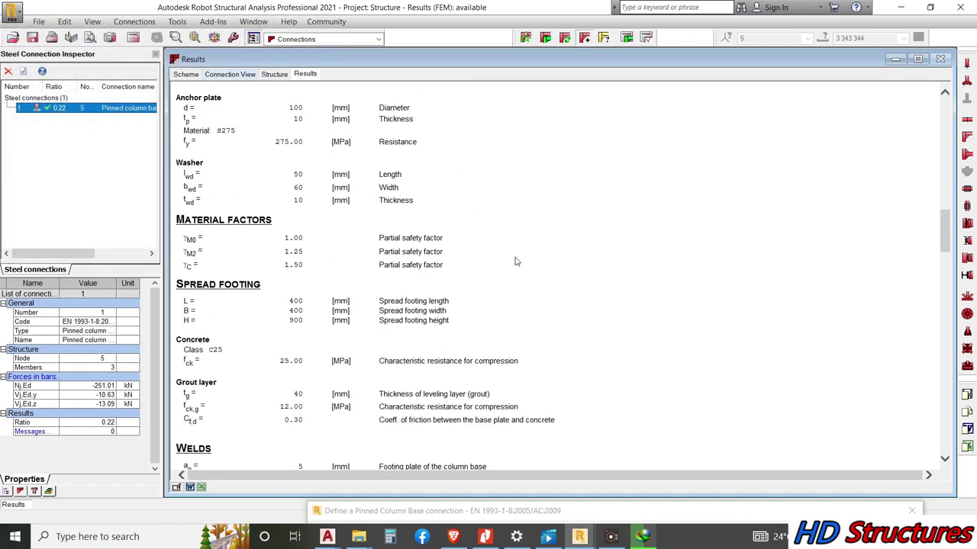
{"action": "scroll", "coordinate": [507, 271], "scroll_direction": "down", "scroll_amount": 15}
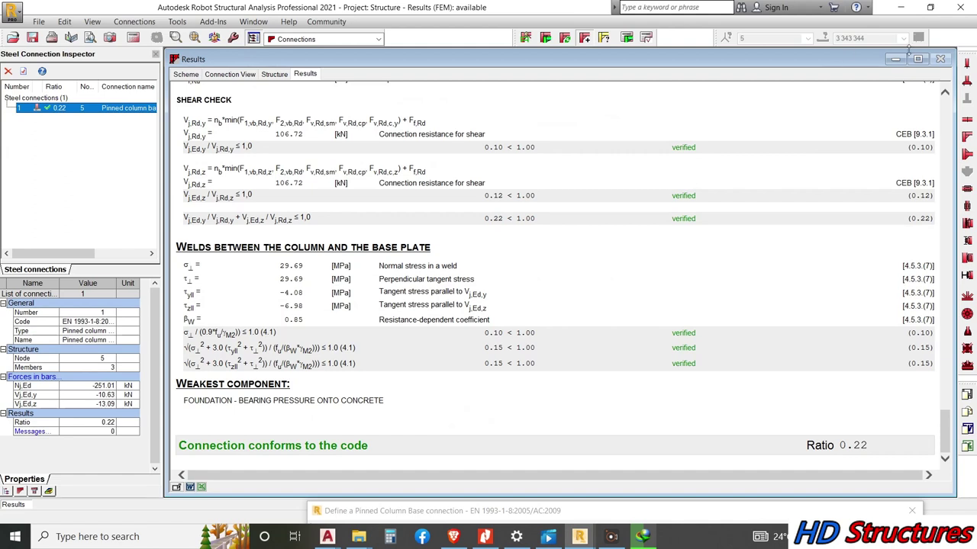
{"action": "left_click", "coordinate": [186, 74]}
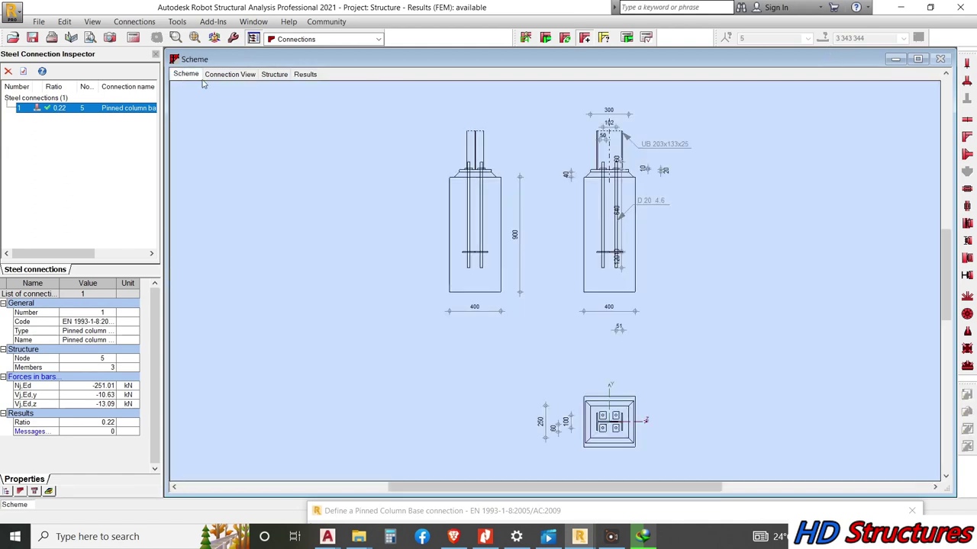
{"action": "left_click", "coordinate": [230, 74]}
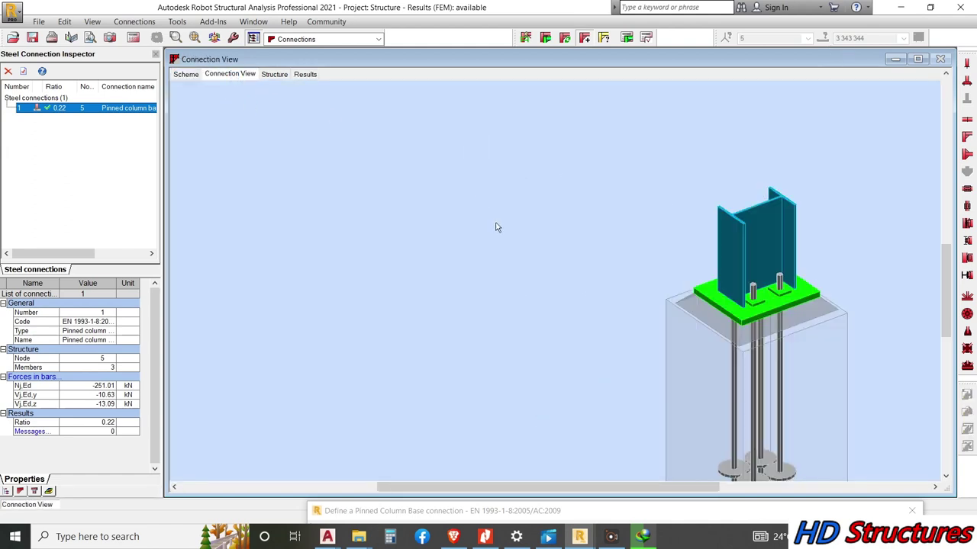
{"action": "scroll", "coordinate": [656, 278], "scroll_direction": "down", "scroll_amount": 2}
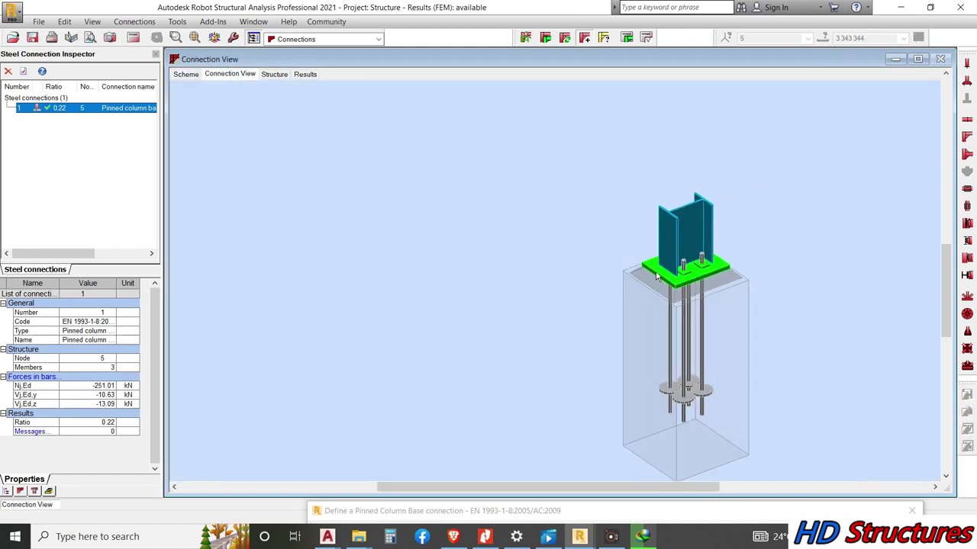
Return from the connection design to the structure's Geometry layout and close the pinned column base definition dialog.
{"action": "left_click", "coordinate": [380, 39]}
{"action": "left_click", "coordinate": [379, 39]}
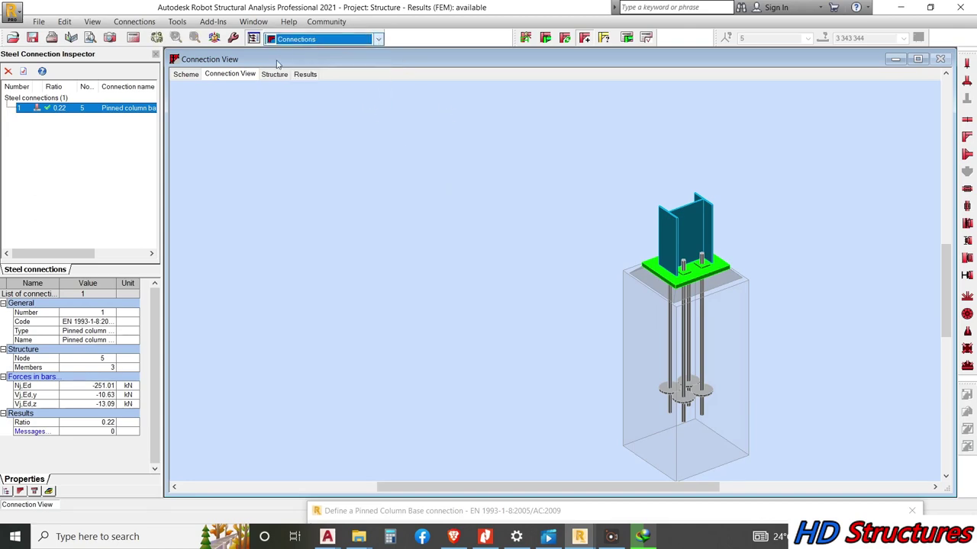
{"action": "left_click", "coordinate": [272, 74]}
{"action": "scroll", "coordinate": [500, 263], "scroll_direction": "down", "scroll_amount": 8}
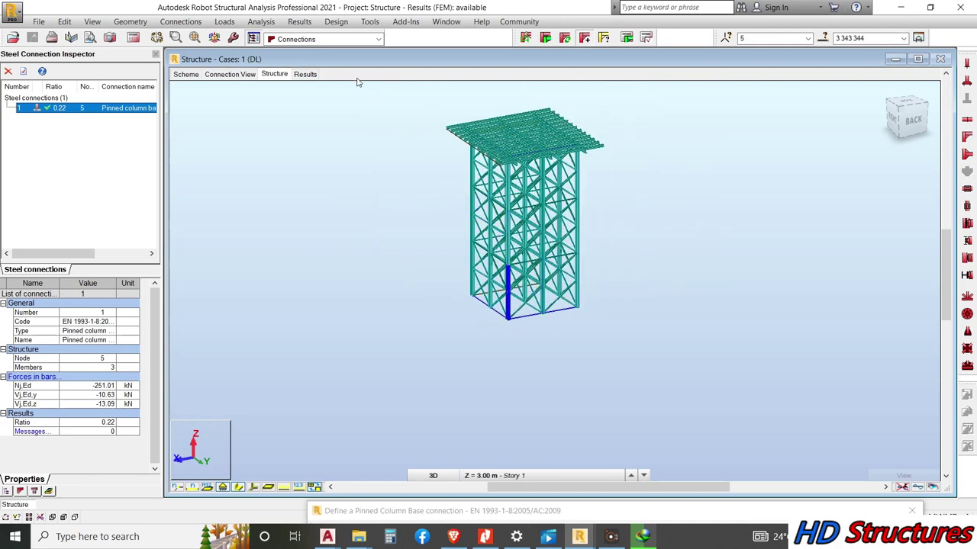
{"action": "left_click", "coordinate": [378, 39]}
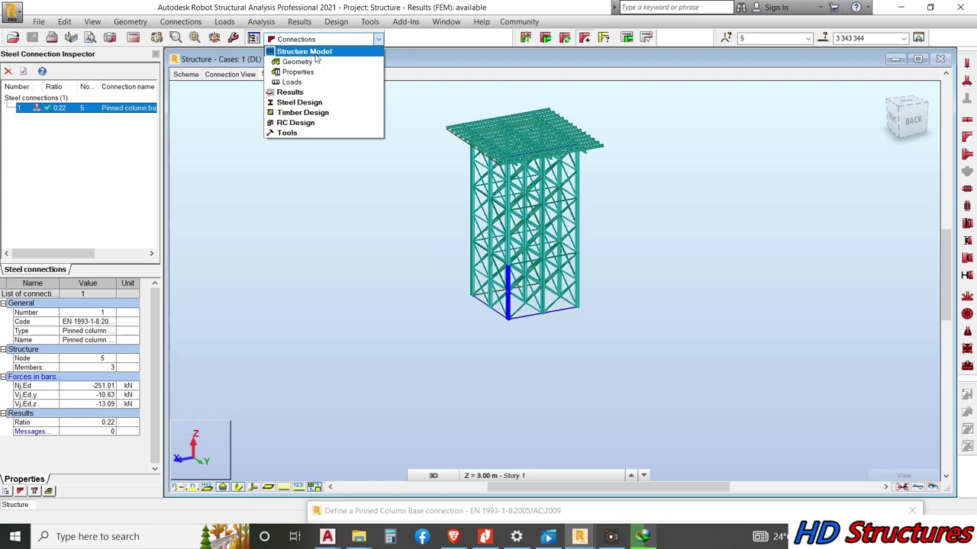
{"action": "left_click", "coordinate": [299, 62]}
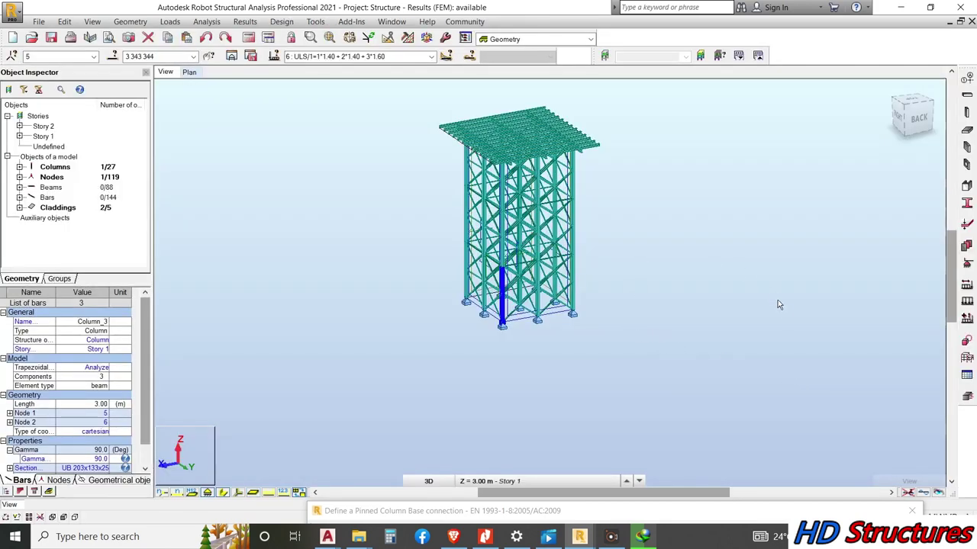
{"action": "left_click", "coordinate": [454, 510]}
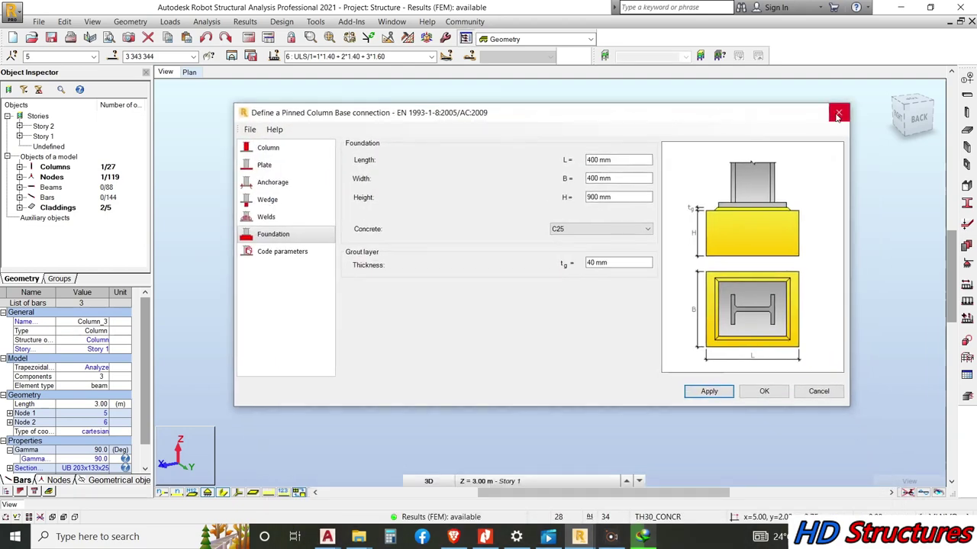
{"action": "left_click", "coordinate": [839, 113]}
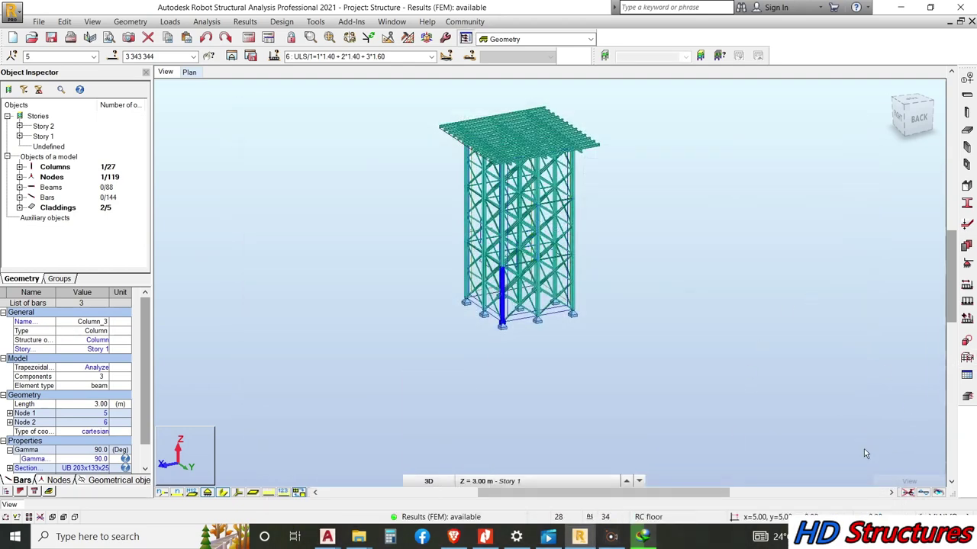
Transfer the current selection to provided reinforcement design, using all manual ULS combinations for spread footings with grouping by story and geometry.
{"action": "scroll", "coordinate": [504, 339], "scroll_direction": "up", "scroll_amount": 5}
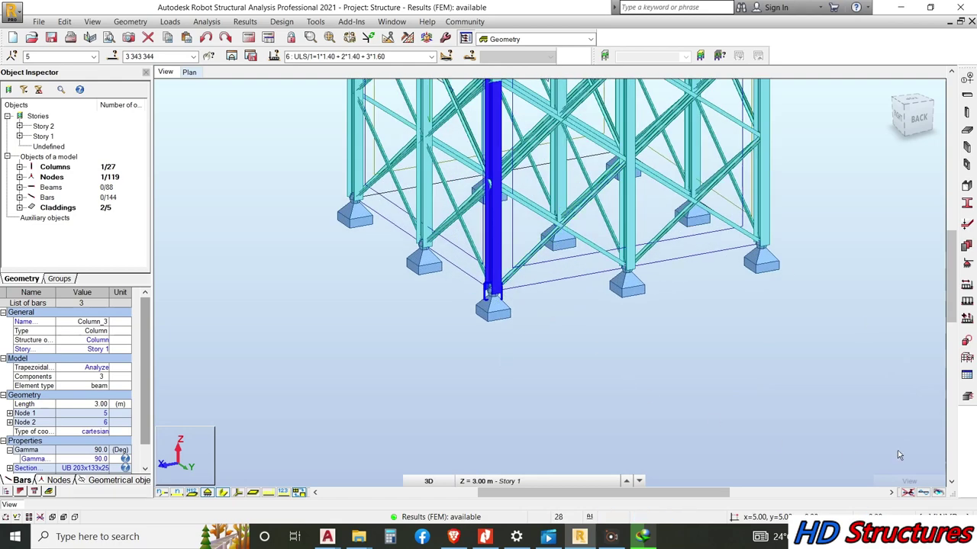
{"action": "left_click", "coordinate": [968, 397]}
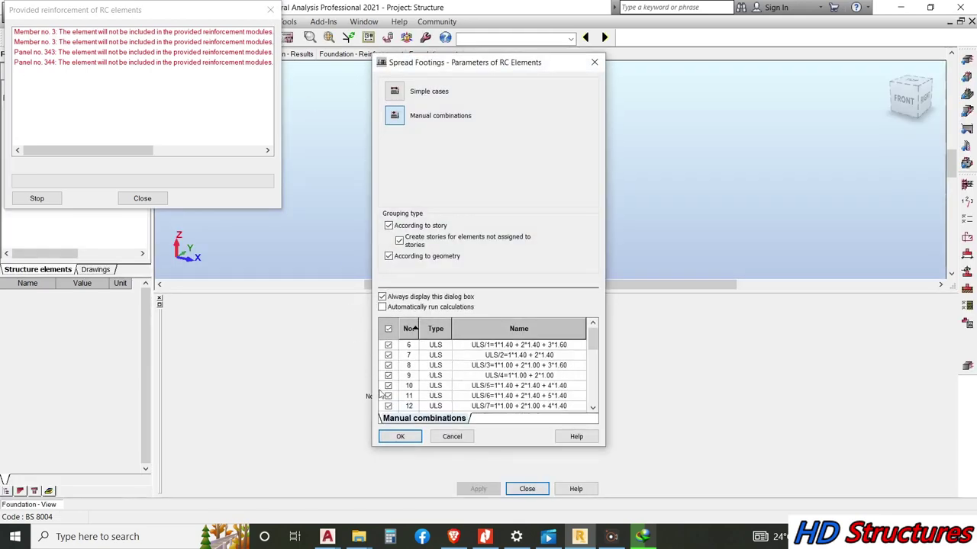
{"action": "left_click", "coordinate": [402, 438]}
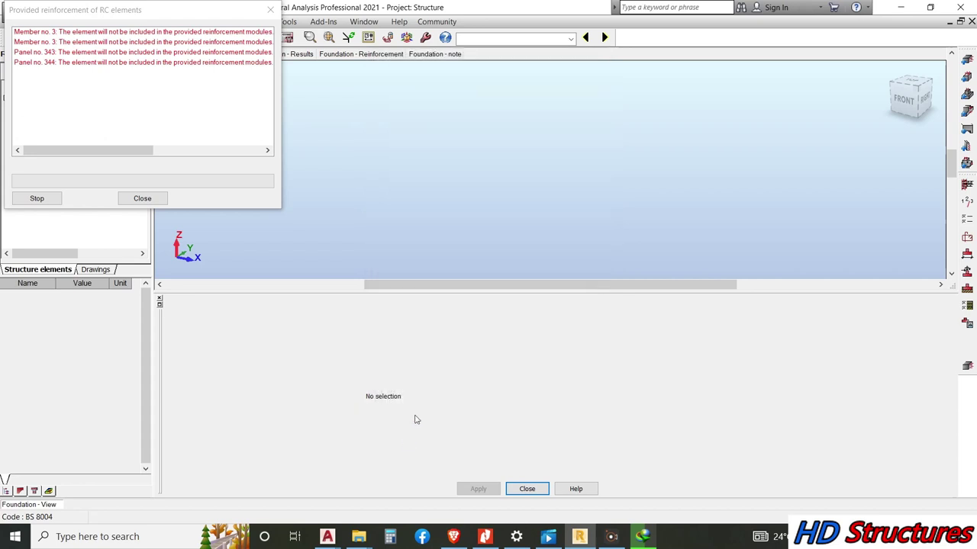
{"action": "left_click", "coordinate": [143, 200]}
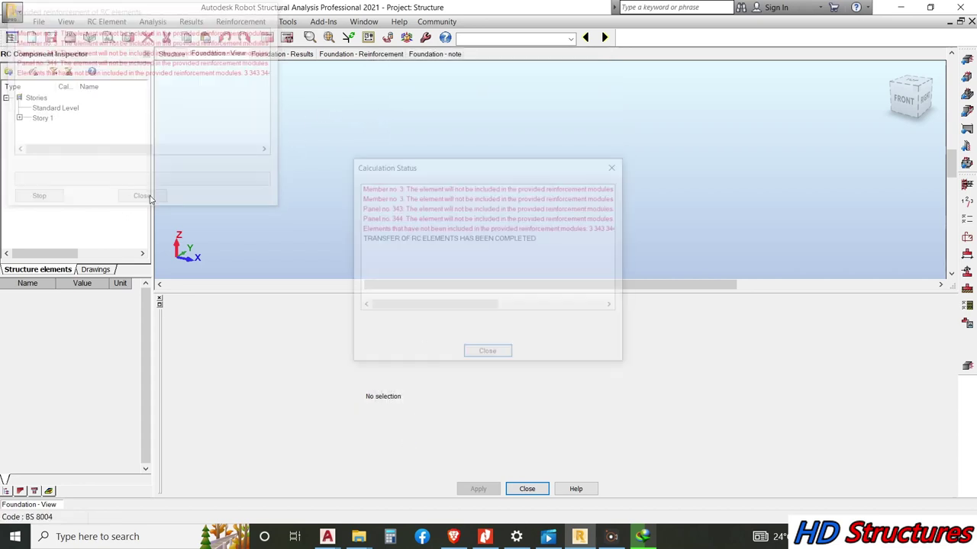
{"action": "left_click", "coordinate": [489, 355]}
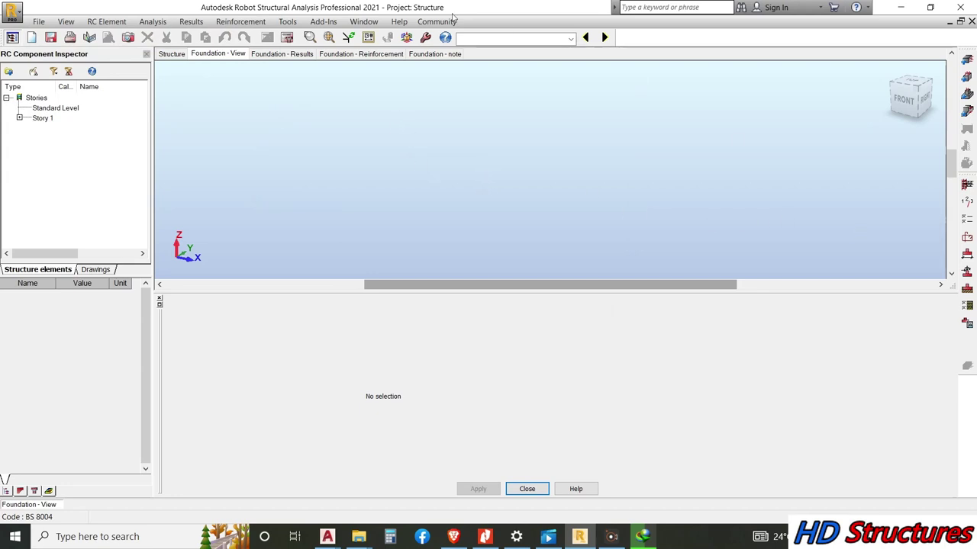
Show the structure in the XY plan view at the Base level, 0.00 m.
{"action": "left_click", "coordinate": [171, 57]}
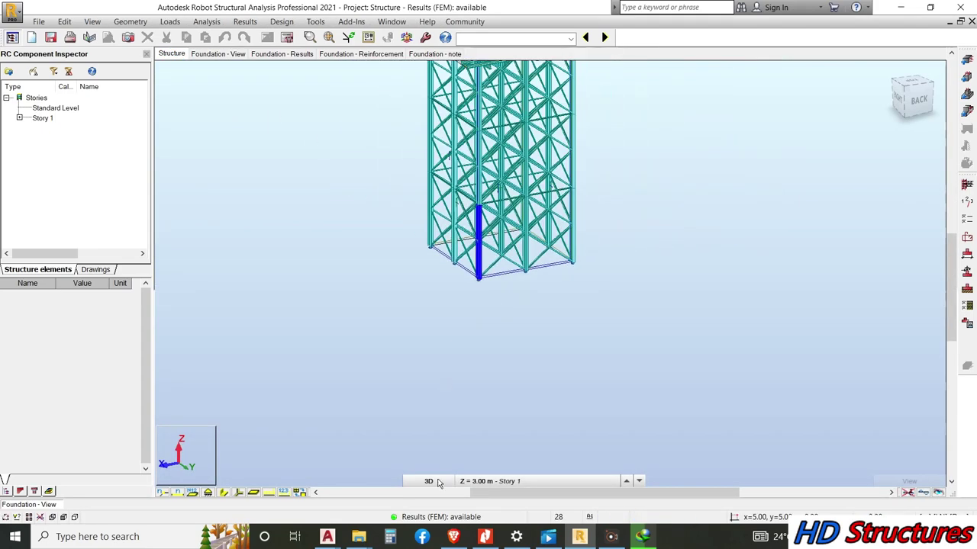
{"action": "left_click", "coordinate": [439, 481]}
{"action": "left_click", "coordinate": [460, 481]}
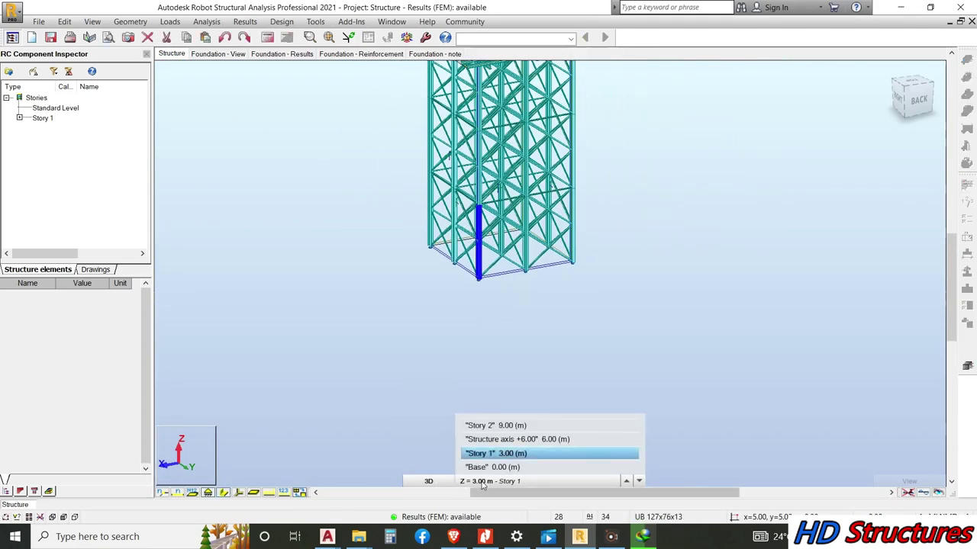
{"action": "left_click", "coordinate": [486, 467]}
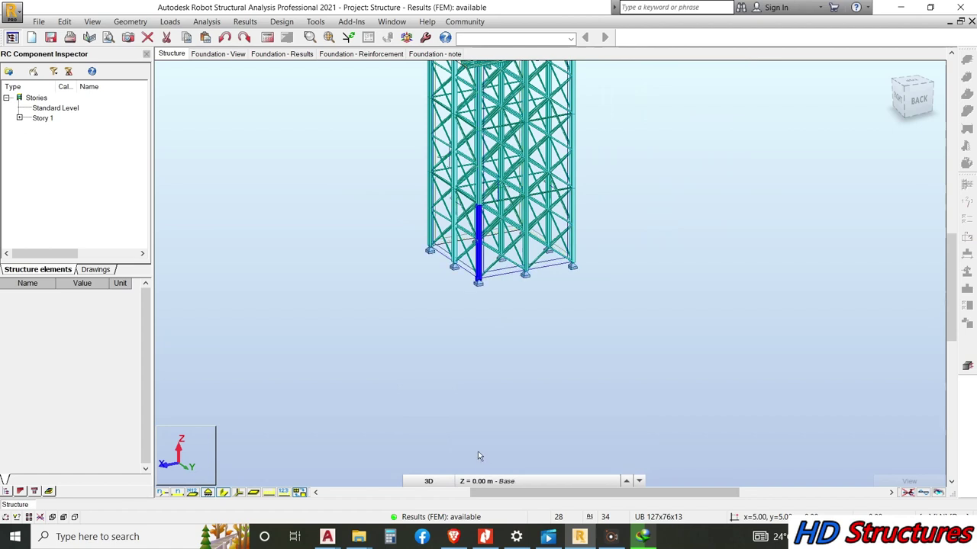
{"action": "left_click", "coordinate": [429, 482]}
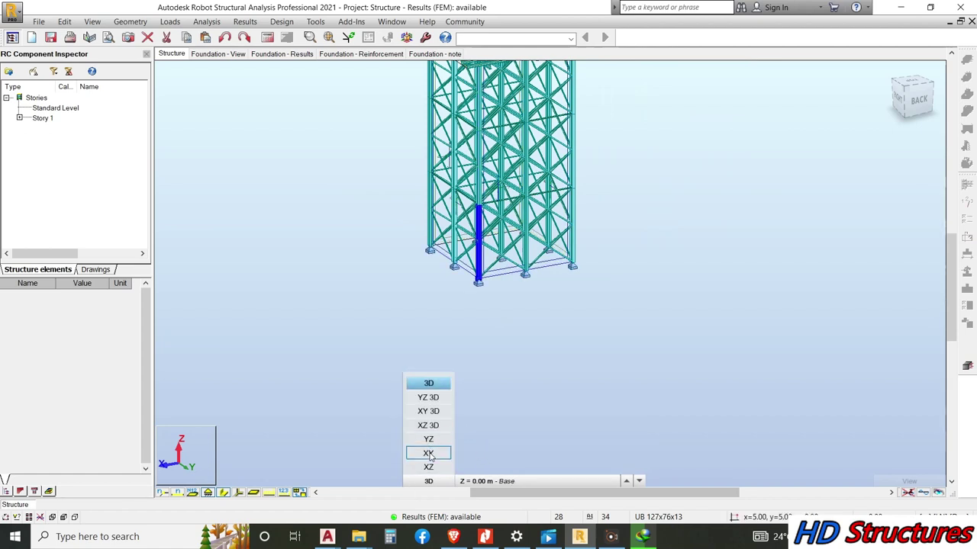
{"action": "left_click", "coordinate": [428, 453]}
Select the corner support at x = 5, y = 1 and transfer it to spread footing design using manual combinations, grouped by story and geometry.
{"action": "scroll", "coordinate": [544, 141], "scroll_direction": "up", "scroll_amount": 4}
{"action": "scroll", "coordinate": [519, 246], "scroll_direction": "down", "scroll_amount": 2}
{"action": "scroll", "coordinate": [665, 344], "scroll_direction": "up", "scroll_amount": 6}
{"action": "scroll", "coordinate": [653, 318], "scroll_direction": "down", "scroll_amount": 4}
{"action": "scroll", "coordinate": [654, 318], "scroll_direction": "down", "scroll_amount": 2}
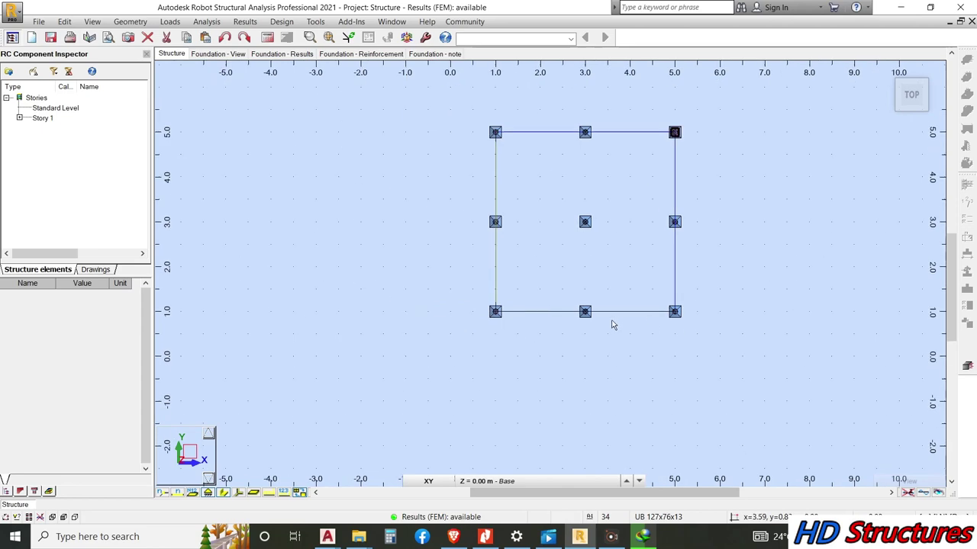
{"action": "scroll", "coordinate": [715, 318], "scroll_direction": "up", "scroll_amount": 7}
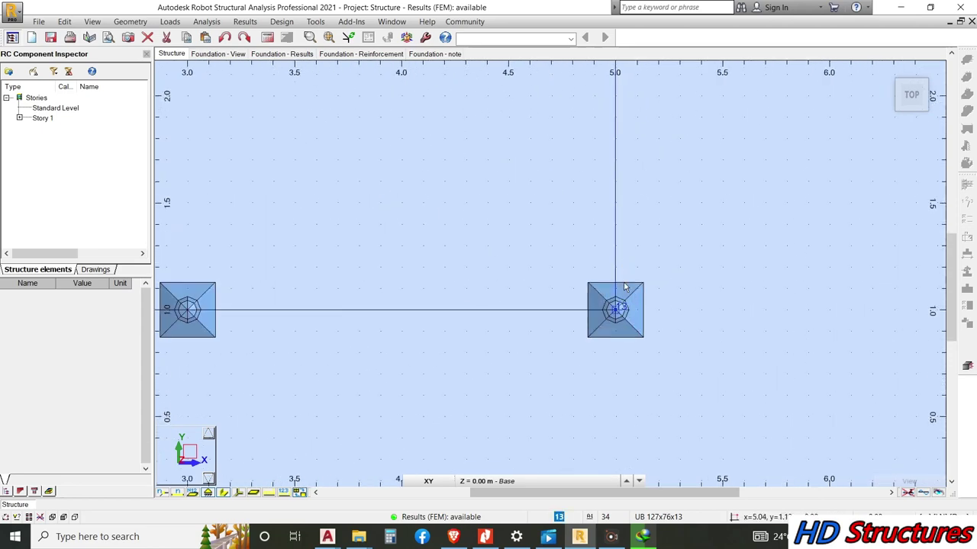
{"action": "scroll", "coordinate": [530, 239], "scroll_direction": "down", "scroll_amount": 6}
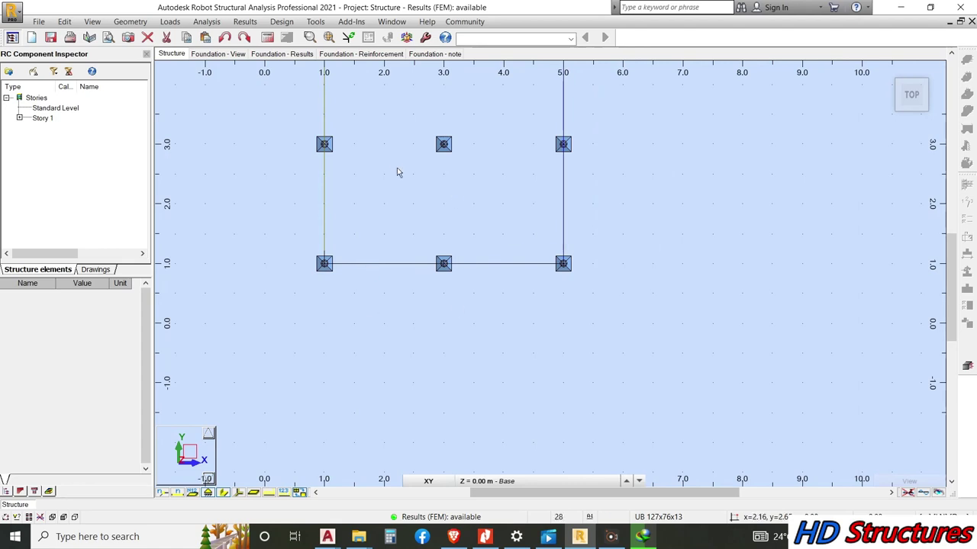
{"action": "mouse_move", "coordinate": [498, 202]}
{"action": "left_mouse_down"}
{"action": "mouse_move", "coordinate": [572, 278]}
{"action": "mouse_move", "coordinate": [625, 308]}
{"action": "left_mouse_up"}
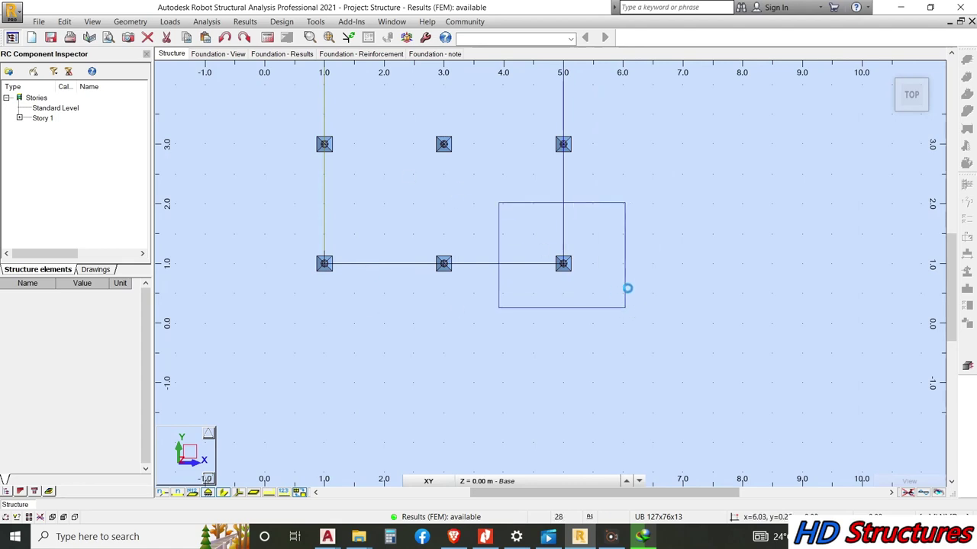
{"action": "left_click", "coordinate": [967, 366]}
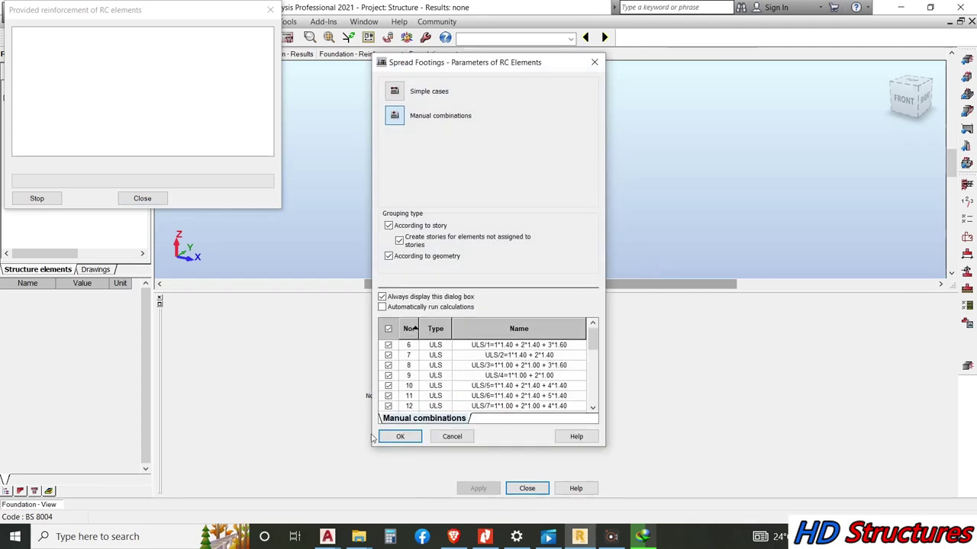
{"action": "left_click", "coordinate": [400, 437]}
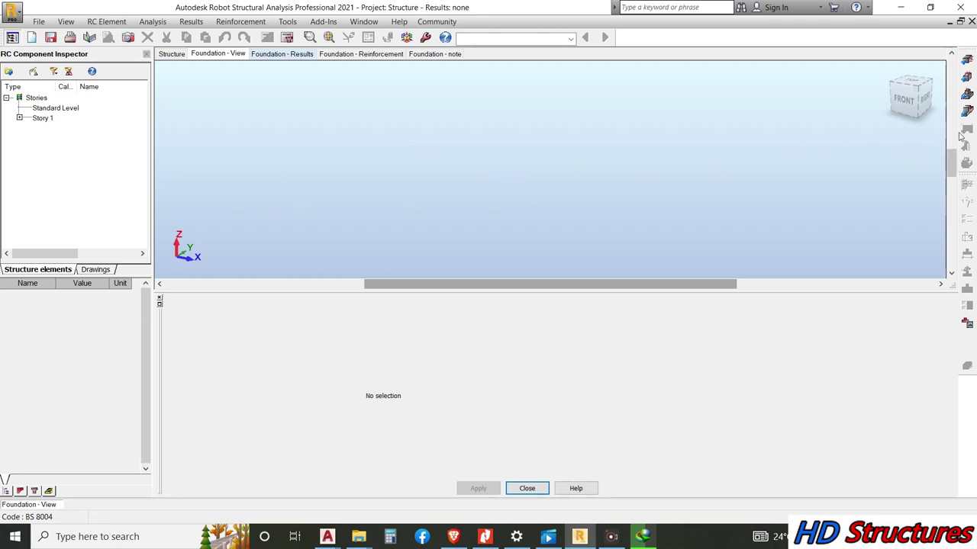
Open Foundation5 under Story 1 and inspect its dimensioned 3D view.
{"action": "mouse_move", "coordinate": [908, 94]}
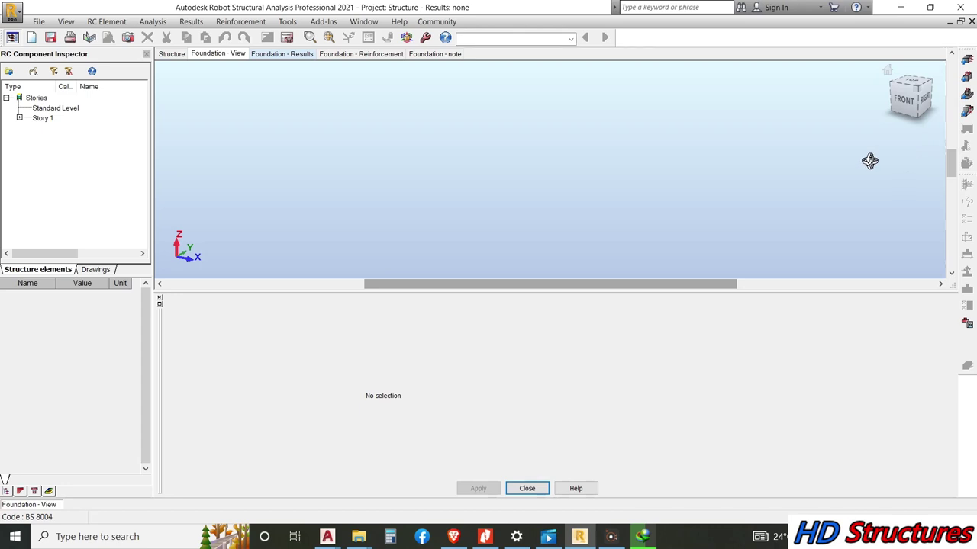
{"action": "left_click", "coordinate": [19, 118]}
{"action": "left_click", "coordinate": [72, 131]}
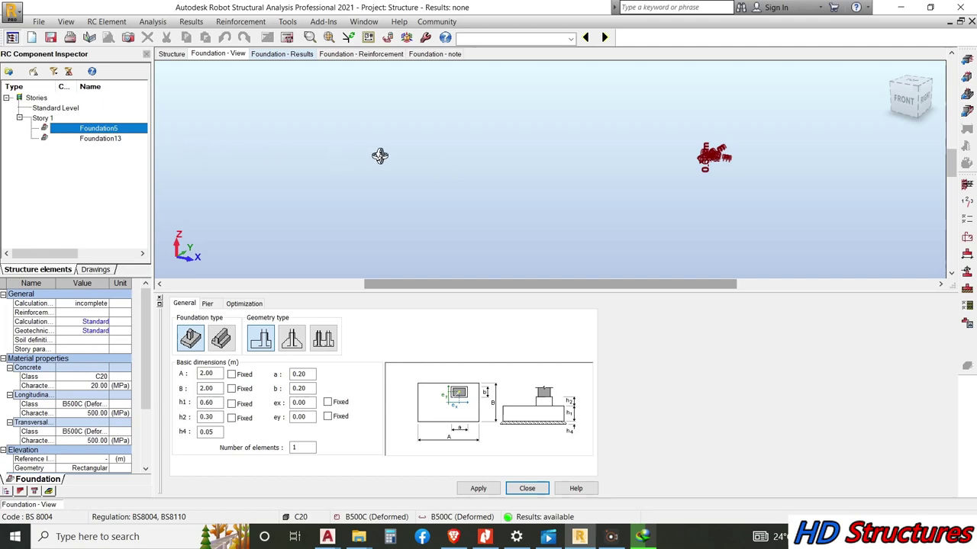
{"action": "scroll", "coordinate": [713, 156], "scroll_direction": "up", "scroll_amount": 5}
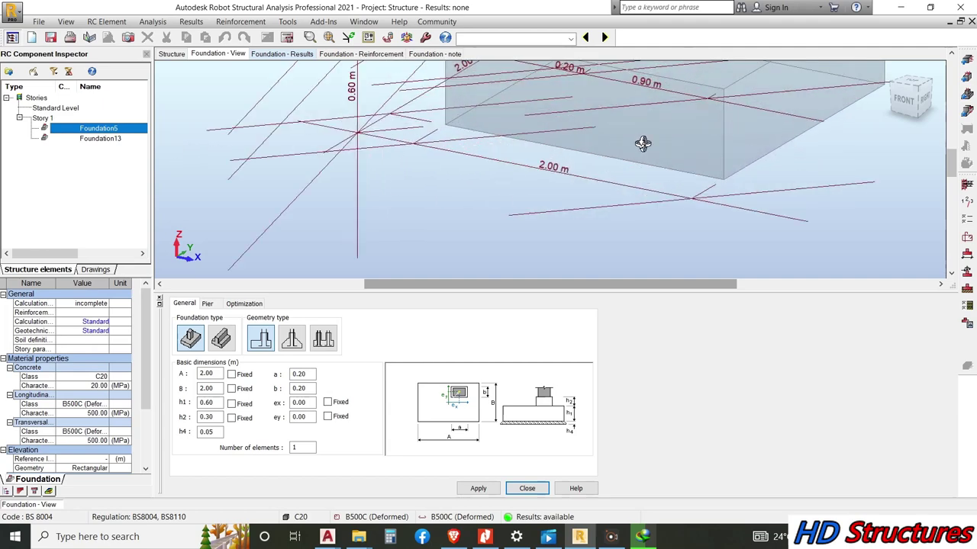
{"action": "scroll", "coordinate": [643, 143], "scroll_direction": "down", "scroll_amount": 3}
{"action": "scroll", "coordinate": [602, 131], "scroll_direction": "up", "scroll_amount": 4}
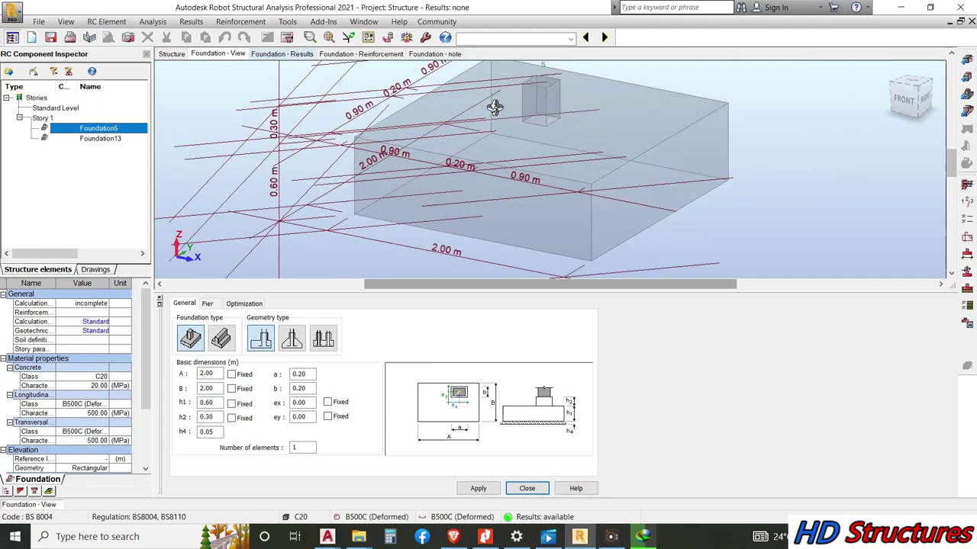
{"action": "scroll", "coordinate": [286, 197], "scroll_direction": "down", "scroll_amount": 2}
{"action": "scroll", "coordinate": [286, 197], "scroll_direction": "up", "scroll_amount": 3}
{"action": "scroll", "coordinate": [287, 197], "scroll_direction": "down", "scroll_amount": 1}
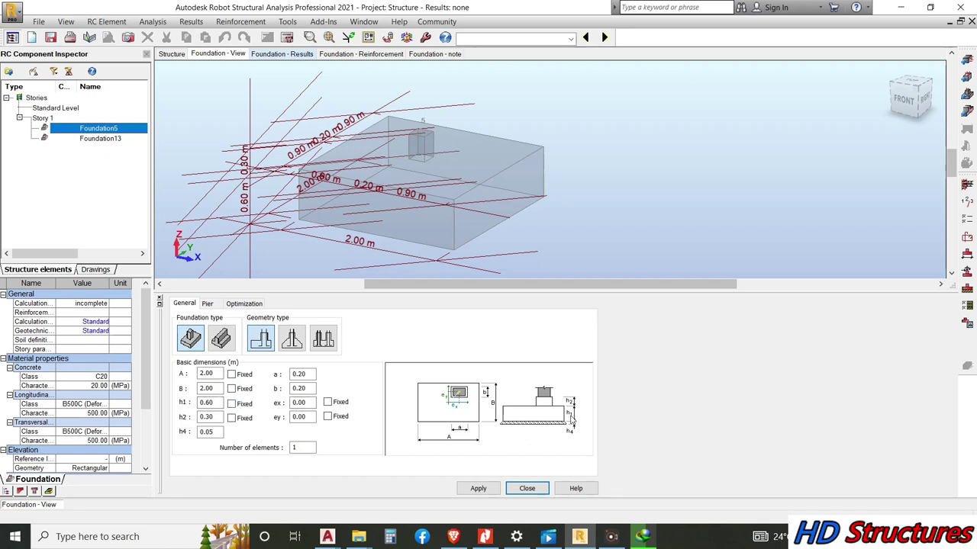
Fix the footing heights h1 and h2, set h1 to 0.4 m, and change the column pier type to Bolted.
{"action": "left_click", "coordinate": [232, 402]}
{"action": "left_click", "coordinate": [232, 417]}
{"action": "double_click", "coordinate": [214, 403]}
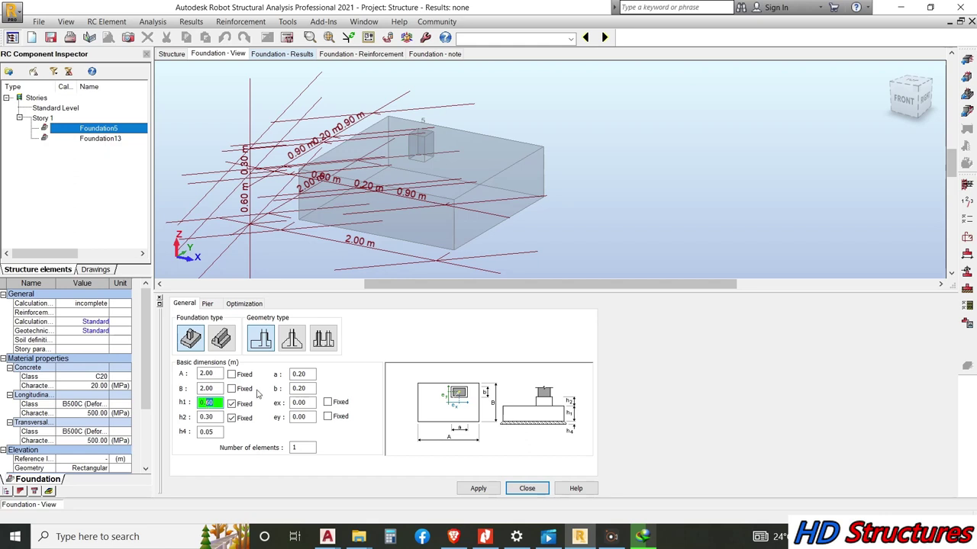
{"action": "type", "text": "0.4"}
{"action": "left_click", "coordinate": [231, 419]}
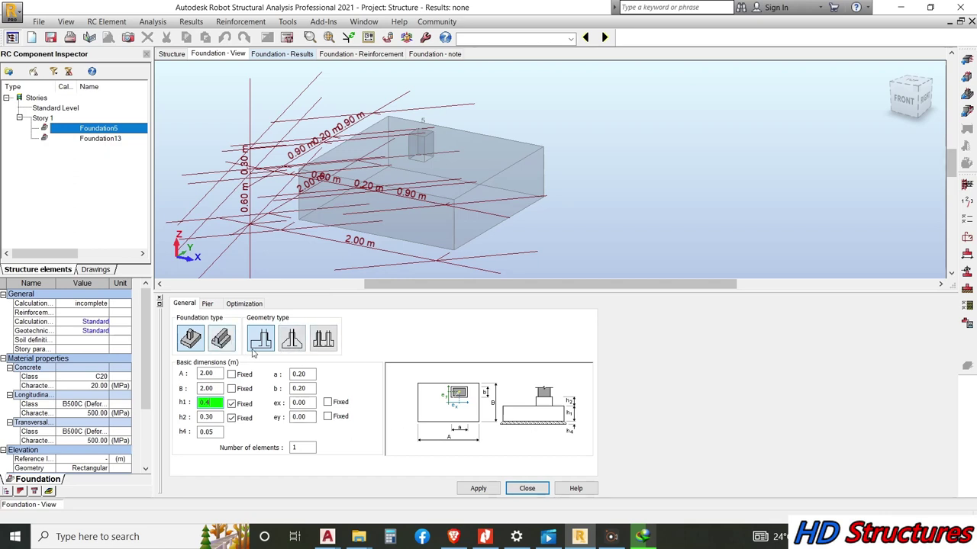
{"action": "left_click", "coordinate": [207, 304]}
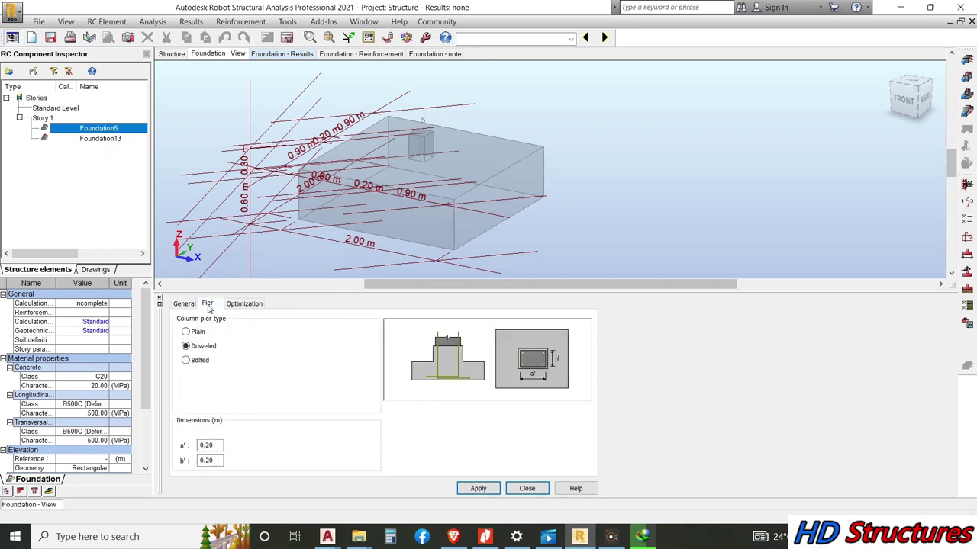
{"action": "left_click", "coordinate": [186, 361]}
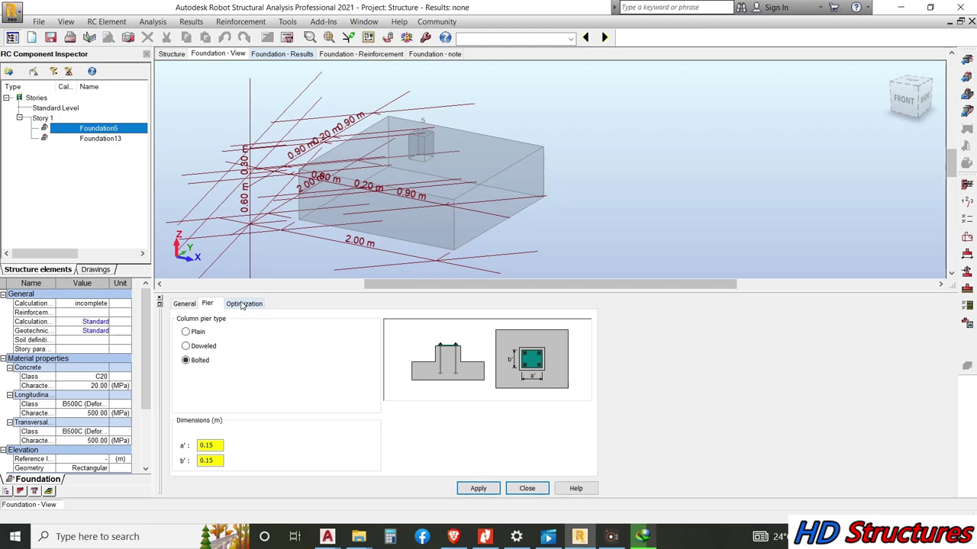
Try to apply bolted pier dimensions a' and b' of 0.4 m.
{"action": "double_click", "coordinate": [206, 447]}
{"action": "type", "text": "0.4"}
{"action": "double_click", "coordinate": [206, 461]}
{"action": "left_click", "coordinate": [217, 448]}
{"action": "left_click", "coordinate": [475, 490]}
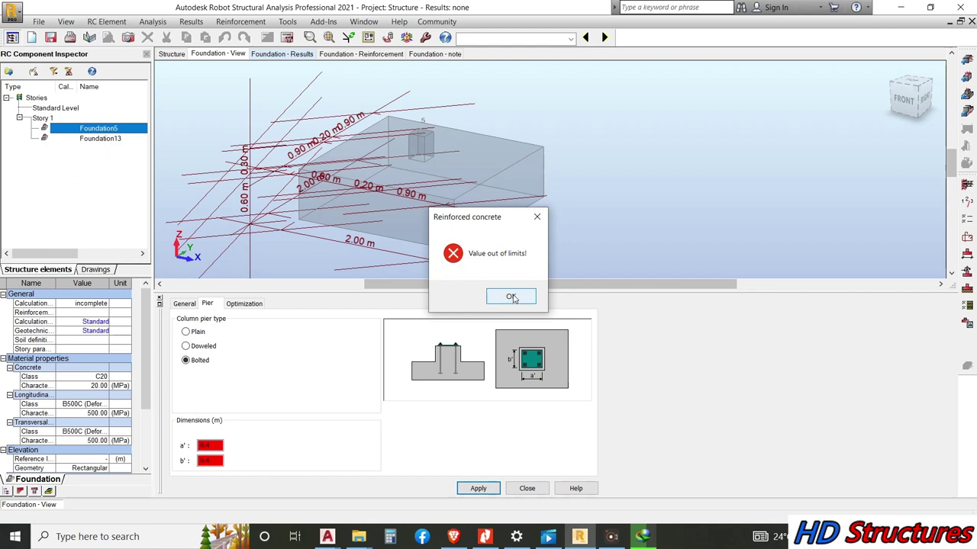
{"action": "left_click", "coordinate": [511, 297]}
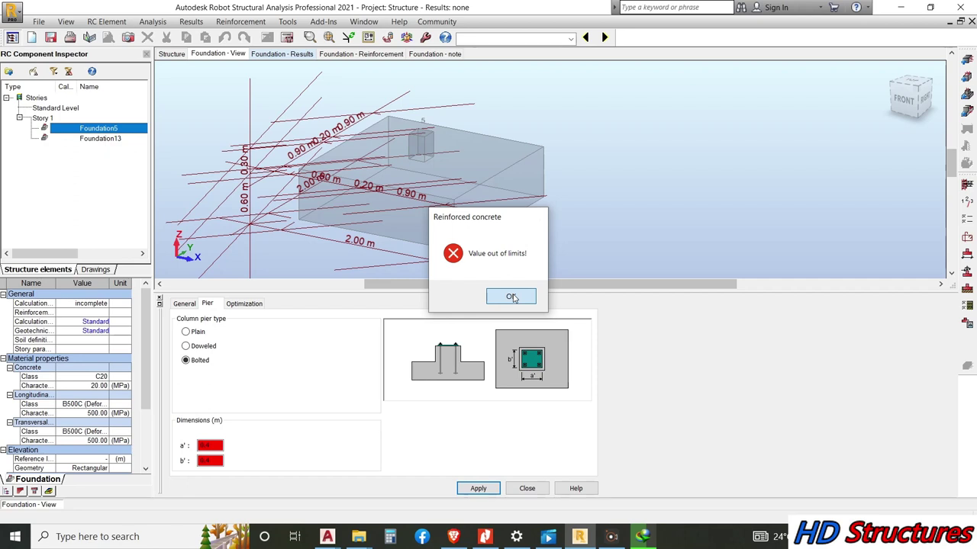
{"action": "left_click", "coordinate": [511, 297]}
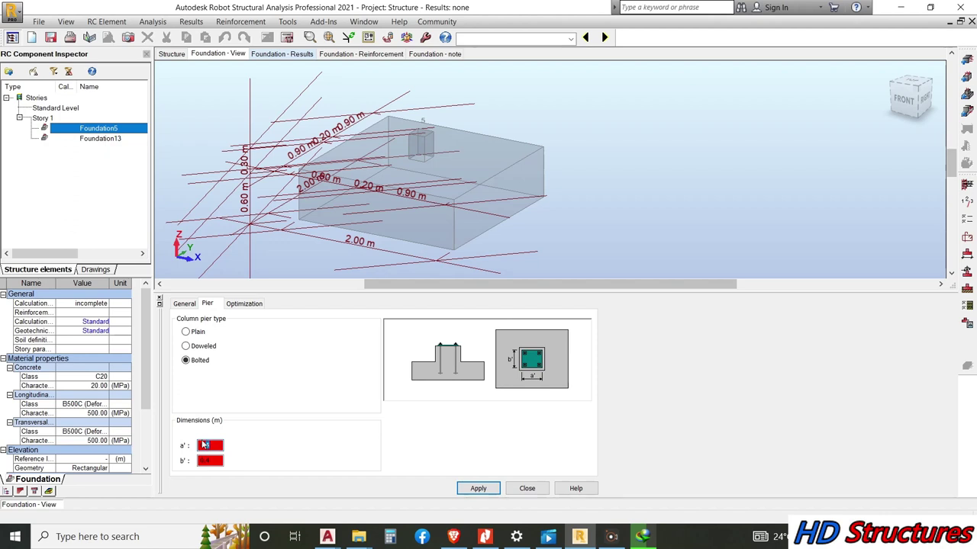
Set the bolted pier dimensions a' and b' to 0.20 m and apply the foundation settings.
{"action": "left_click", "coordinate": [220, 460]}
{"action": "left_click_drag", "start_coordinate": [215, 461], "coordinate": [204, 461]}
{"action": "left_click", "coordinate": [479, 489]}
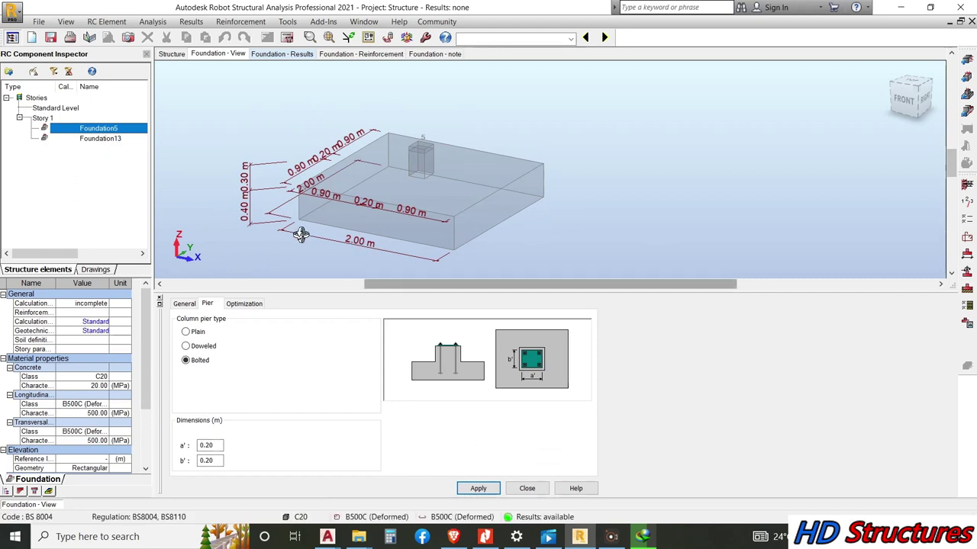
Open the foundation's BS 8110 calculation options and choose concrete class C20.
{"action": "left_click", "coordinate": [242, 303]}
{"action": "left_click", "coordinate": [211, 304]}
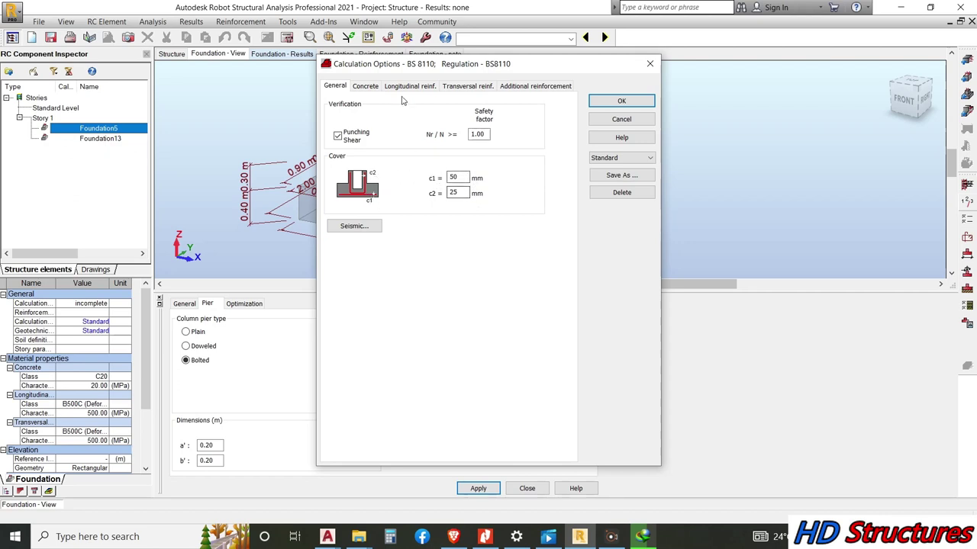
{"action": "left_click", "coordinate": [367, 86]}
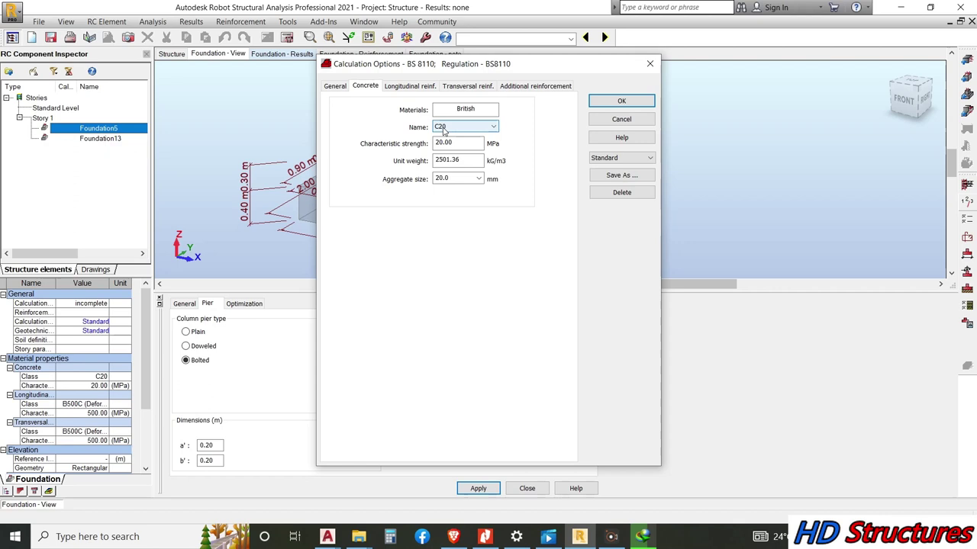
{"action": "left_click", "coordinate": [443, 128]}
{"action": "left_click", "coordinate": [444, 127]}
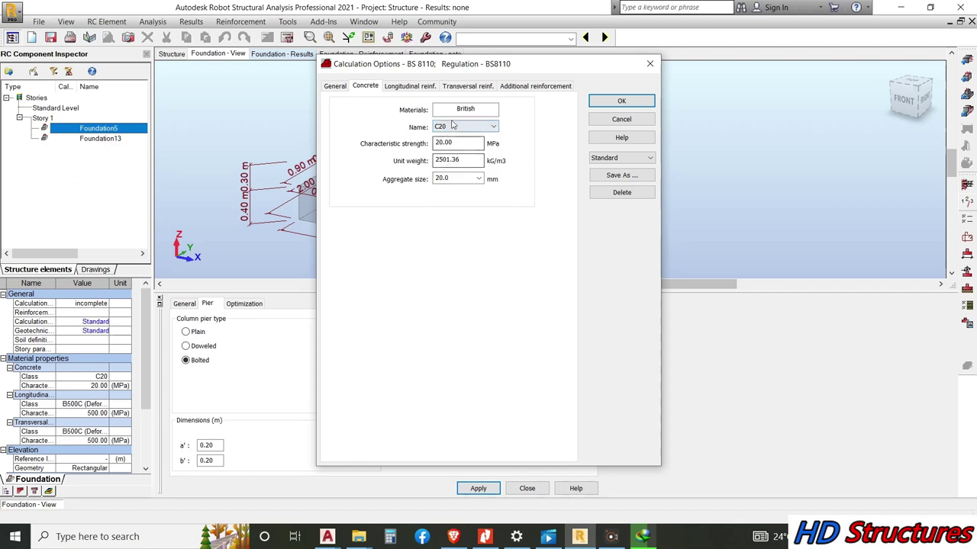
{"action": "left_click", "coordinate": [450, 126]}
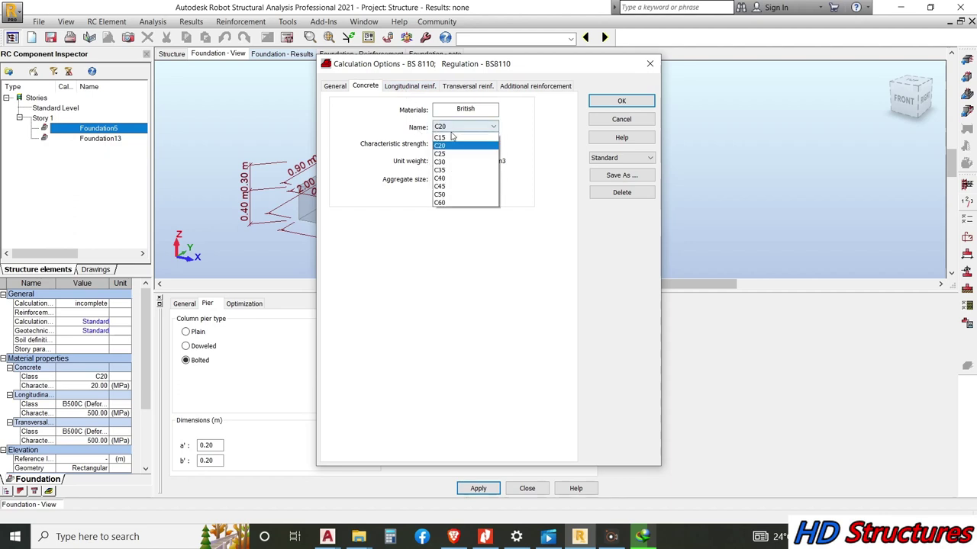
{"action": "left_click", "coordinate": [450, 146]}
Restrict the longitudinal reinforcement to C16 bars and the transversal reinforcement to C10 bars.
{"action": "left_click", "coordinate": [409, 85]}
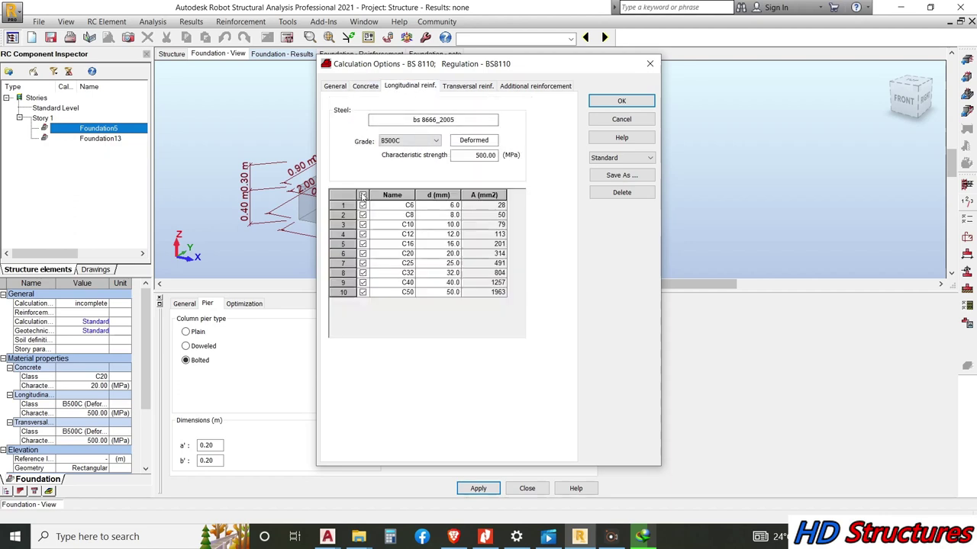
{"action": "left_click", "coordinate": [363, 244]}
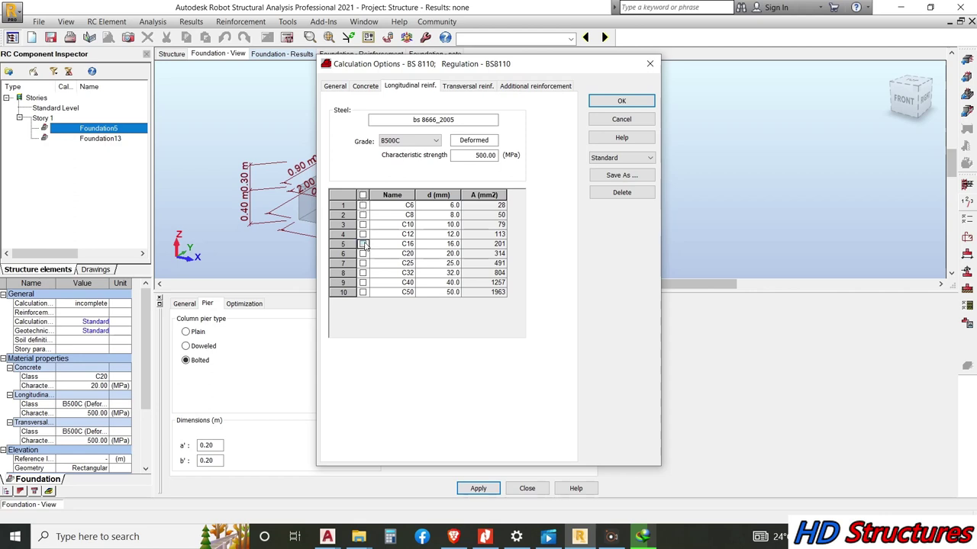
{"action": "left_click", "coordinate": [445, 85]}
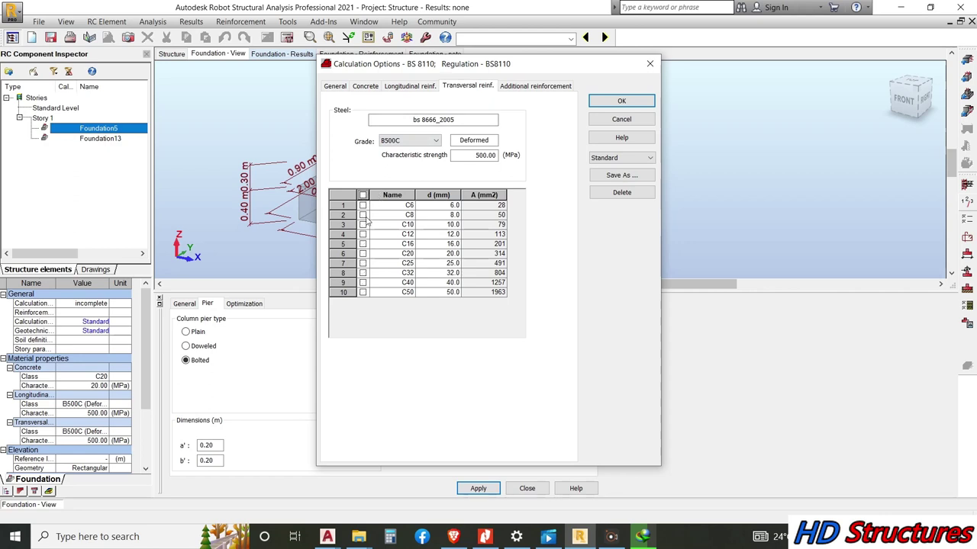
{"action": "left_click", "coordinate": [363, 225]}
Set the additional reinforcement grade to B500A, B or C and allow only H16 bars.
{"action": "left_click", "coordinate": [514, 88]}
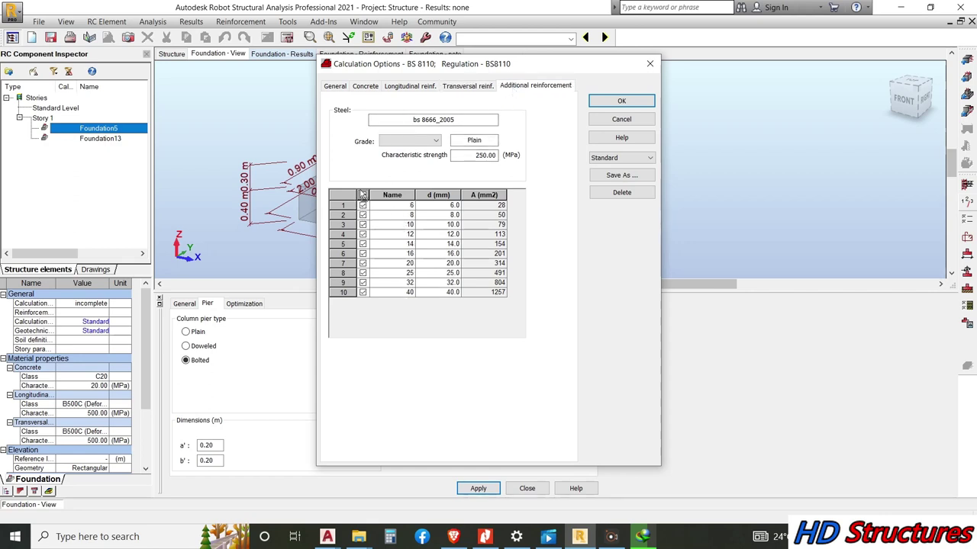
{"action": "left_click", "coordinate": [363, 254]}
{"action": "left_click", "coordinate": [363, 235]}
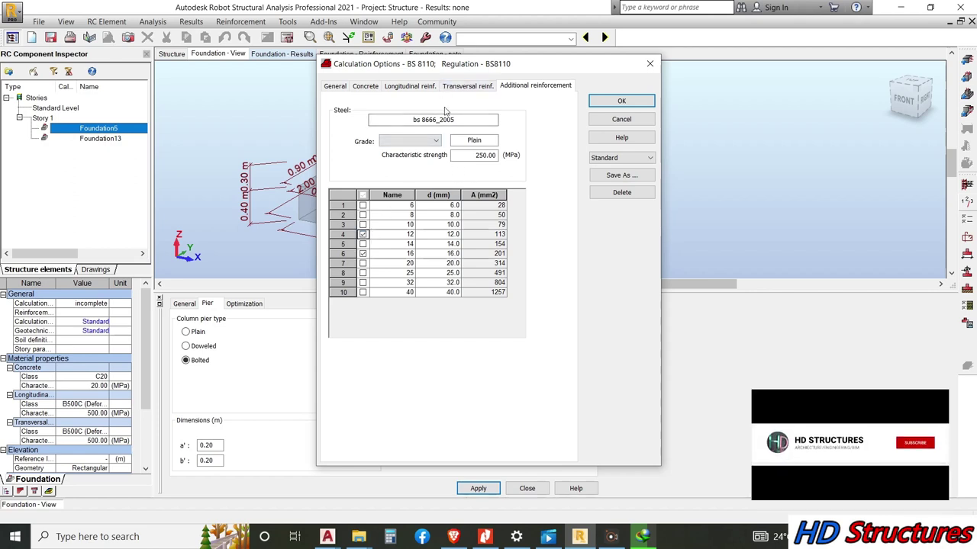
{"action": "left_click", "coordinate": [437, 142]}
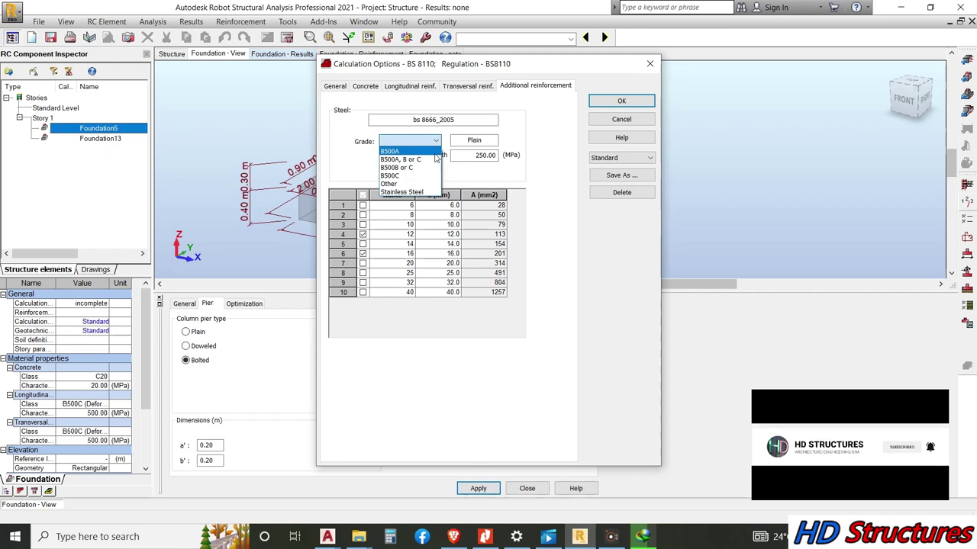
{"action": "left_click", "coordinate": [403, 159]}
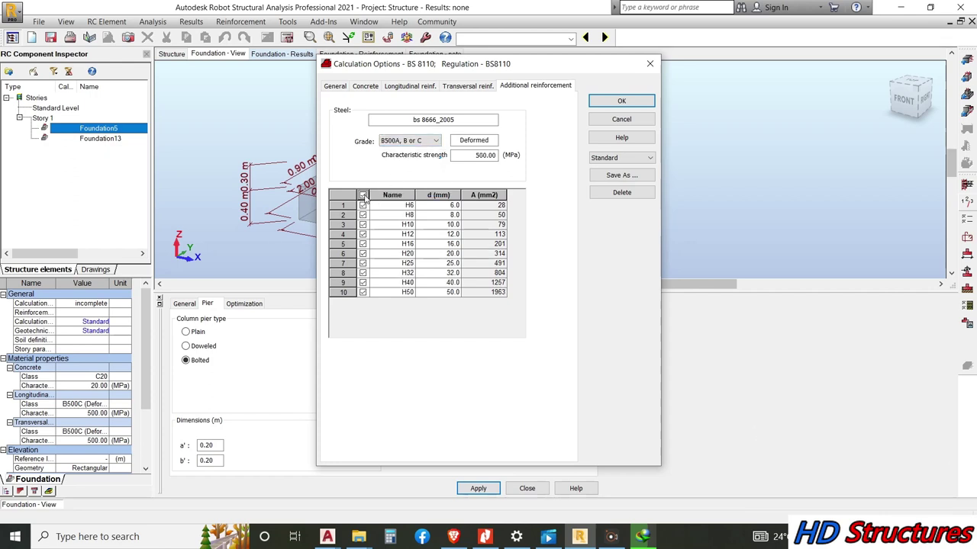
{"action": "left_click", "coordinate": [363, 244]}
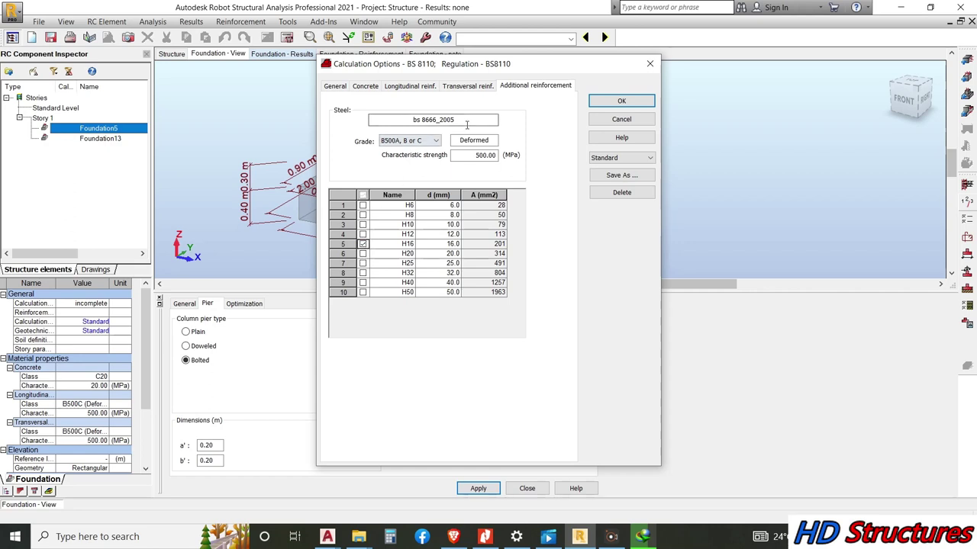
Change the transversal reinforcement grade to B500A, B or C and allow only H10 bars.
{"action": "left_click", "coordinate": [464, 87]}
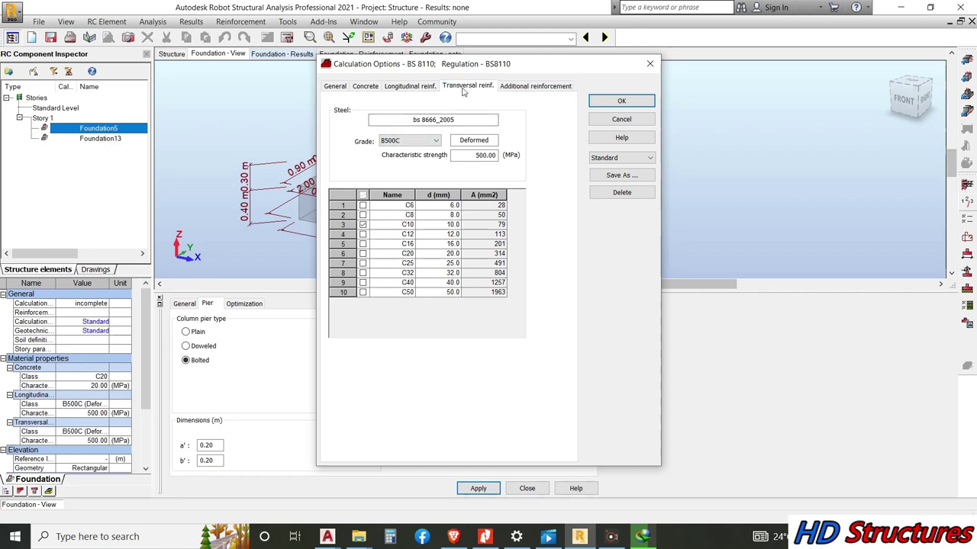
{"action": "left_click", "coordinate": [416, 141]}
{"action": "left_click", "coordinate": [399, 159]}
{"action": "left_click", "coordinate": [364, 245]}
{"action": "left_click", "coordinate": [363, 224]}
{"action": "left_click", "coordinate": [614, 161]}
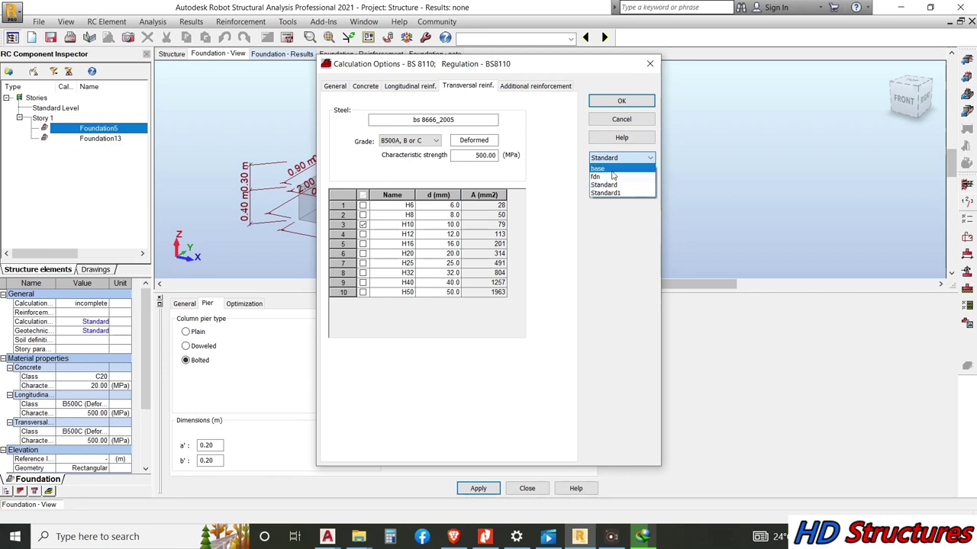
{"action": "left_click", "coordinate": [606, 184]}
{"action": "left_click", "coordinate": [609, 176]}
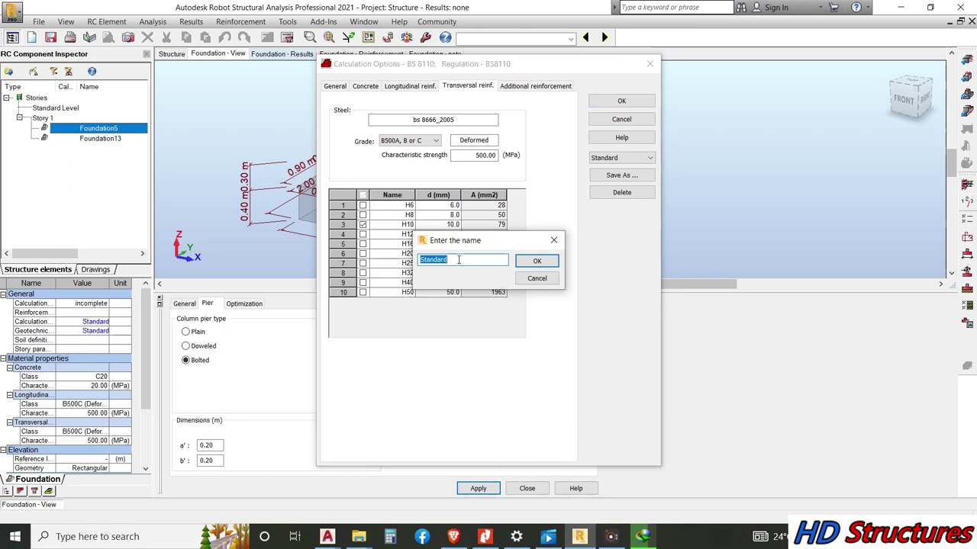
{"action": "left_click", "coordinate": [538, 278]}
Load the saved option set "base" in the BS 8110 calculation options and accept it for Foundation5.
{"action": "left_click", "coordinate": [602, 160]}
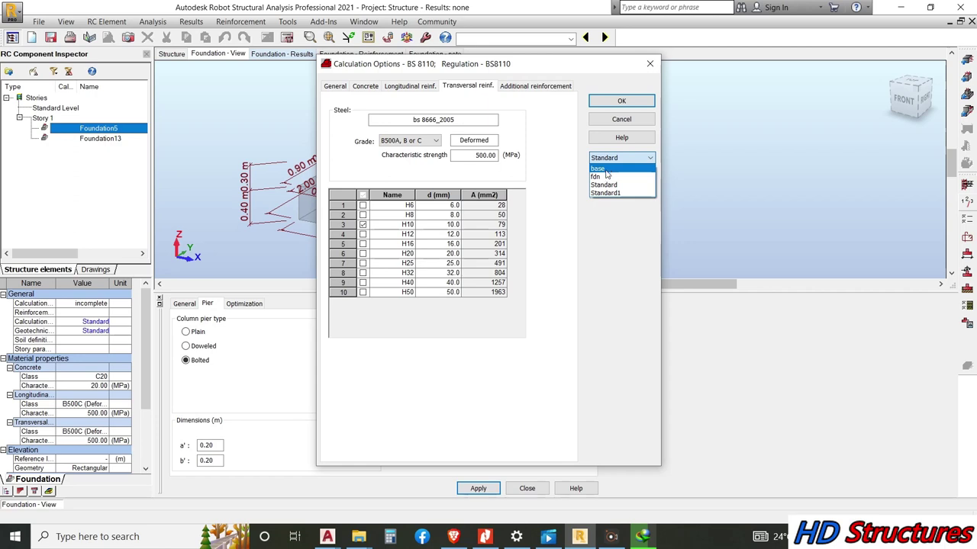
{"action": "left_click", "coordinate": [605, 170]}
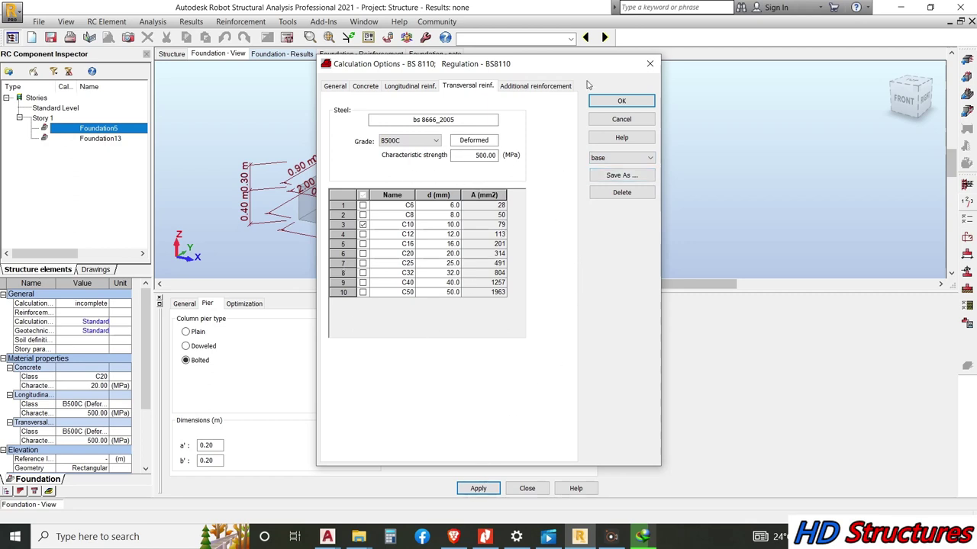
{"action": "left_click", "coordinate": [619, 102]}
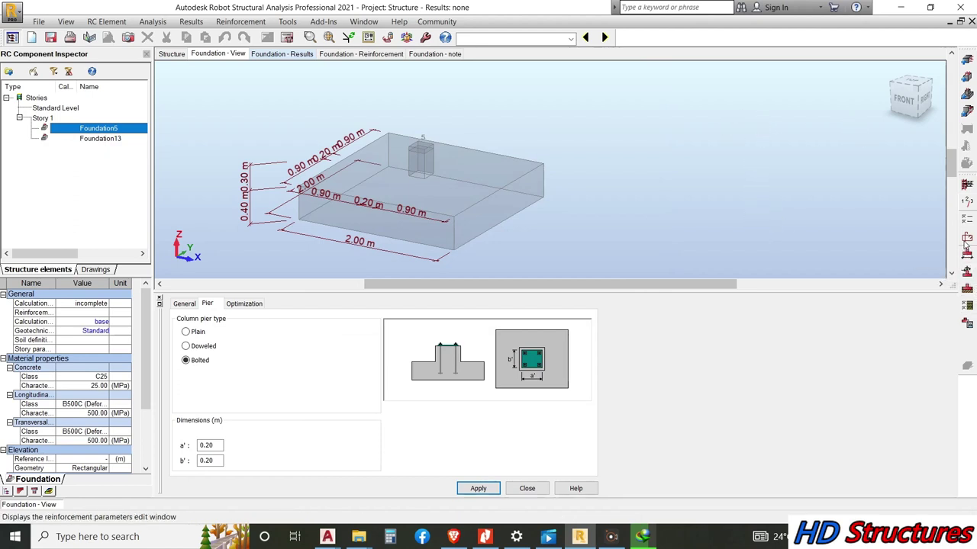
Review the foundation's soil parameters and its load definition settings, leaving both as they are.
{"action": "left_click", "coordinate": [969, 290]}
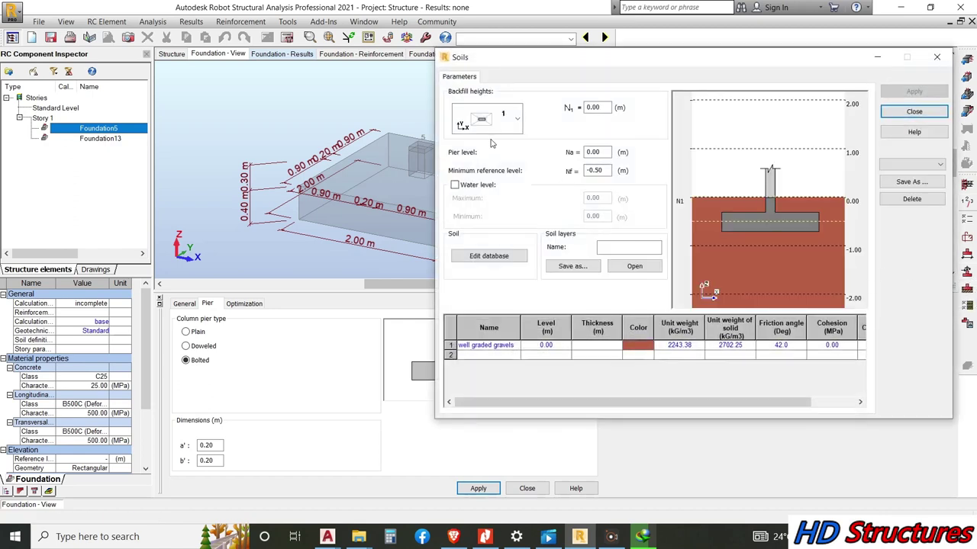
{"action": "left_click", "coordinate": [931, 61]}
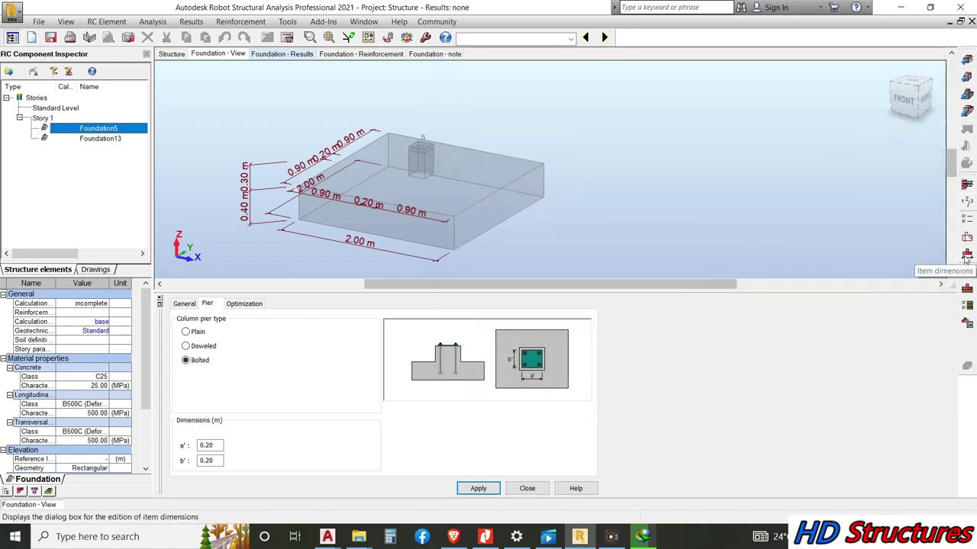
{"action": "left_click", "coordinate": [966, 258]}
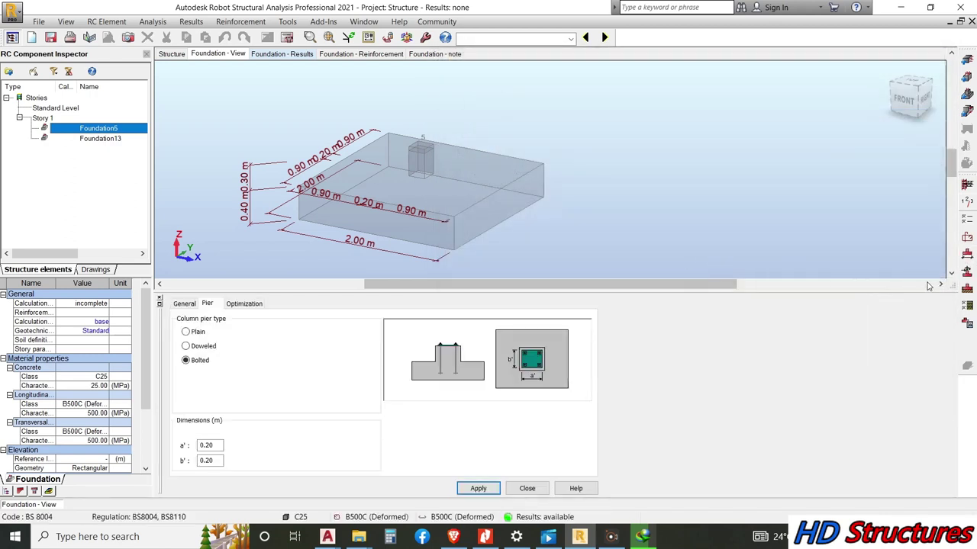
{"action": "left_click", "coordinate": [967, 275]}
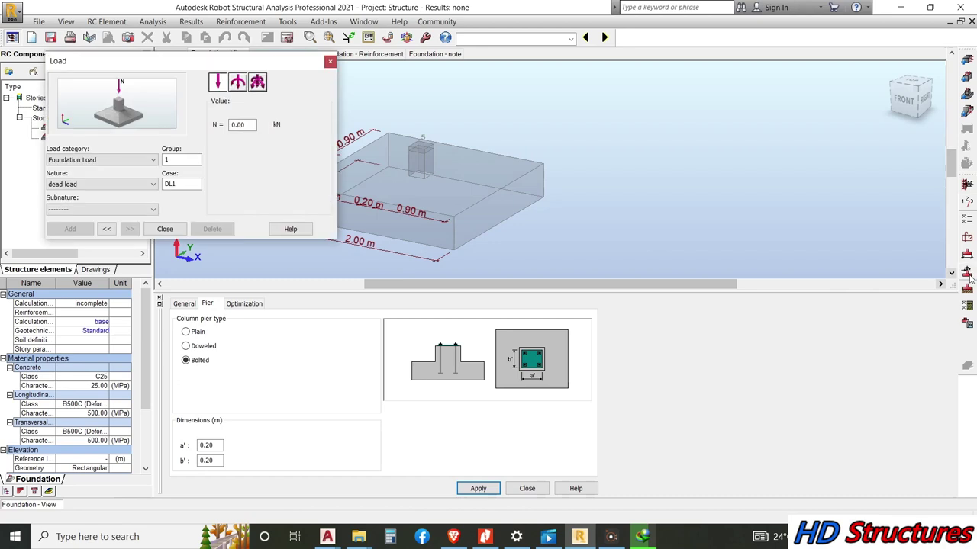
{"action": "left_click", "coordinate": [329, 62]}
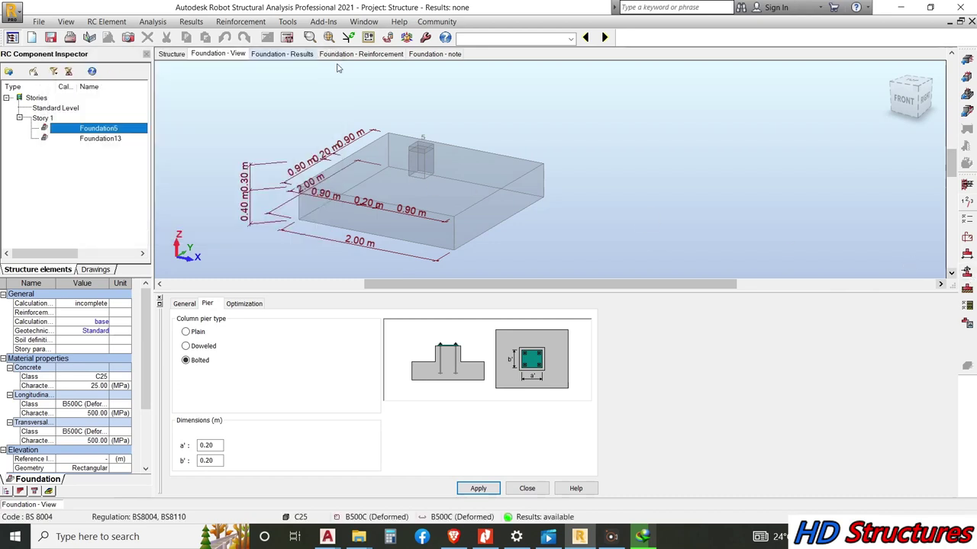
Open the BS 8004 geotechnical options and set the allowable soil stress to 0.10 MPa.
{"action": "left_click", "coordinate": [965, 309]}
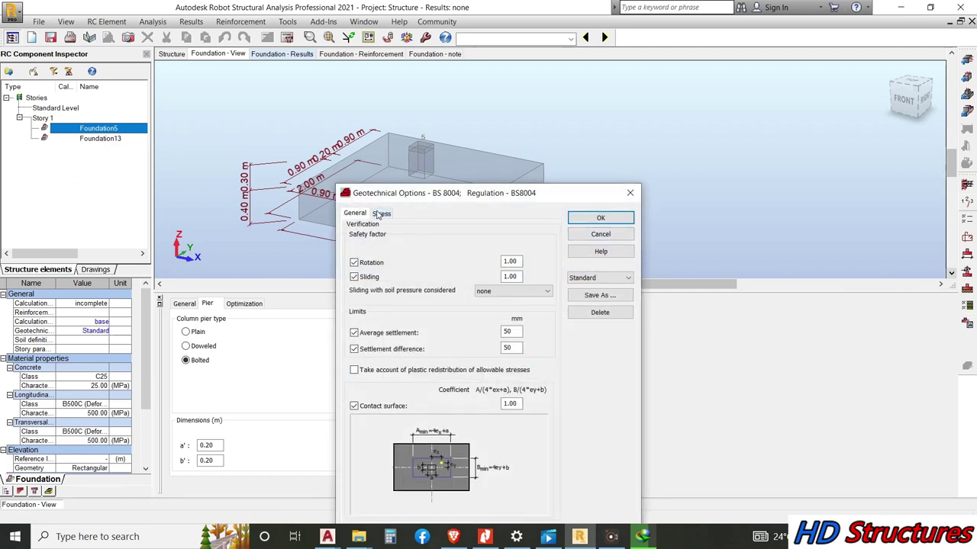
{"action": "left_click", "coordinate": [379, 214]}
{"action": "left_click", "coordinate": [367, 291]}
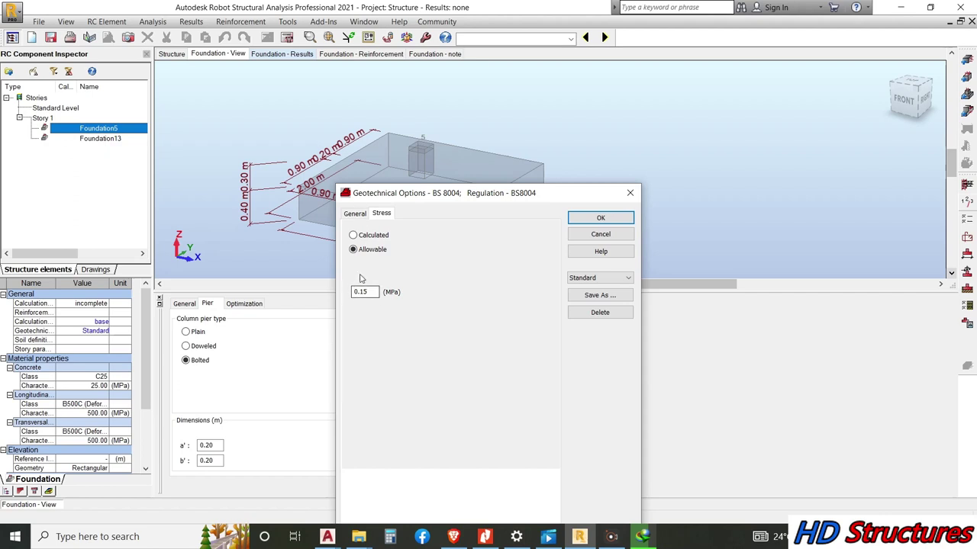
{"action": "left_click", "coordinate": [354, 215]}
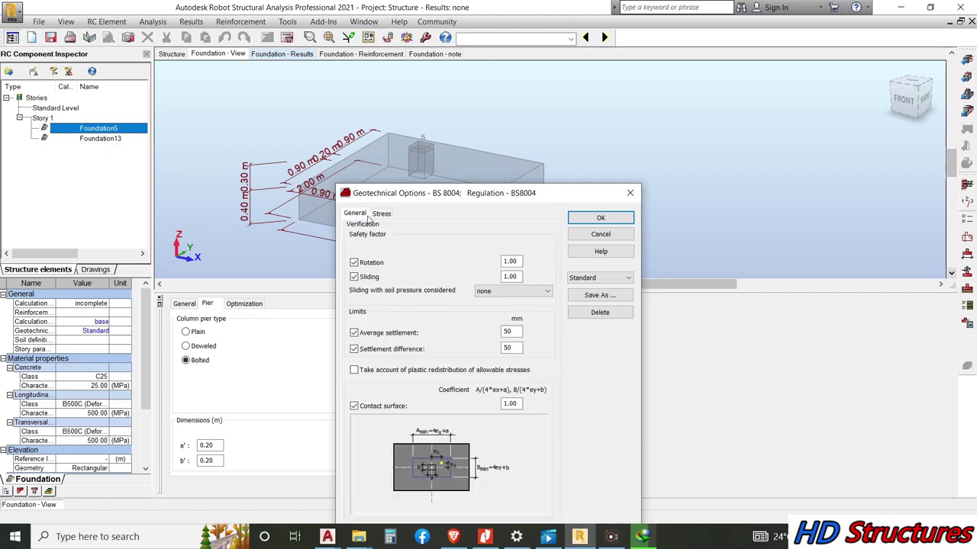
{"action": "left_click", "coordinate": [382, 214]}
{"action": "left_click", "coordinate": [356, 291]}
{"action": "double_click", "coordinate": [362, 292]}
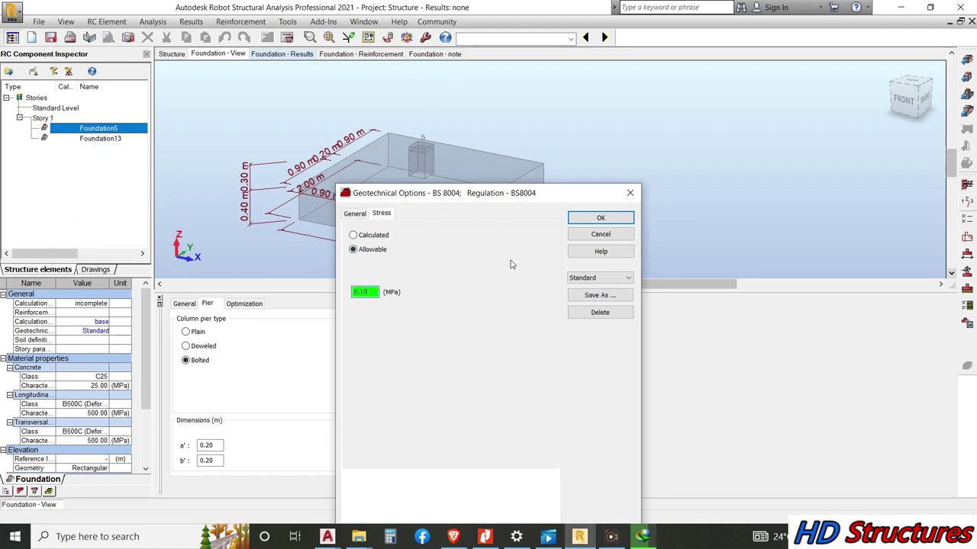
Save the geotechnical options under the name Standard1 and accept them for the foundation.
{"action": "left_click", "coordinate": [583, 278]}
{"action": "left_click", "coordinate": [583, 283]}
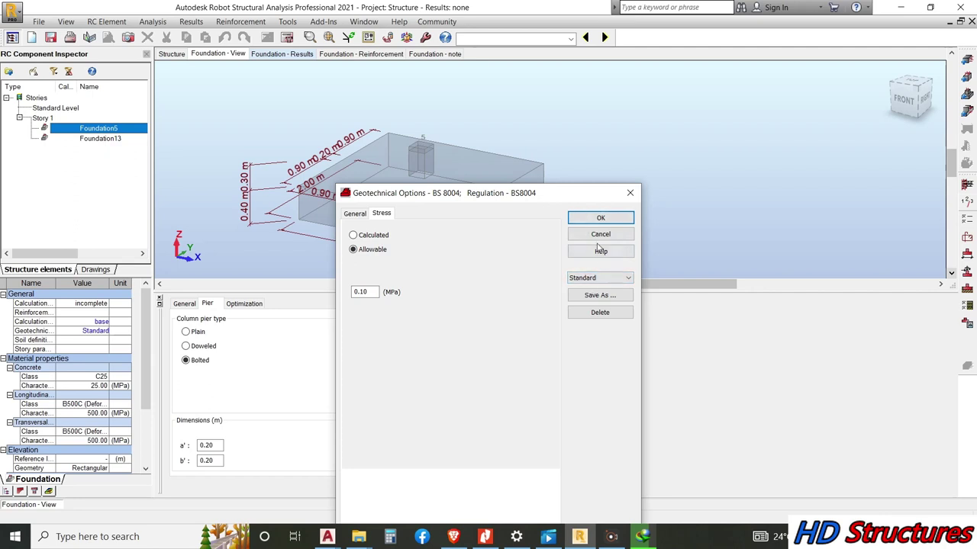
{"action": "left_click", "coordinate": [600, 296]}
{"action": "left_click", "coordinate": [472, 356]}
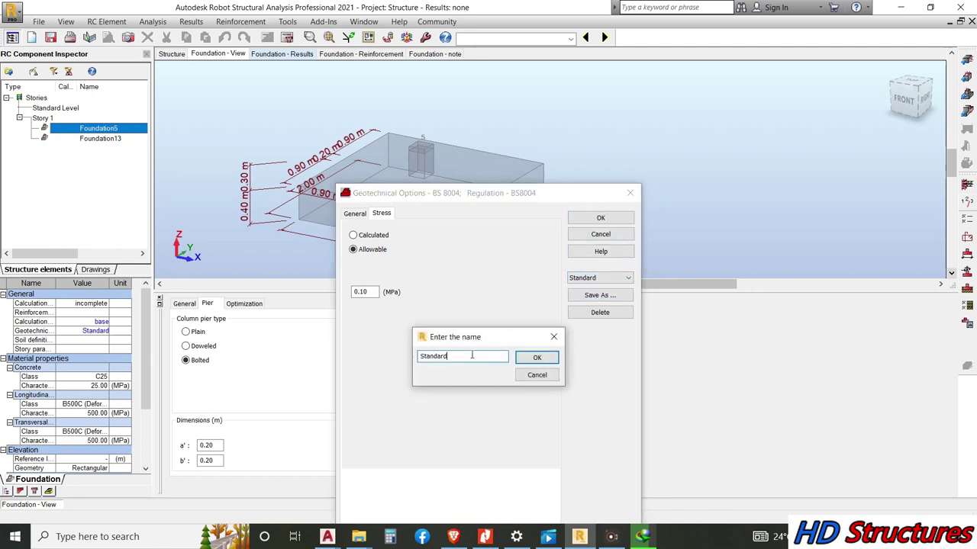
{"action": "left_click", "coordinate": [533, 357]}
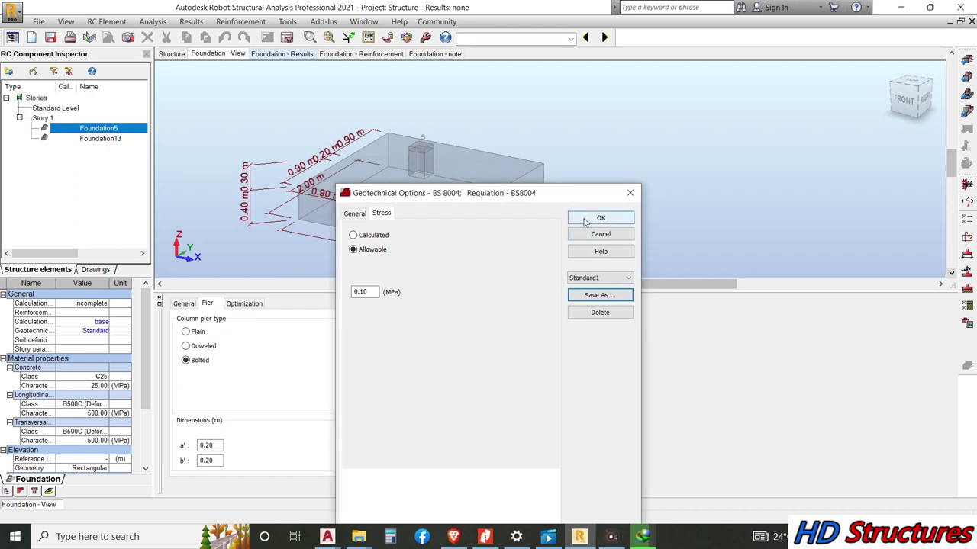
{"action": "left_click", "coordinate": [356, 215]}
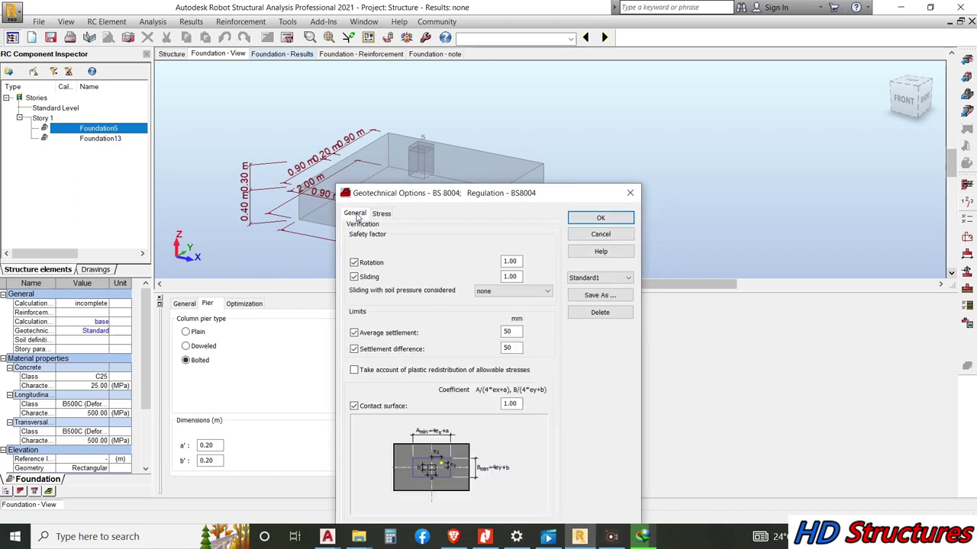
{"action": "left_click", "coordinate": [600, 219]}
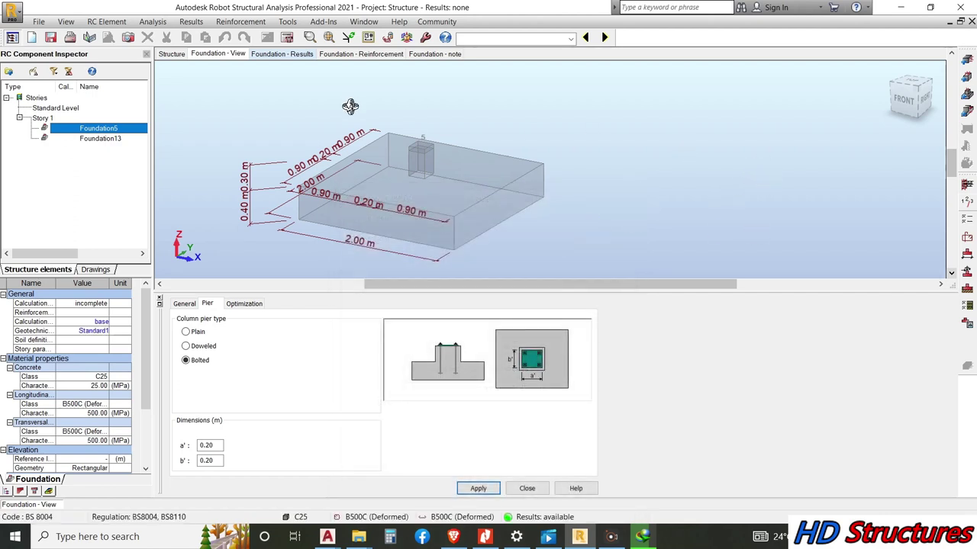
Run the calculation for Foundation5 without generating drawings or keeping existing reinforcement.
{"action": "left_click", "coordinate": [287, 38]}
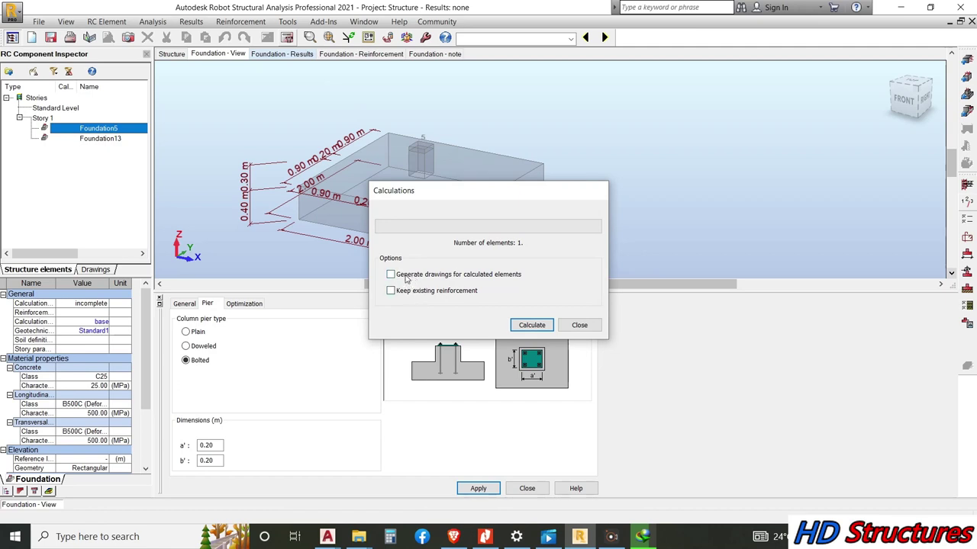
{"action": "left_click", "coordinate": [528, 327]}
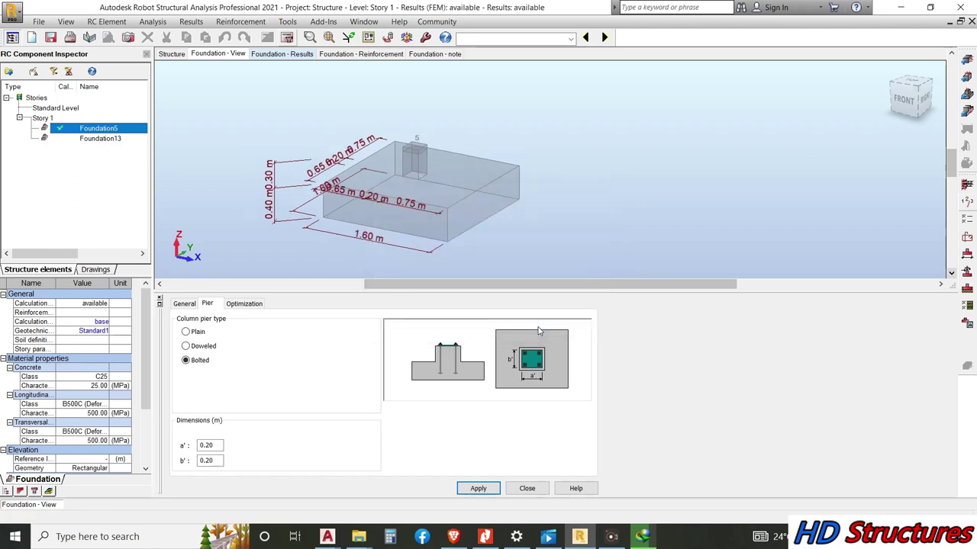
Examine the calculated footing's plan dimensions, thickness and pier offsets in 3D from several sides.
{"action": "left_click_drag", "start_coordinate": [305, 212], "coordinate": [321, 149]}
{"action": "scroll", "coordinate": [502, 191], "scroll_direction": "up", "scroll_amount": 1}
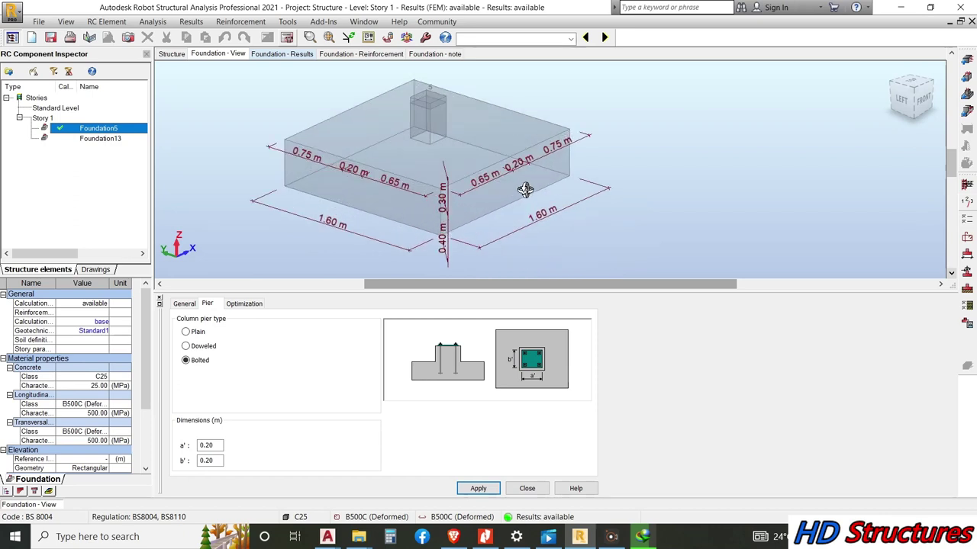
{"action": "scroll", "coordinate": [399, 174], "scroll_direction": "down", "scroll_amount": 1}
{"action": "left_click_drag", "start_coordinate": [399, 174], "coordinate": [375, 179]}
{"action": "scroll", "coordinate": [375, 179], "scroll_direction": "up", "scroll_amount": 2}
{"action": "scroll", "coordinate": [483, 212], "scroll_direction": "down", "scroll_amount": 2}
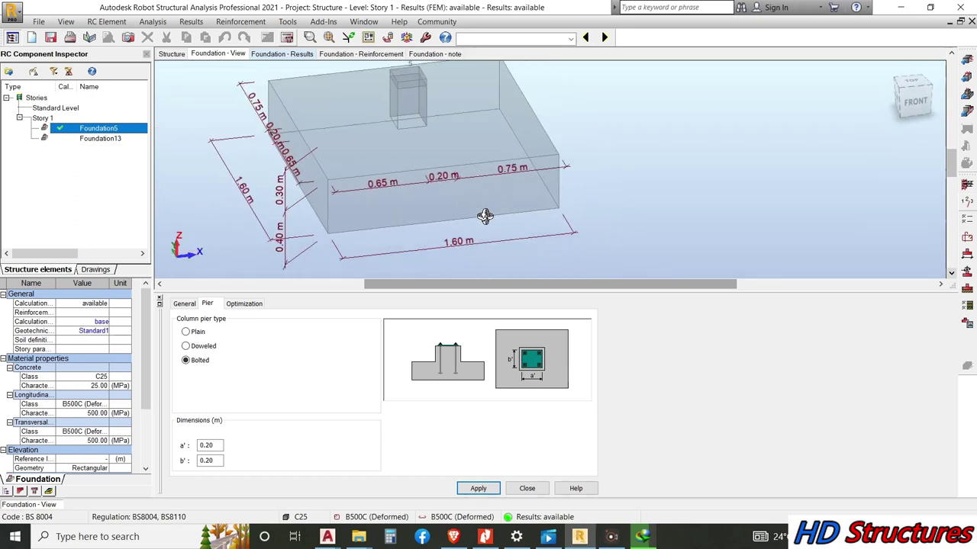
{"action": "scroll", "coordinate": [341, 217], "scroll_direction": "up", "scroll_amount": 2}
{"action": "scroll", "coordinate": [276, 213], "scroll_direction": "down", "scroll_amount": 1}
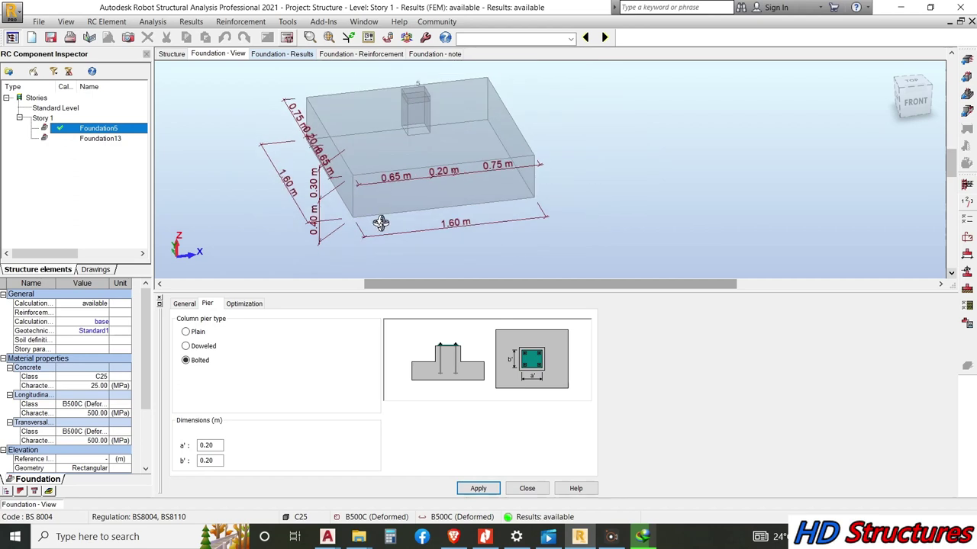
{"action": "scroll", "coordinate": [323, 218], "scroll_direction": "up", "scroll_amount": 1}
{"action": "scroll", "coordinate": [544, 218], "scroll_direction": "down", "scroll_amount": 2}
{"action": "left_click_drag", "start_coordinate": [475, 205], "coordinate": [375, 148]}
{"action": "scroll", "coordinate": [376, 148], "scroll_direction": "up", "scroll_amount": 2}
{"action": "scroll", "coordinate": [375, 148], "scroll_direction": "down", "scroll_amount": 2}
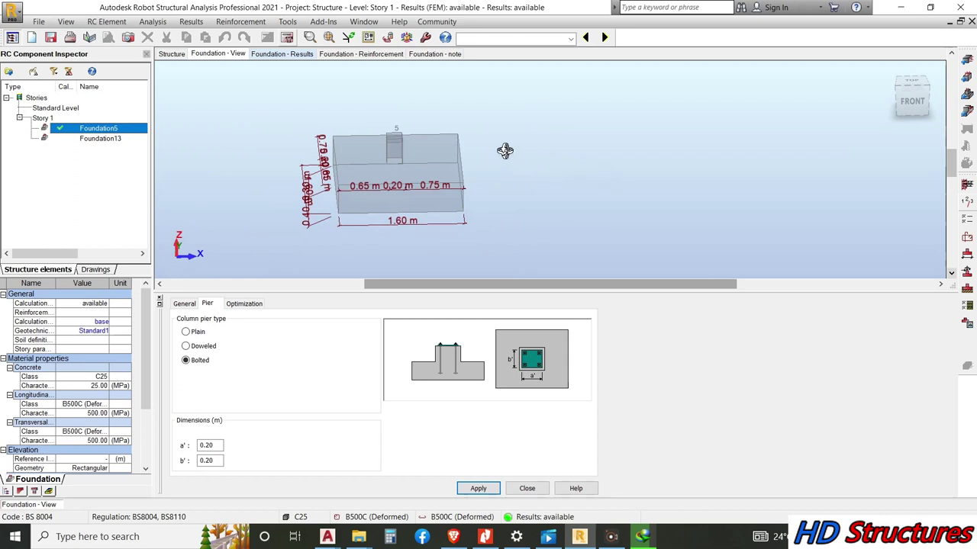
{"action": "left_click_drag", "start_coordinate": [409, 172], "coordinate": [484, 182]}
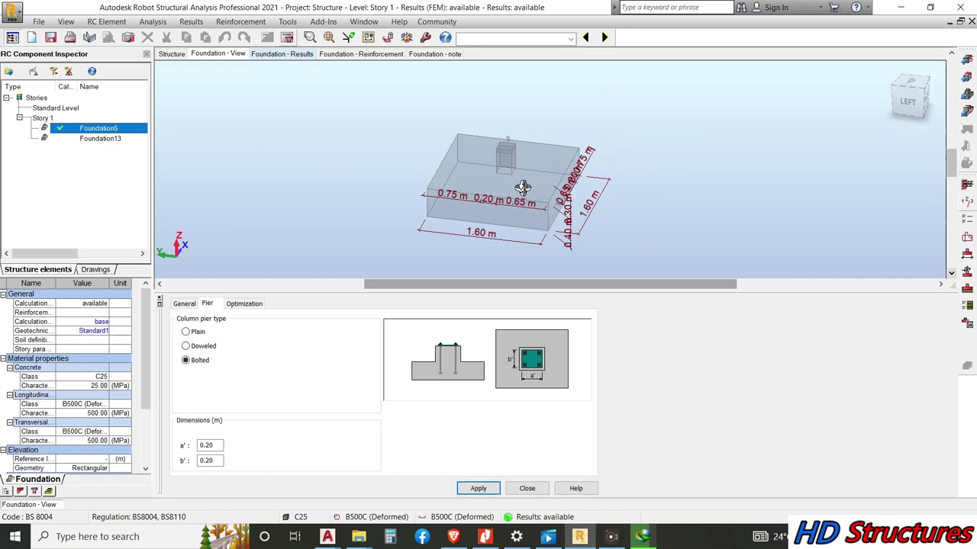
Show the foundation's reinforcement and inspect the bottom mesh bars of the footing.
{"action": "left_click", "coordinate": [385, 56]}
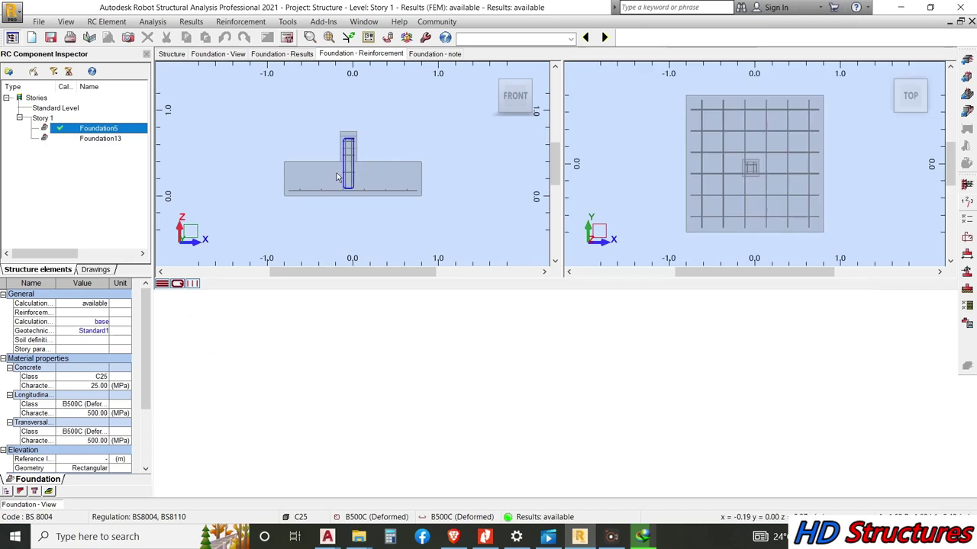
{"action": "scroll", "coordinate": [455, 218], "scroll_direction": "up", "scroll_amount": 4}
{"action": "left_click", "coordinate": [455, 218]}
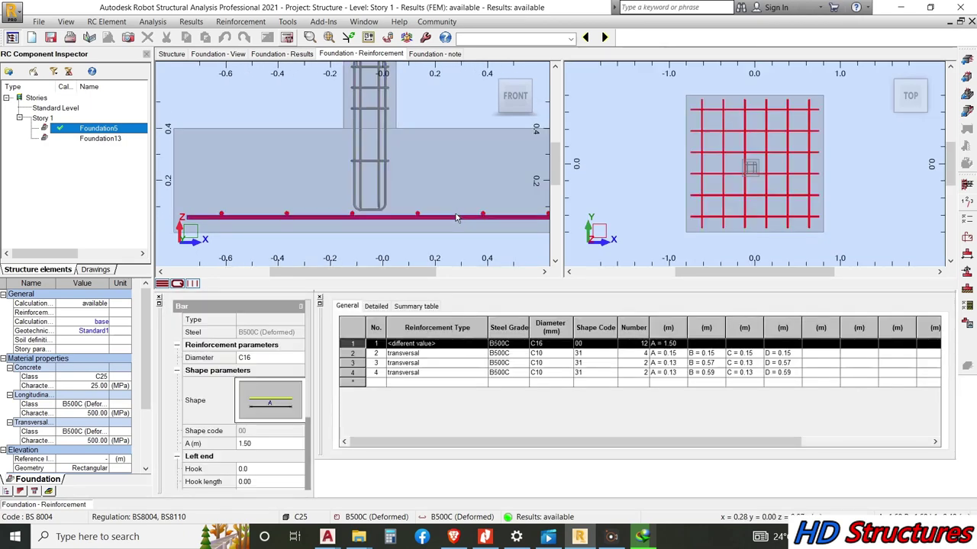
{"action": "scroll", "coordinate": [465, 217], "scroll_direction": "up", "scroll_amount": 3}
{"action": "left_click", "coordinate": [481, 205]}
{"action": "left_click", "coordinate": [473, 215]}
{"action": "scroll", "coordinate": [473, 214], "scroll_direction": "down", "scroll_amount": 3}
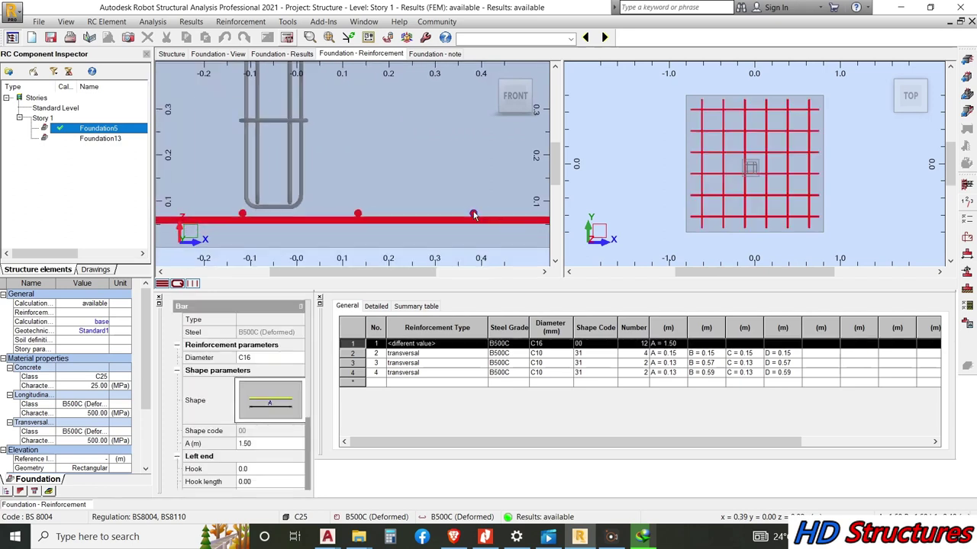
Inspect the pier's transversal bars in elevation and plan, checking their diameter, shape and dimensions.
{"action": "left_click", "coordinate": [366, 179]}
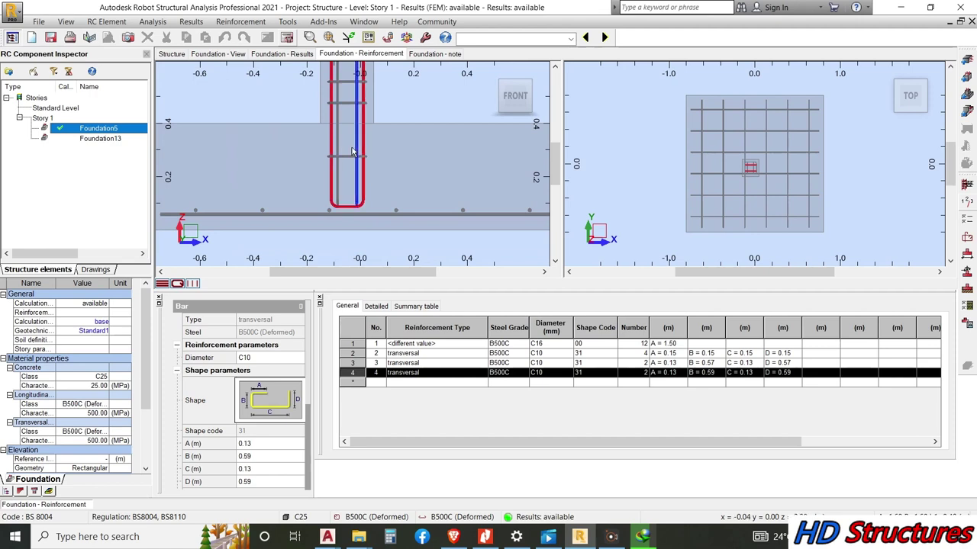
{"action": "left_click", "coordinate": [353, 148]}
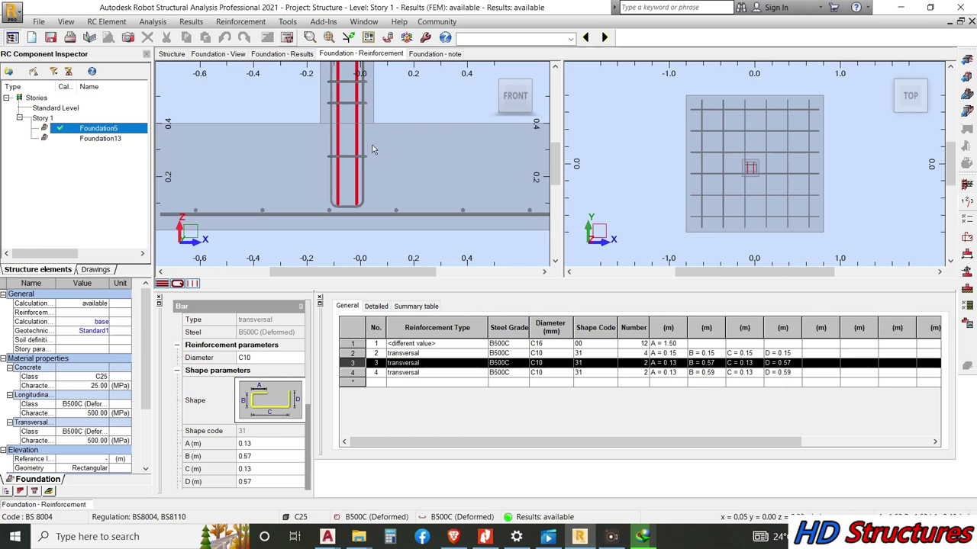
{"action": "left_click", "coordinate": [367, 141]}
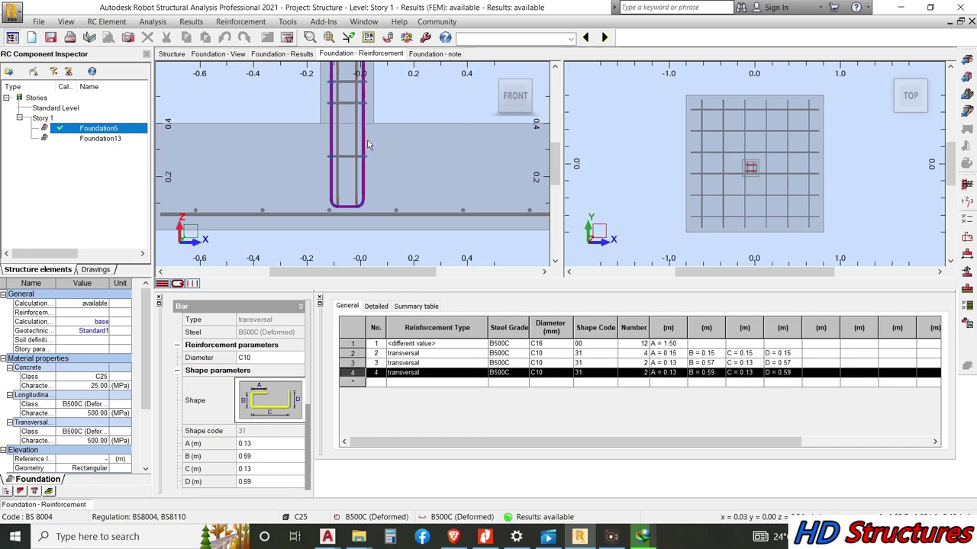
{"action": "scroll", "coordinate": [473, 215], "scroll_direction": "down", "scroll_amount": 1}
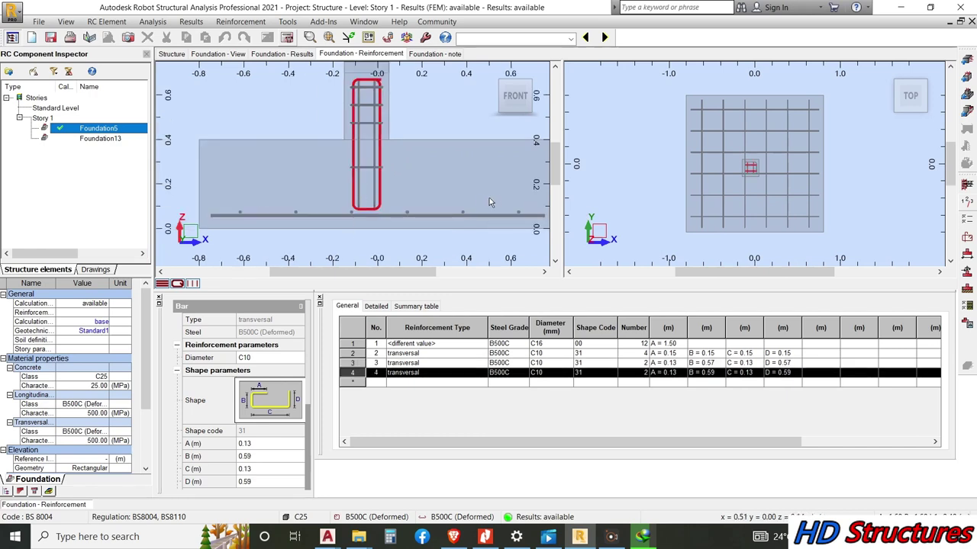
{"action": "scroll", "coordinate": [384, 197], "scroll_direction": "up", "scroll_amount": 1}
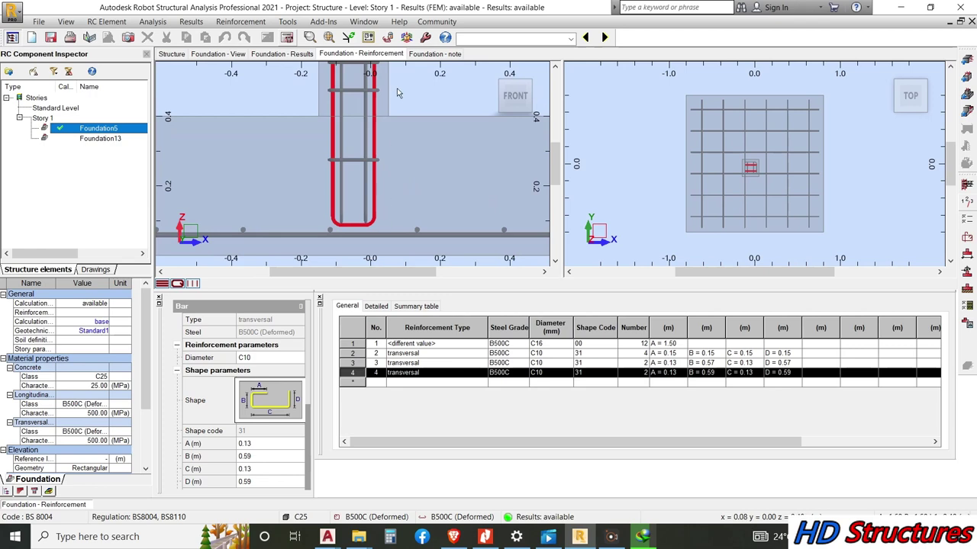
{"action": "scroll", "coordinate": [359, 131], "scroll_direction": "down", "scroll_amount": 2}
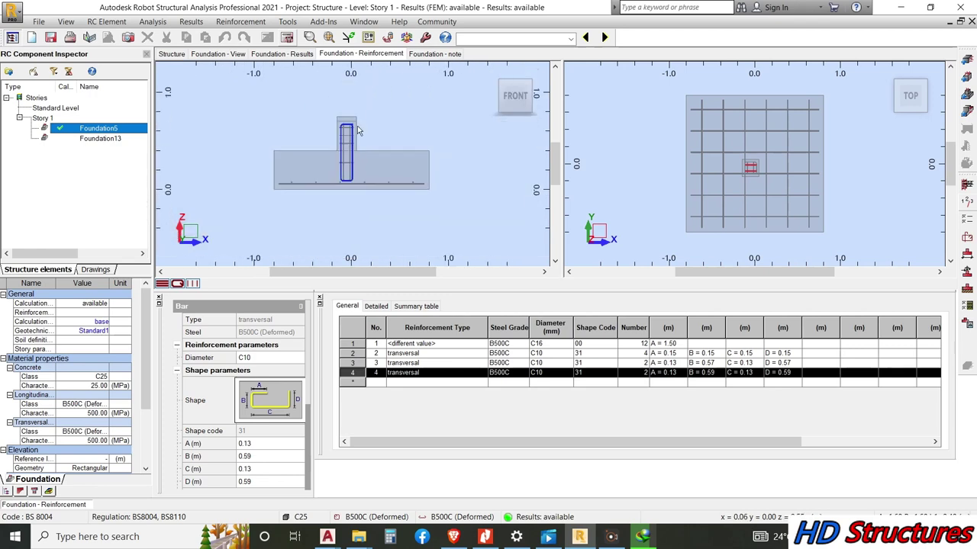
{"action": "scroll", "coordinate": [358, 131], "scroll_direction": "up", "scroll_amount": 1}
{"action": "scroll", "coordinate": [322, 196], "scroll_direction": "down", "scroll_amount": 1}
{"action": "scroll", "coordinate": [367, 168], "scroll_direction": "up", "scroll_amount": 2}
{"action": "scroll", "coordinate": [374, 164], "scroll_direction": "down", "scroll_amount": 1}
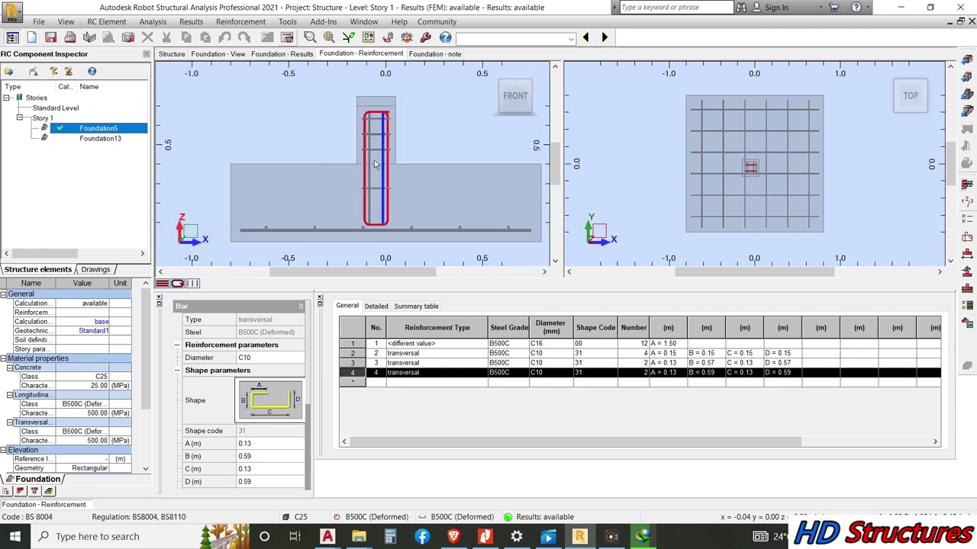
{"action": "scroll", "coordinate": [714, 171], "scroll_direction": "up", "scroll_amount": 2}
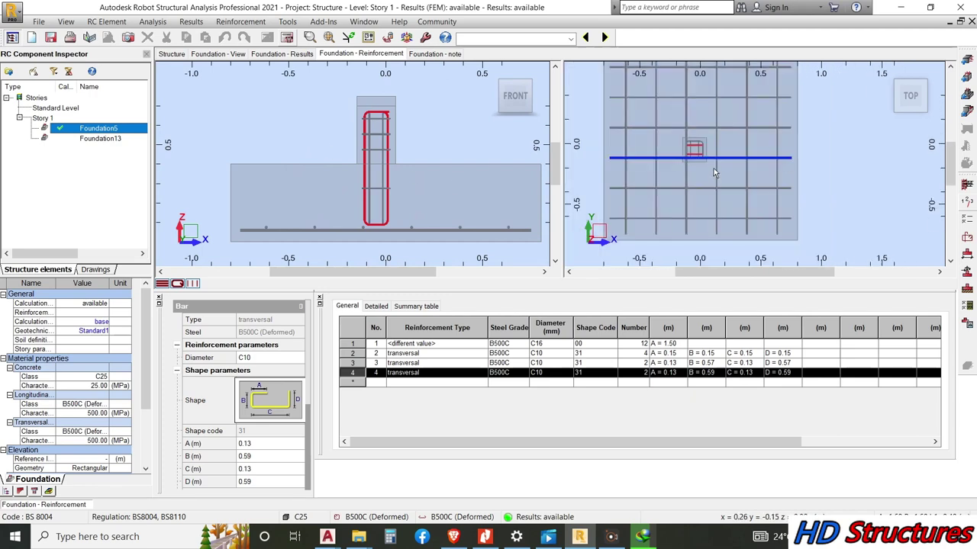
Inspect the footing's bottom mesh bars in plan, checking their diameter, shape and length.
{"action": "scroll", "coordinate": [713, 170], "scroll_direction": "up", "scroll_amount": 2}
{"action": "left_click", "coordinate": [650, 156]}
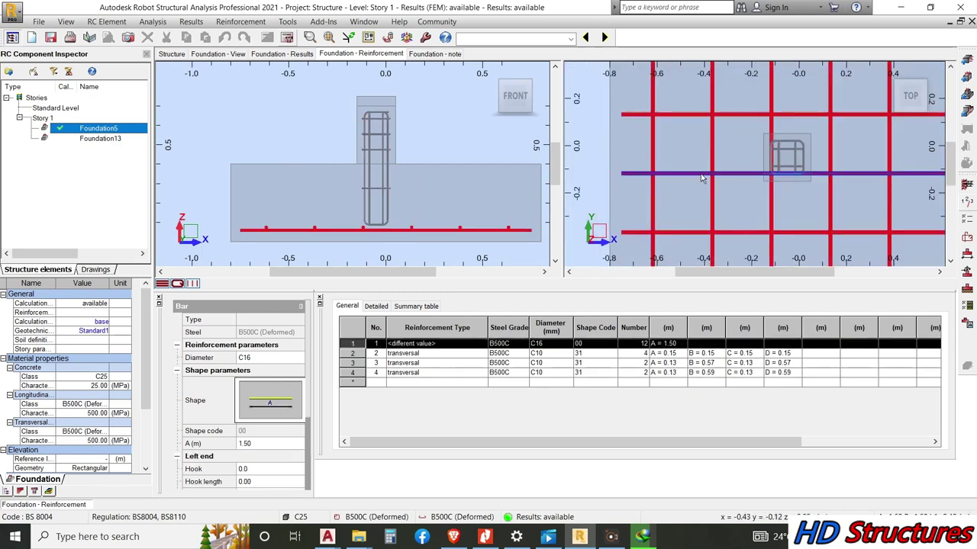
{"action": "scroll", "coordinate": [702, 178], "scroll_direction": "down", "scroll_amount": 2}
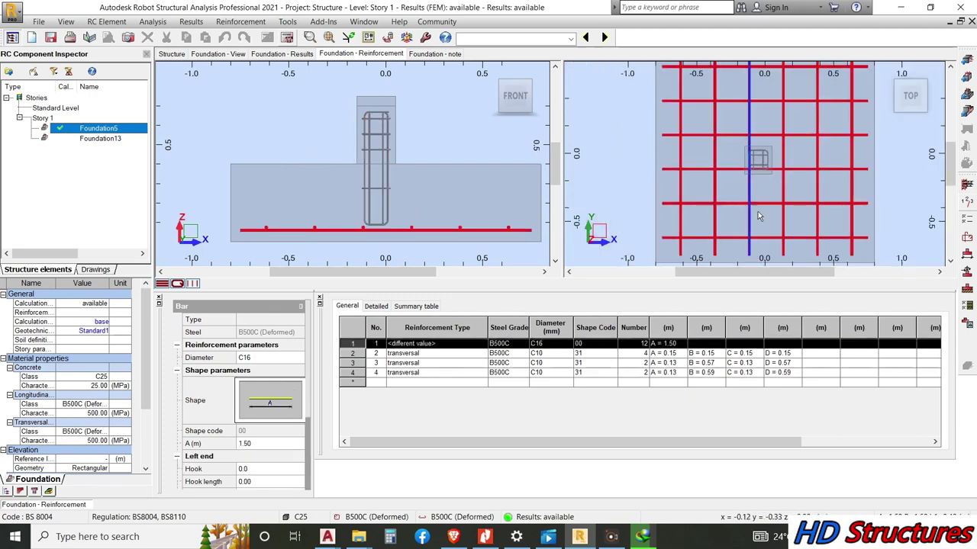
{"action": "left_click", "coordinate": [966, 336]}
Review Foundation5's design results and read its calculation note from the basic data through to the material survey.
{"action": "left_click", "coordinate": [282, 54]}
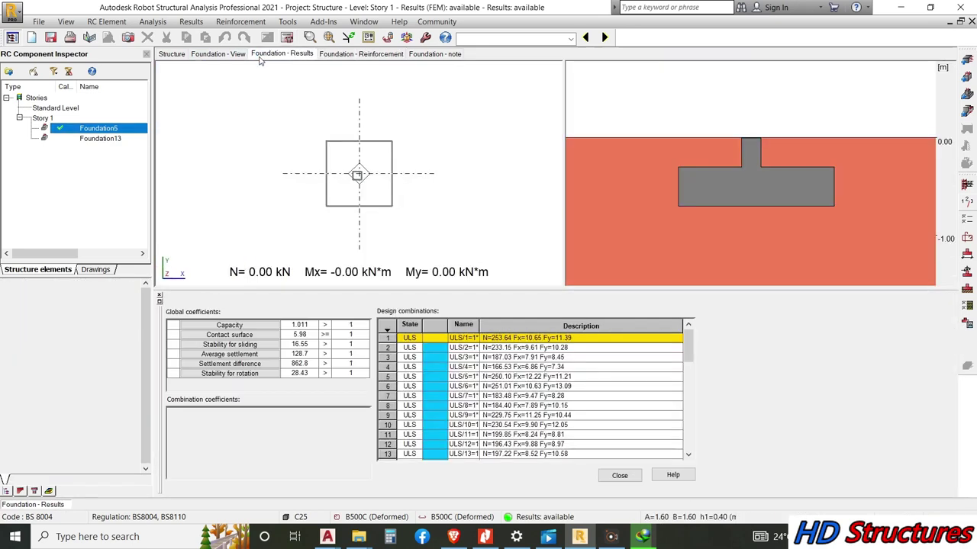
{"action": "left_click", "coordinate": [436, 55]}
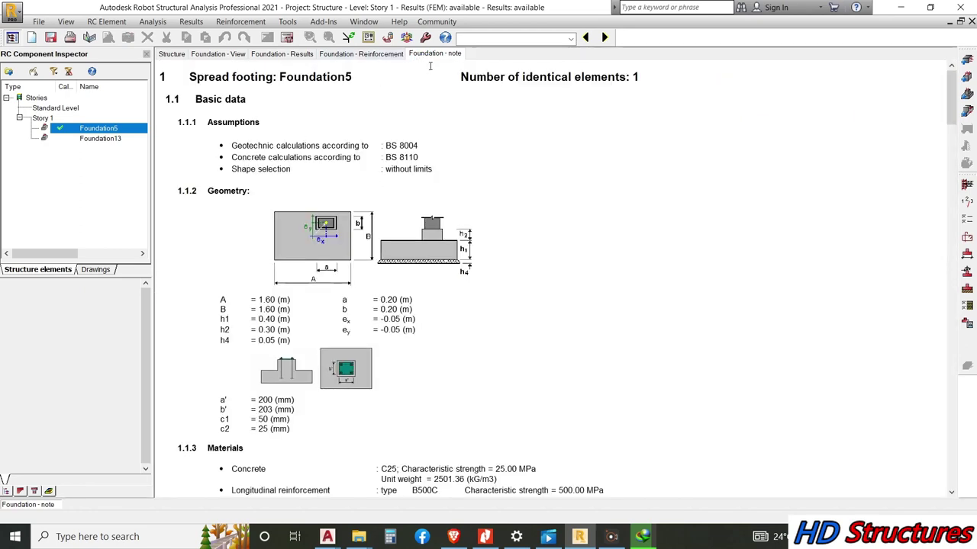
{"action": "scroll", "coordinate": [364, 315], "scroll_direction": "down", "scroll_amount": 15}
{"action": "scroll", "coordinate": [364, 315], "scroll_direction": "down", "scroll_amount": 20}
{"action": "scroll", "coordinate": [390, 310], "scroll_direction": "down", "scroll_amount": 20}
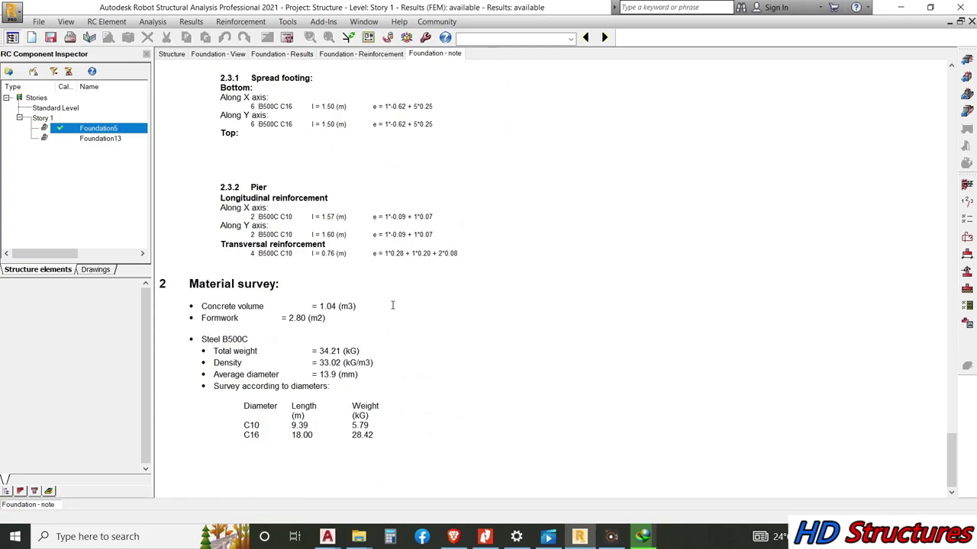
{"action": "scroll", "coordinate": [392, 306], "scroll_direction": "up", "scroll_amount": 20}
{"action": "scroll", "coordinate": [387, 284], "scroll_direction": "up", "scroll_amount": 20}
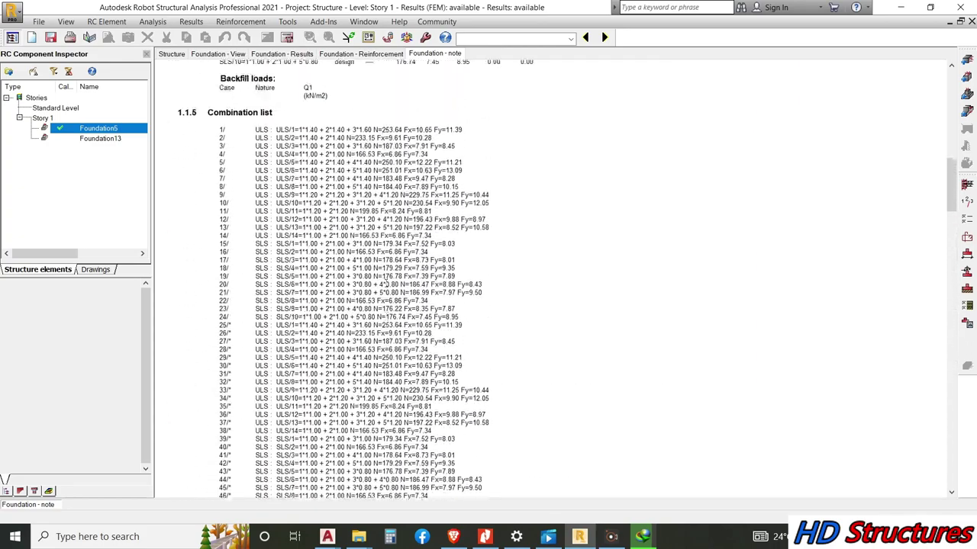
{"action": "scroll", "coordinate": [386, 282], "scroll_direction": "up", "scroll_amount": 15}
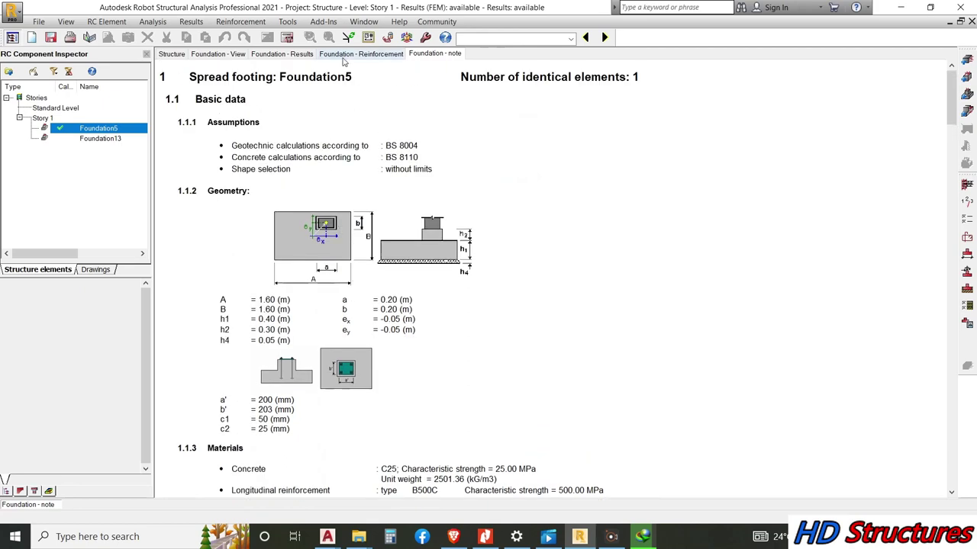
{"action": "left_click", "coordinate": [283, 53]}
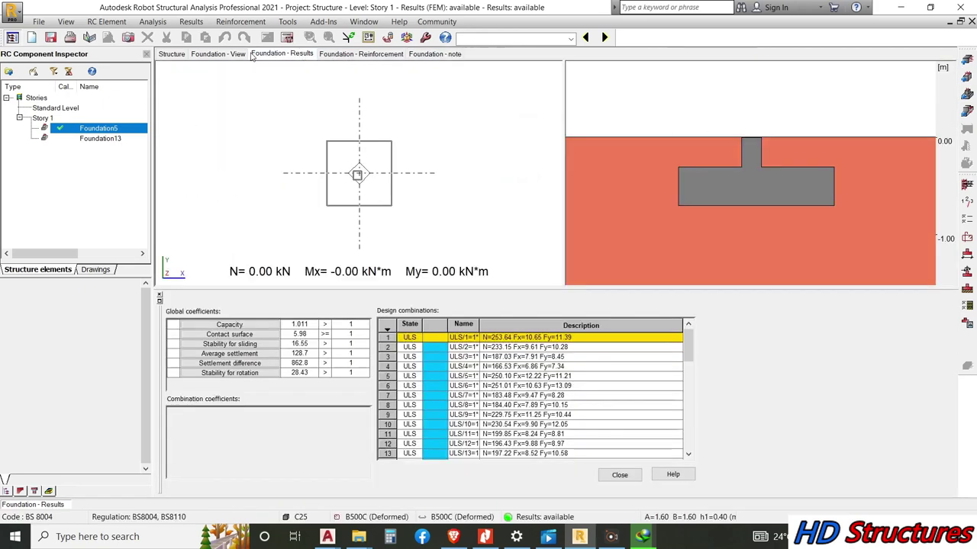
{"action": "left_click", "coordinate": [229, 54]}
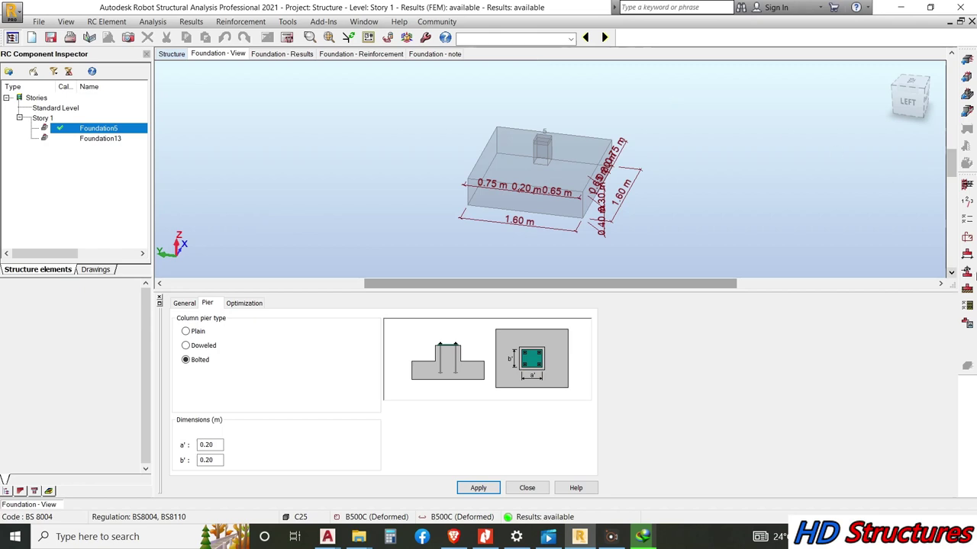
Return to the structure model's Geometry layout and examine the whole tower in 3D from several sides.
{"action": "left_click", "coordinate": [572, 38]}
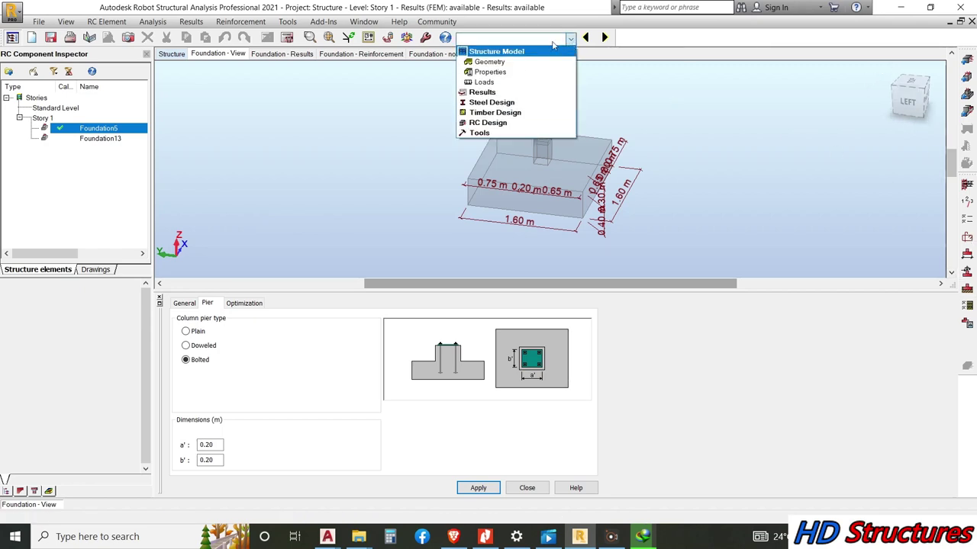
{"action": "left_click", "coordinate": [477, 62]}
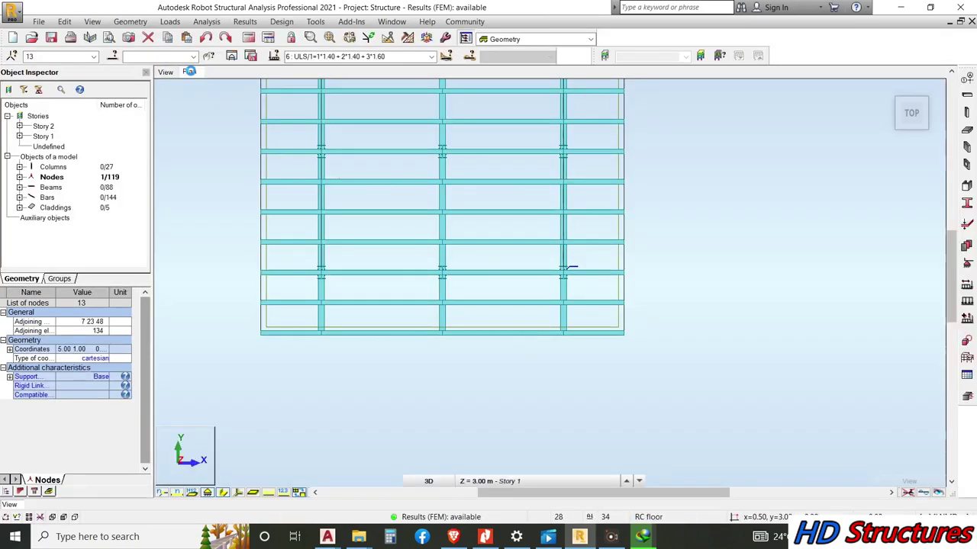
{"action": "left_click", "coordinate": [189, 72]}
{"action": "left_click", "coordinate": [174, 72]}
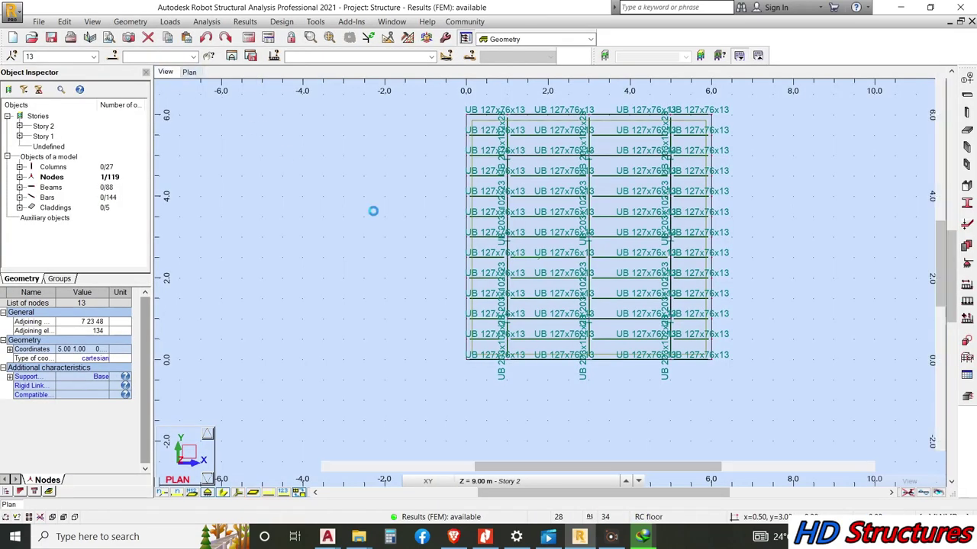
{"action": "right_click", "coordinate": [661, 191]}
{"action": "left_click", "coordinate": [689, 241]}
{"action": "mouse_move", "coordinate": [589, 240]}
{"action": "left_mouse_down"}
{"action": "mouse_move", "coordinate": [588, 179]}
{"action": "mouse_move", "coordinate": [564, 244]}
{"action": "mouse_move", "coordinate": [430, 273]}
{"action": "mouse_move", "coordinate": [676, 283]}
{"action": "mouse_move", "coordinate": [550, 410]}
{"action": "mouse_move", "coordinate": [648, 297]}
{"action": "mouse_move", "coordinate": [461, 280]}
{"action": "mouse_move", "coordinate": [534, 309]}
{"action": "mouse_move", "coordinate": [516, 186]}
{"action": "mouse_move", "coordinate": [384, 203]}
{"action": "mouse_move", "coordinate": [462, 201]}
{"action": "mouse_move", "coordinate": [452, 216]}
{"action": "mouse_move", "coordinate": [404, 203]}
{"action": "mouse_move", "coordinate": [426, 202]}
{"action": "left_mouse_up"}
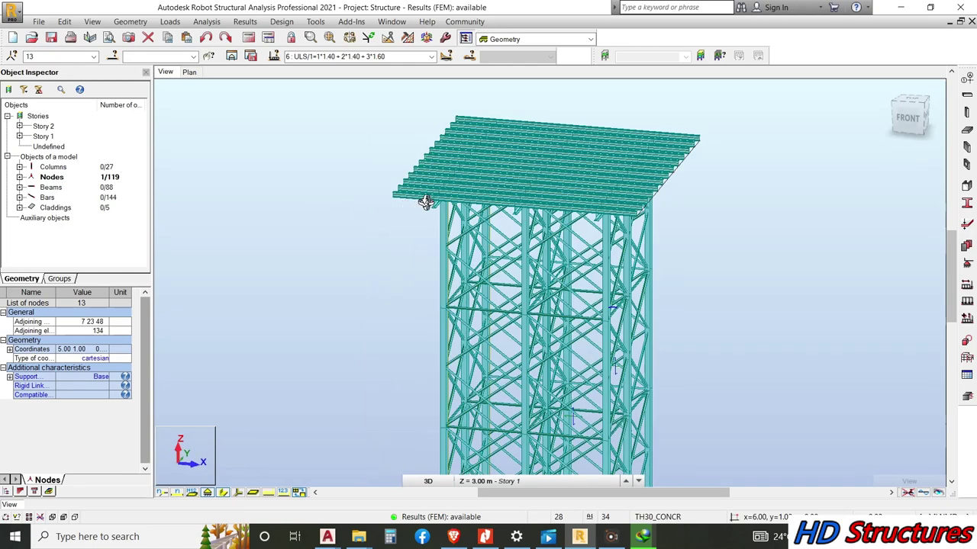
{"action": "left_click_drag", "start_coordinate": [519, 206], "coordinate": [495, 222]}
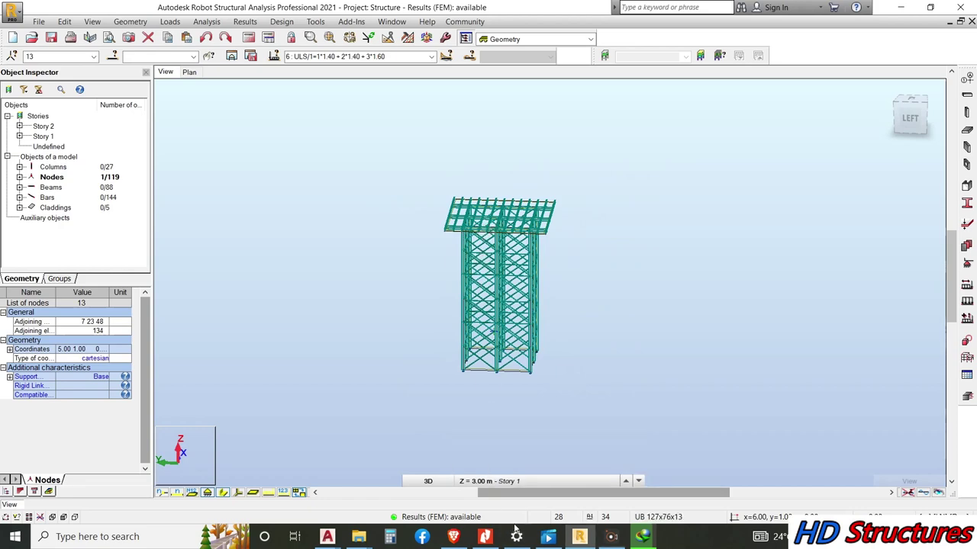
Switch to the browser and look over the home page of the HD STRUCTURES YouTube channel.
{"action": "left_click", "coordinate": [674, 536]}
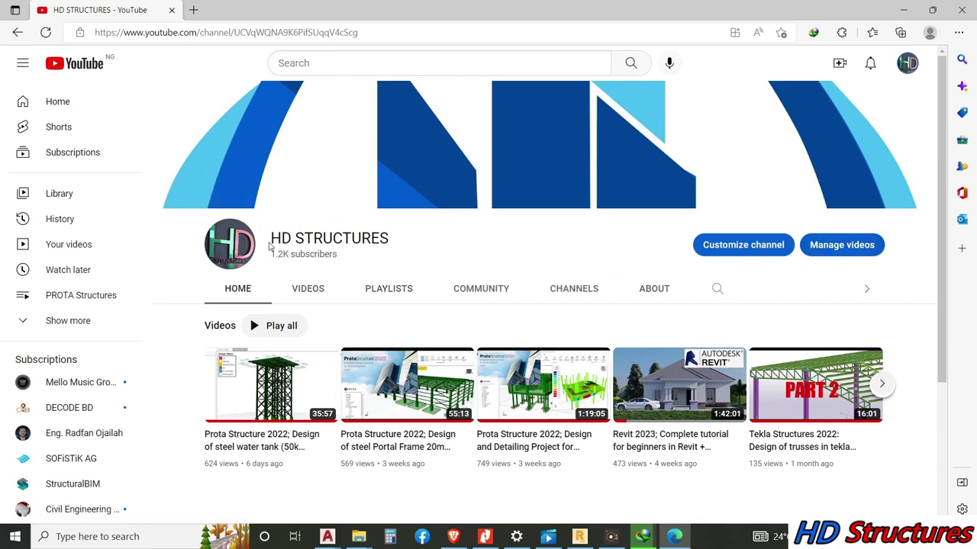
{"action": "scroll", "coordinate": [218, 255], "scroll_direction": "down", "scroll_amount": 2}
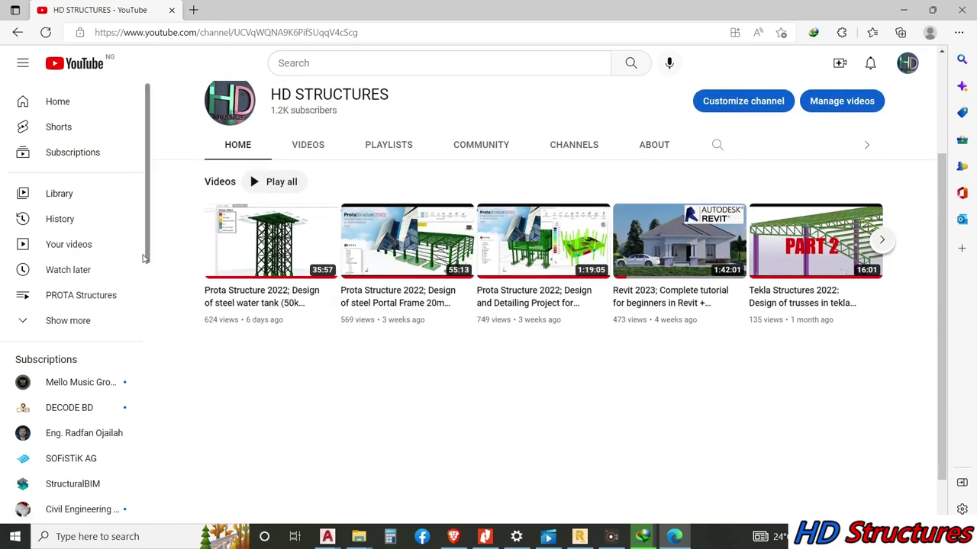
{"action": "scroll", "coordinate": [462, 304], "scroll_direction": "up", "scroll_amount": 2}
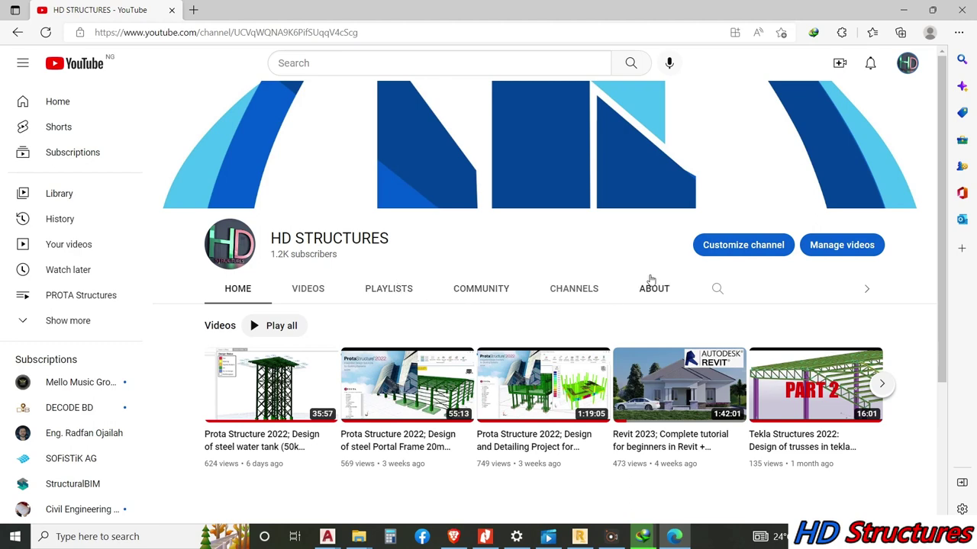
{"action": "scroll", "coordinate": [395, 277], "scroll_direction": "down", "scroll_amount": 3}
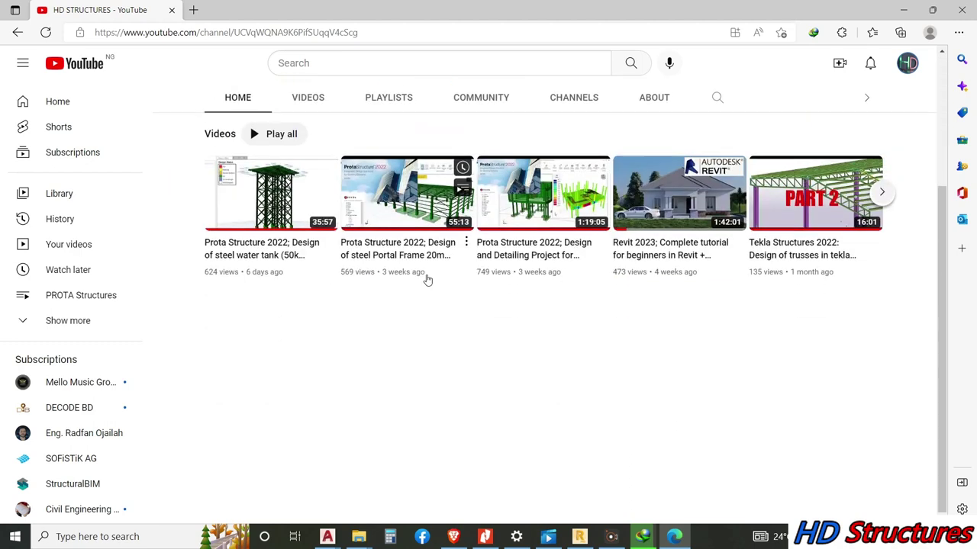
{"action": "scroll", "coordinate": [374, 301], "scroll_direction": "up", "scroll_amount": 3}
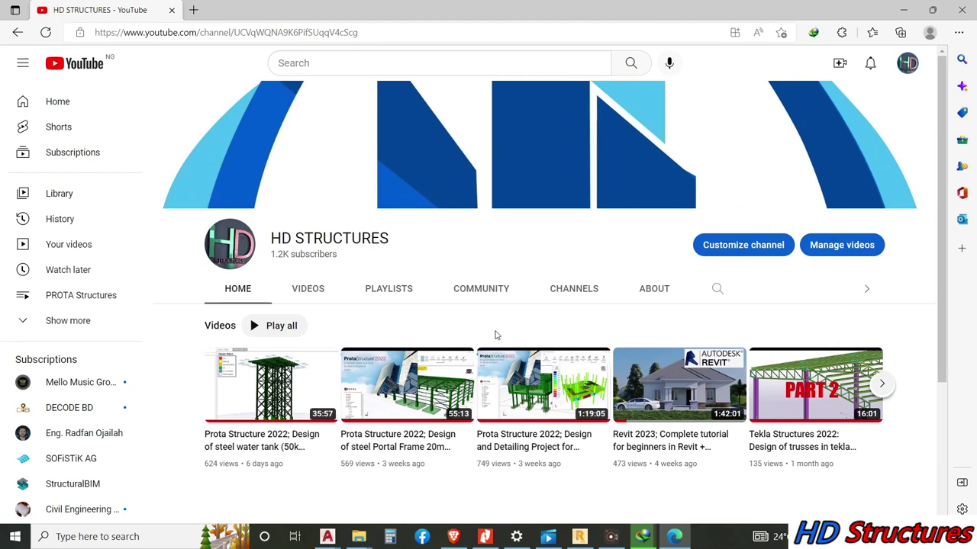
Open the channel's playlists and browse through the structural design series.
{"action": "left_click", "coordinate": [396, 298]}
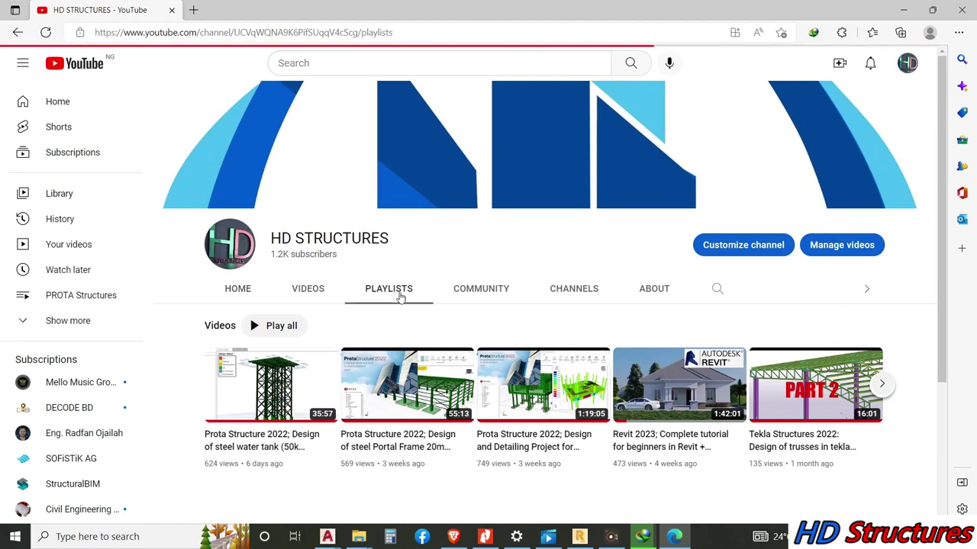
{"action": "scroll", "coordinate": [443, 307], "scroll_direction": "down", "scroll_amount": 3}
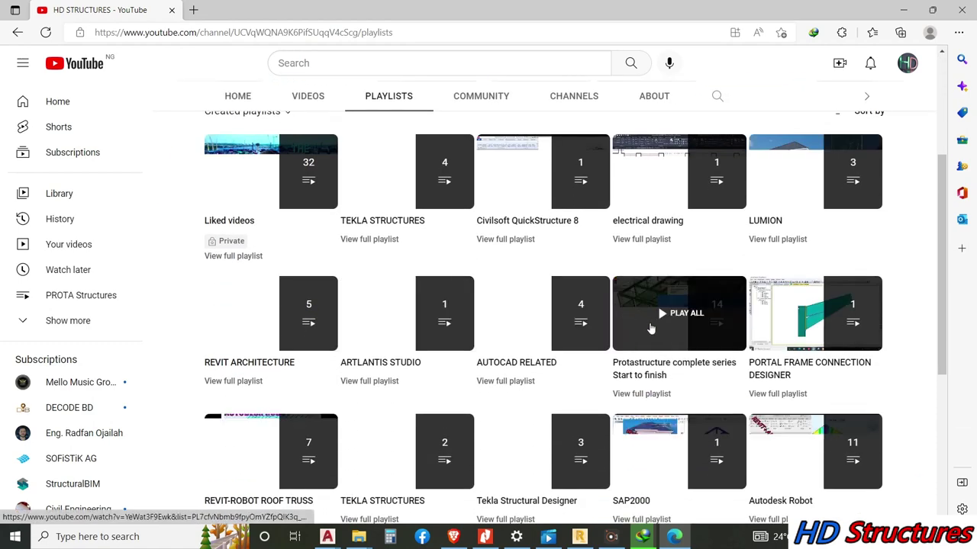
{"action": "scroll", "coordinate": [679, 382], "scroll_direction": "down", "scroll_amount": 2}
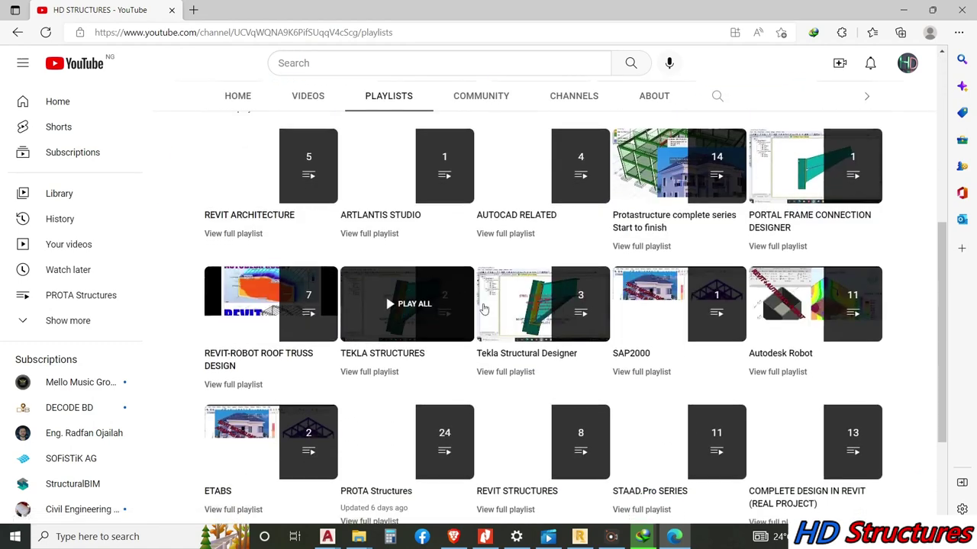
{"action": "scroll", "coordinate": [496, 366], "scroll_direction": "down", "scroll_amount": 2}
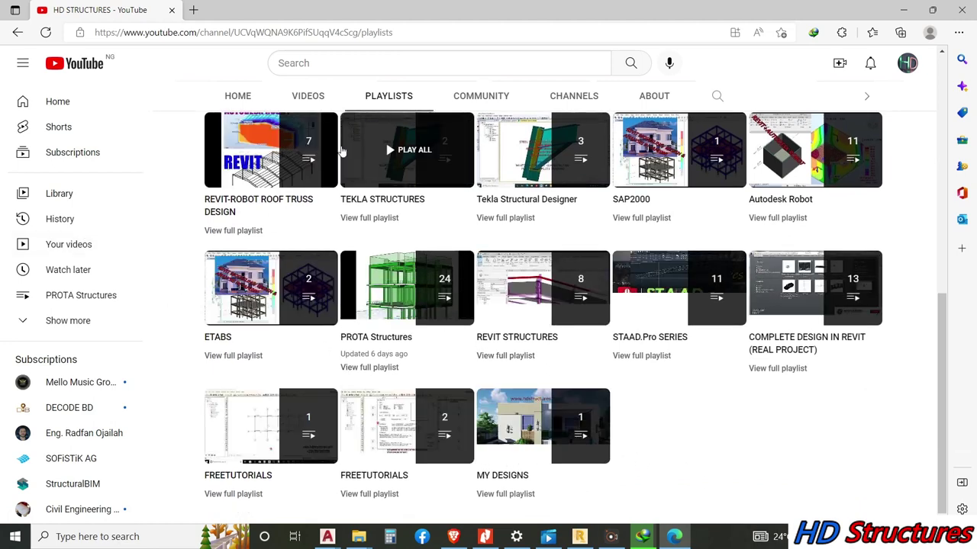
{"action": "scroll", "coordinate": [406, 445], "scroll_direction": "up", "scroll_amount": 3}
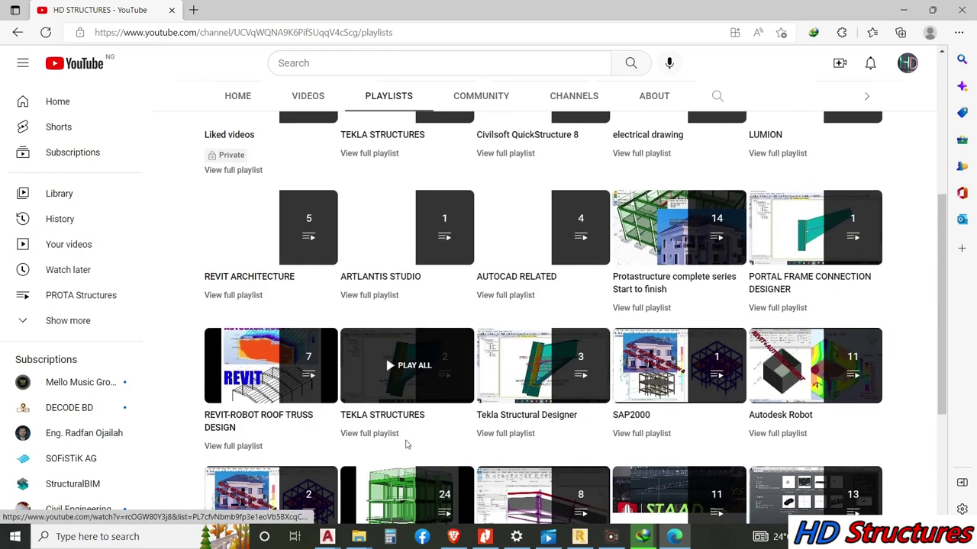
Switch back to Robot Structural Analysis and examine the finished tower model in 3D from several sides, up close and from afar.
{"action": "left_click", "coordinate": [580, 537]}
{"action": "middle_click_drag", "start_coordinate": [480, 257], "coordinate": [562, 283], "text": "shift"}
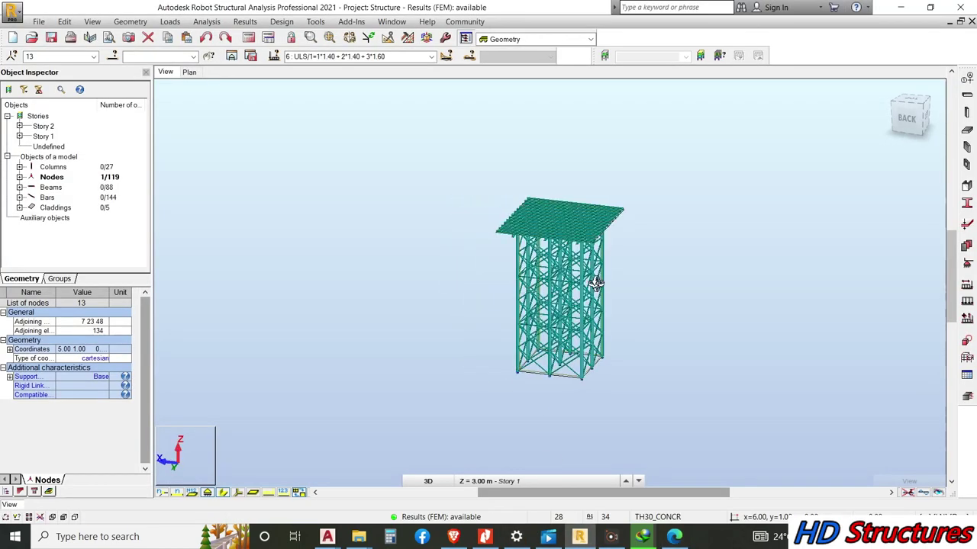
{"action": "scroll", "coordinate": [555, 237], "scroll_direction": "up", "scroll_amount": 3}
{"action": "scroll", "coordinate": [493, 211], "scroll_direction": "down", "scroll_amount": 3}
{"action": "middle_click_drag", "start_coordinate": [493, 211], "coordinate": [432, 266], "text": "shift"}
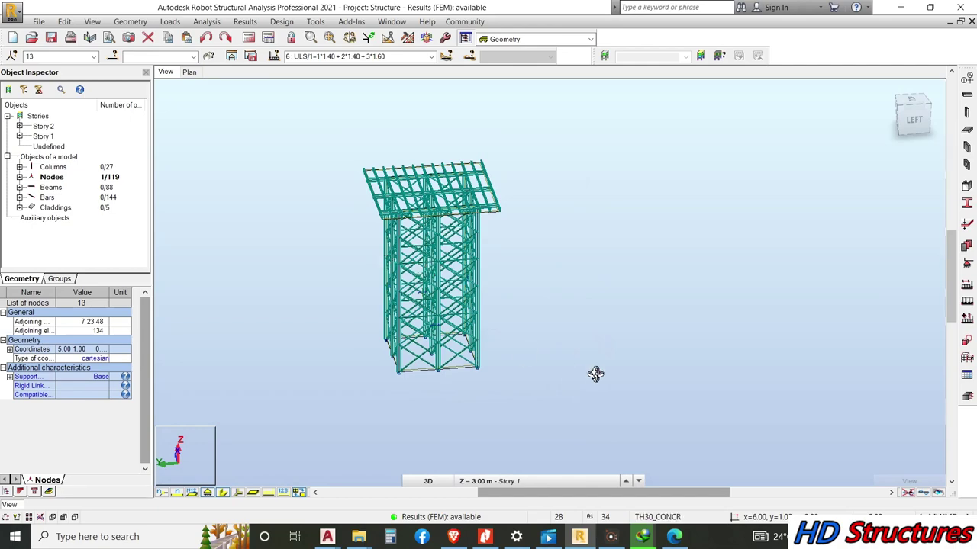
{"action": "scroll", "coordinate": [473, 337], "scroll_direction": "up", "scroll_amount": 2}
{"action": "scroll", "coordinate": [436, 323], "scroll_direction": "down", "scroll_amount": 2}
{"action": "middle_click_drag", "start_coordinate": [436, 323], "coordinate": [458, 359], "text": "shift"}
{"action": "scroll", "coordinate": [454, 315], "scroll_direction": "up", "scroll_amount": 3}
{"action": "scroll", "coordinate": [453, 315], "scroll_direction": "down", "scroll_amount": 3}
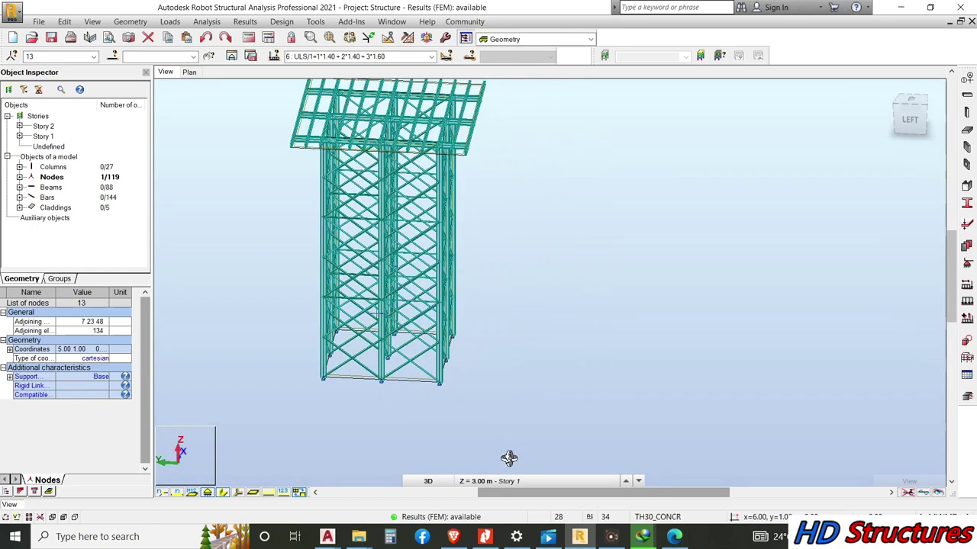
{"action": "left_click", "coordinate": [547, 482]}
{"action": "left_click", "coordinate": [510, 478]}
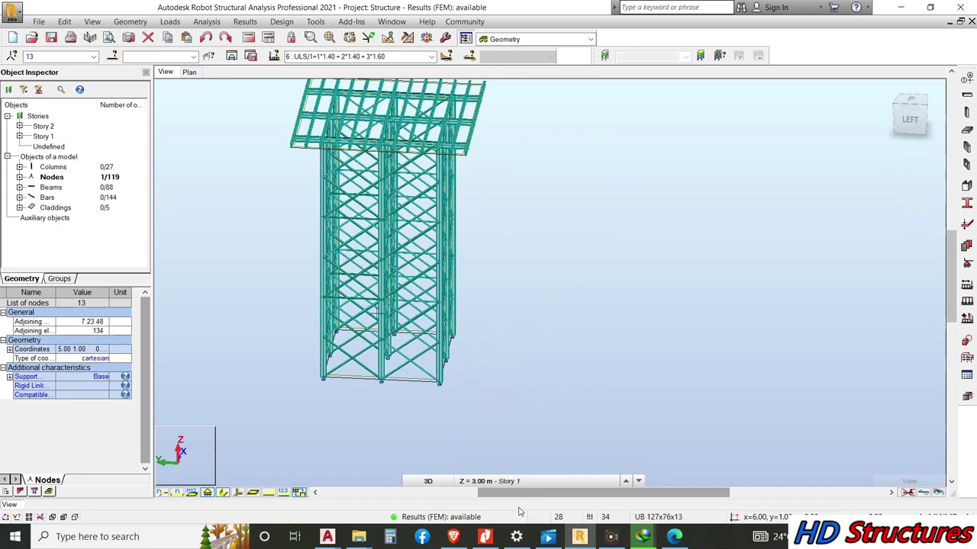